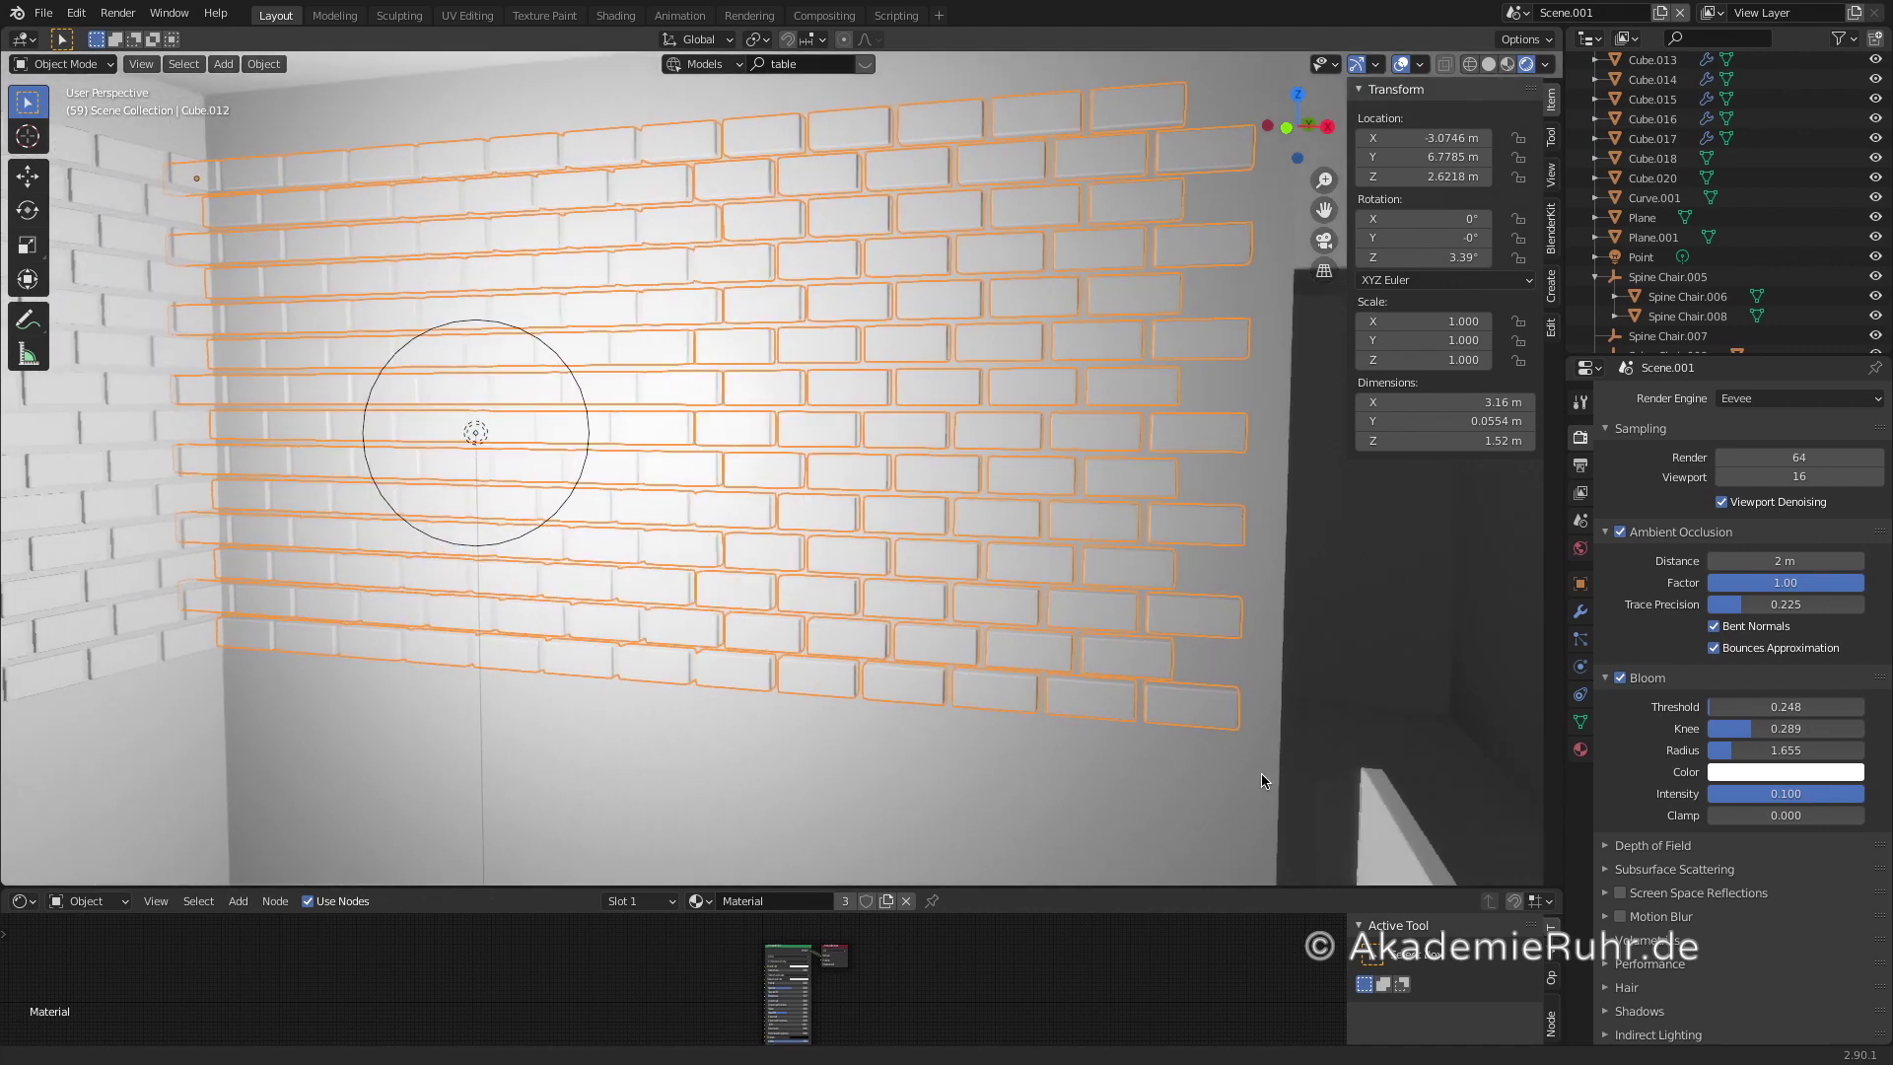
# - Show the material settings of the selected brick wall and enlarge the node editor area
pyautogui.click(1581, 751)
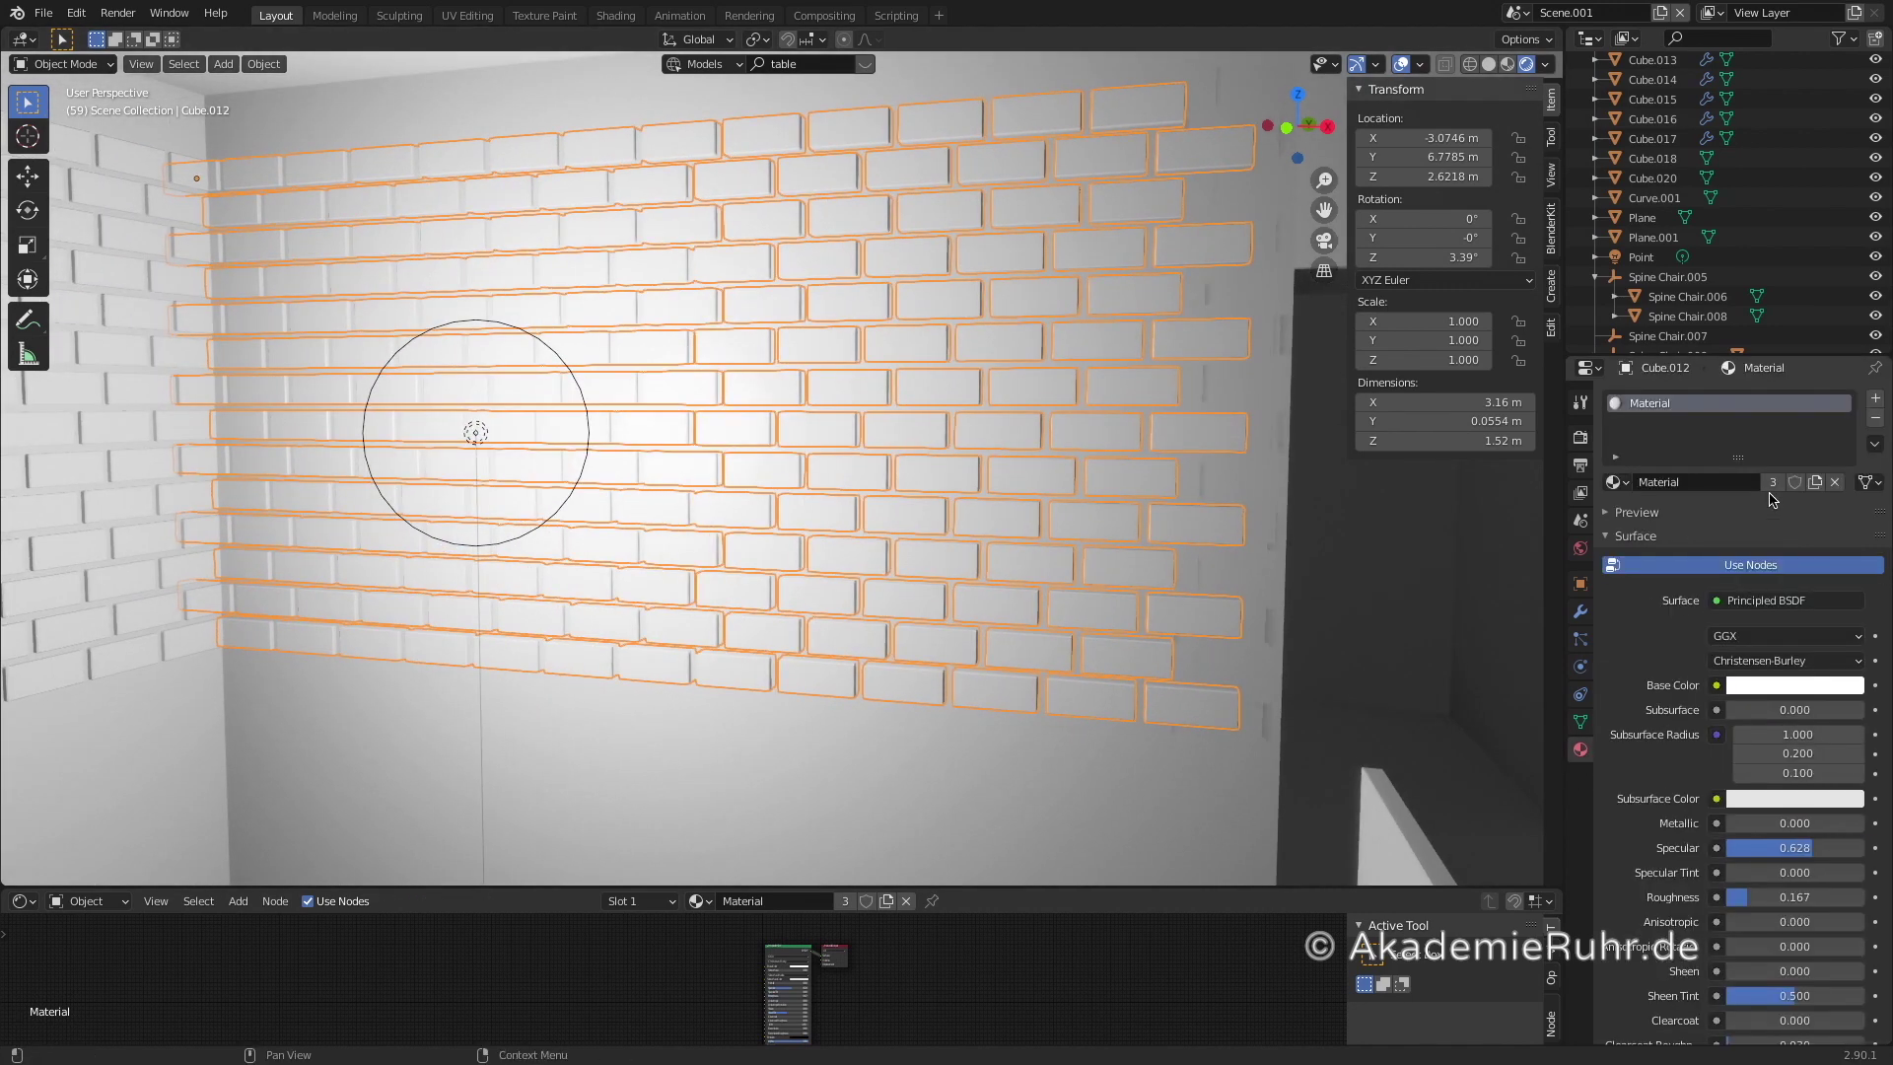
pyautogui.scroll(-3, 1771, 500)
pyautogui.press('g')
pyautogui.moveTo(984, 713); pyautogui.dragTo(984, 700)
pyautogui.scroll(2, 976, 869)
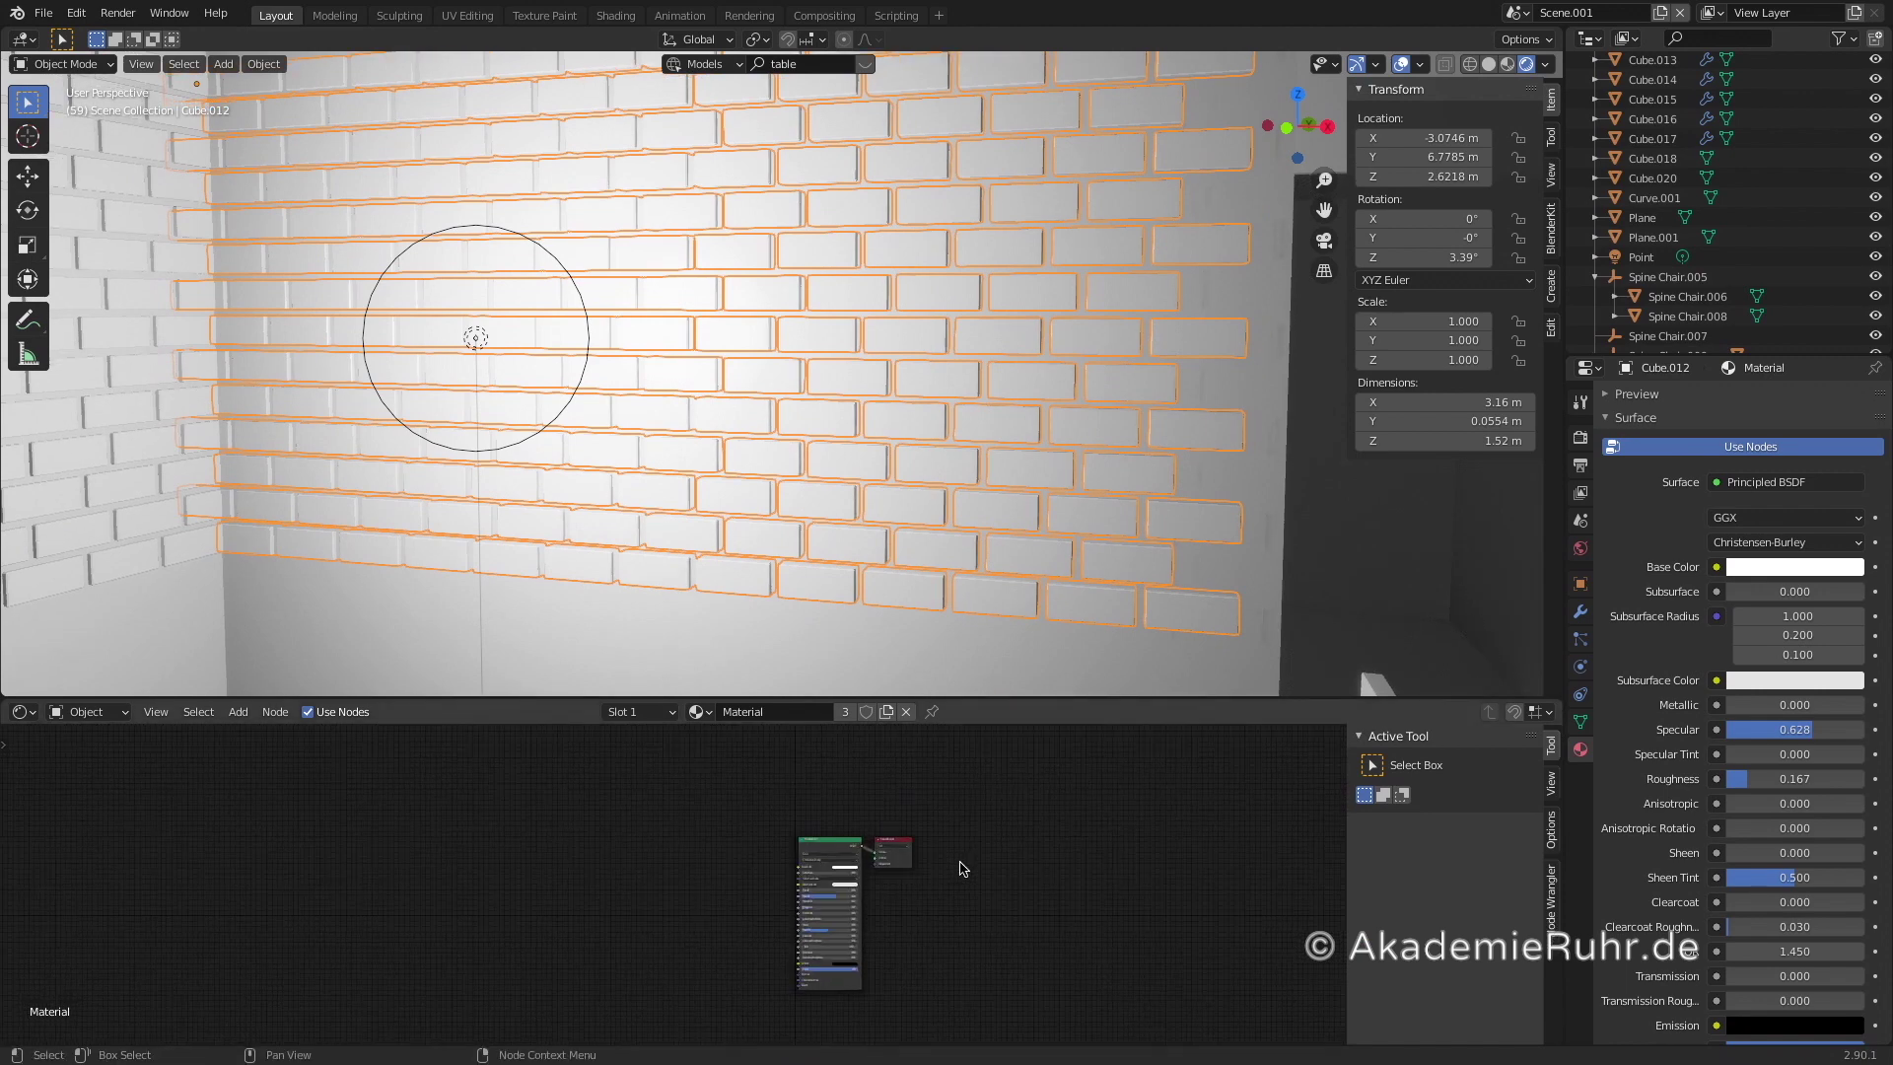
# - Add a Noise Texture node and connect its Fac output to the Principled BSDF's Base Color
pyautogui.moveTo(977, 869); pyautogui.dragTo(936, 897, button='middle')
pyautogui.scroll(2, 932, 831)
pyautogui.keyDown('shift'); pyautogui.scroll(6, 931, 832); pyautogui.keyUp('shift')
pyautogui.keyDown('shift'); pyautogui.scroll(-4, 931, 831); pyautogui.keyUp('shift')
pyautogui.scroll(6, 947, 882)
pyautogui.scroll(1, 920, 850)
pyautogui.hotkey('shift', 'a')
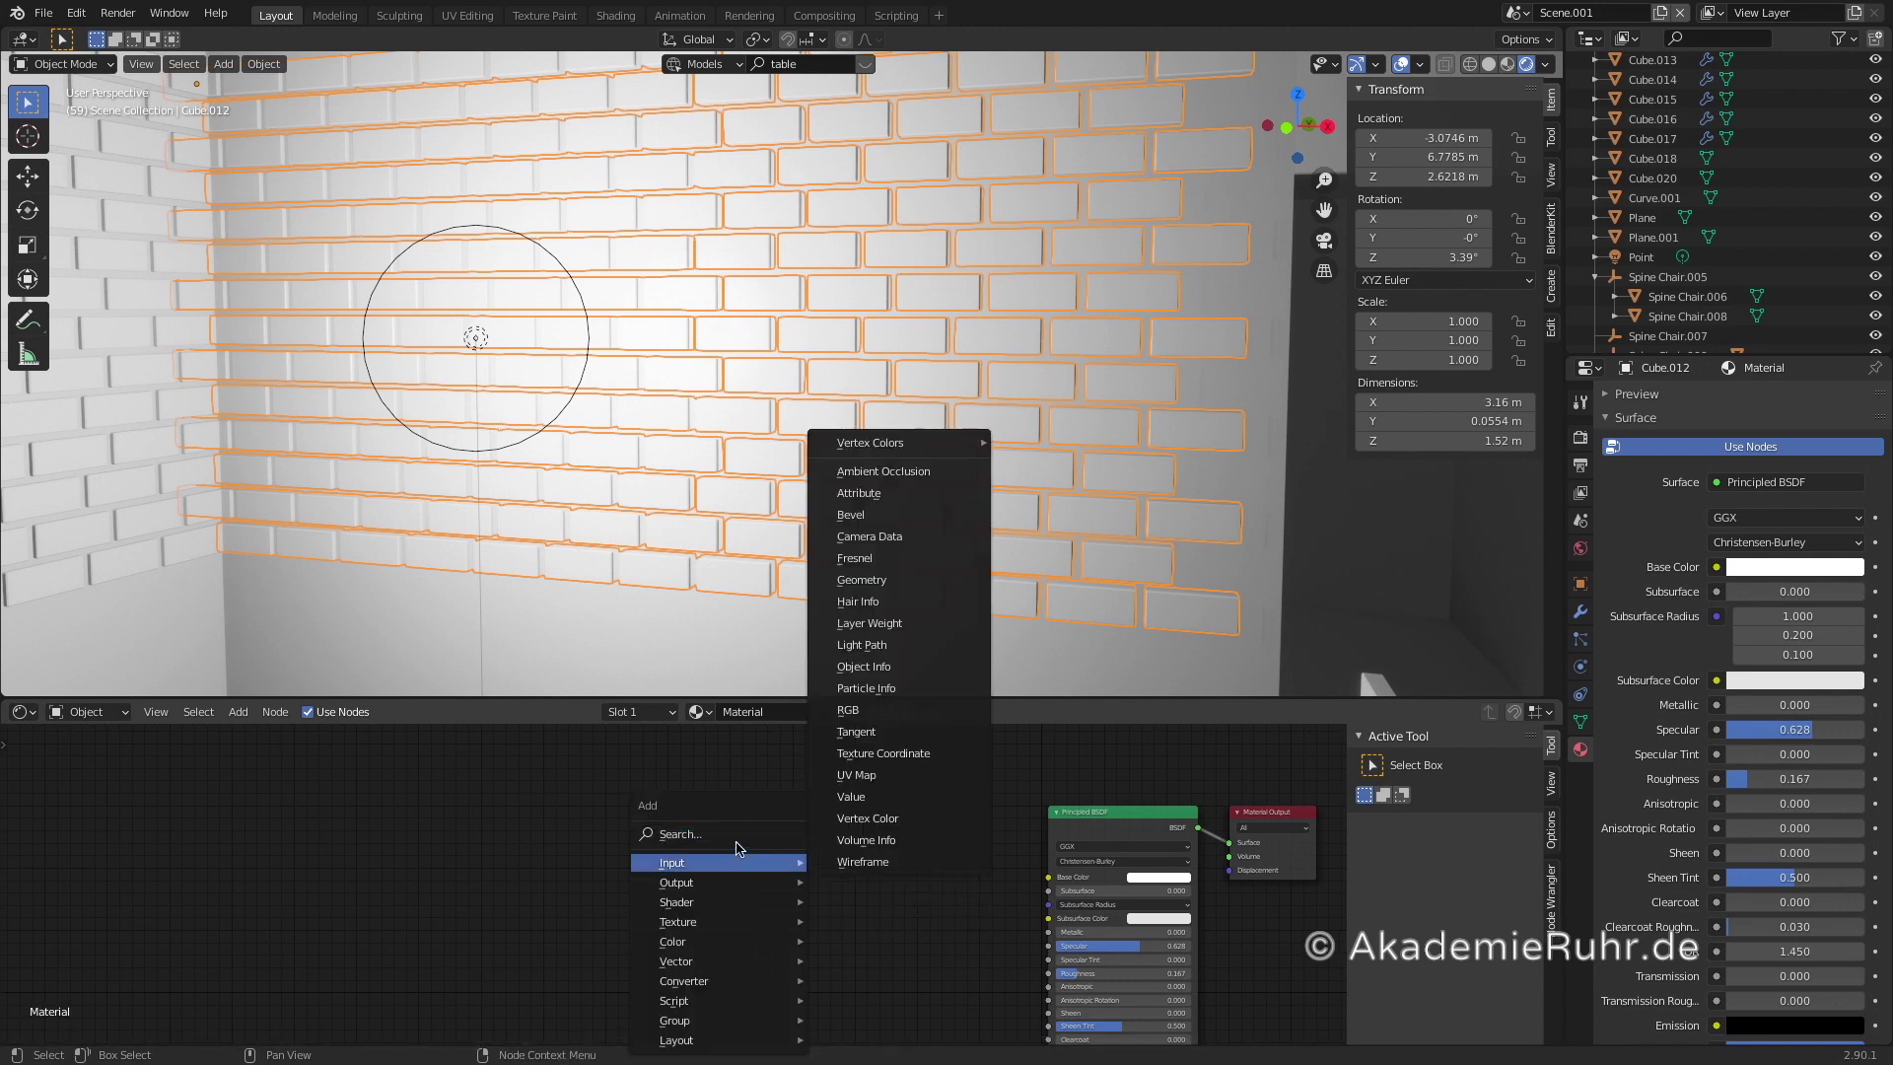
pyautogui.click(737, 834)
pyautogui.write('nois')
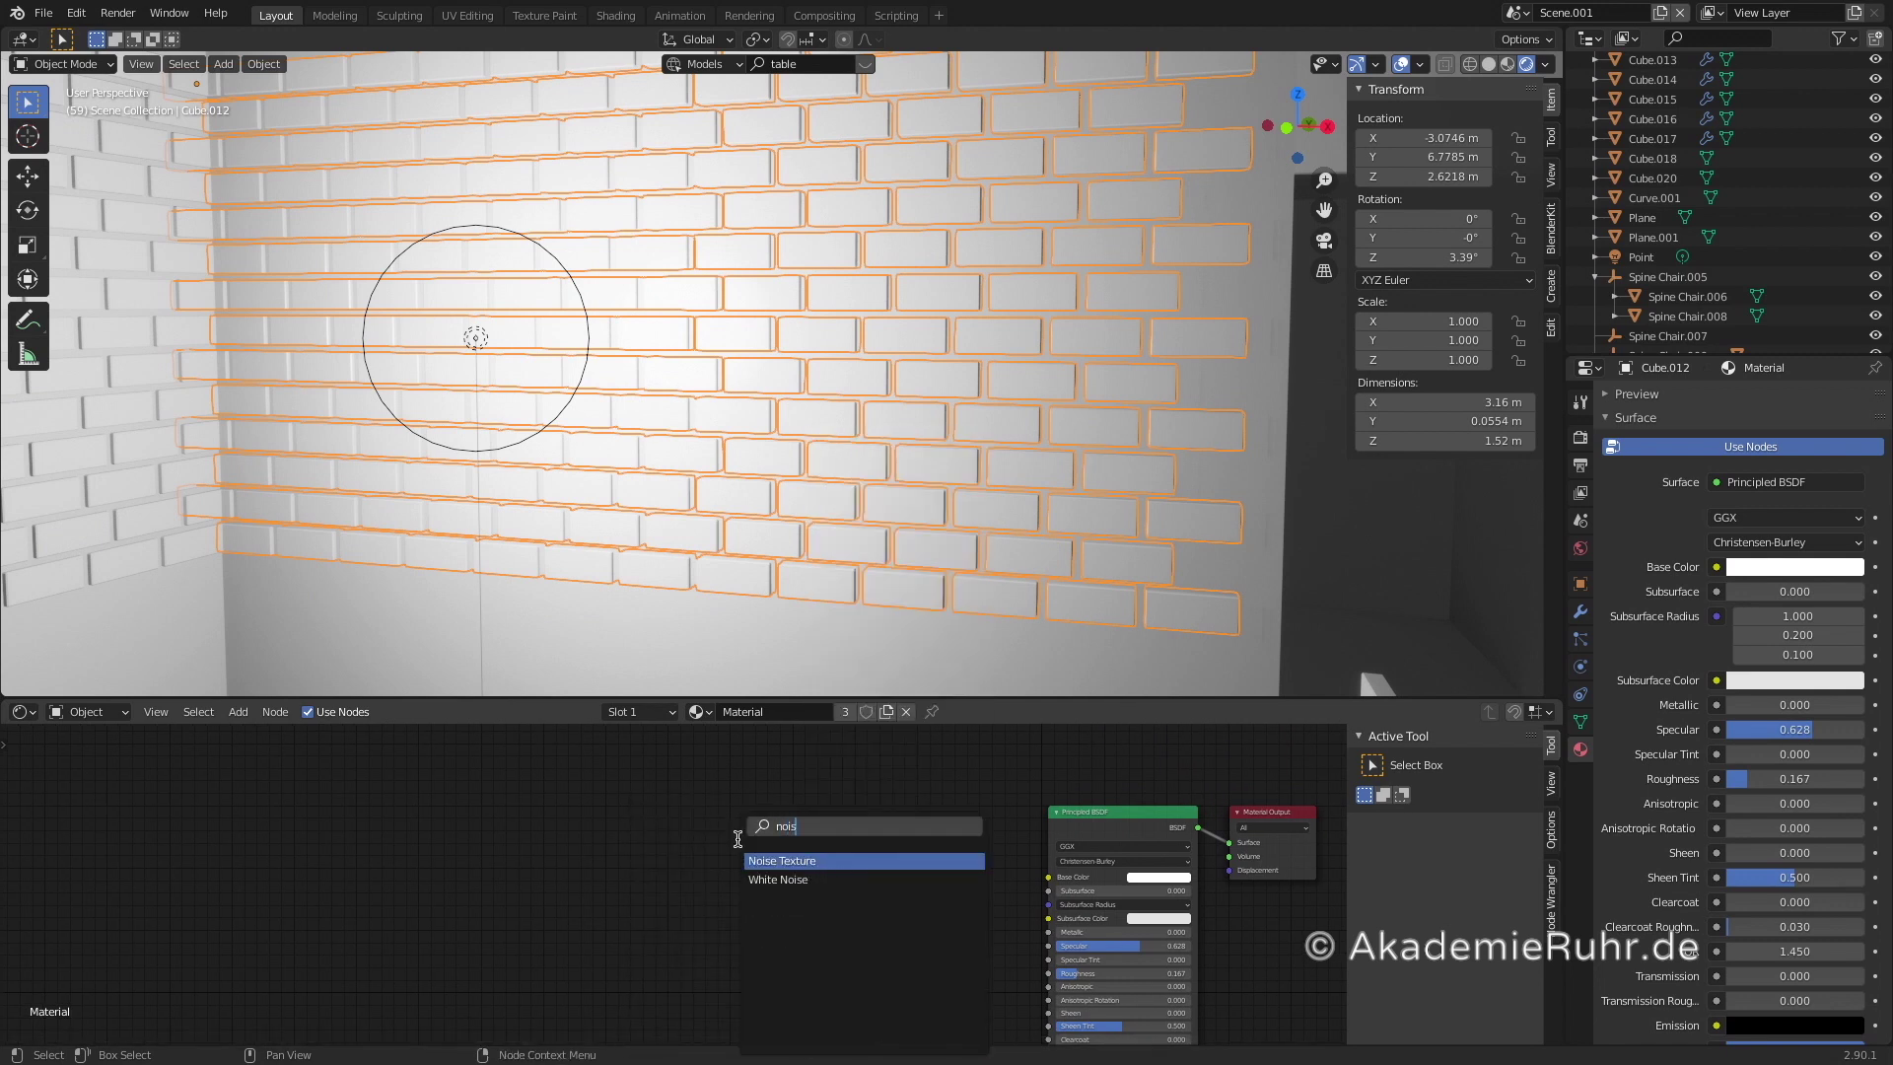
pyautogui.press('Return')
pyautogui.click(899, 817)
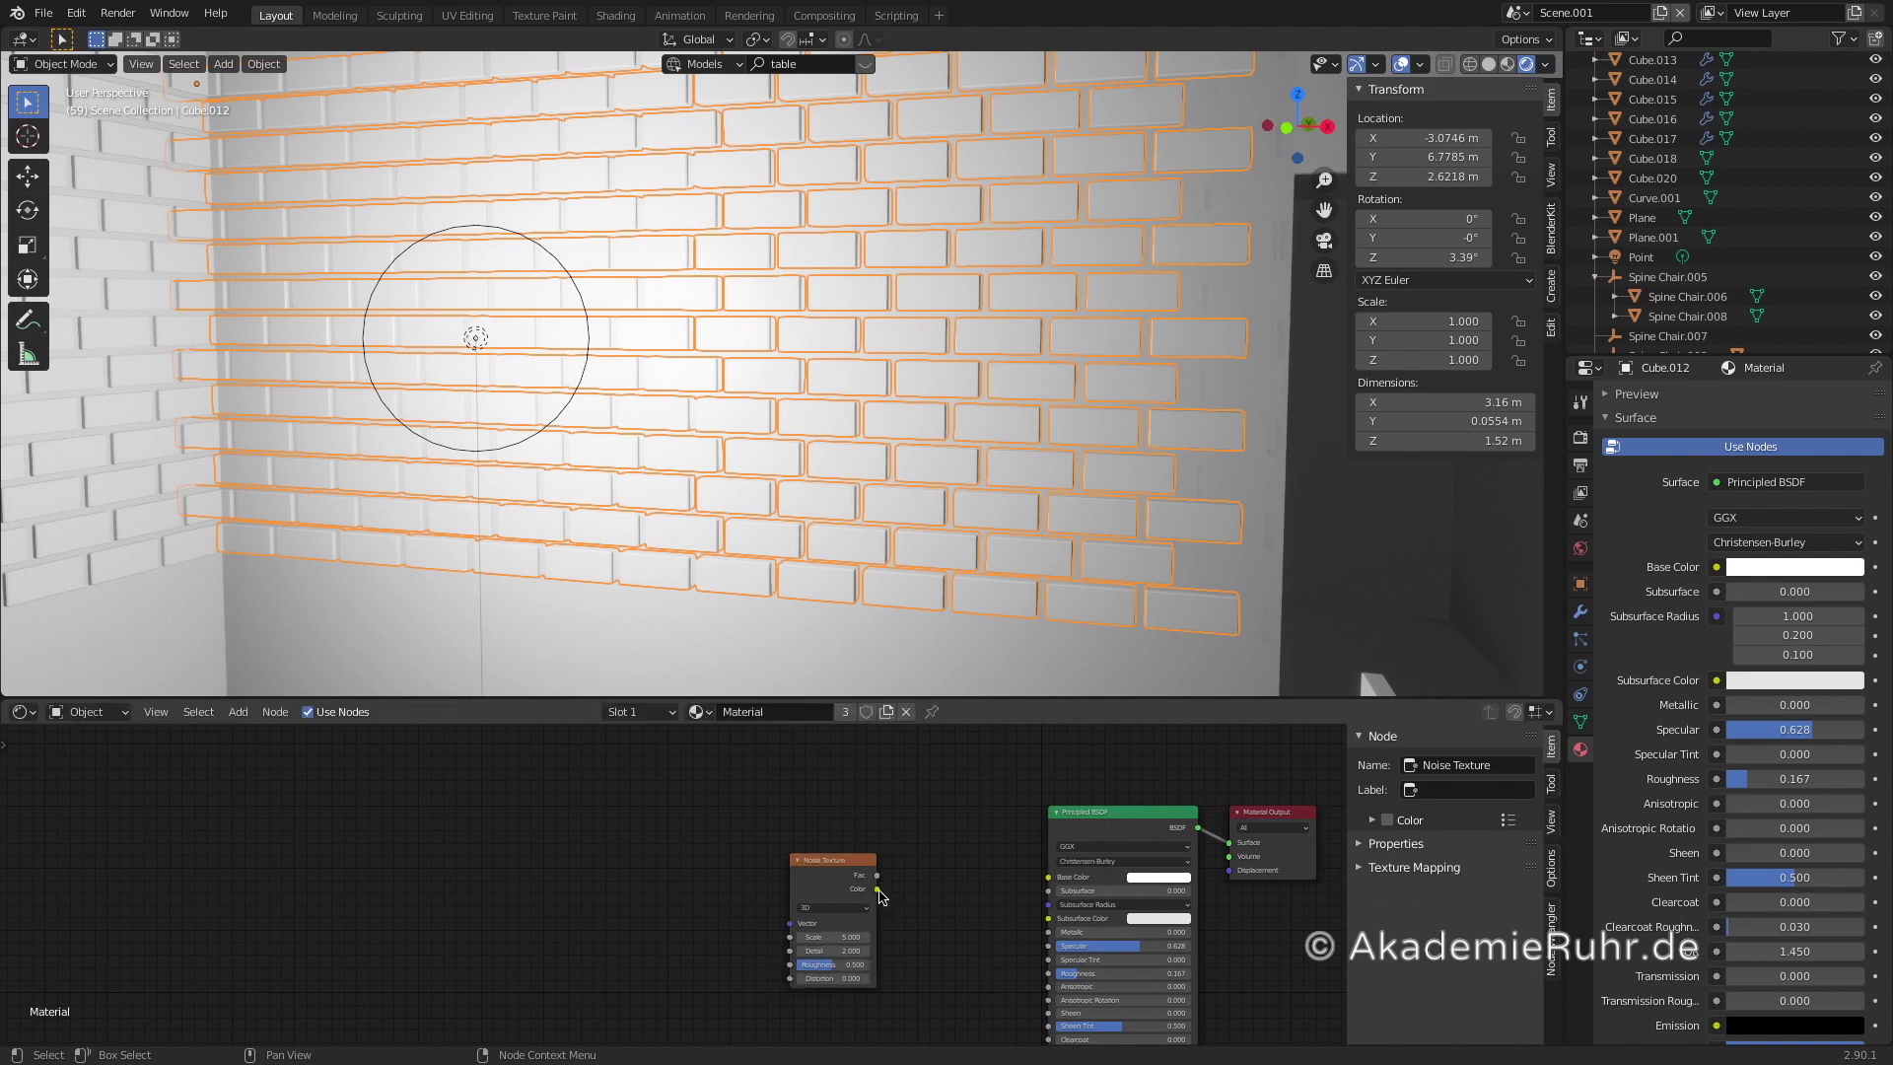
pyautogui.moveTo(877, 875); pyautogui.dragTo(1048, 877)
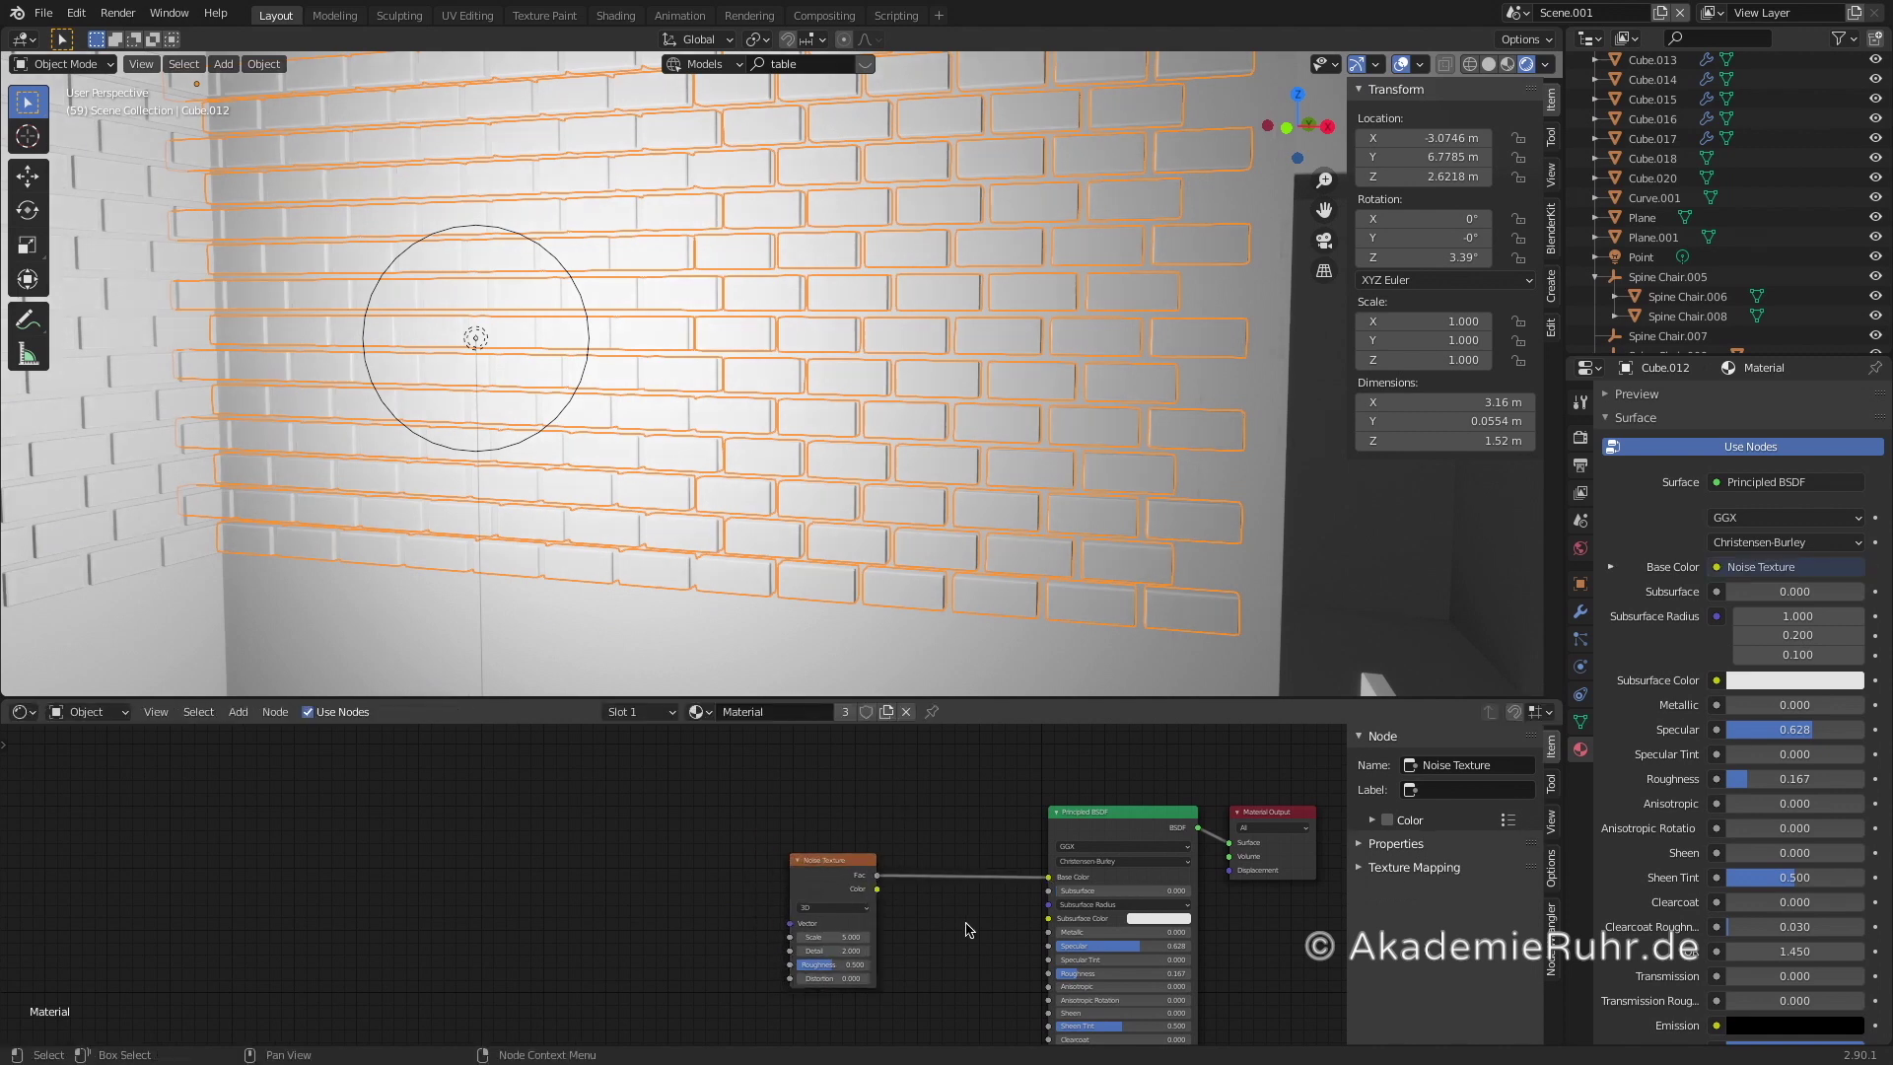
# - Examine the noise pattern on the brick walls from closer up and from another angle
pyautogui.moveTo(850, 289); pyautogui.dragTo(869, 295, button='middle')
pyautogui.scroll(1, 868, 294)
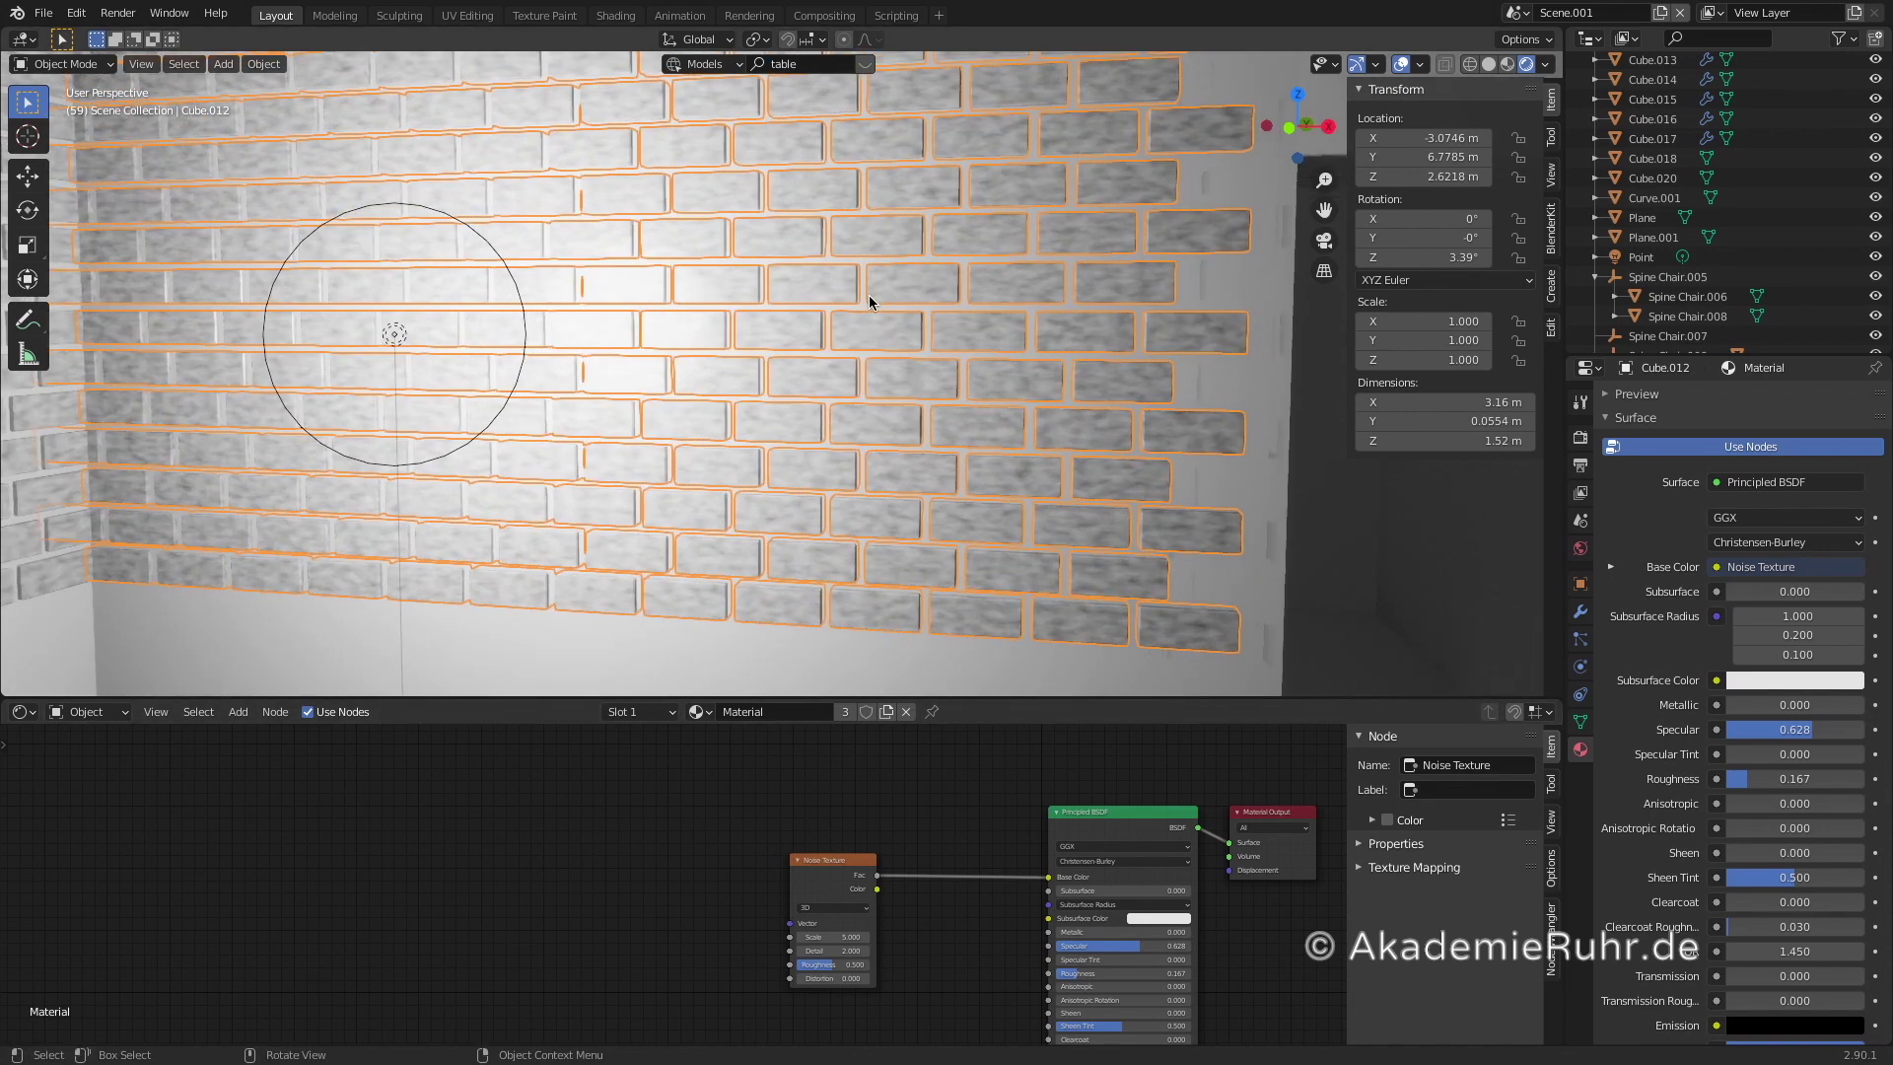
pyautogui.scroll(-2, 868, 294)
pyautogui.scroll(2, 868, 293)
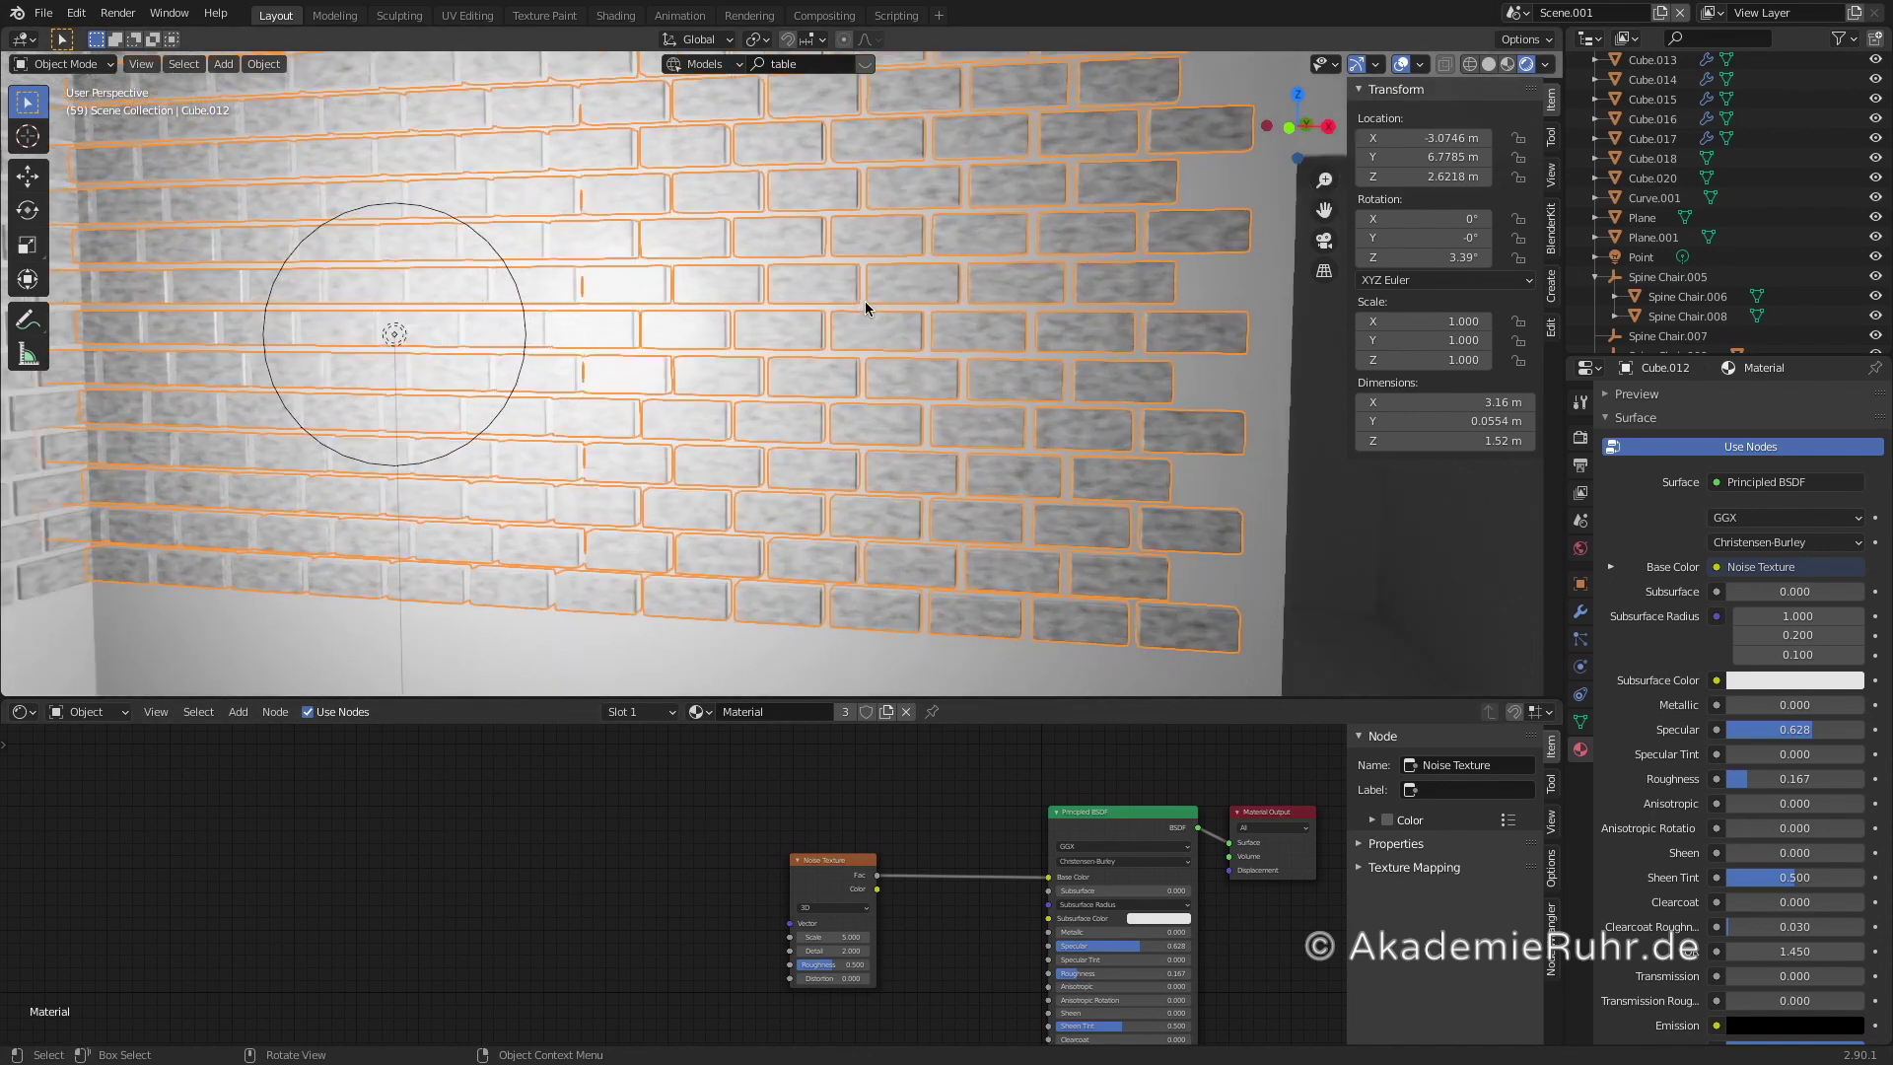
pyautogui.scroll(-3, 670, 345)
pyautogui.moveTo(938, 309); pyautogui.dragTo(697, 423, button='middle')
pyautogui.scroll(4, 713, 418)
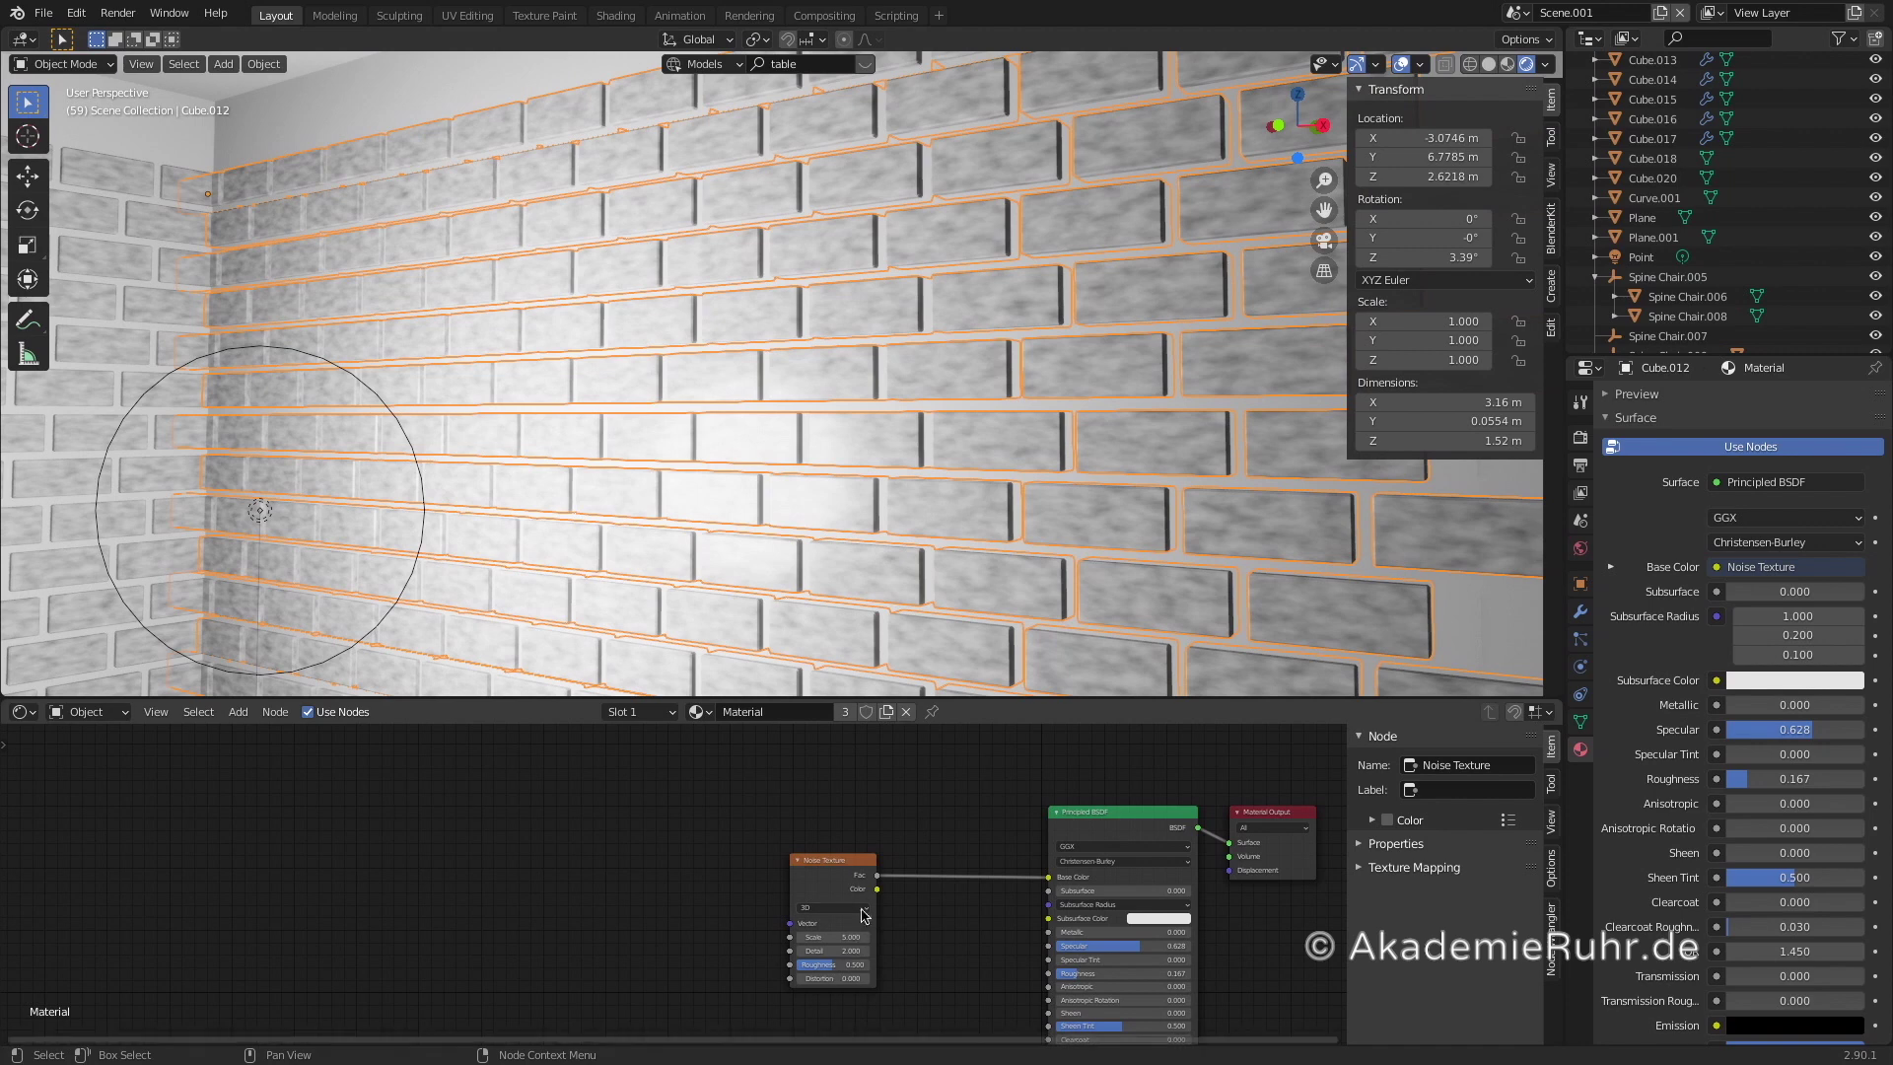
# - Move the Noise Texture node aside and insert a ColorRamp node between it and the Principled BSDF
pyautogui.moveTo(848, 862); pyautogui.dragTo(682, 860)
pyautogui.hotkey('shift', 'a')
pyautogui.click(871, 839)
pyautogui.write('colorr')
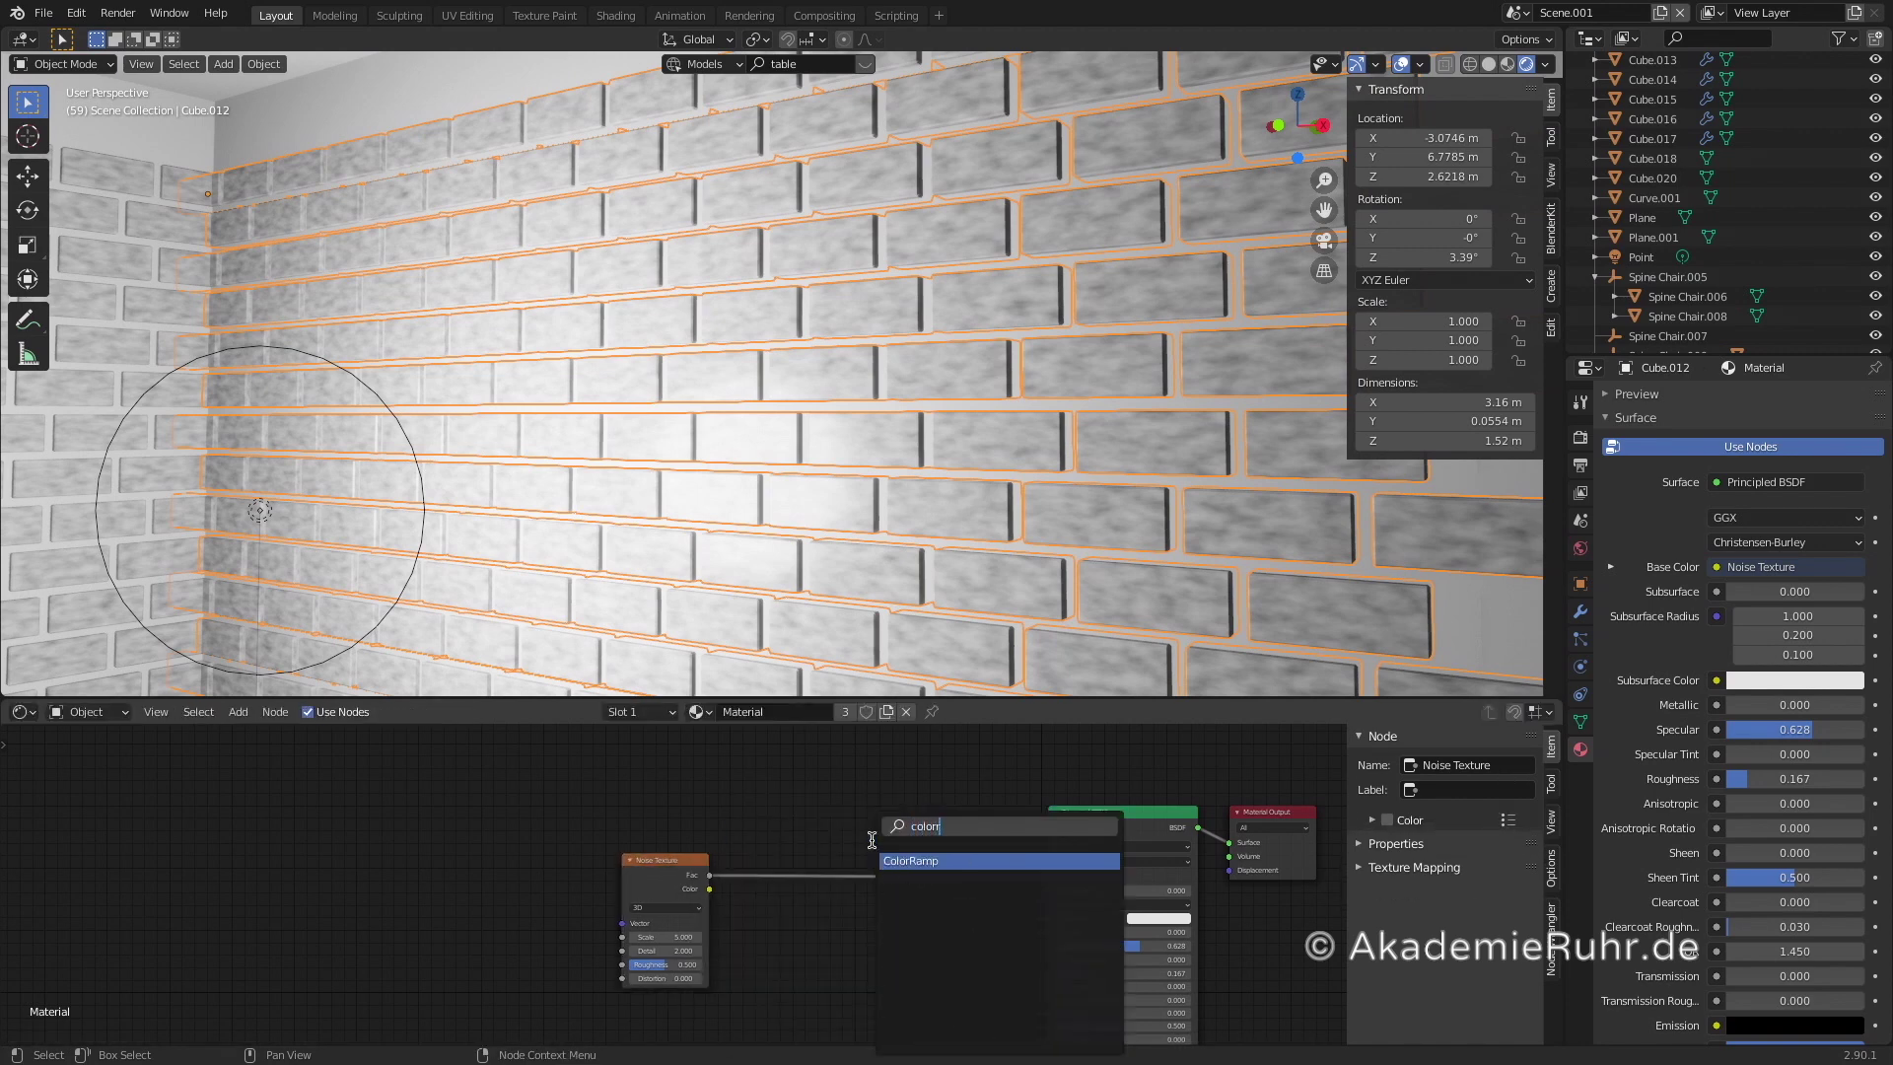
pyautogui.press('Return')
pyautogui.click(871, 843)
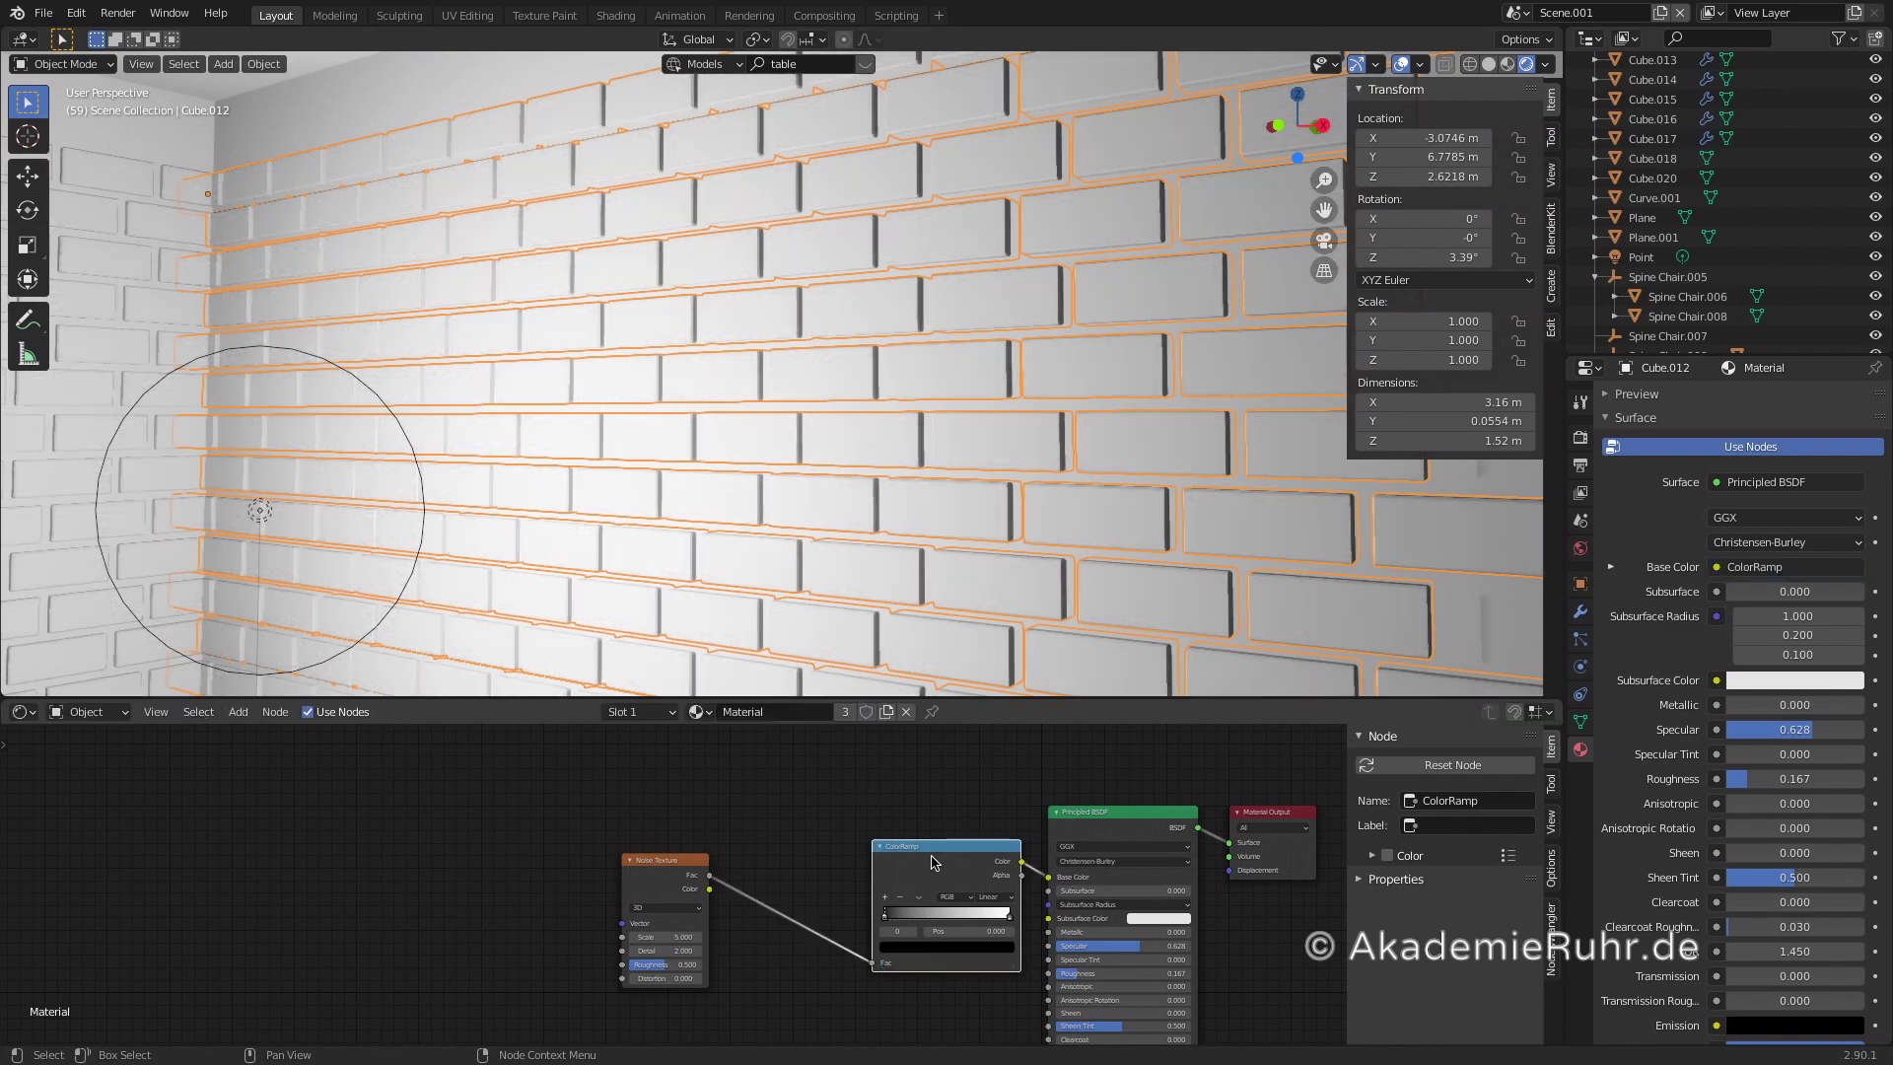
pyautogui.moveTo(936, 855); pyautogui.dragTo(886, 859)
# - Set the ColorRamp's black stop to position 0.218 and its white stop to 0.577
pyautogui.moveTo(818, 922)
pyautogui.mouseDown()
pyautogui.moveTo(853, 918)
pyautogui.moveTo(810, 924)
pyautogui.mouseUp()
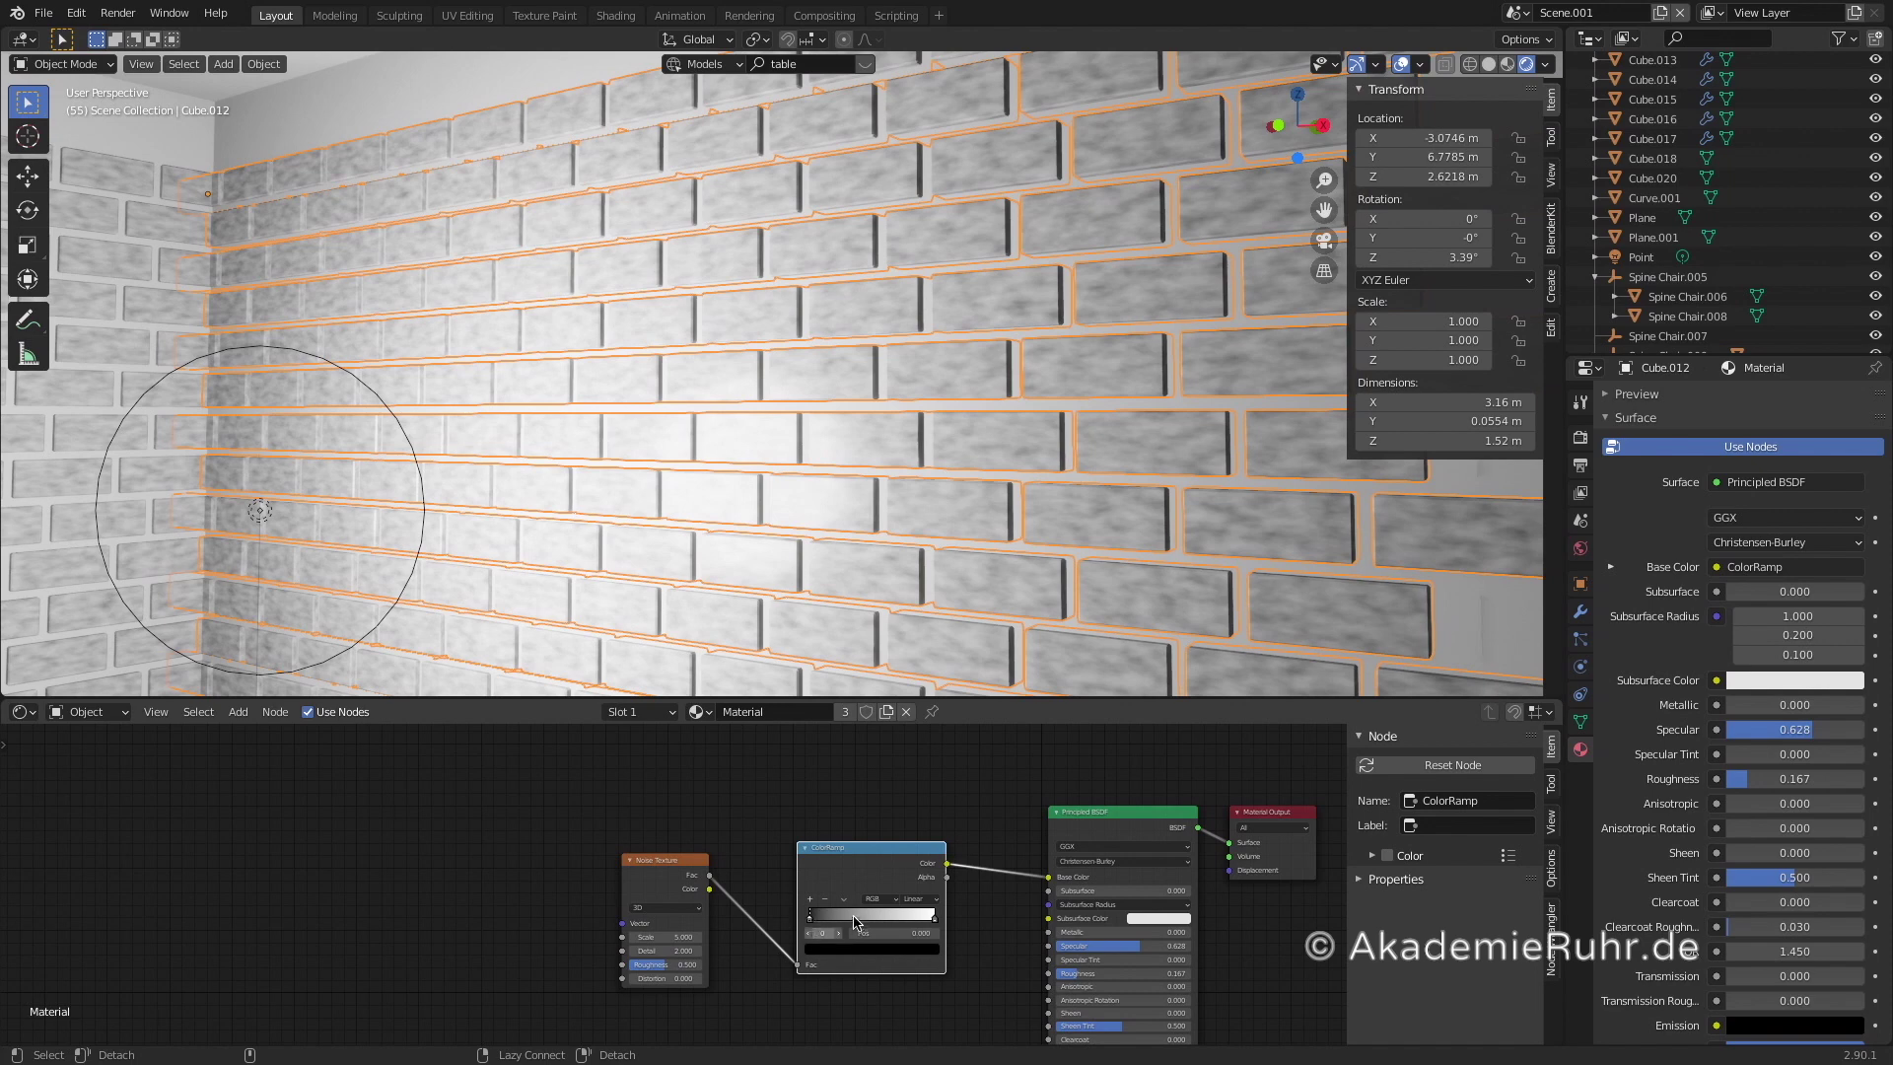
pyautogui.moveTo(821, 928); pyautogui.dragTo(742, 926, button='middle')
pyautogui.scroll(2, 807, 938)
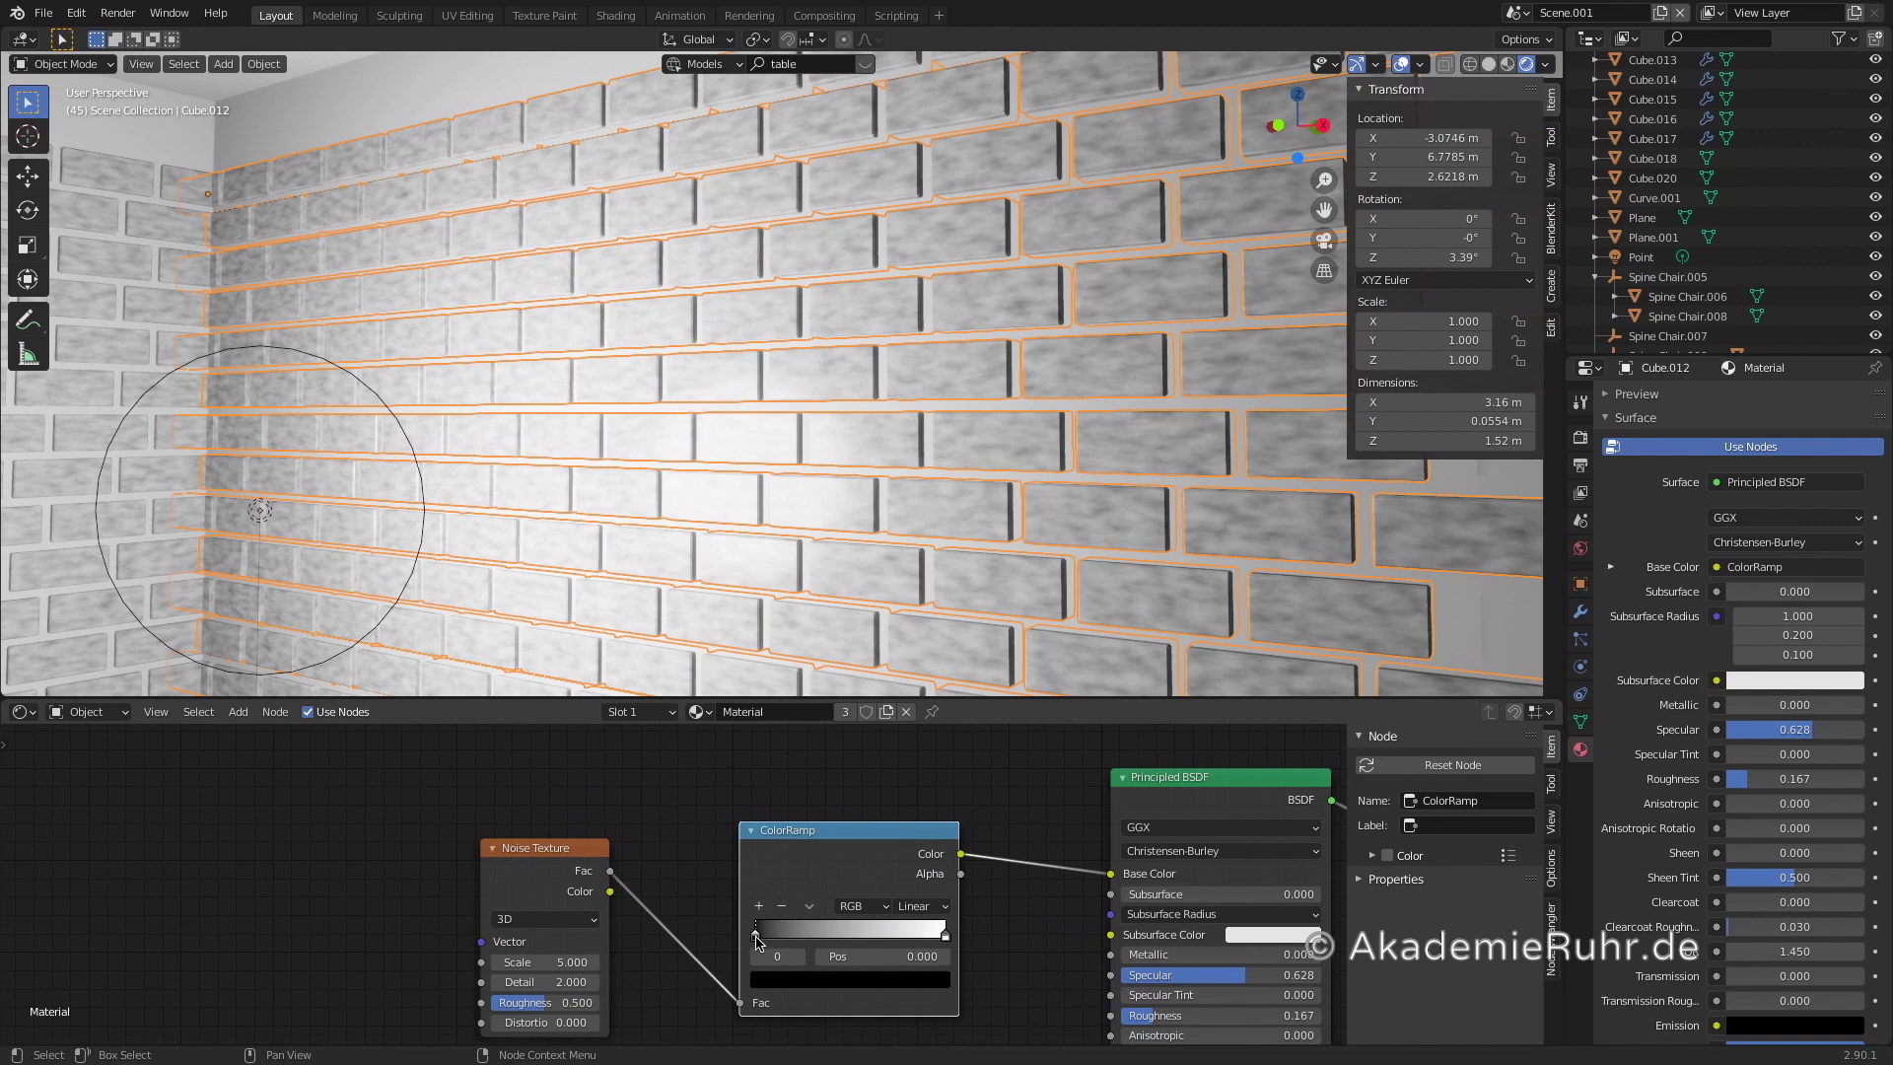
pyautogui.click(800, 936)
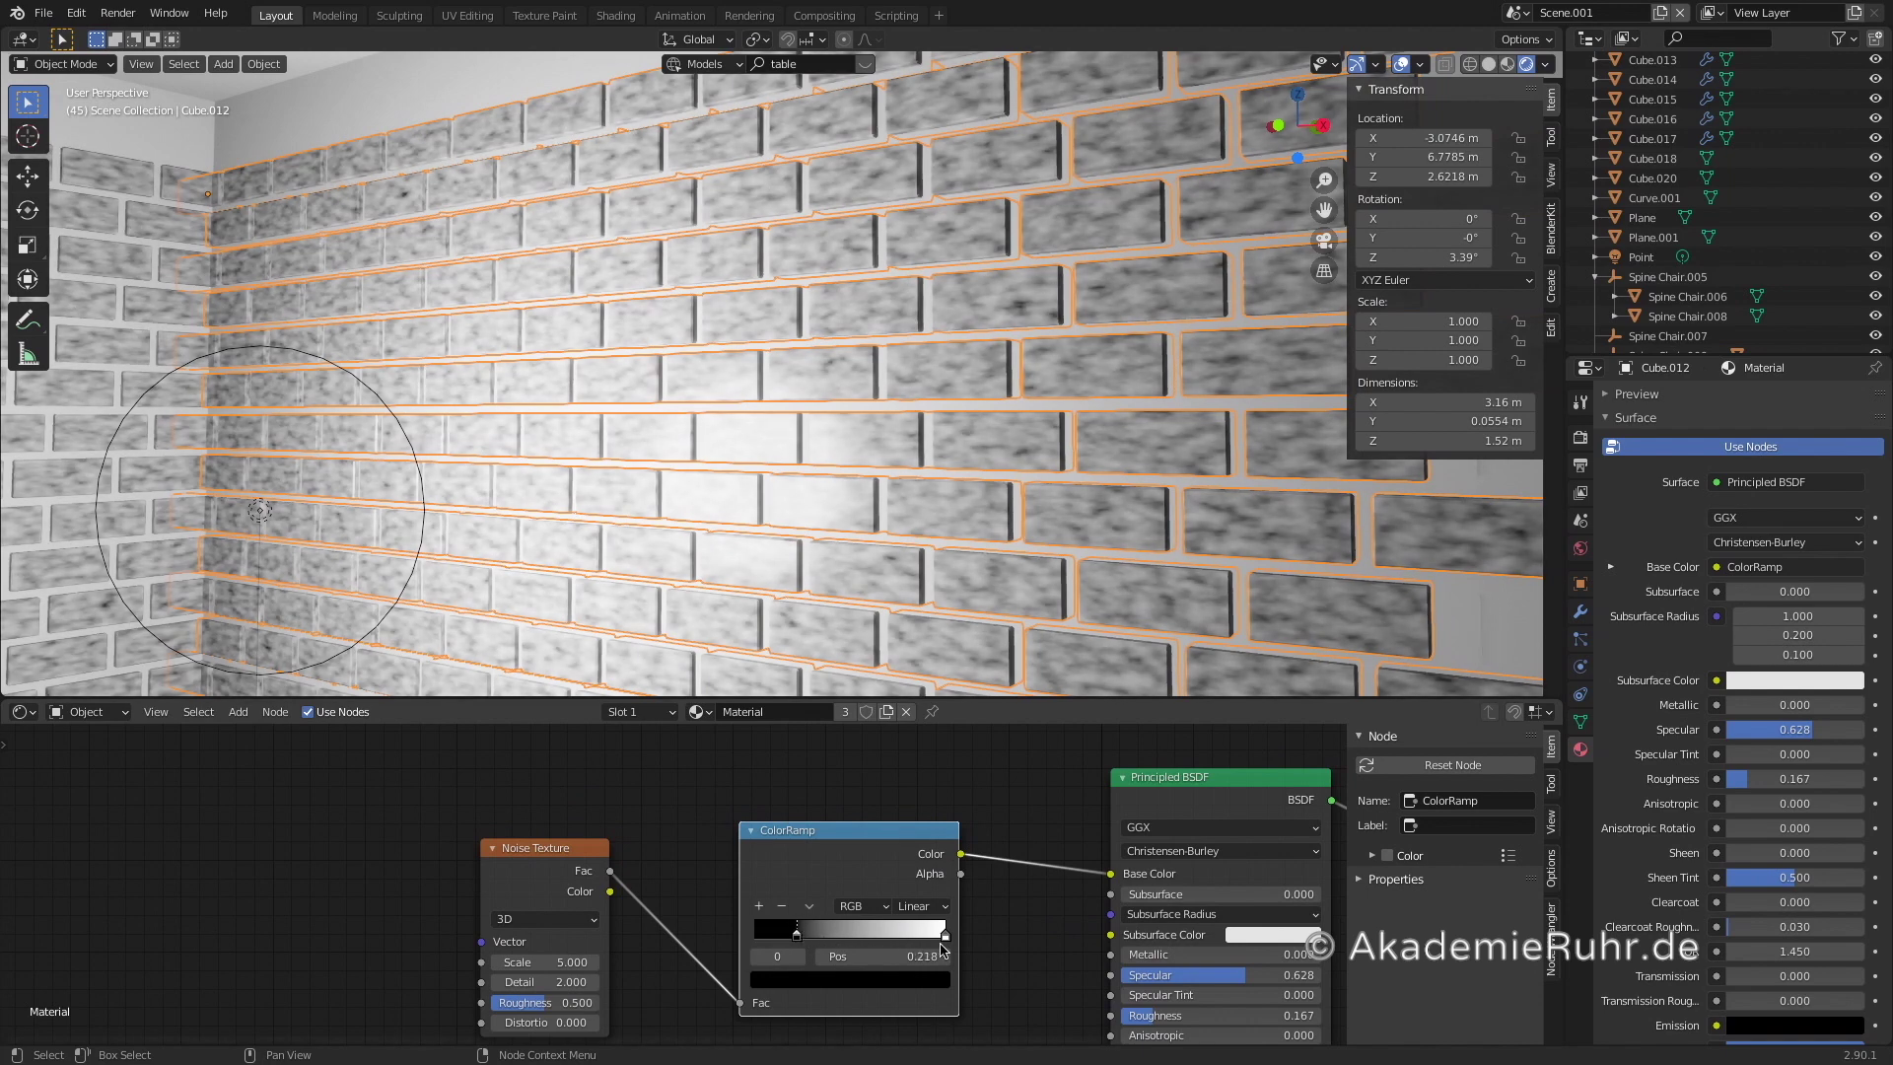
pyautogui.moveTo(900, 942); pyautogui.dragTo(854, 940)
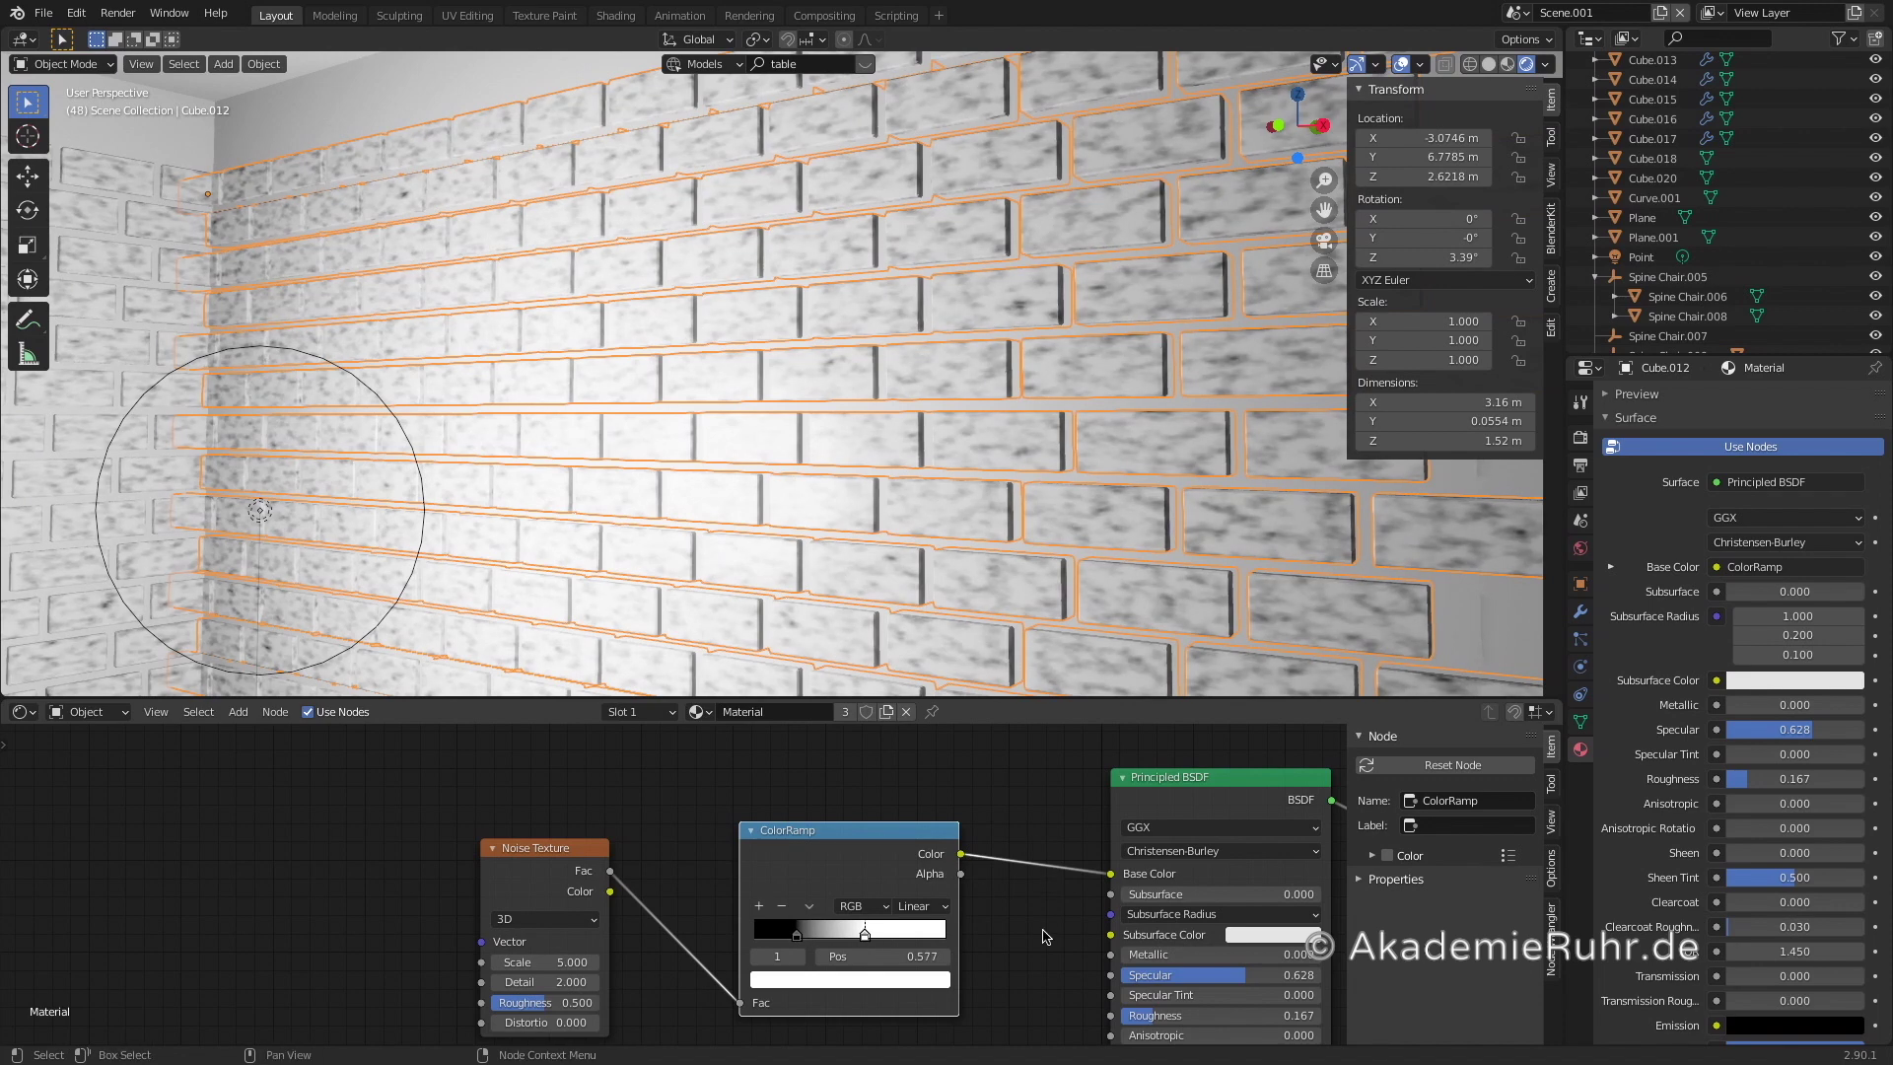
# - Disconnect the ColorRamp from the Principled BSDF's Base Color and connect its Color output to Roughness instead
pyautogui.scroll(-1, 1046, 937)
pyautogui.moveTo(976, 956); pyautogui.dragTo(973, 848, button='middle')
pyautogui.scroll(1, 1016, 786)
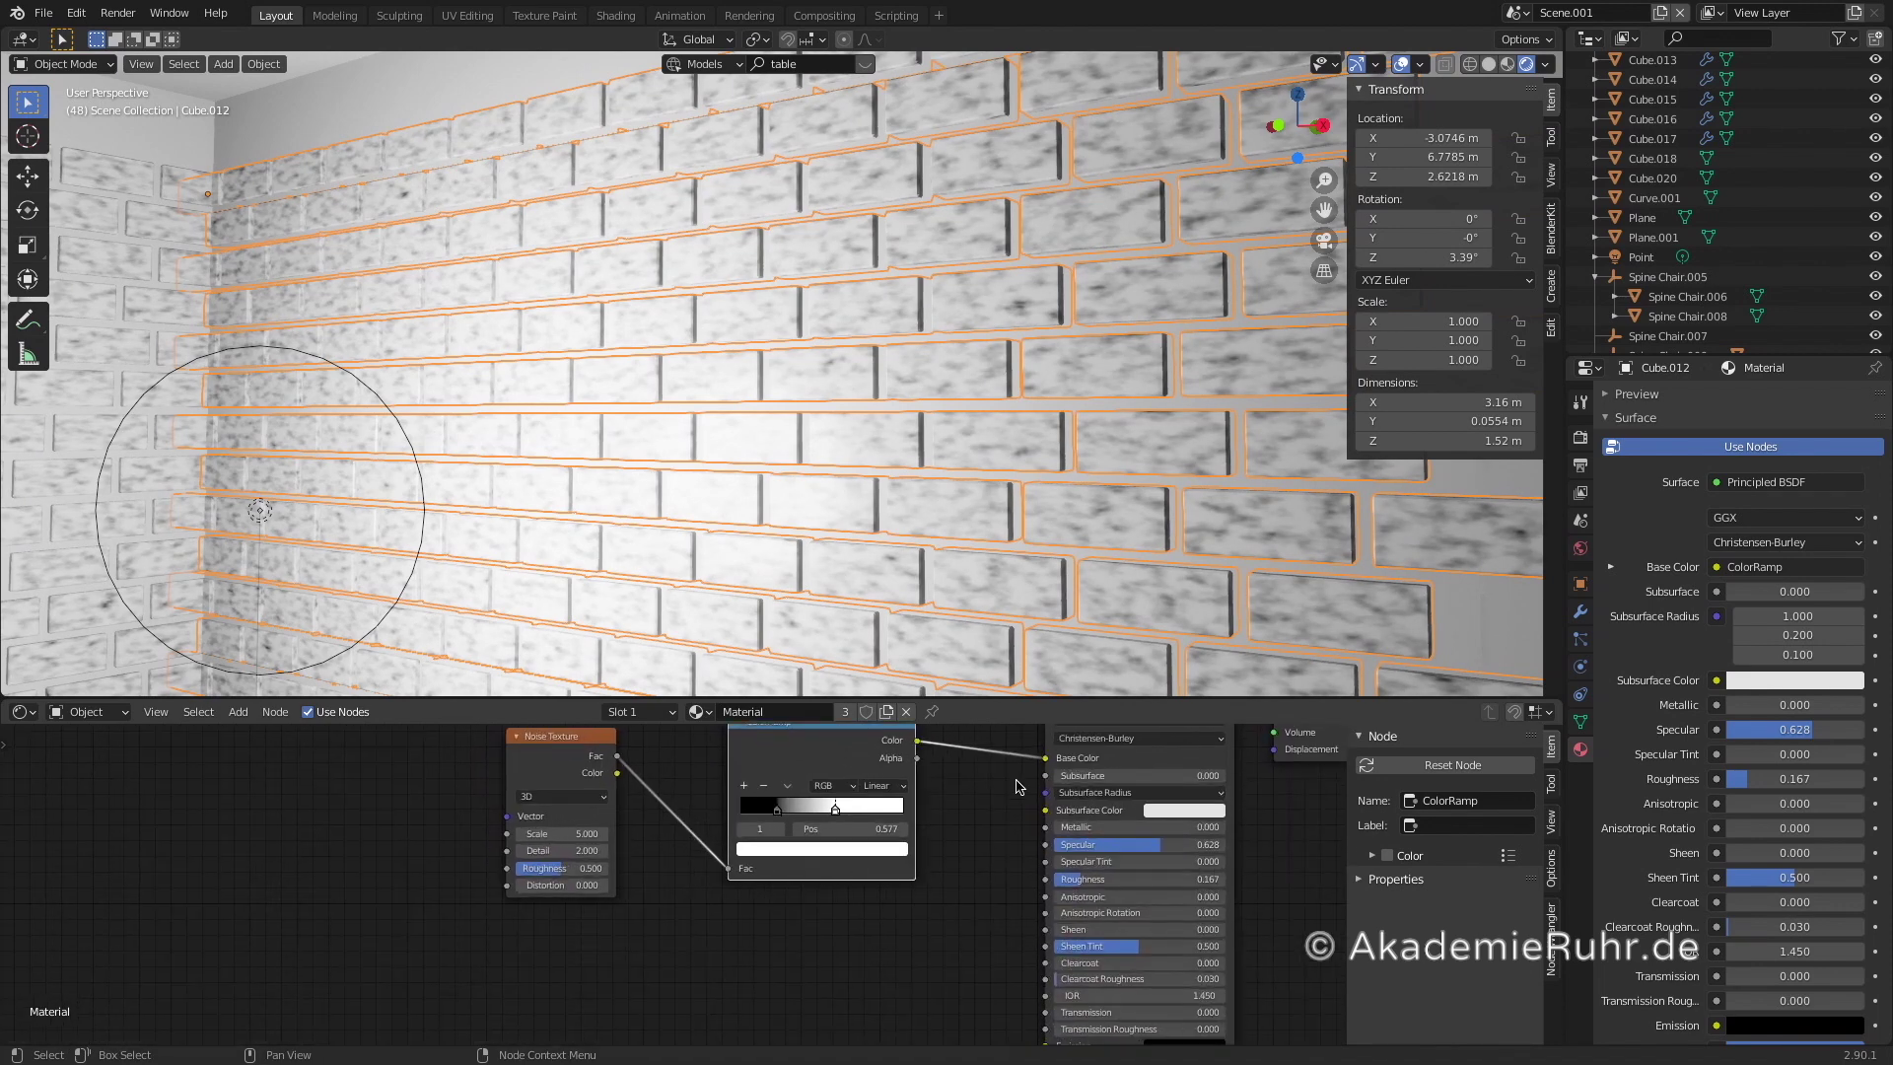
pyautogui.moveTo(1048, 758); pyautogui.dragTo(955, 820)
pyautogui.moveTo(995, 907); pyautogui.dragTo(1046, 879)
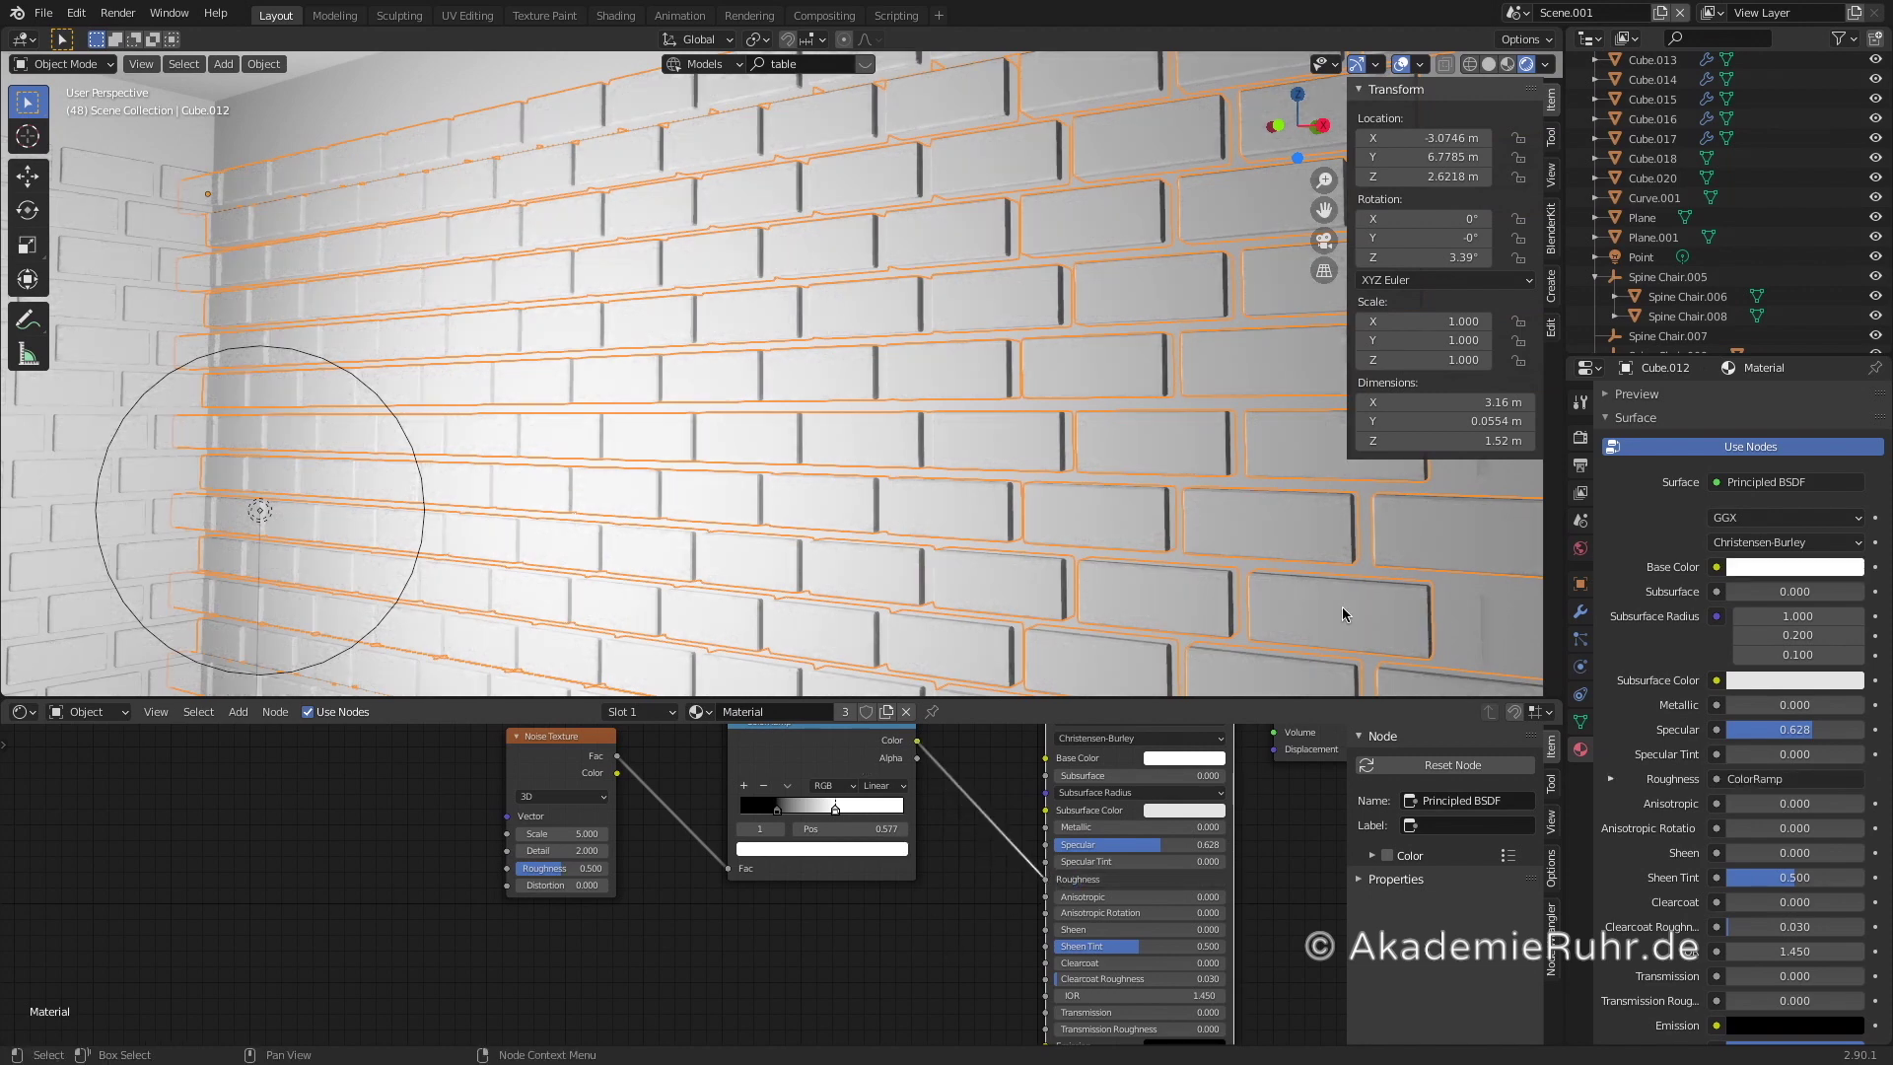
# - Darken the Principled BSDF's Base Color to a near-black grey with a value of about 0.13
pyautogui.click(1198, 759)
pyautogui.moveTo(1279, 534); pyautogui.dragTo(1278, 634)
pyautogui.moveTo(917, 518); pyautogui.dragTo(892, 503, button='middle')
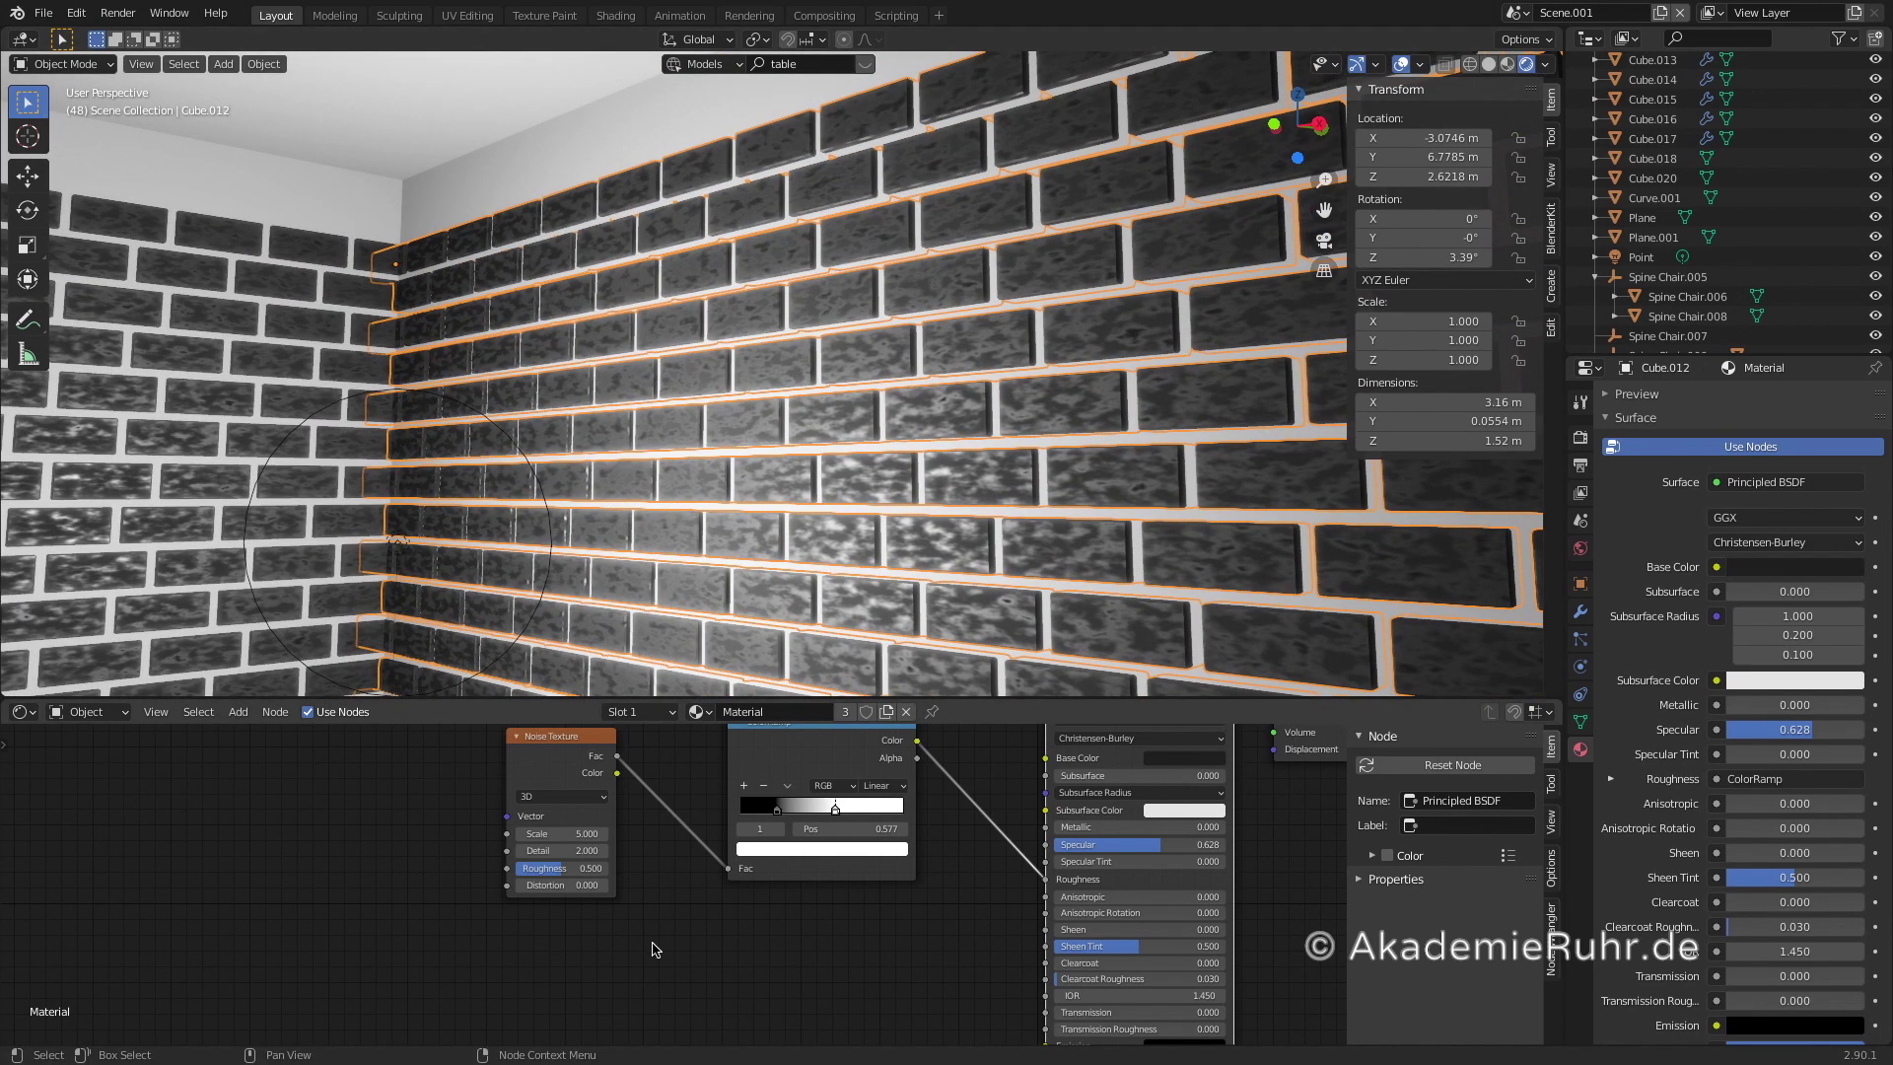
# - Add Texture Coordinate and Mapping nodes in front of the Noise Texture and move the Texture Coordinate node farther out
pyautogui.moveTo(586, 757); pyautogui.dragTo(603, 835, button='middle')
pyautogui.click(605, 825)
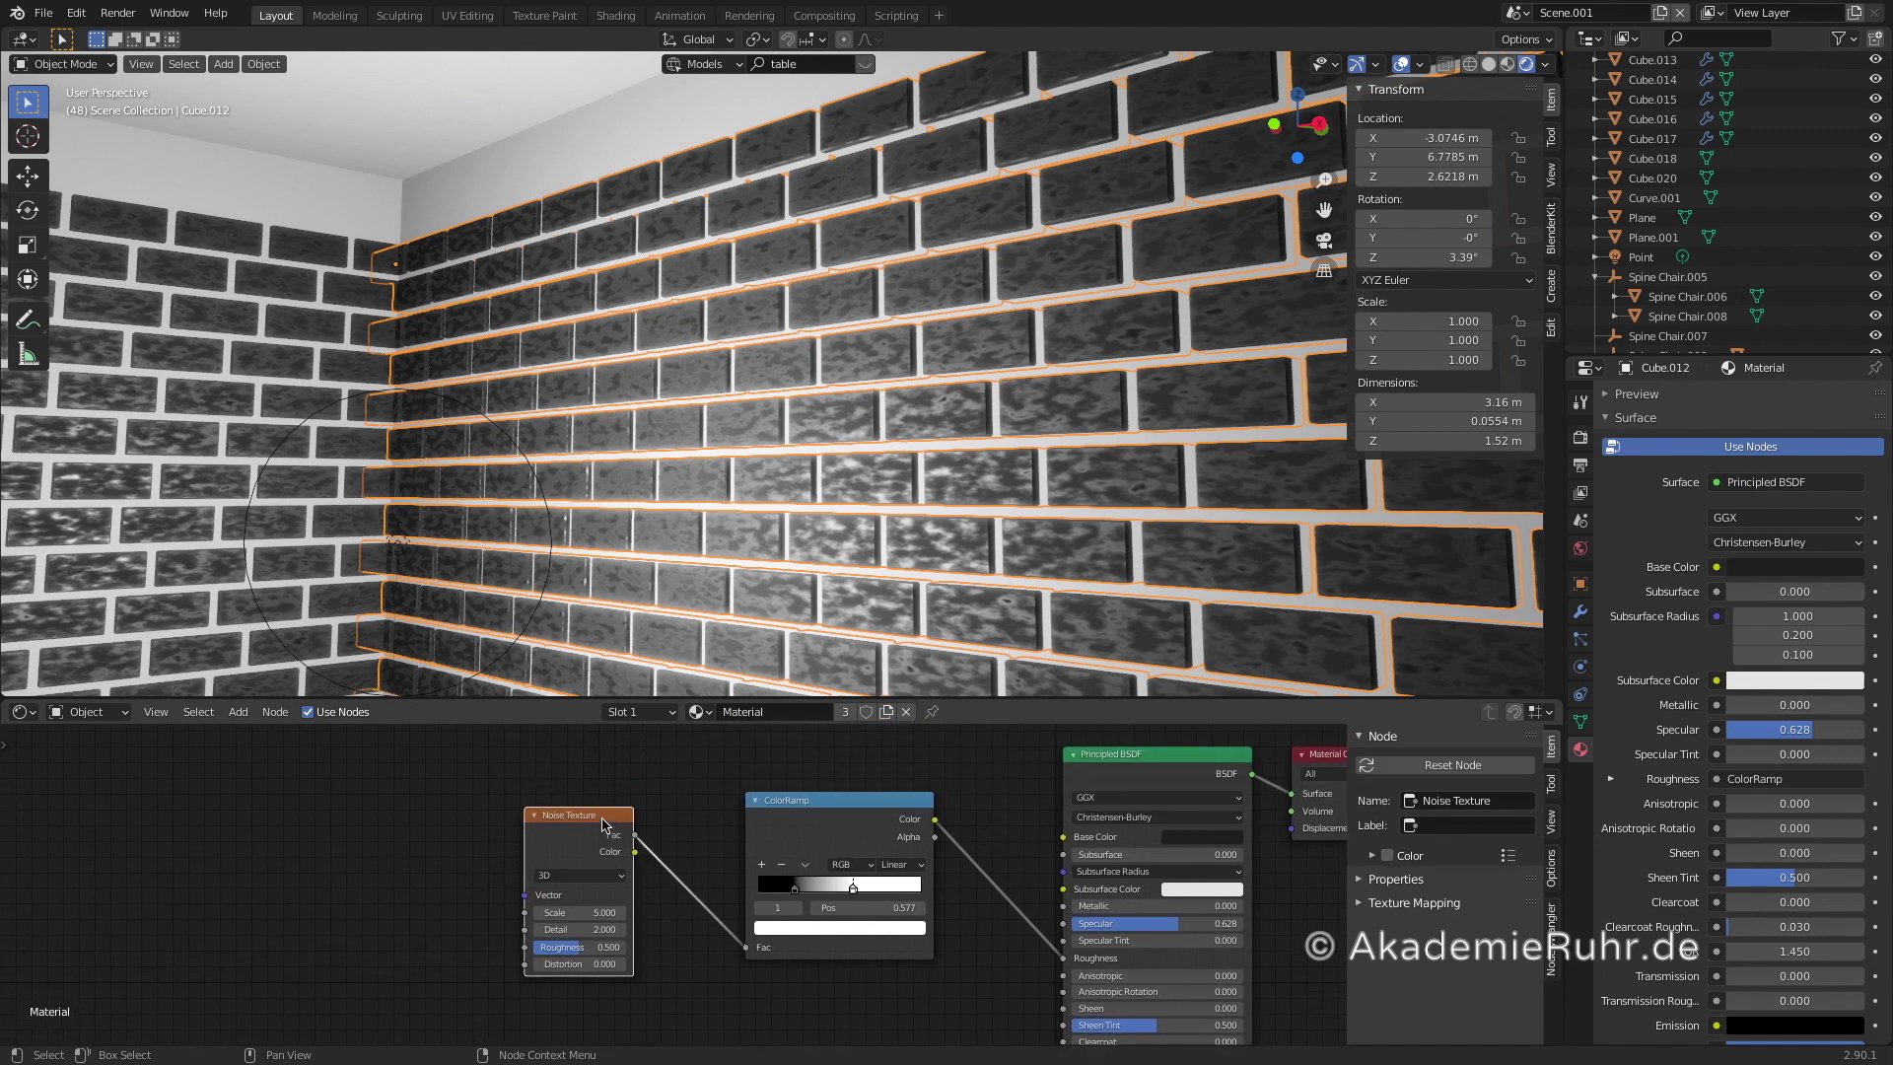
pyautogui.hotkey('ctrl', 't')
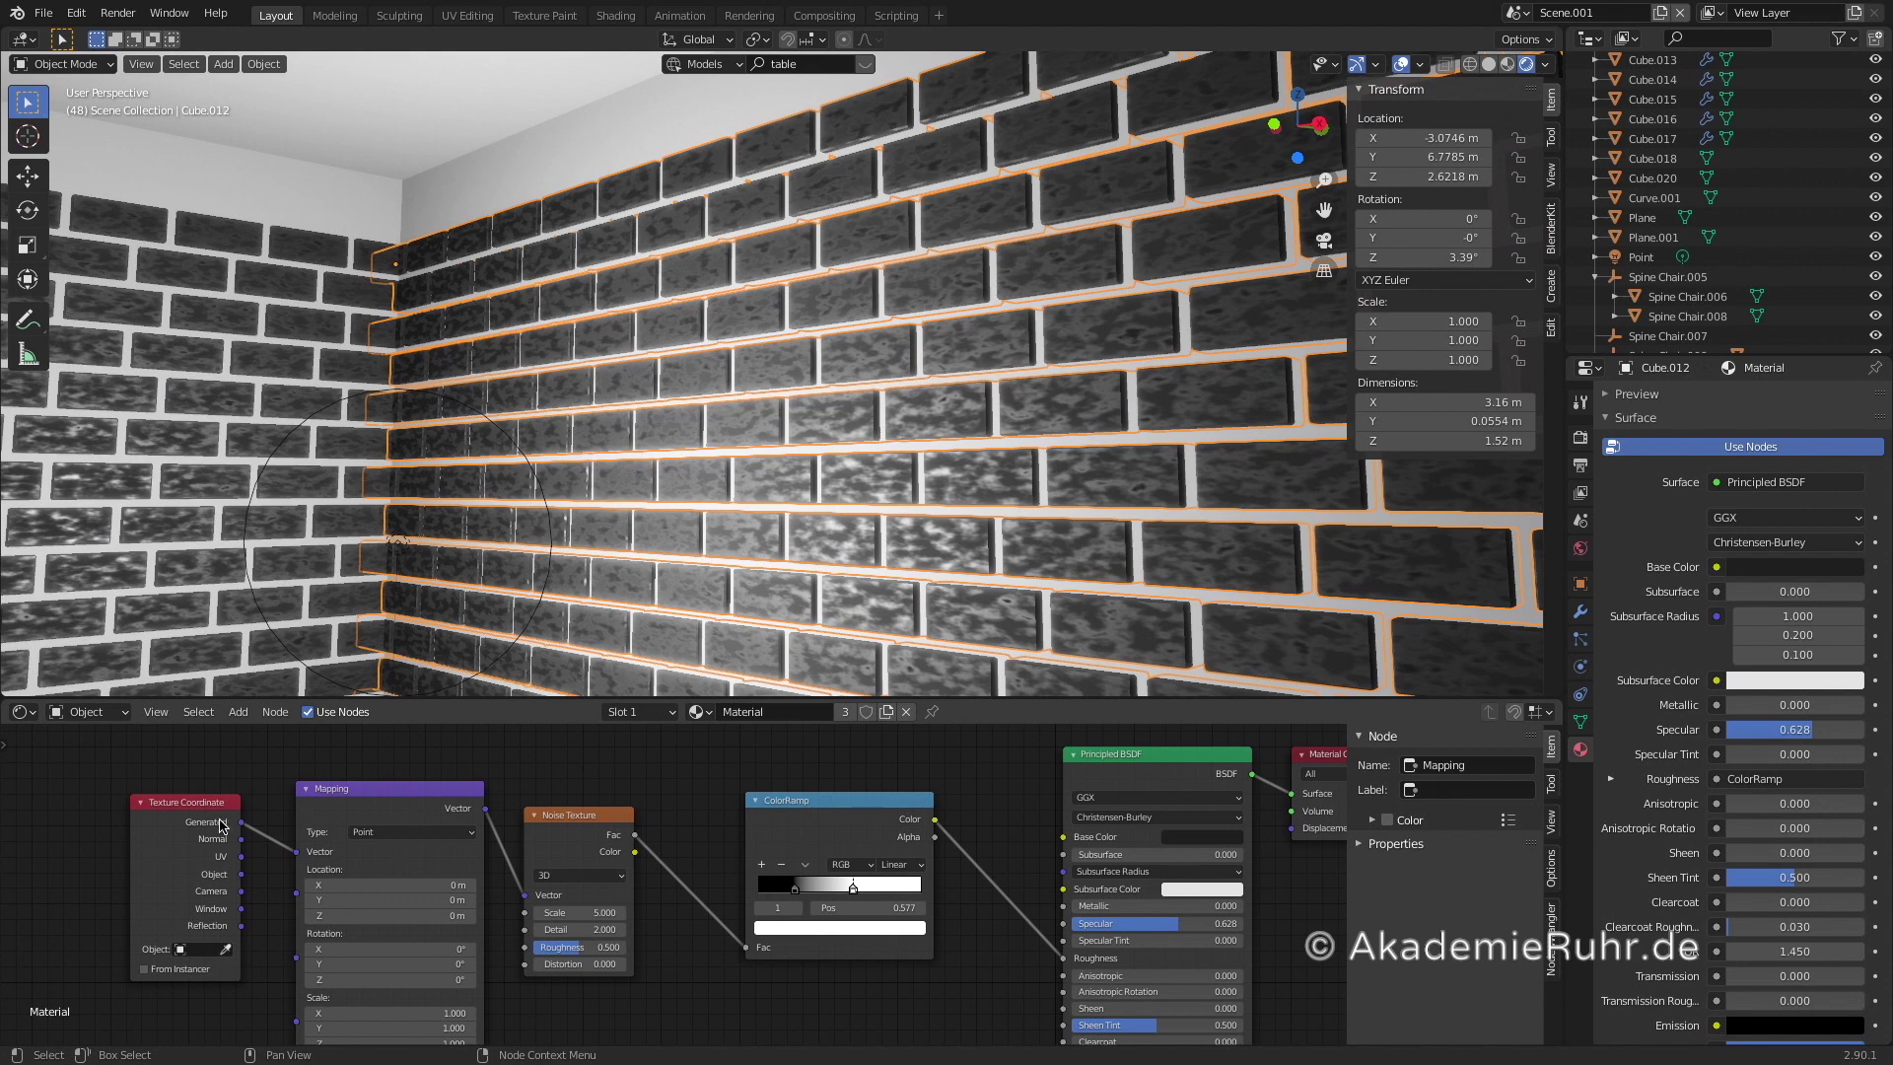
pyautogui.click(193, 804)
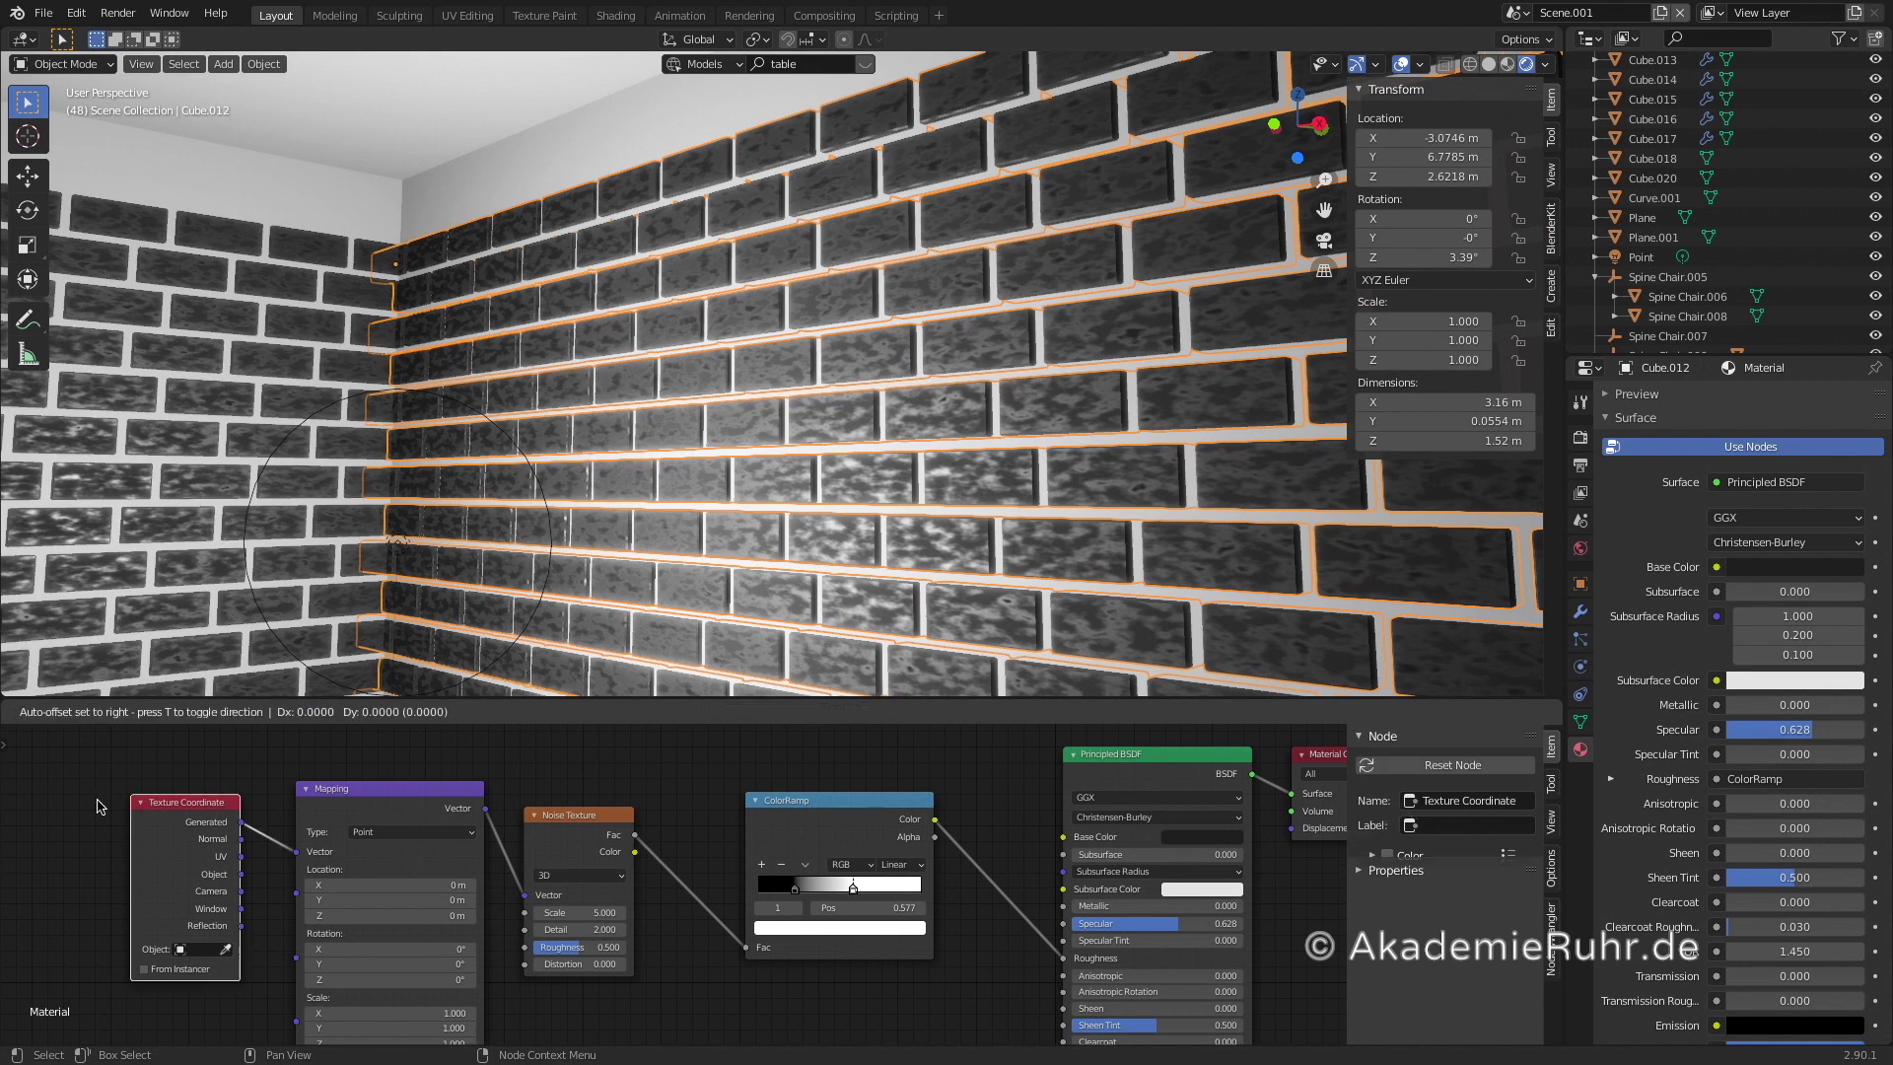
pyautogui.click(42, 801)
# - Set the Mapping node's X scale to 2 and place the node between the Texture Coordinate and Noise Texture nodes
pyautogui.click(365, 803)
pyautogui.scroll(-1, 394, 914)
pyautogui.moveTo(430, 993)
pyautogui.mouseDown()
pyautogui.moveTo(350, 994)
pyautogui.moveTo(611, 995)
pyautogui.moveTo(467, 999)
pyautogui.mouseUp()
pyautogui.write('2')
pyautogui.press('Return')
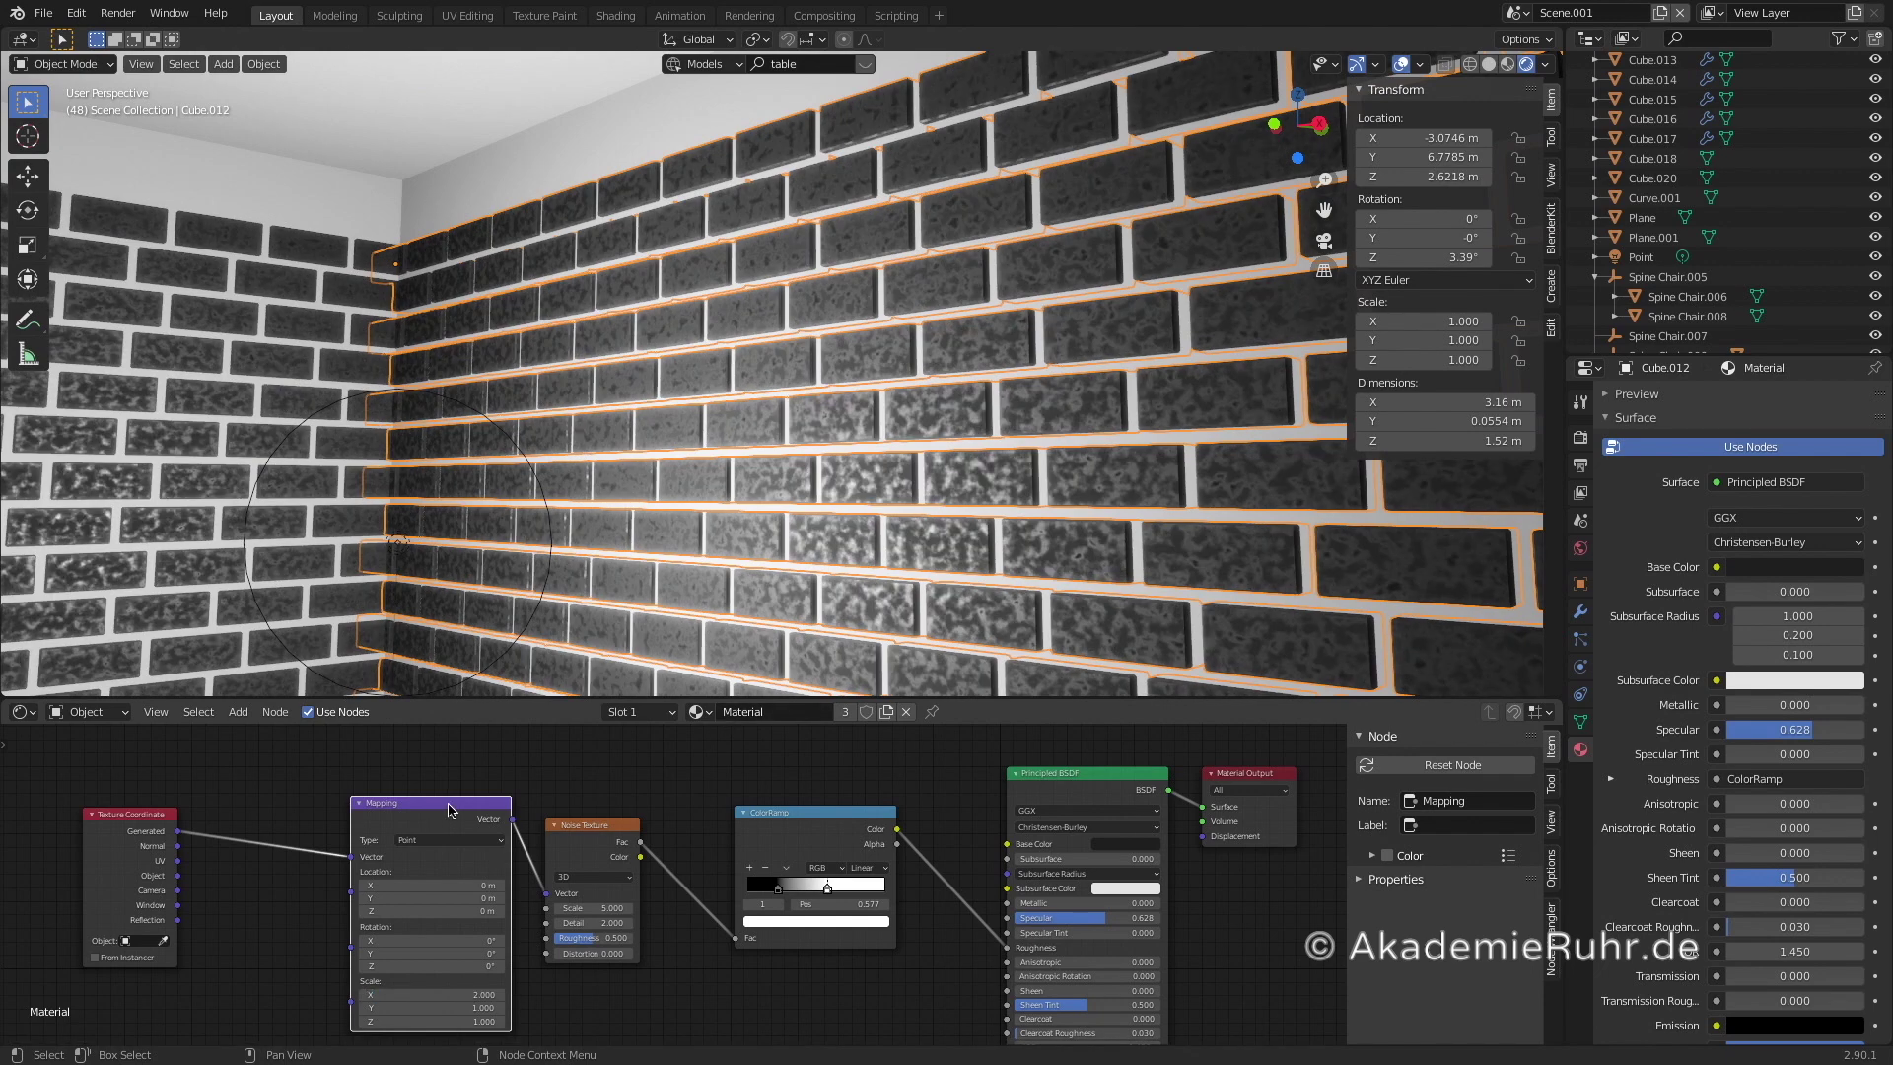
pyautogui.moveTo(449, 808); pyautogui.dragTo(371, 805)
# - Set the Noise Texture's Scale to -1.5, Detail to 20 and Roughness to 0.375, and the ColorRamp's black stop to 0.309
pyautogui.moveTo(779, 530); pyautogui.dragTo(887, 562, button='middle')
pyautogui.scroll(4, 591, 887)
pyautogui.moveTo(582, 917); pyautogui.dragTo(512, 917)
pyautogui.moveTo(817, 891); pyautogui.dragTo(832, 893)
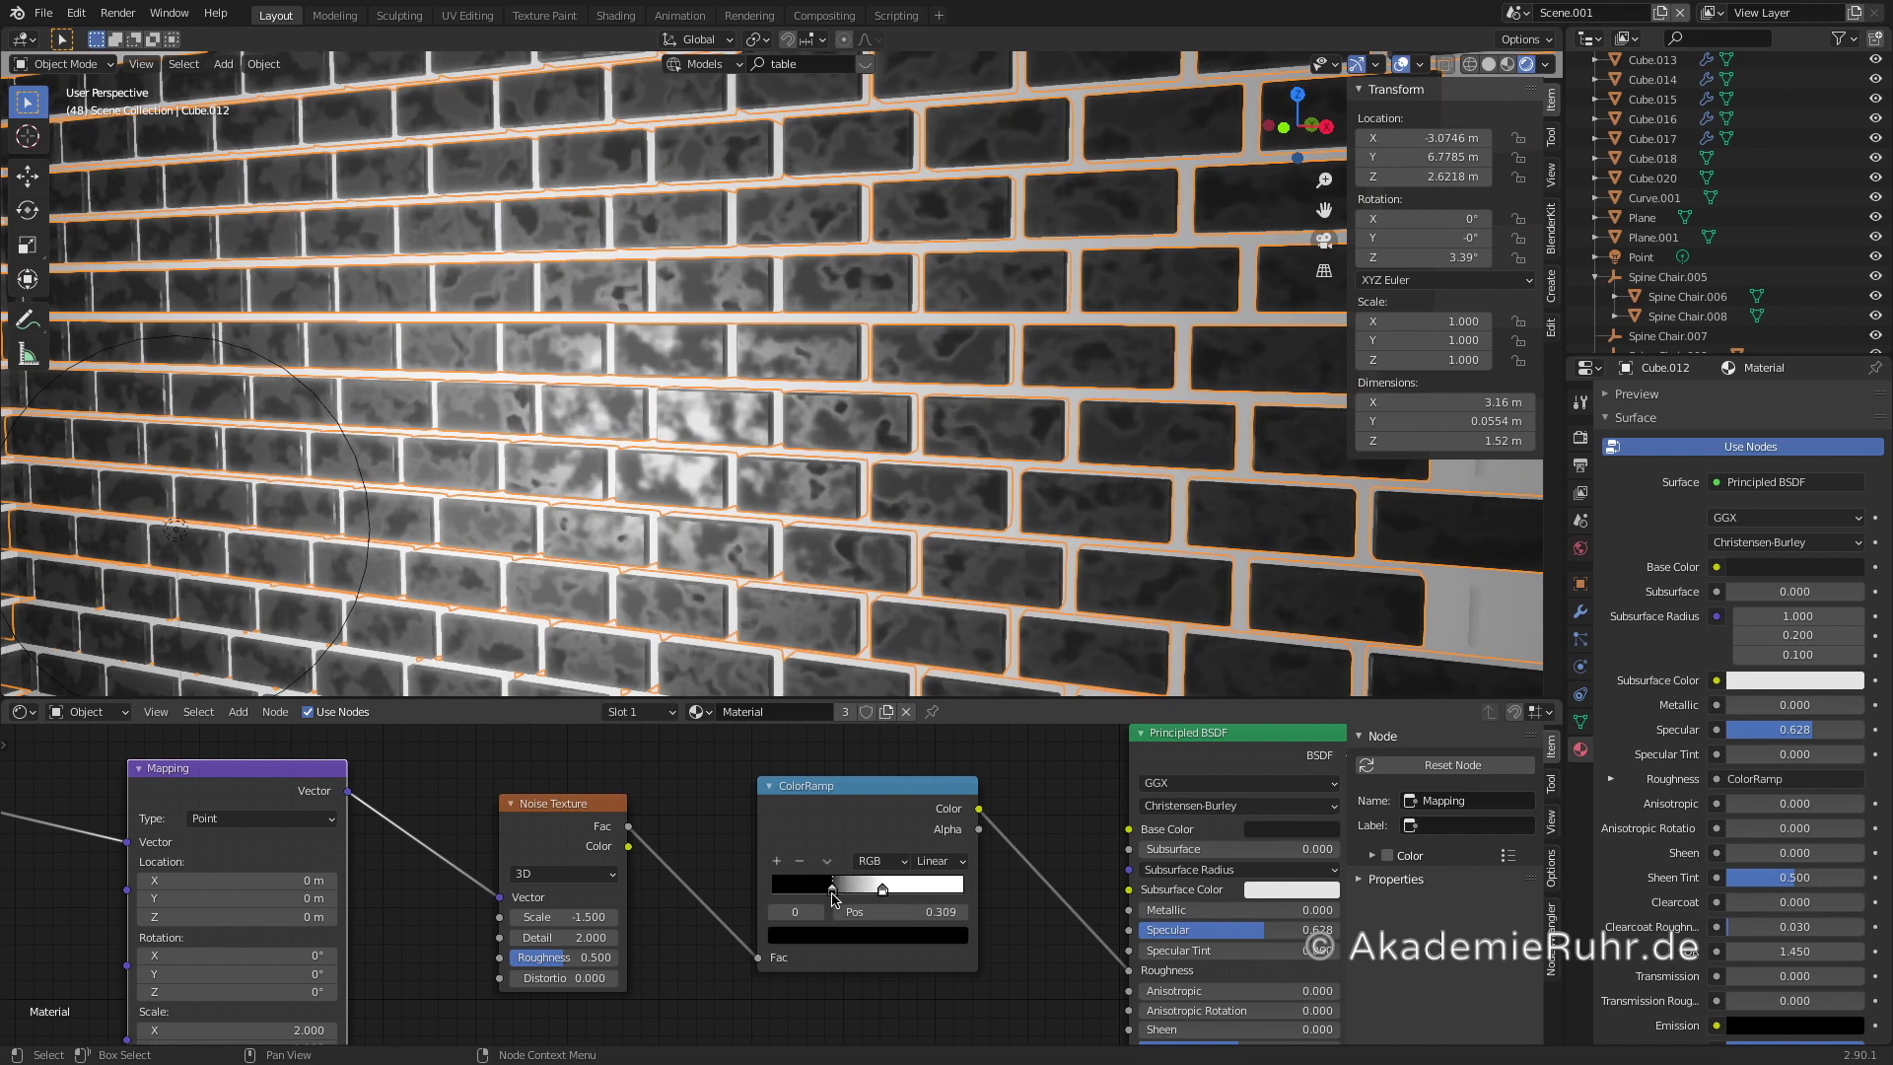
pyautogui.click(542, 937)
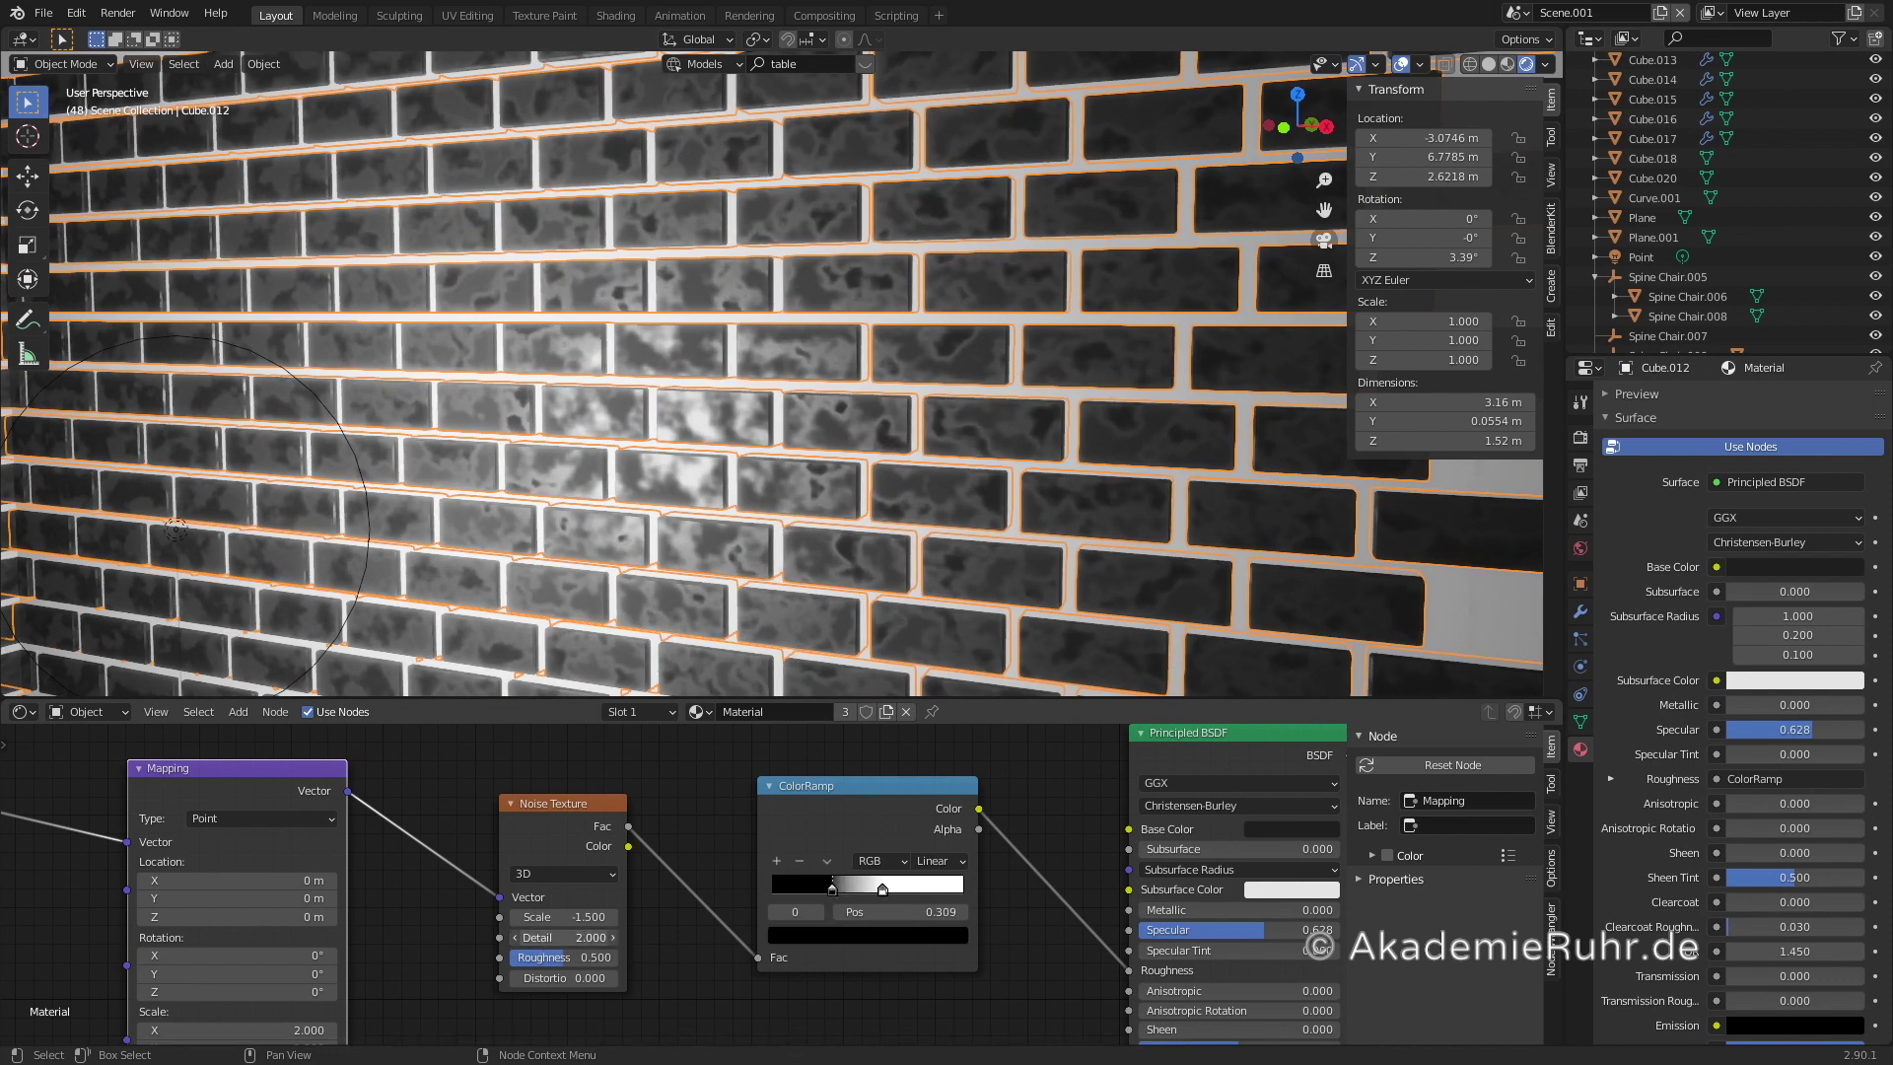
pyautogui.moveTo(562, 937)
pyautogui.mouseDown()
pyautogui.moveTo(591, 937)
pyautogui.moveTo(557, 937)
pyautogui.mouseUp()
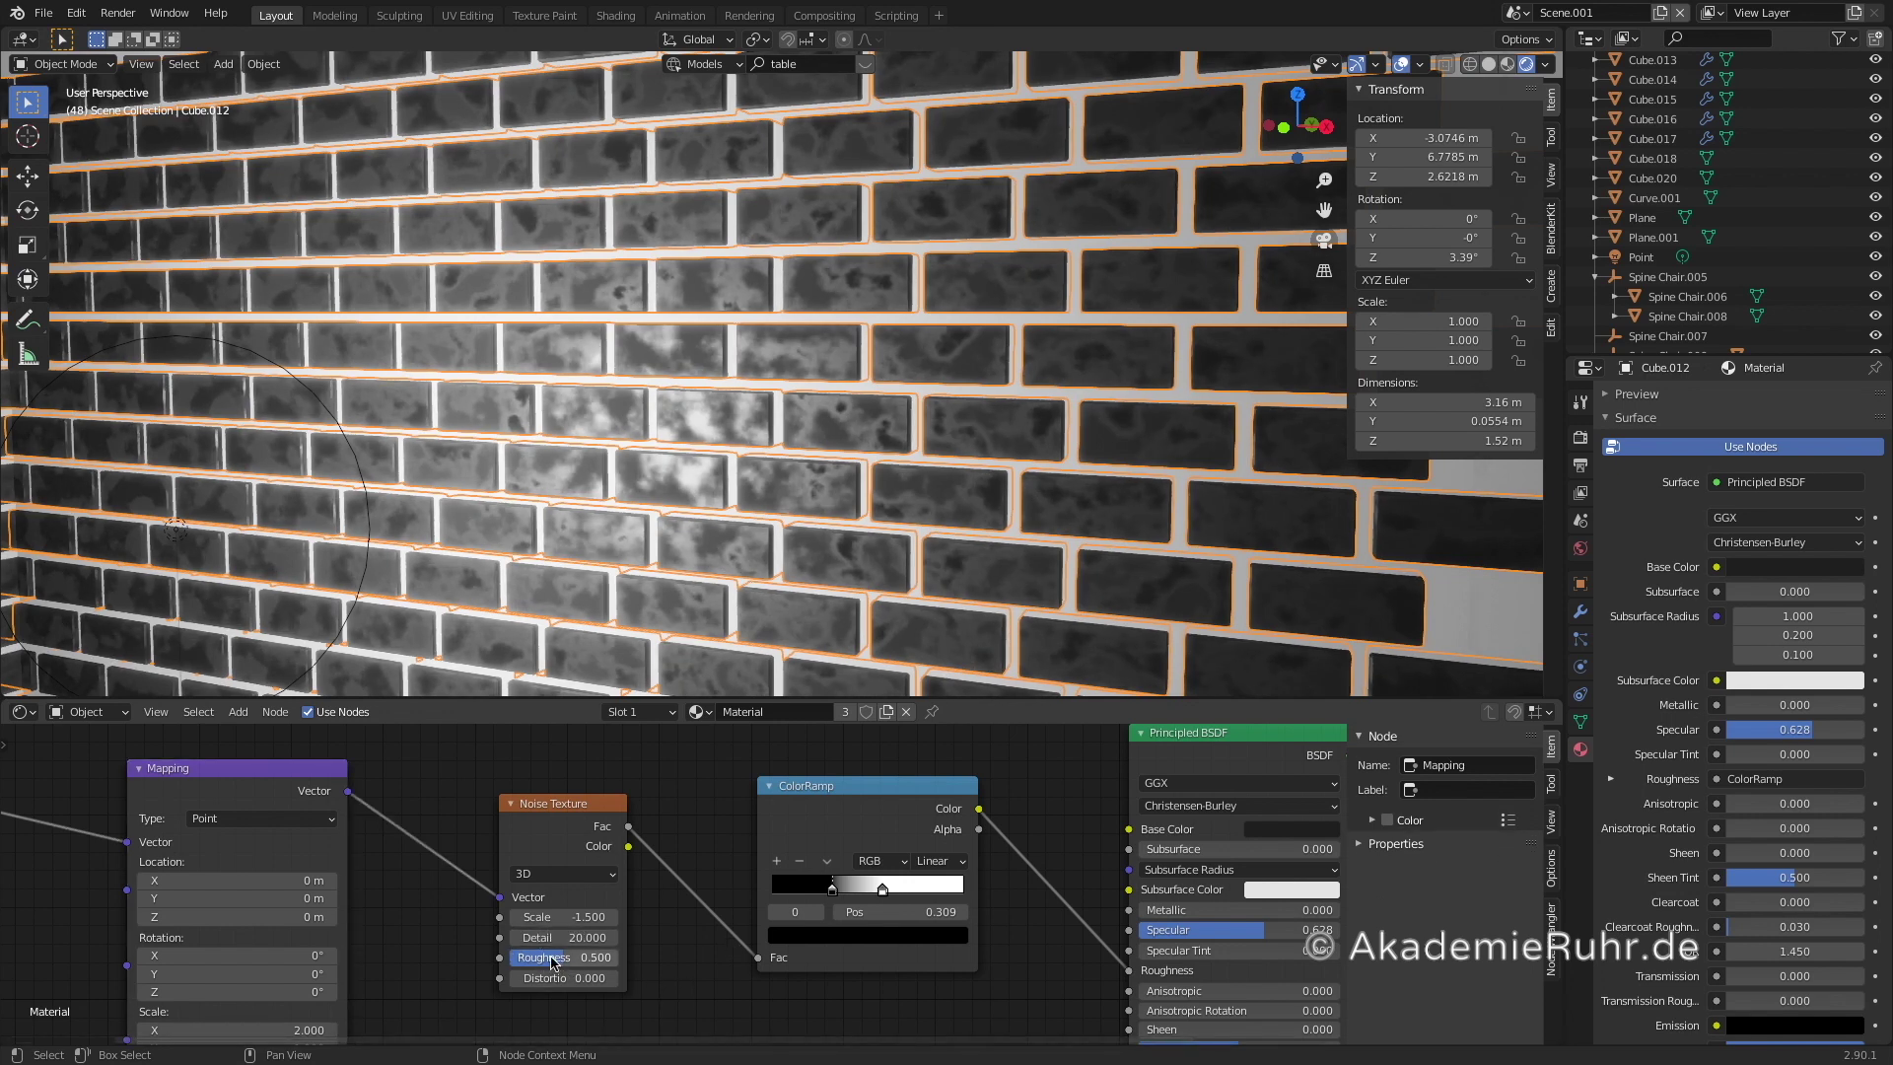
pyautogui.moveTo(566, 957); pyautogui.dragTo(526, 957)
# - Shift the ColorRamp's black stop to position 0.345 and its white stop to 0.845
pyautogui.click(883, 890)
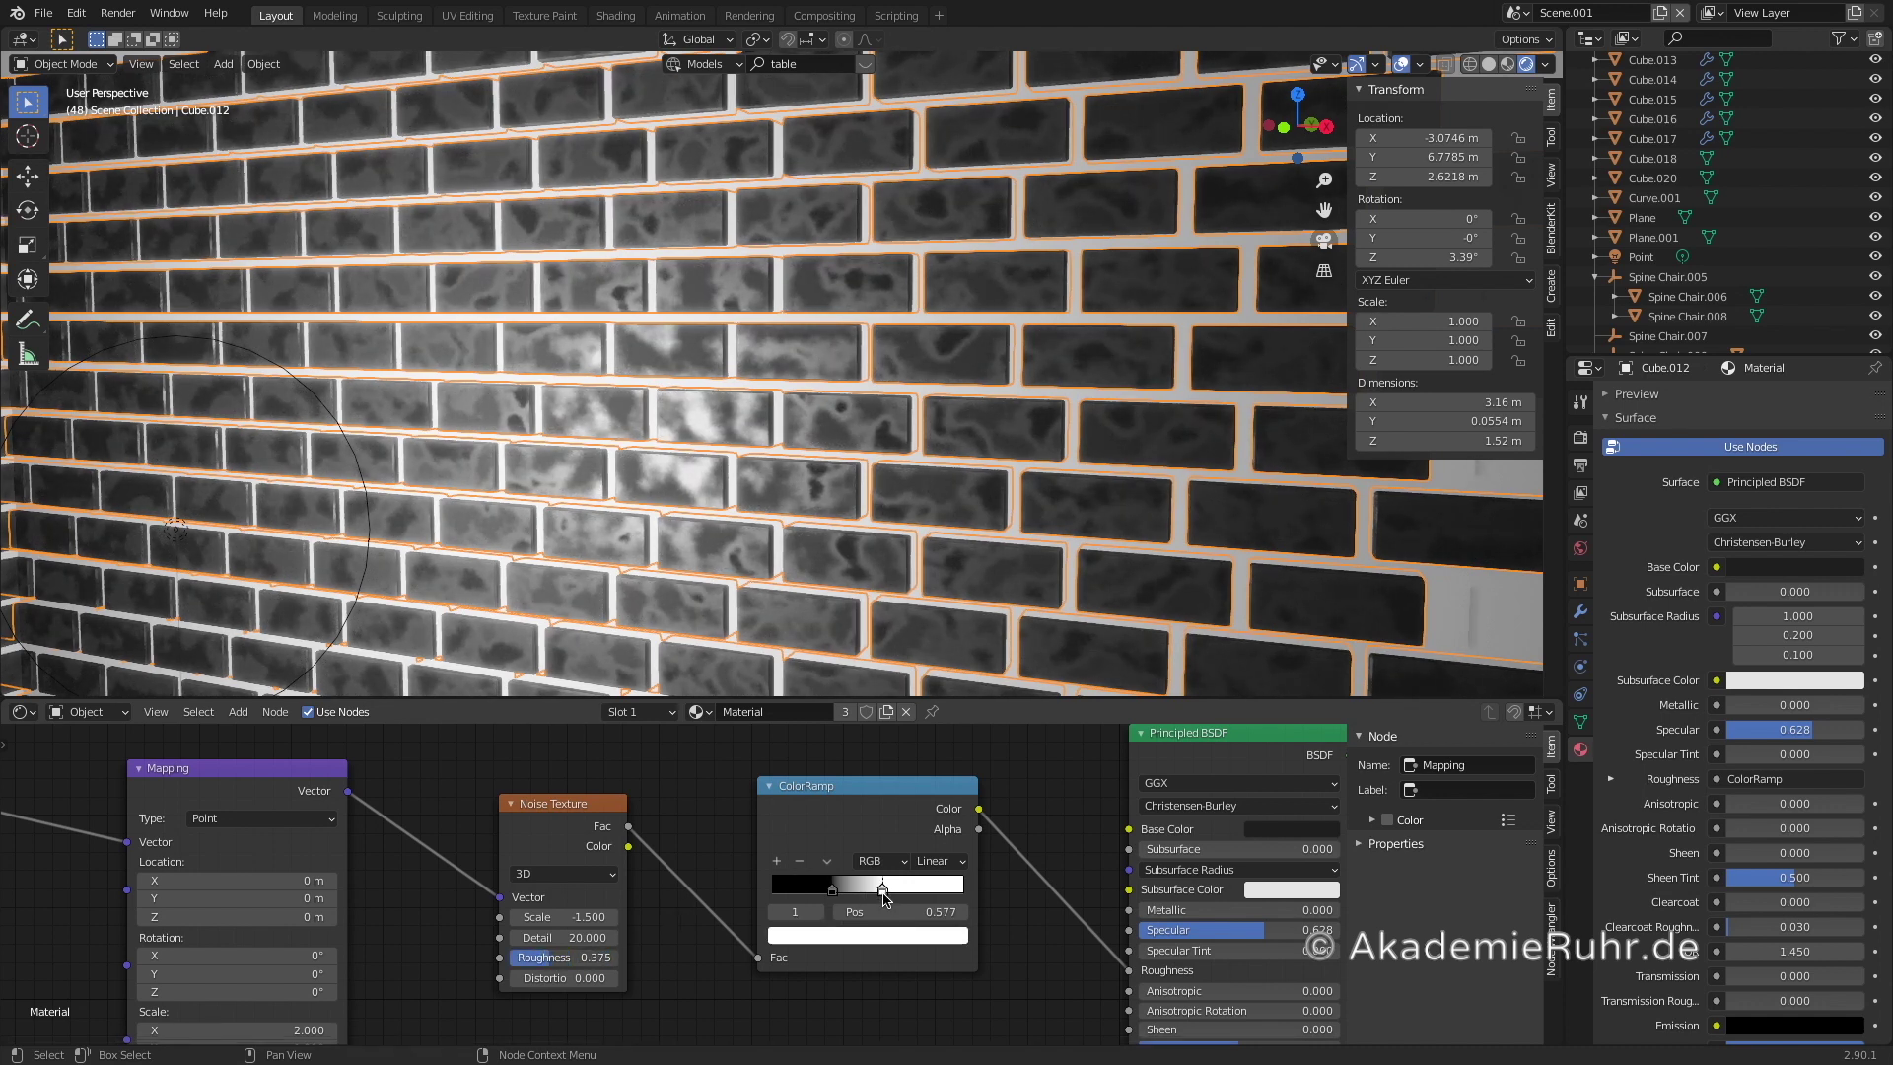
pyautogui.press('g')
pyautogui.click(906, 894)
pyautogui.moveTo(904, 894); pyautogui.dragTo(954, 894)
pyautogui.moveTo(791, 899); pyautogui.dragTo(965, 898)
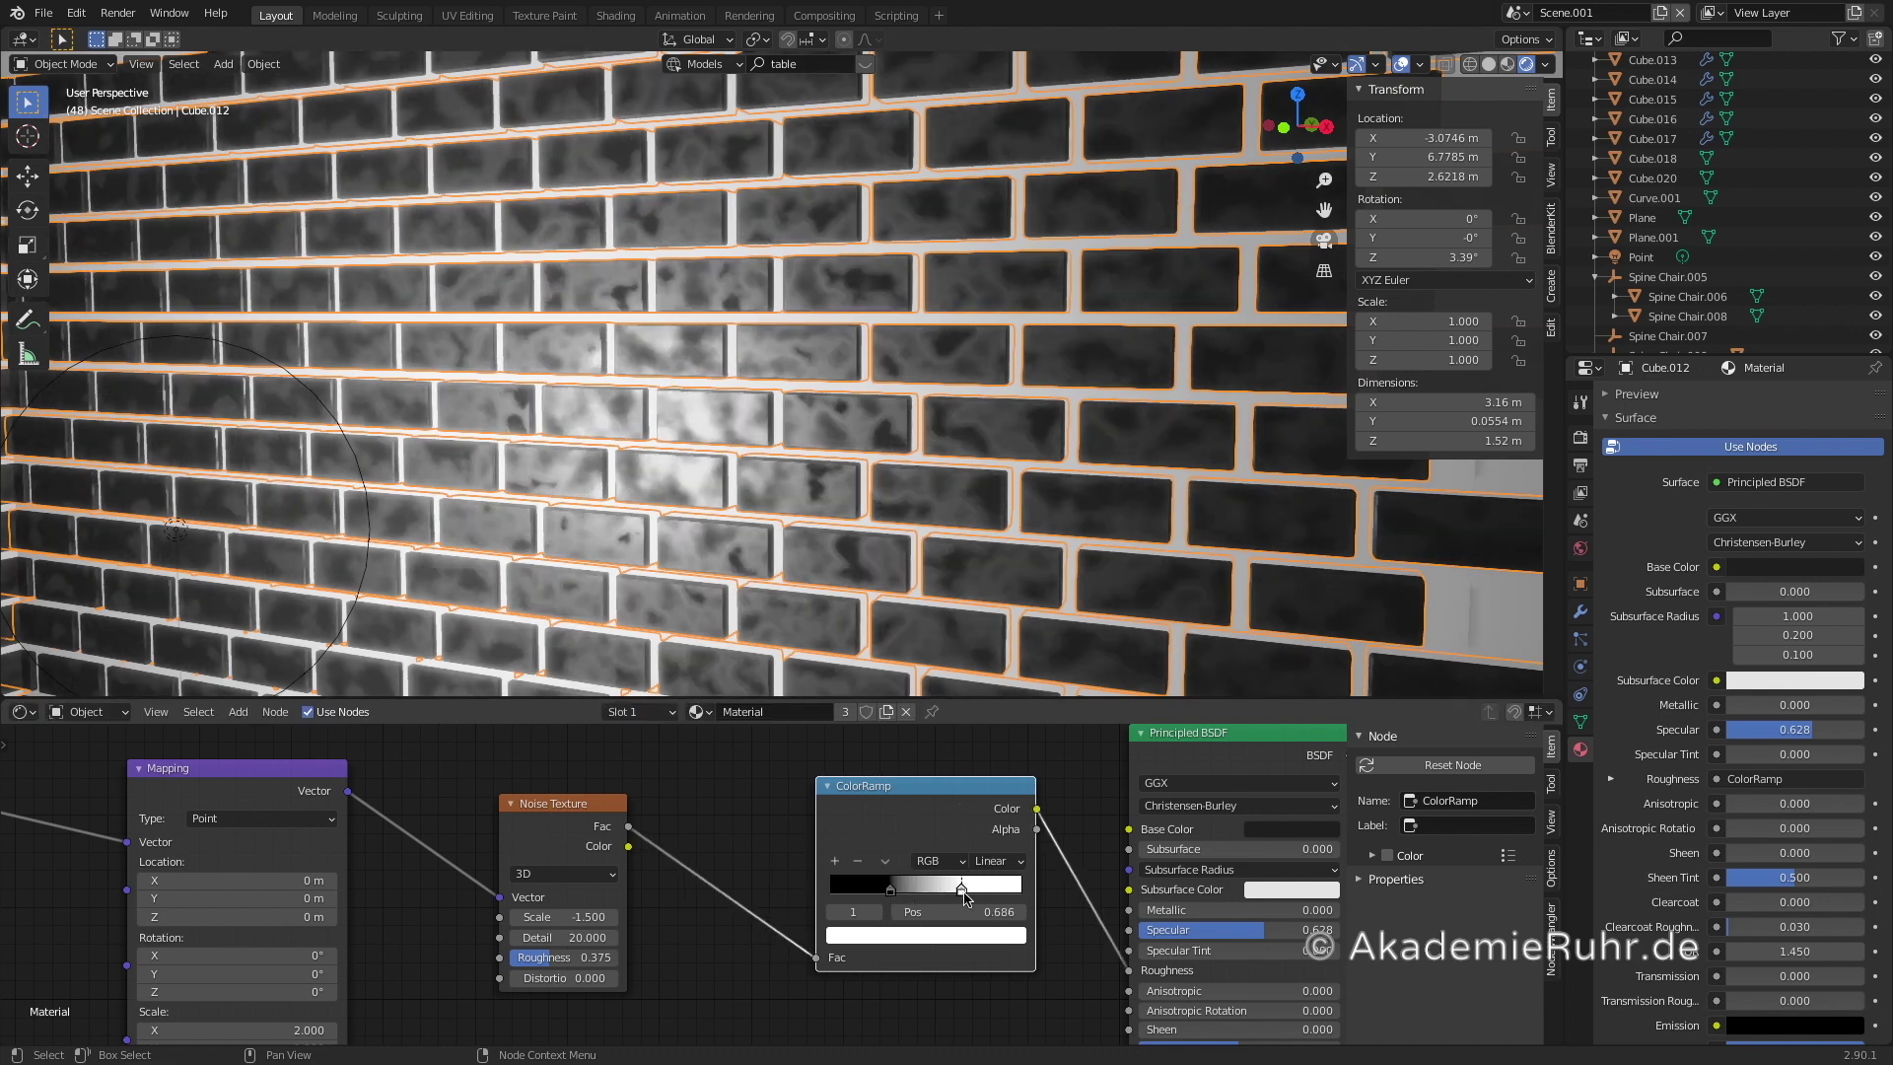
pyautogui.click(891, 891)
pyautogui.moveTo(870, 896)
pyautogui.mouseDown()
pyautogui.moveTo(824, 898)
pyautogui.moveTo(863, 899)
pyautogui.mouseUp()
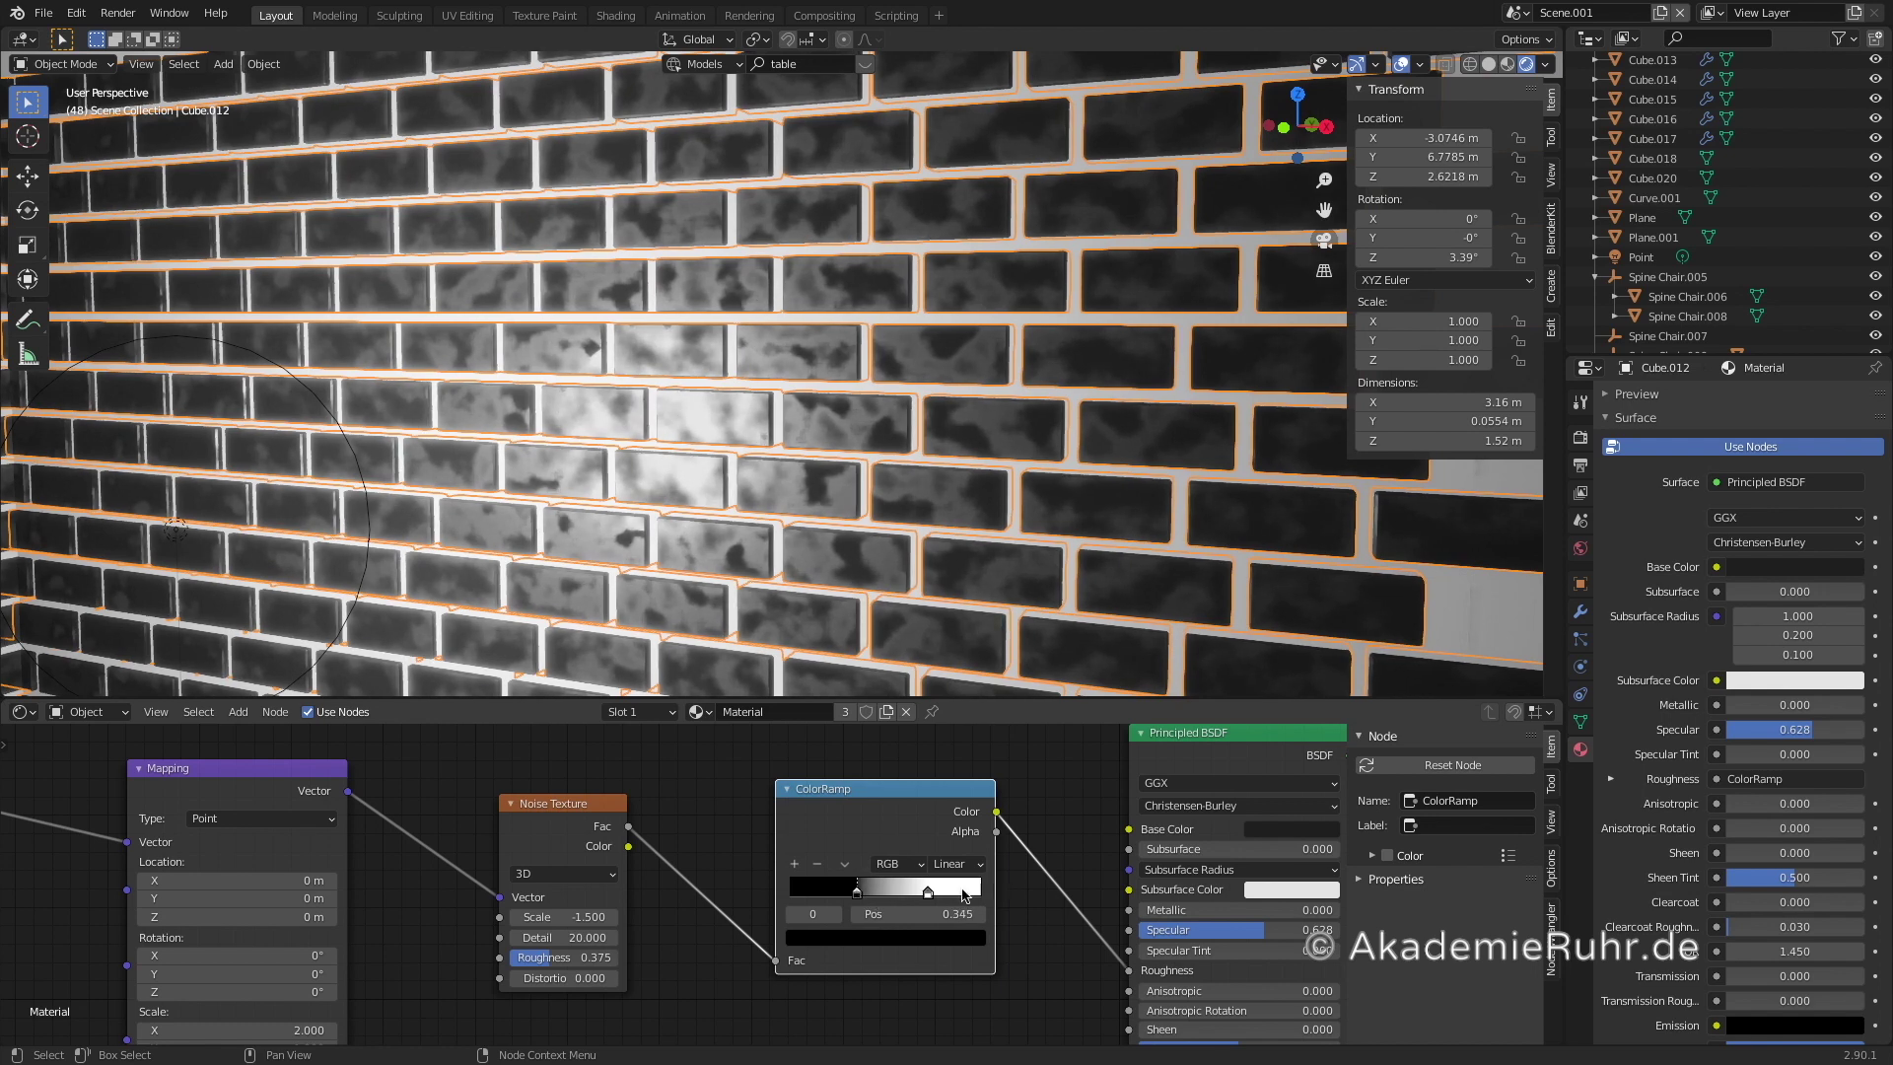
pyautogui.click(931, 897)
pyautogui.moveTo(923, 899)
pyautogui.mouseDown()
pyautogui.moveTo(884, 898)
pyautogui.moveTo(954, 895)
pyautogui.mouseUp()
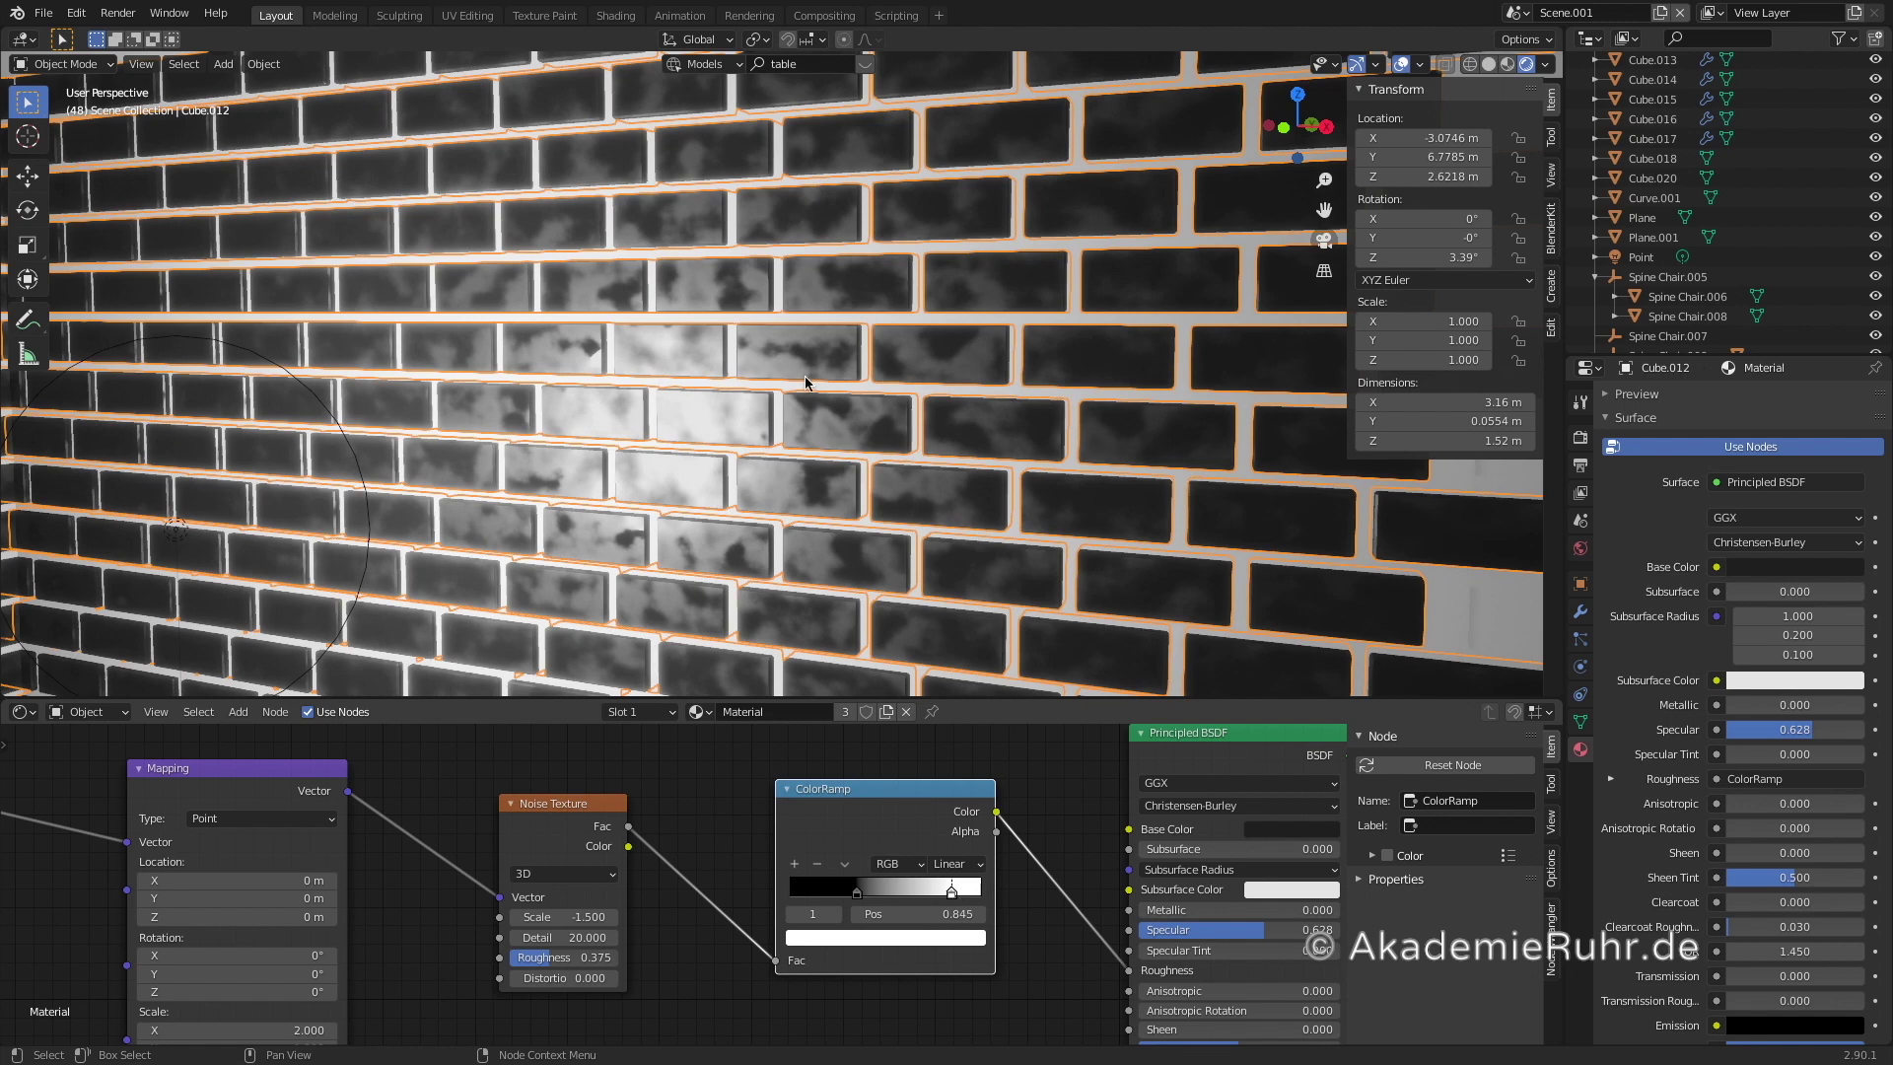
# - Set the Noise Texture's Scale to -0.9
pyautogui.scroll(-4, 811, 389)
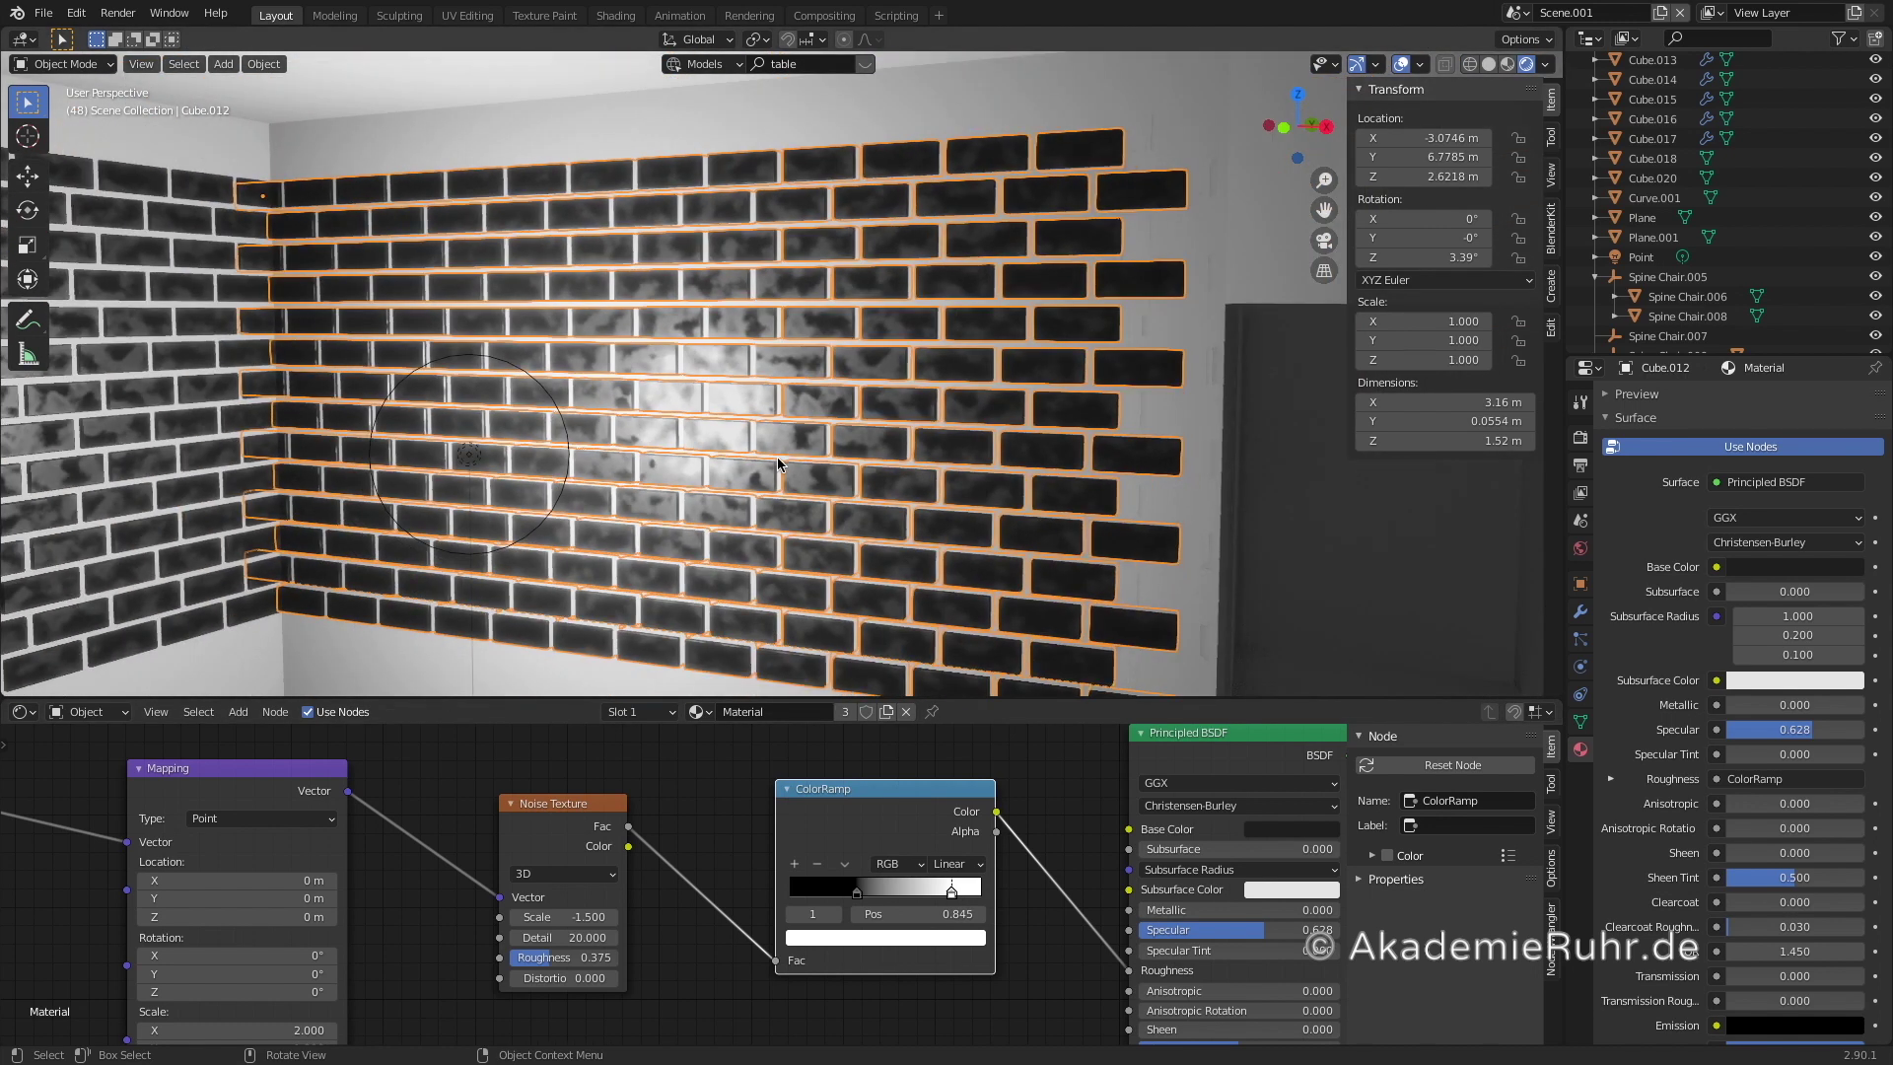
pyautogui.moveTo(769, 467); pyautogui.dragTo(831, 456, button='middle')
pyautogui.moveTo(547, 917); pyautogui.dragTo(594, 917)
# - Set the ColorRamp's white stop to position 0.632 and its black stop to 0.382
pyautogui.moveTo(631, 599); pyautogui.dragTo(453, 582, button='middle')
pyautogui.moveTo(860, 897); pyautogui.dragTo(905, 899)
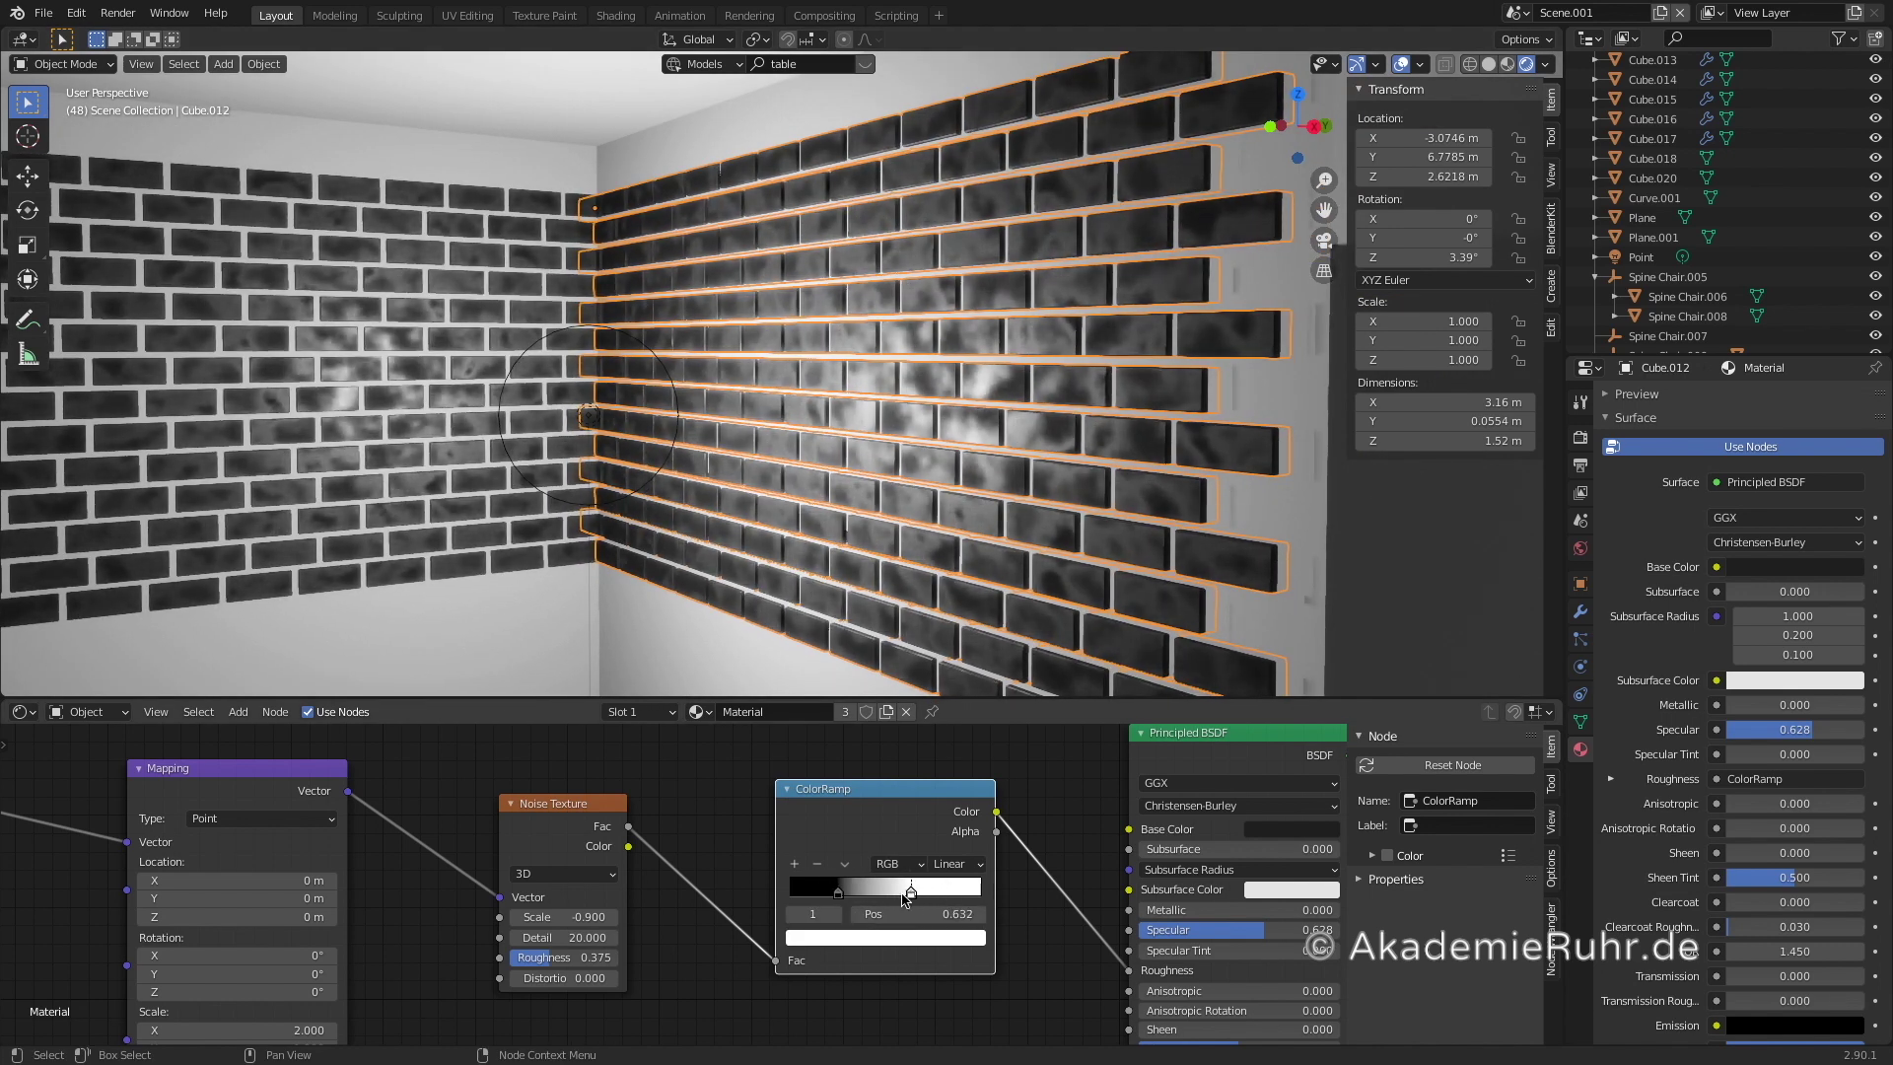
pyautogui.moveTo(830, 581); pyautogui.dragTo(876, 583, button='middle')
pyautogui.moveTo(865, 894); pyautogui.dragTo(895, 898)
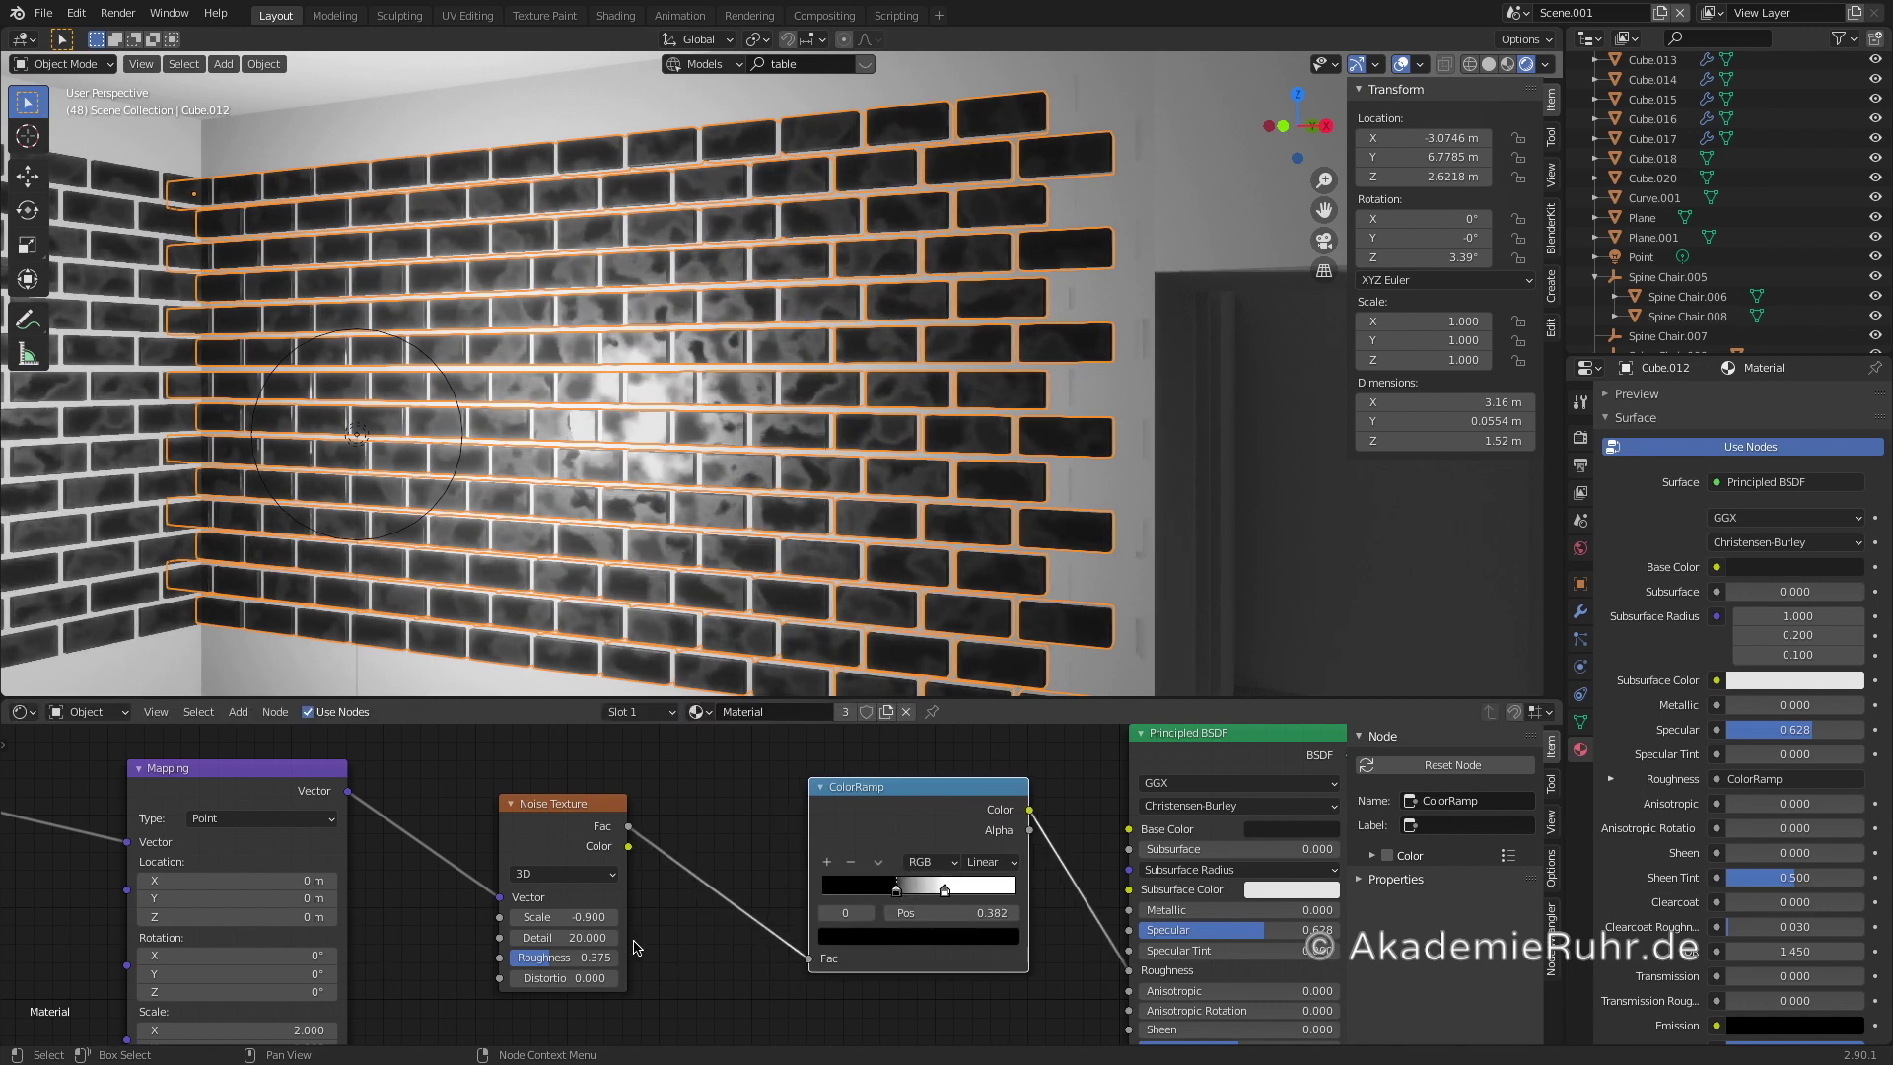
# - Set the Noise Texture's Roughness to 0.583 and the Principled BSDF's Base Color to white
pyautogui.moveTo(562, 958); pyautogui.dragTo(591, 957)
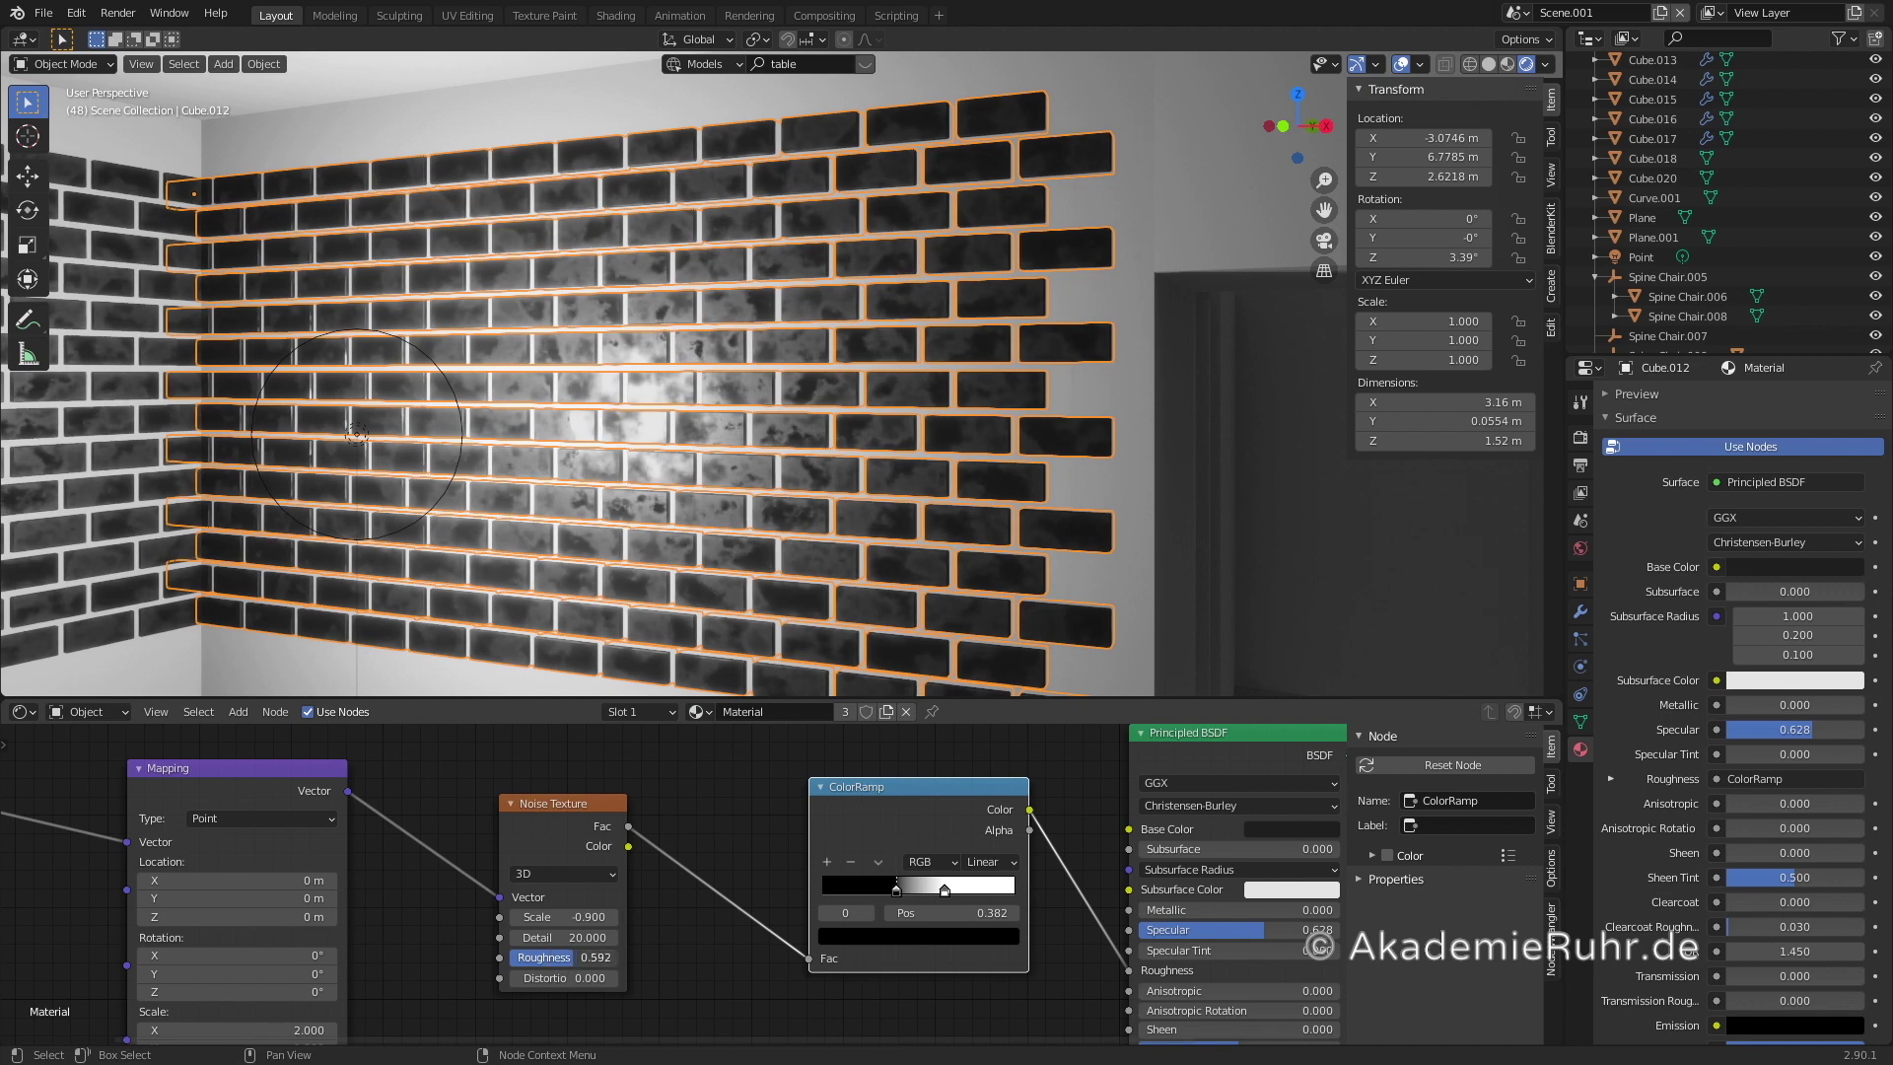
pyautogui.click(1286, 829)
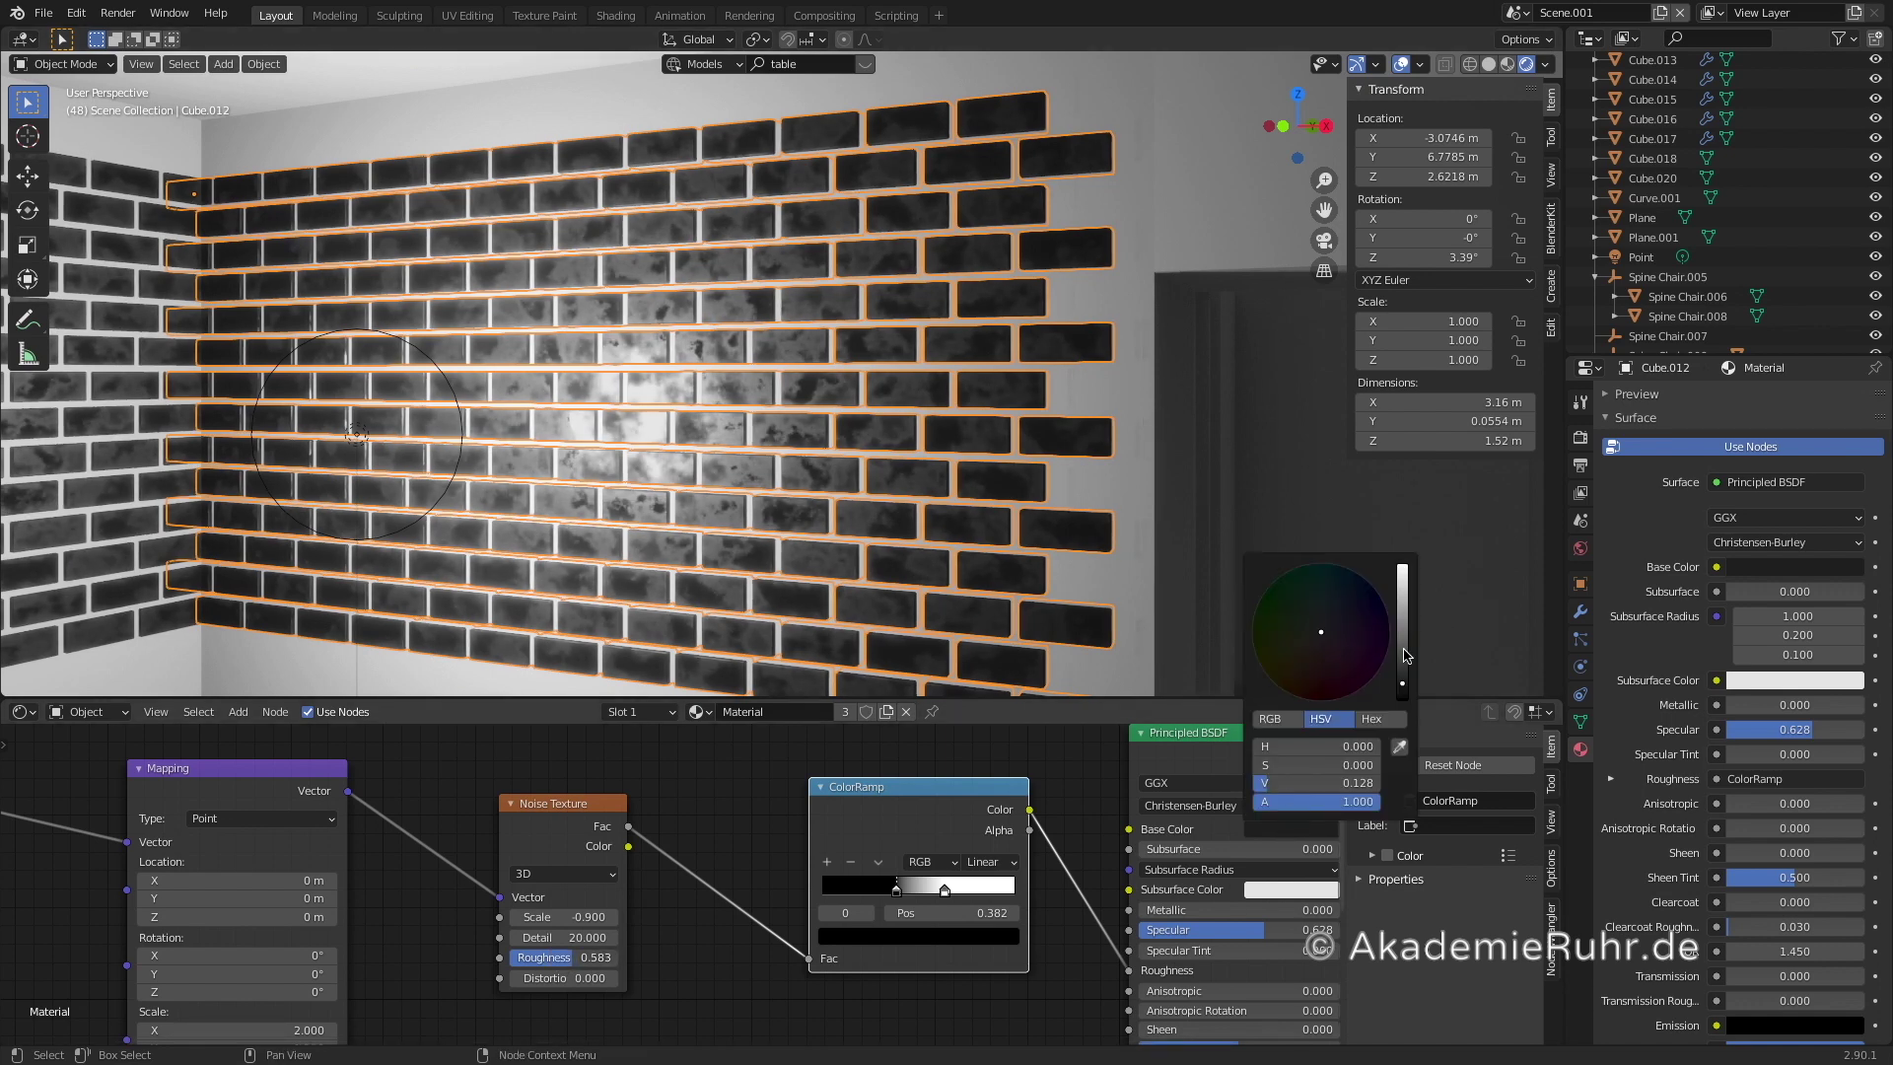
pyautogui.moveTo(1402, 683); pyautogui.dragTo(1401, 566)
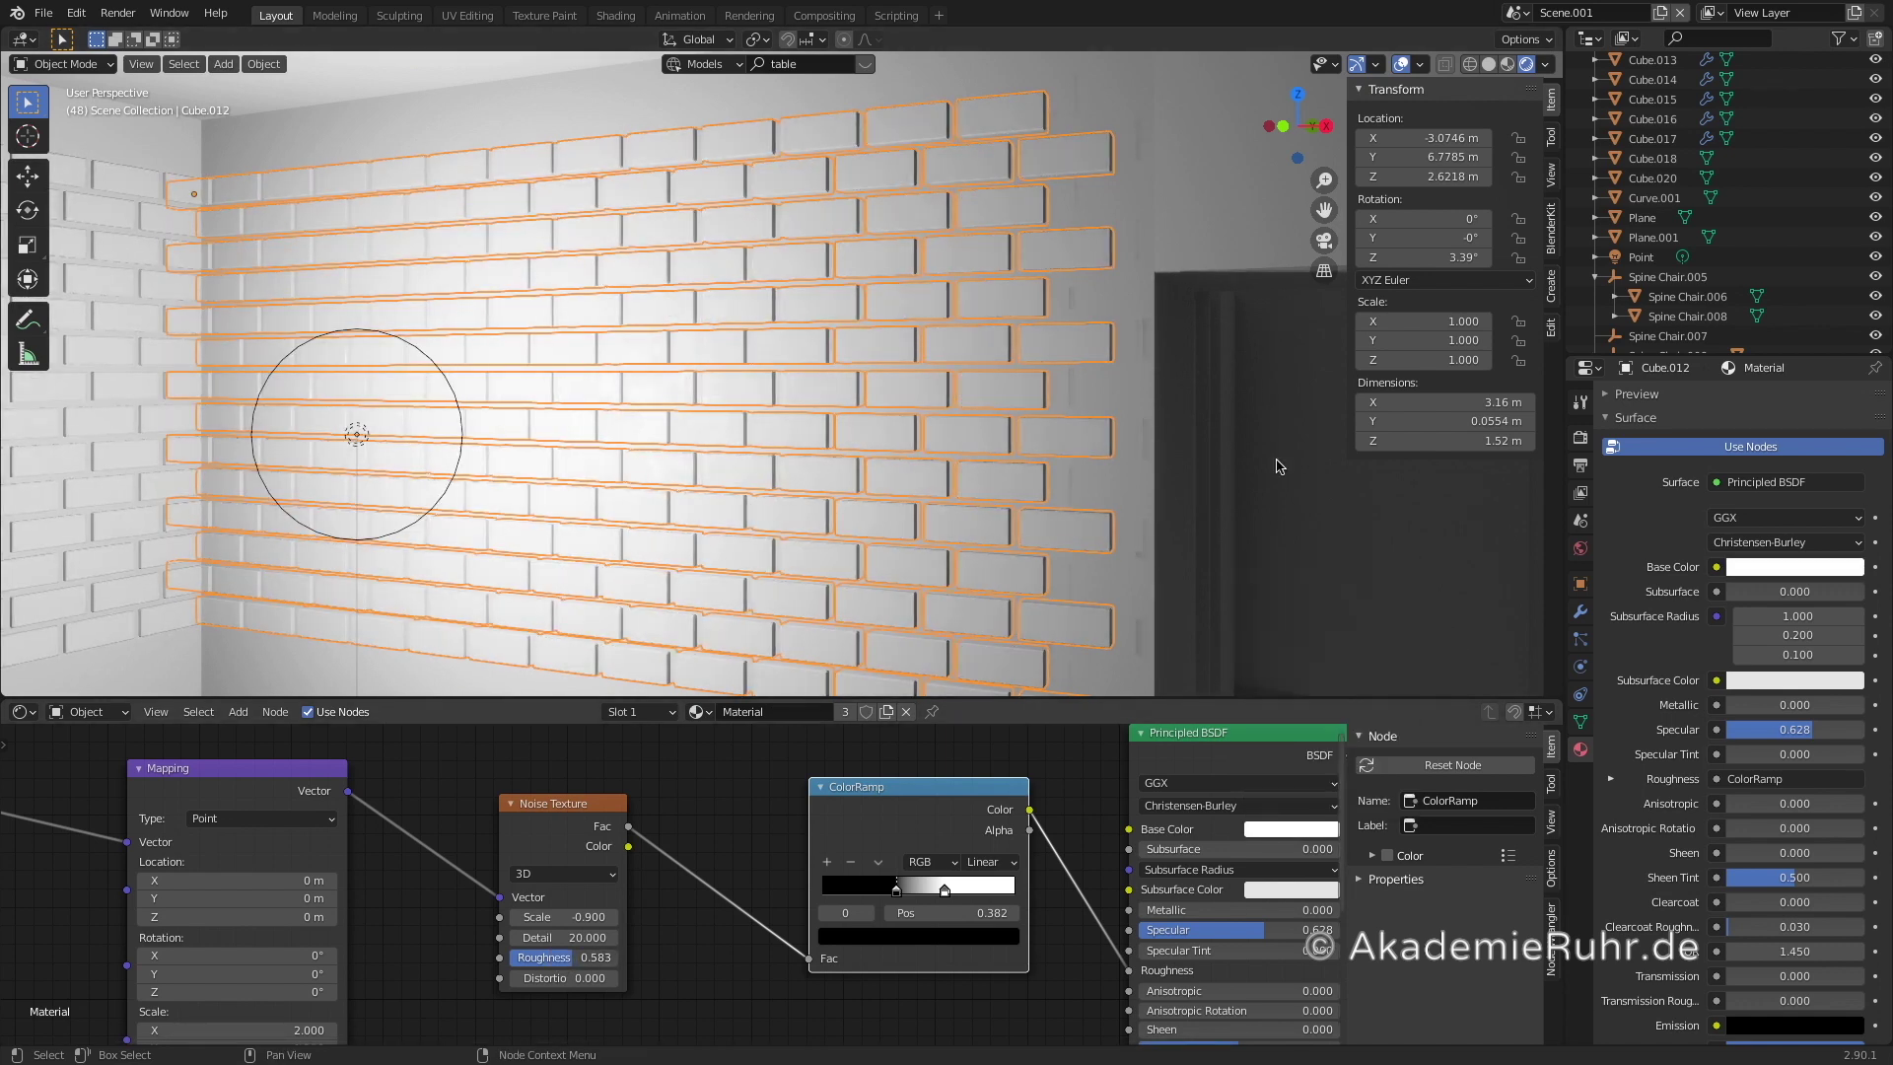
# - Deselect the brick wall and shrink the node editor to give the 3D viewport more height
pyautogui.click(1278, 463)
pyautogui.moveTo(653, 475)
pyautogui.mouseDown(button='middle')
pyautogui.moveTo(516, 482)
pyautogui.moveTo(760, 478)
pyautogui.moveTo(670, 467)
pyautogui.mouseUp(button='middle')
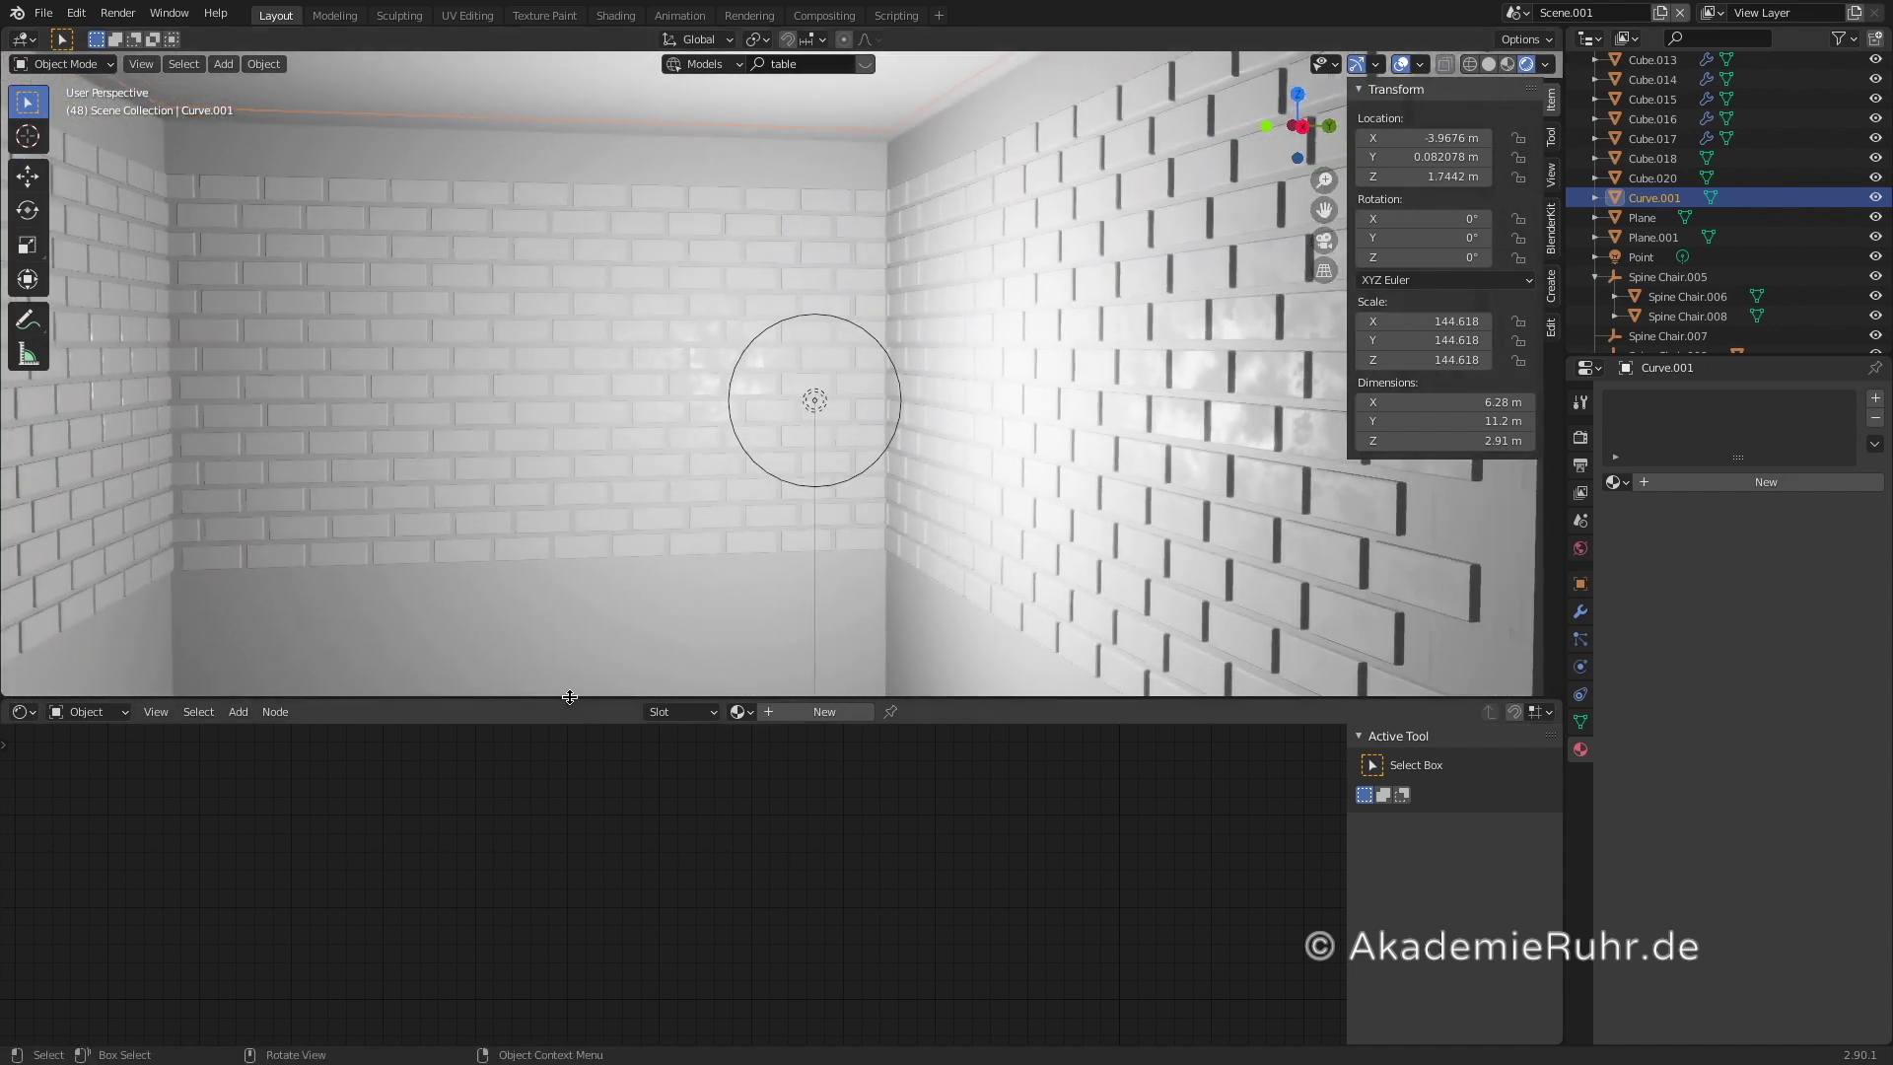
pyautogui.moveTo(562, 698); pyautogui.dragTo(564, 981)
pyautogui.moveTo(889, 700); pyautogui.dragTo(934, 712, button='middle')
# - Give the counter's upper front piece a new material and change its surface shader to Glass BSDF
pyautogui.click(921, 895)
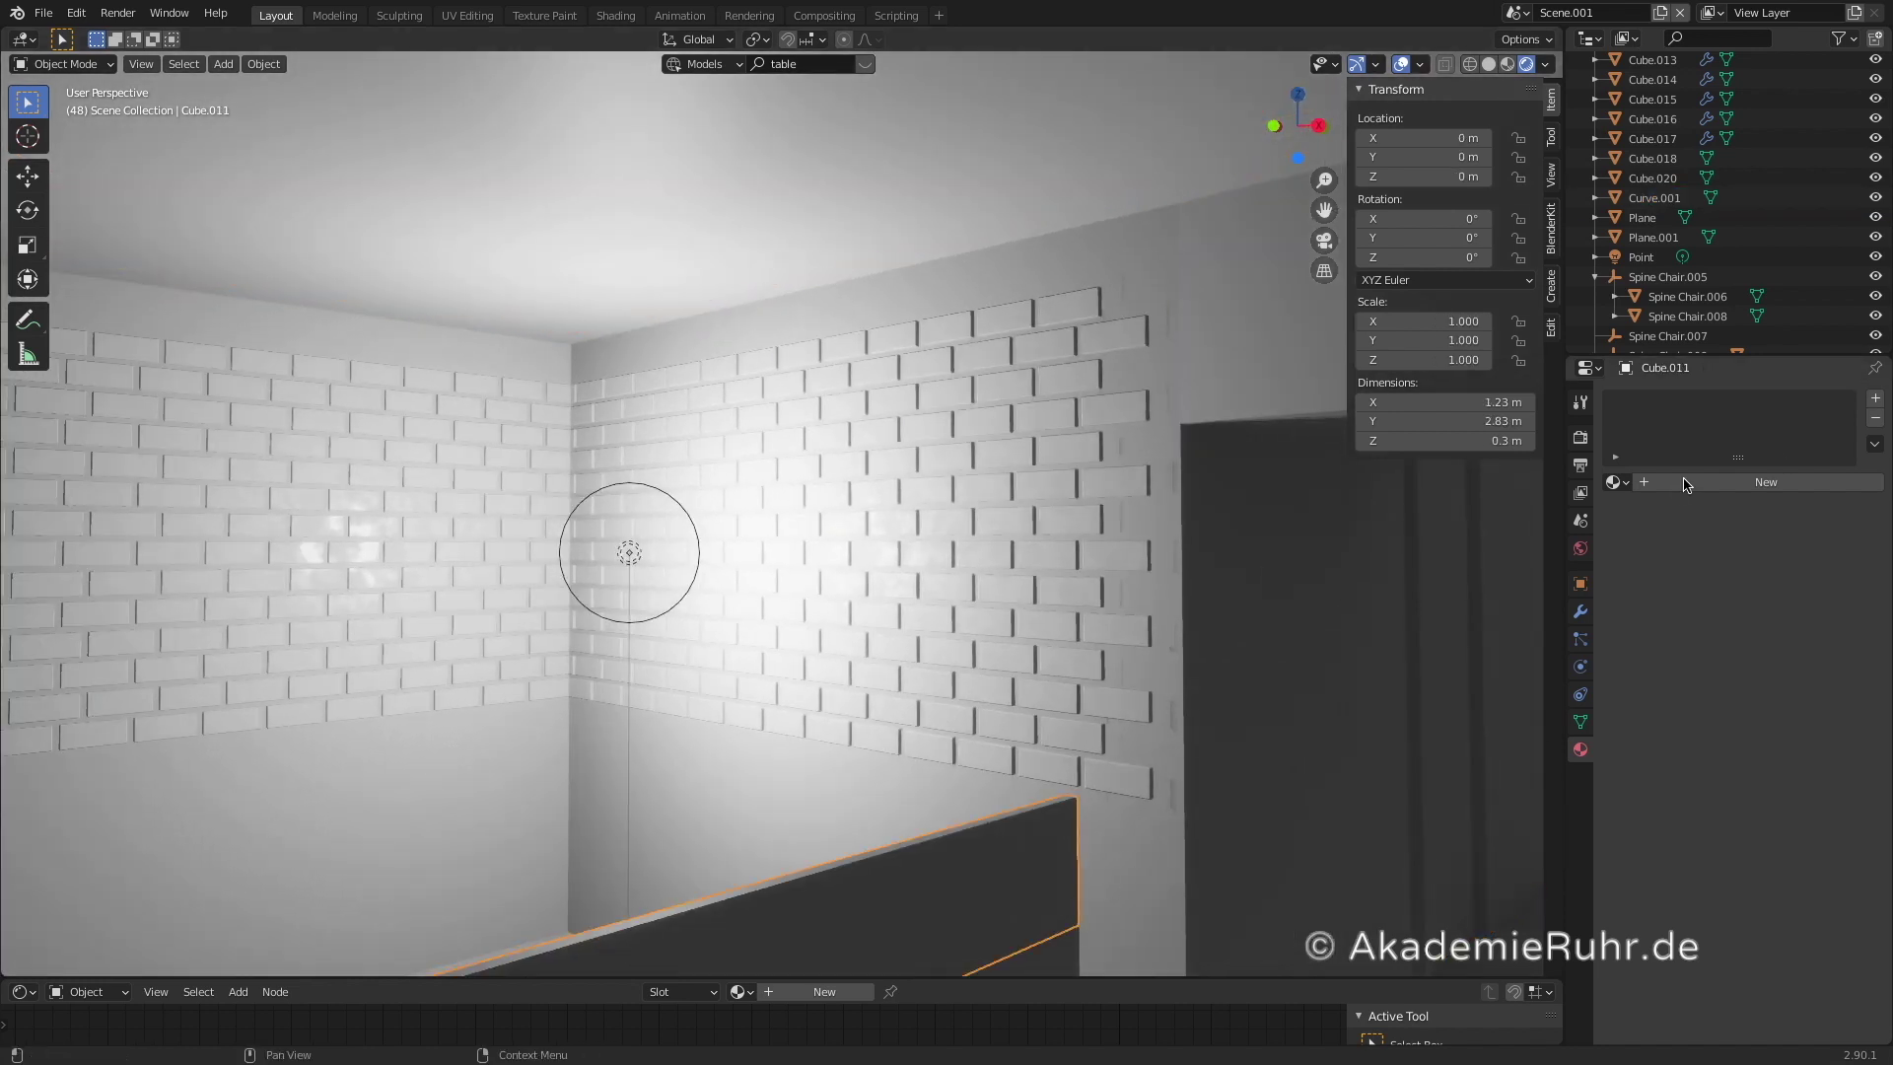
pyautogui.click(1694, 568)
pyautogui.click(1771, 601)
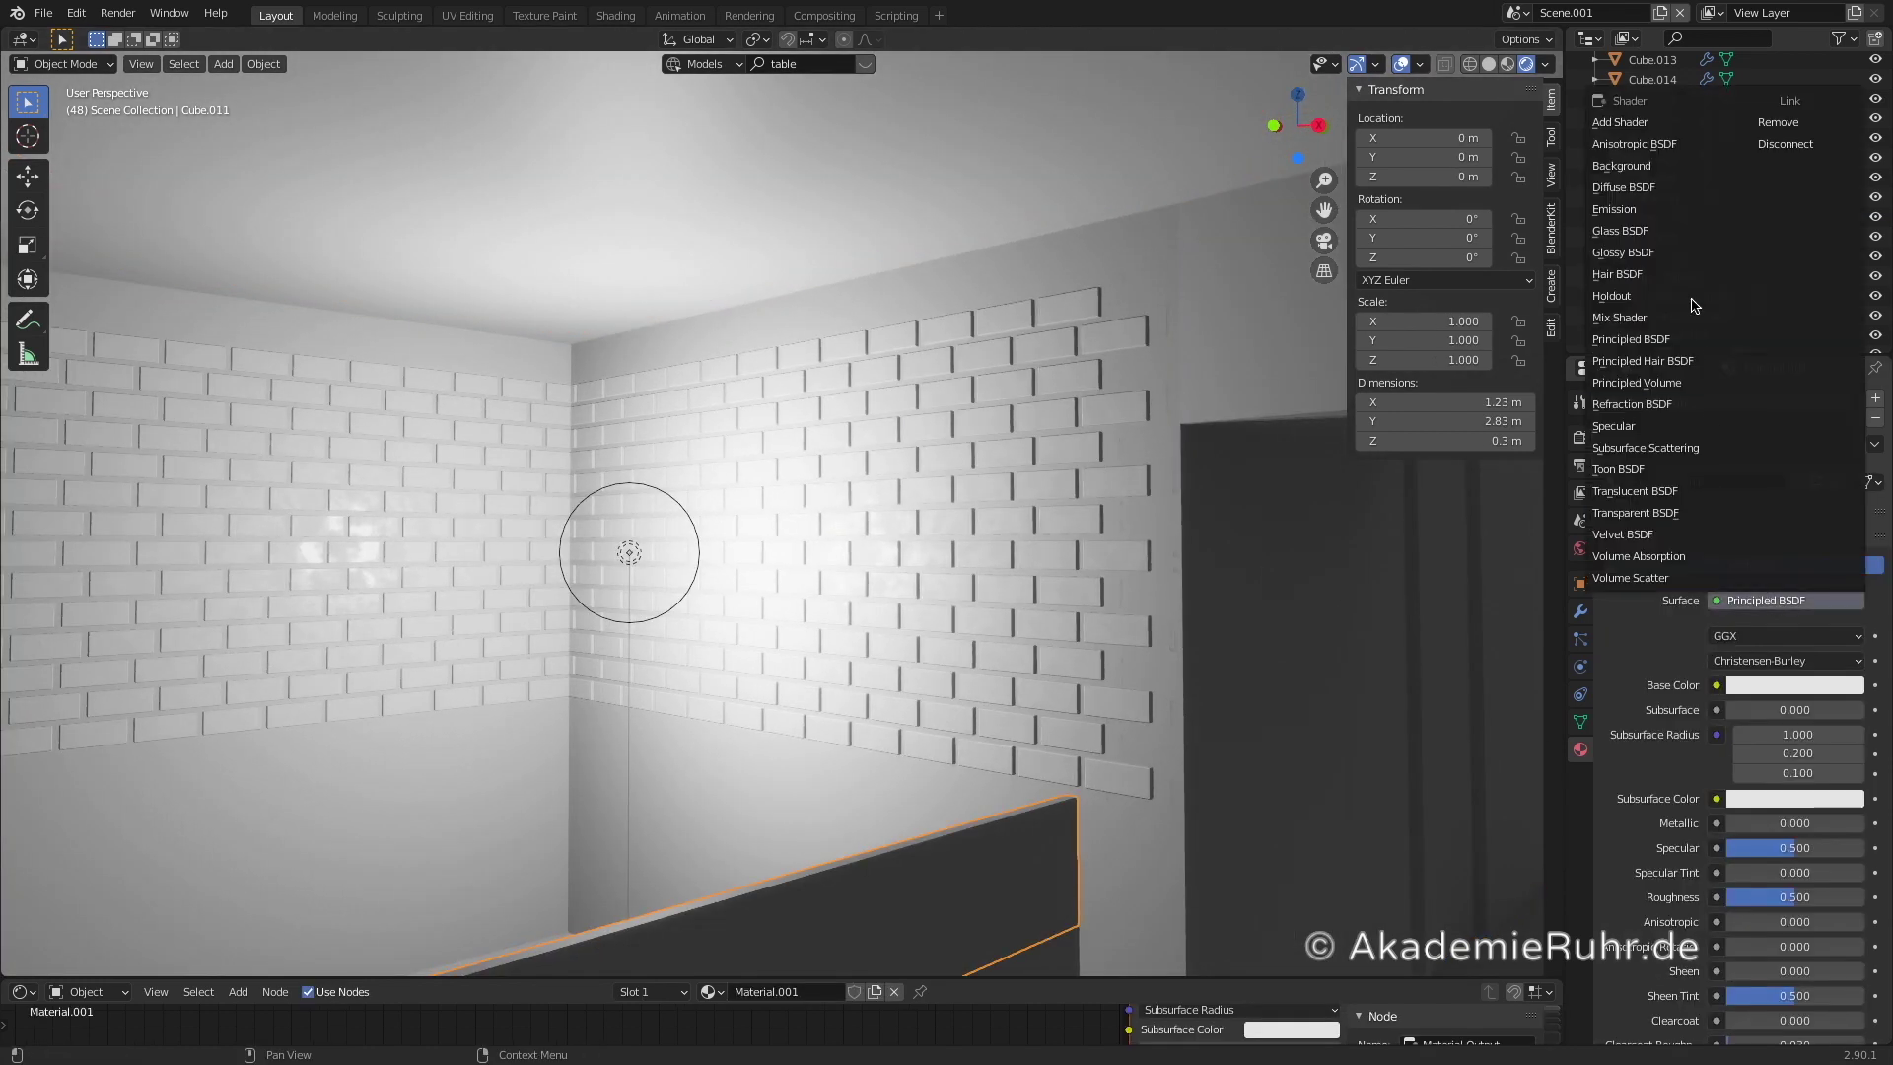
pyautogui.click(1637, 219)
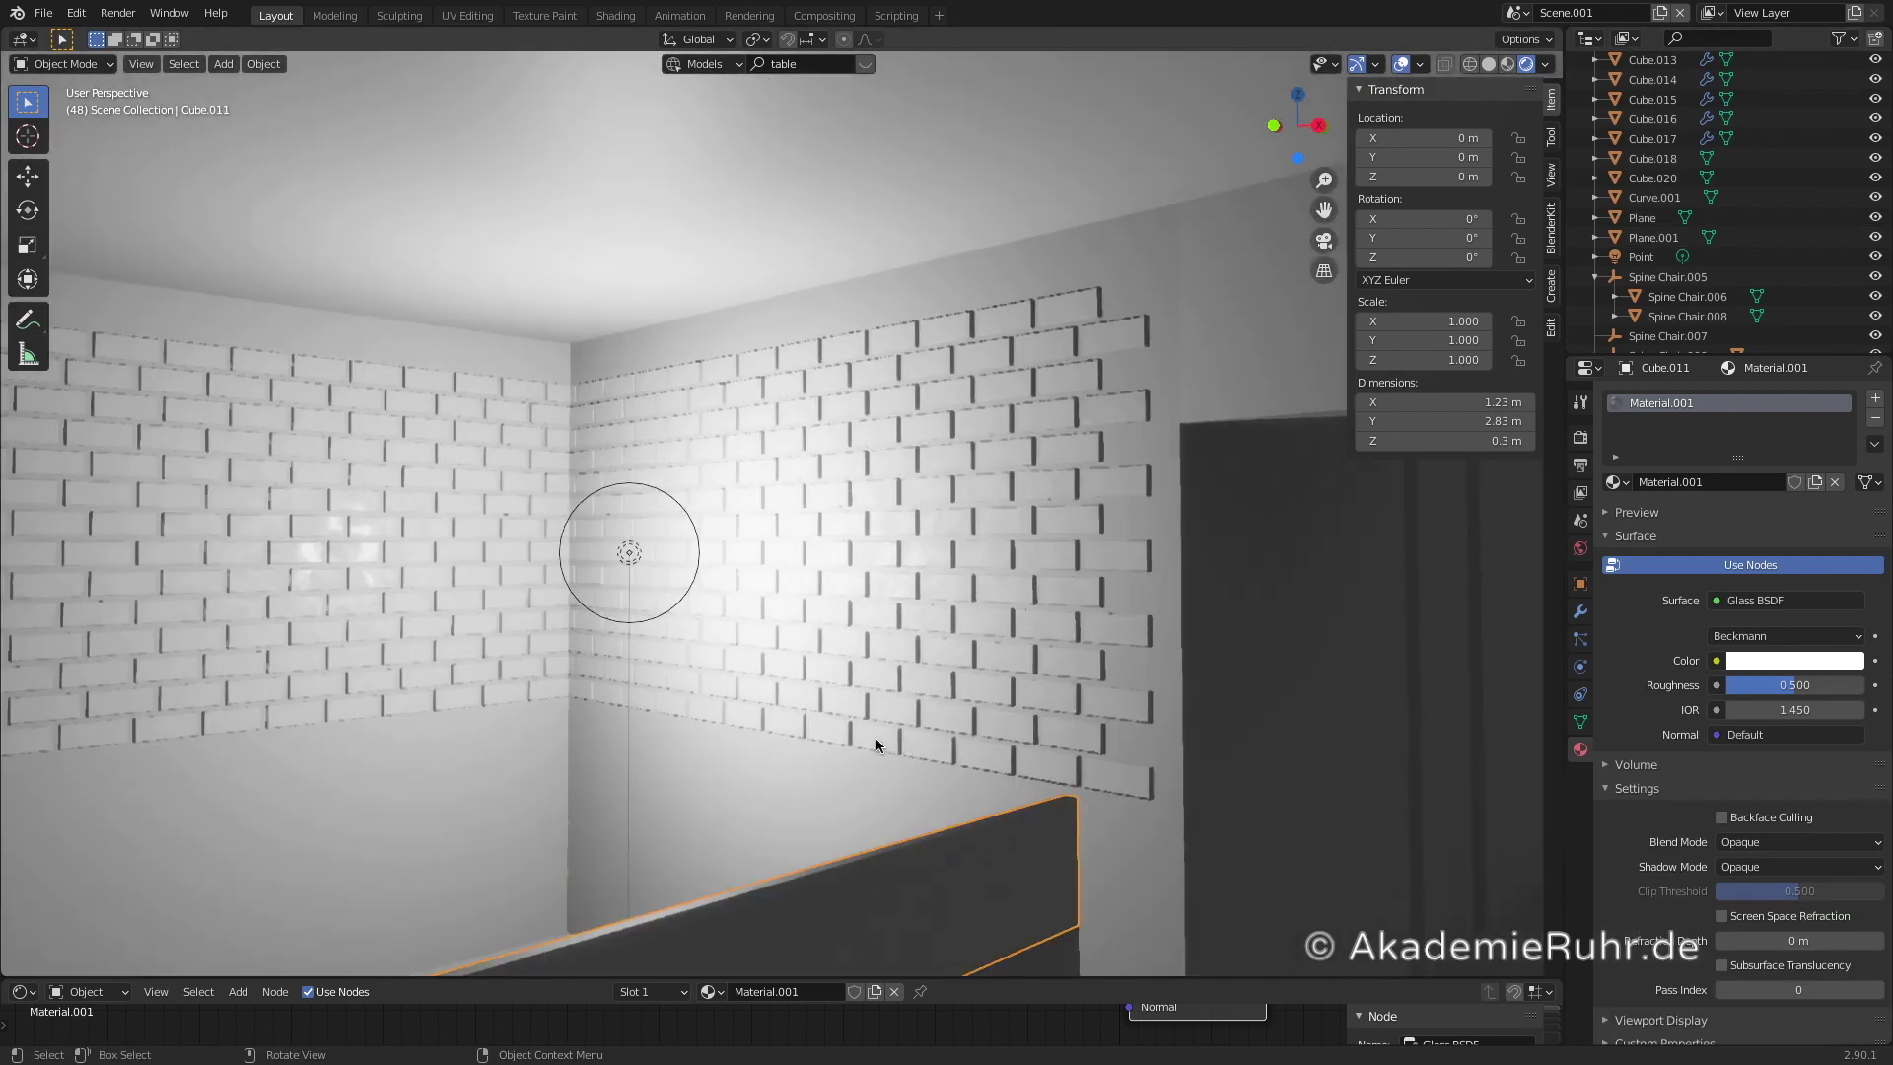
# - Set the glass material's Roughness to 0 and check the counter glass in Material Preview shading
pyautogui.moveTo(875, 744); pyautogui.dragTo(740, 651, button='middle')
pyautogui.moveTo(1764, 680); pyautogui.dragTo(1716, 684)
pyautogui.moveTo(1159, 741)
pyautogui.mouseDown(button='middle')
pyautogui.moveTo(1115, 760)
pyautogui.moveTo(1121, 725)
pyautogui.moveTo(1174, 695)
pyautogui.mouseUp(button='middle')
pyautogui.click(1507, 64)
pyautogui.moveTo(1082, 587)
pyautogui.mouseDown(button='middle')
pyautogui.moveTo(908, 601)
pyautogui.moveTo(1047, 595)
pyautogui.mouseUp(button='middle')
pyautogui.scroll(5, 1065, 582)
pyautogui.keyDown('shift'); pyautogui.moveTo(1135, 500); pyautogui.dragTo(483, 661, button='middle'); pyautogui.keyUp('shift')
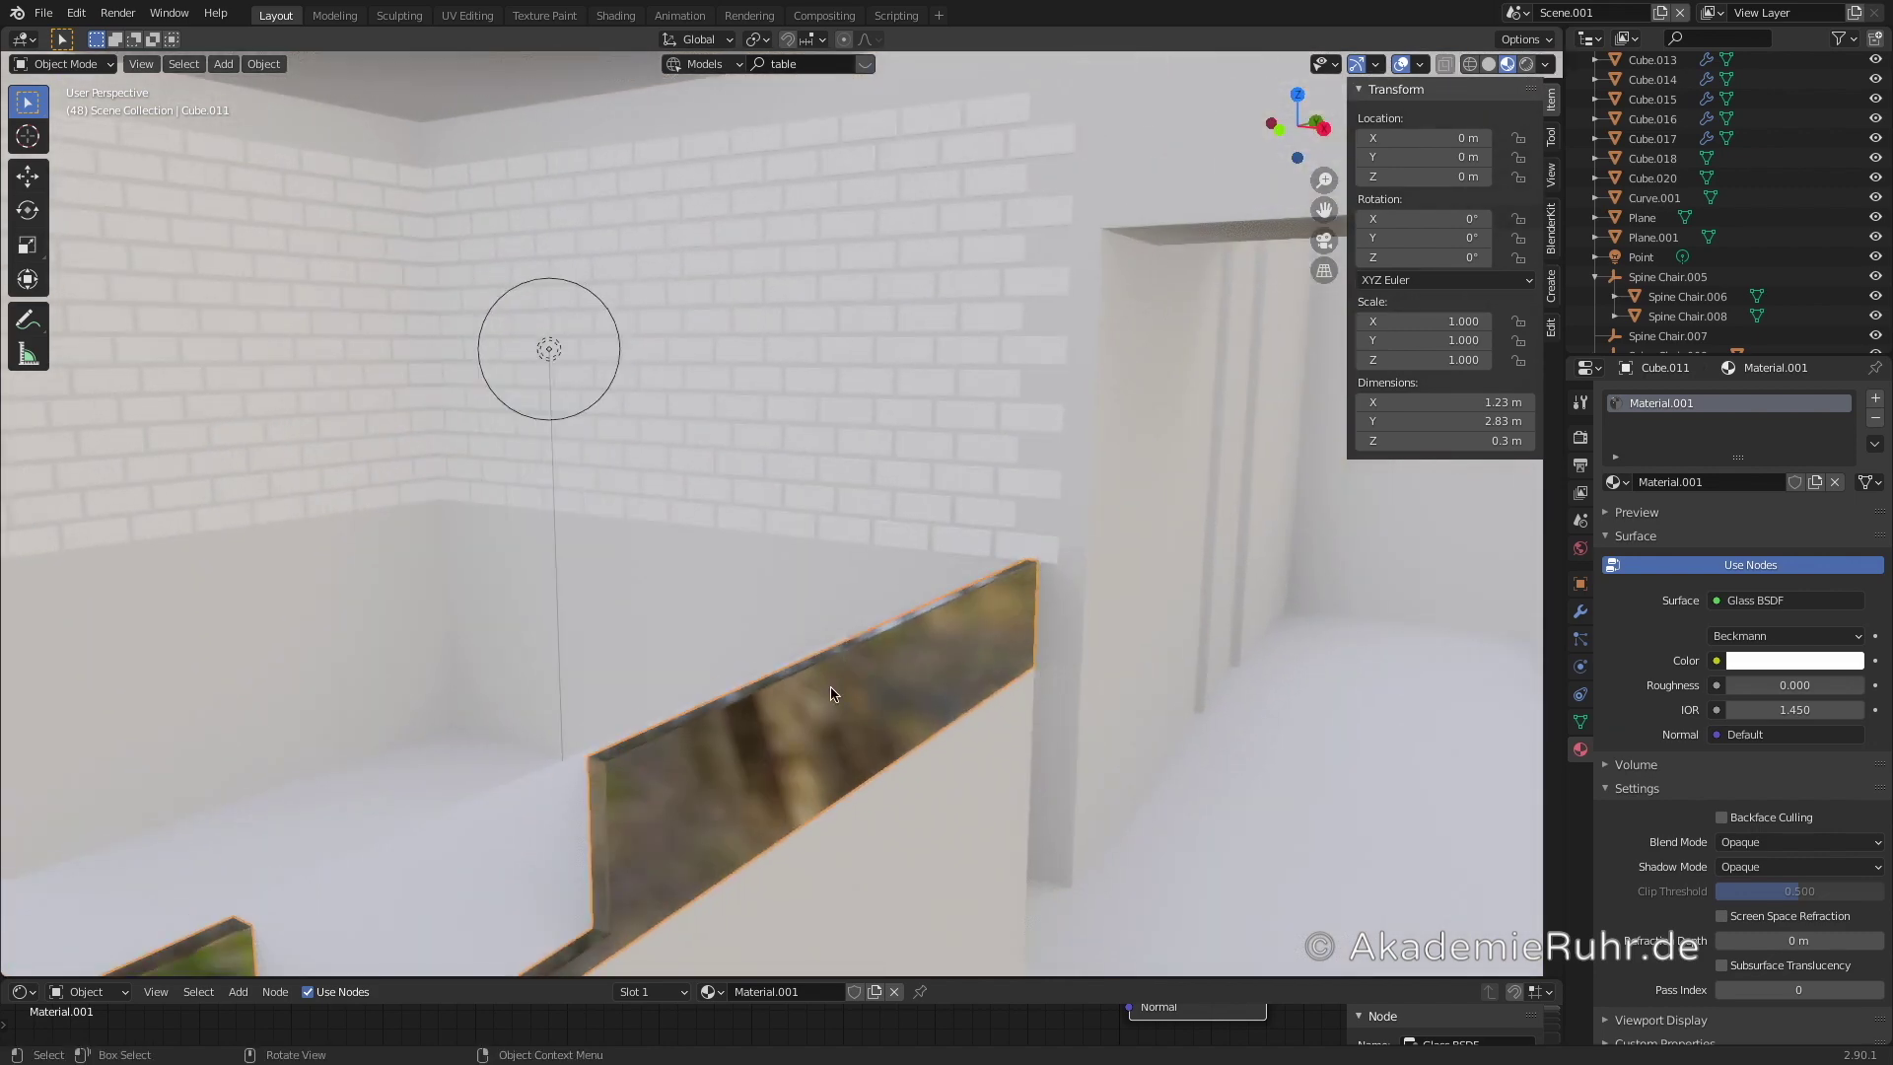
pyautogui.moveTo(540, 868); pyautogui.dragTo(789, 710, button='middle')
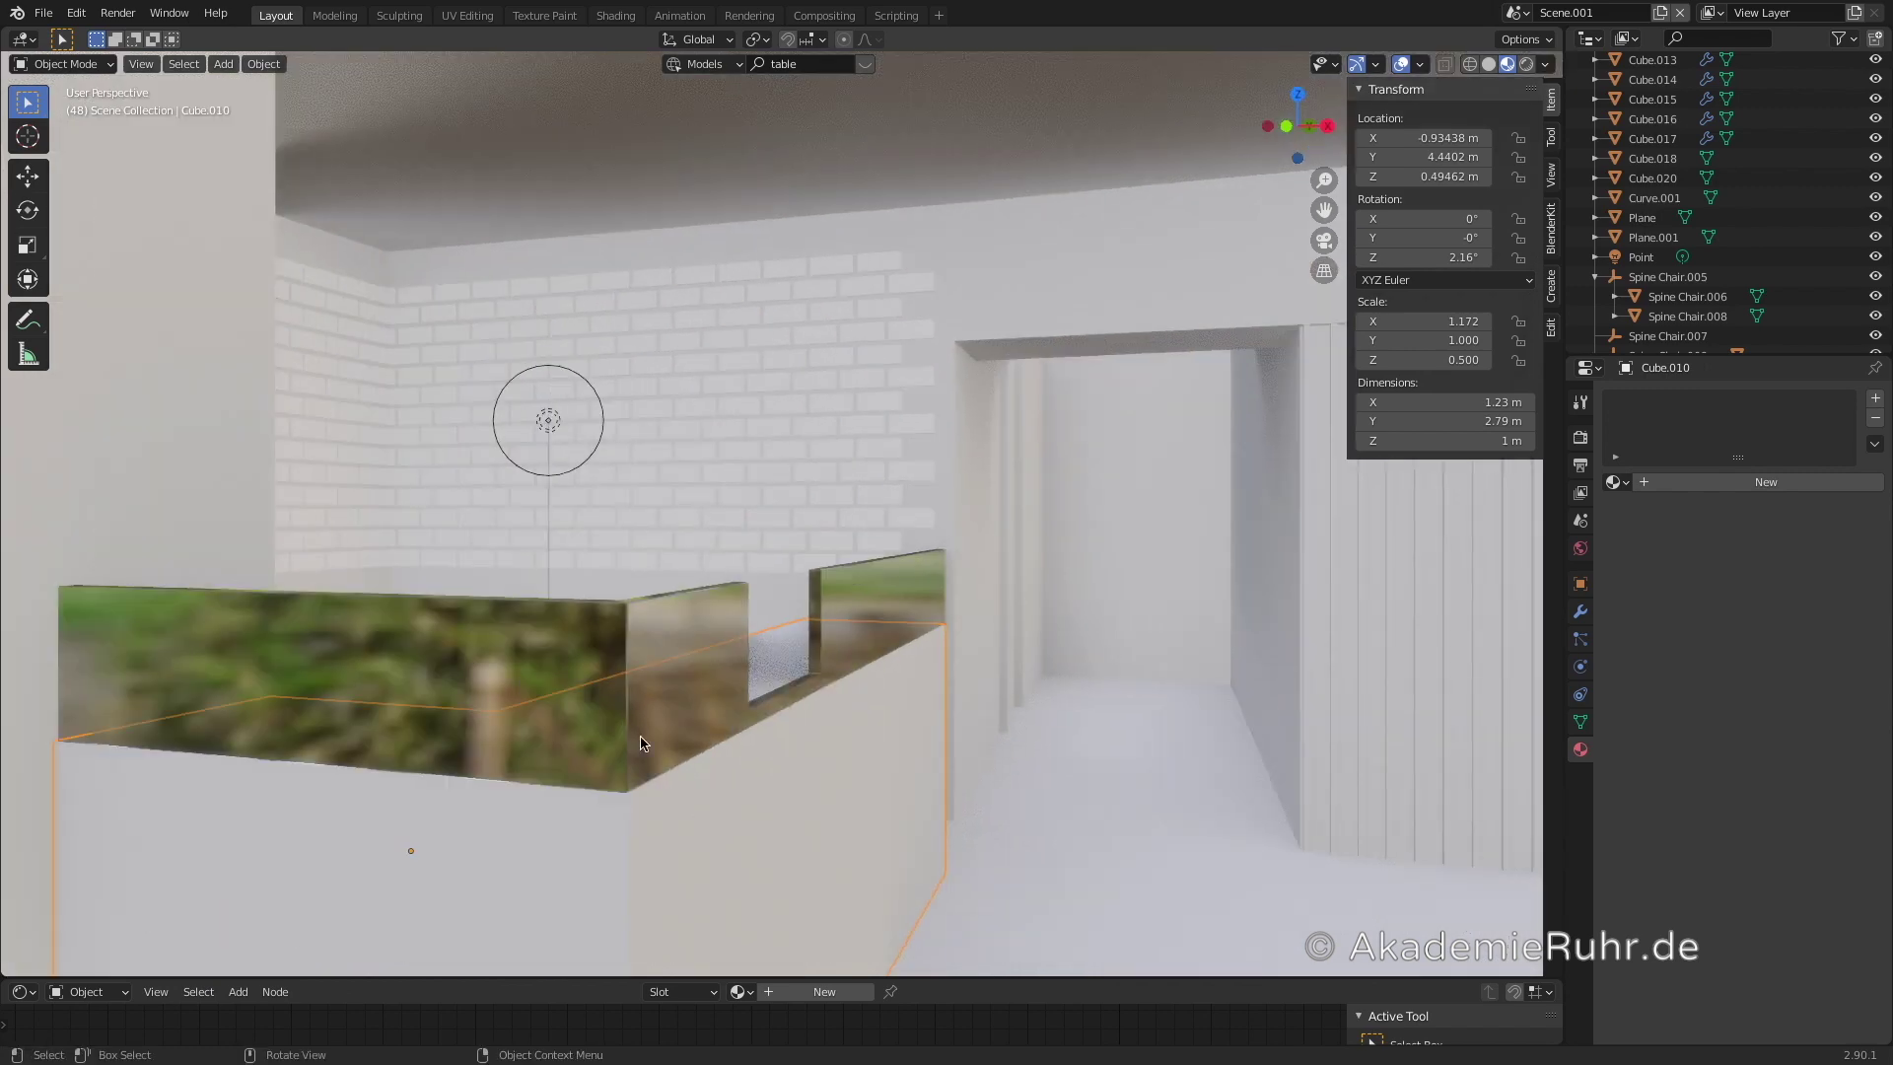
# - Give the room's wall object a new material with a light grey Base Color of value about 0.847
pyautogui.click(1100, 275)
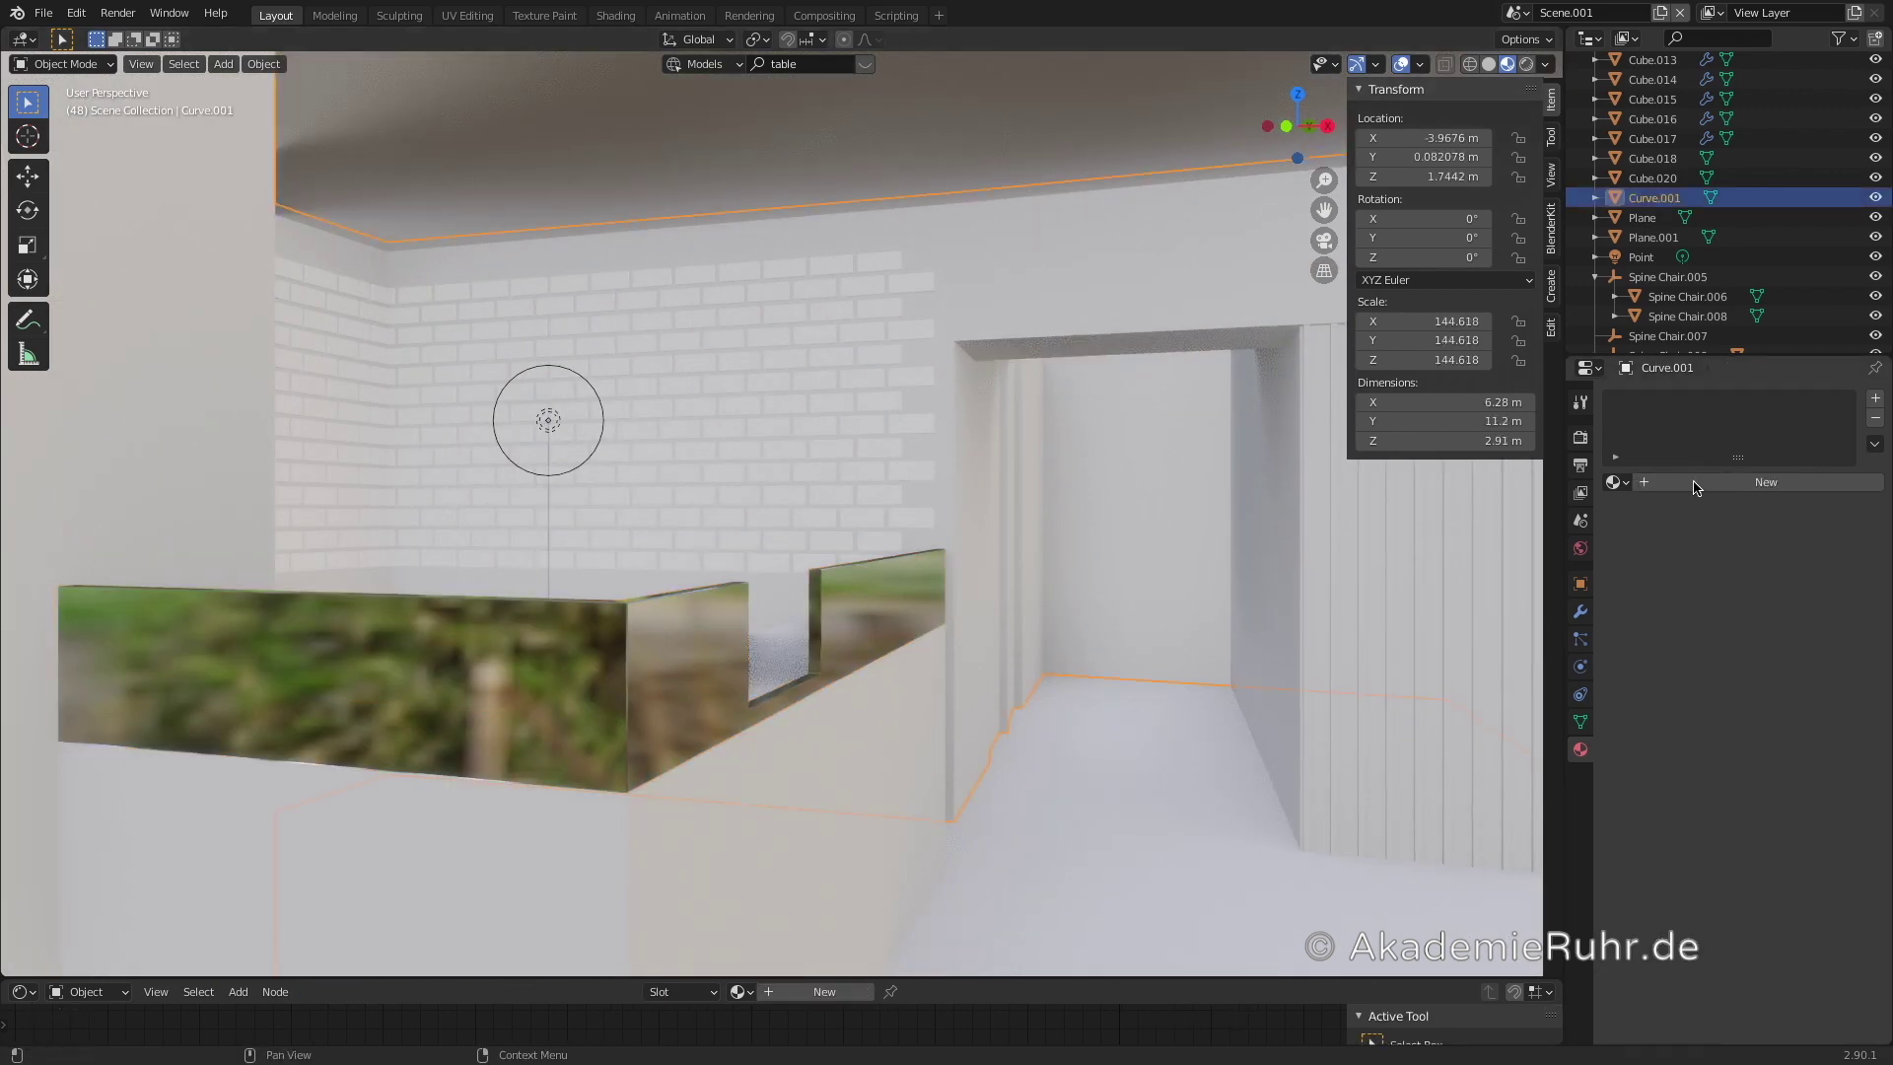
pyautogui.click(1785, 686)
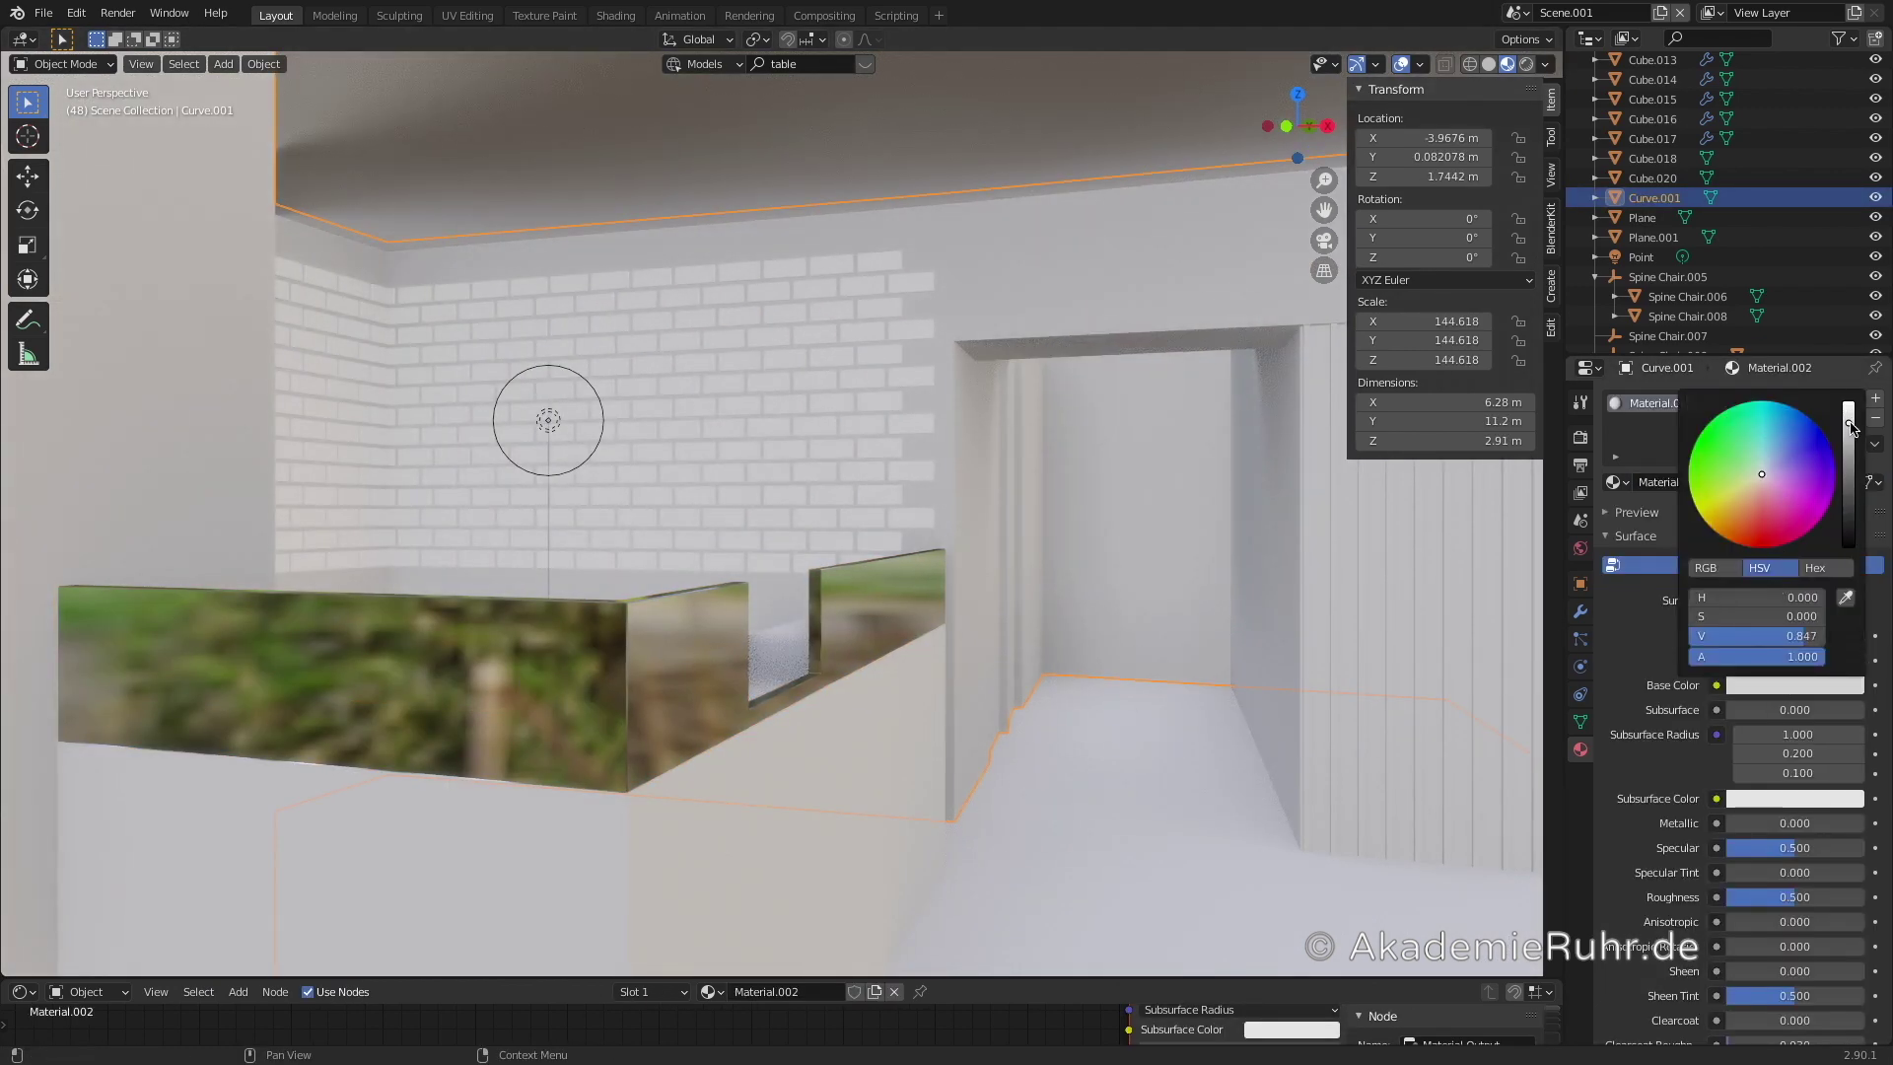
pyautogui.click(847, 786)
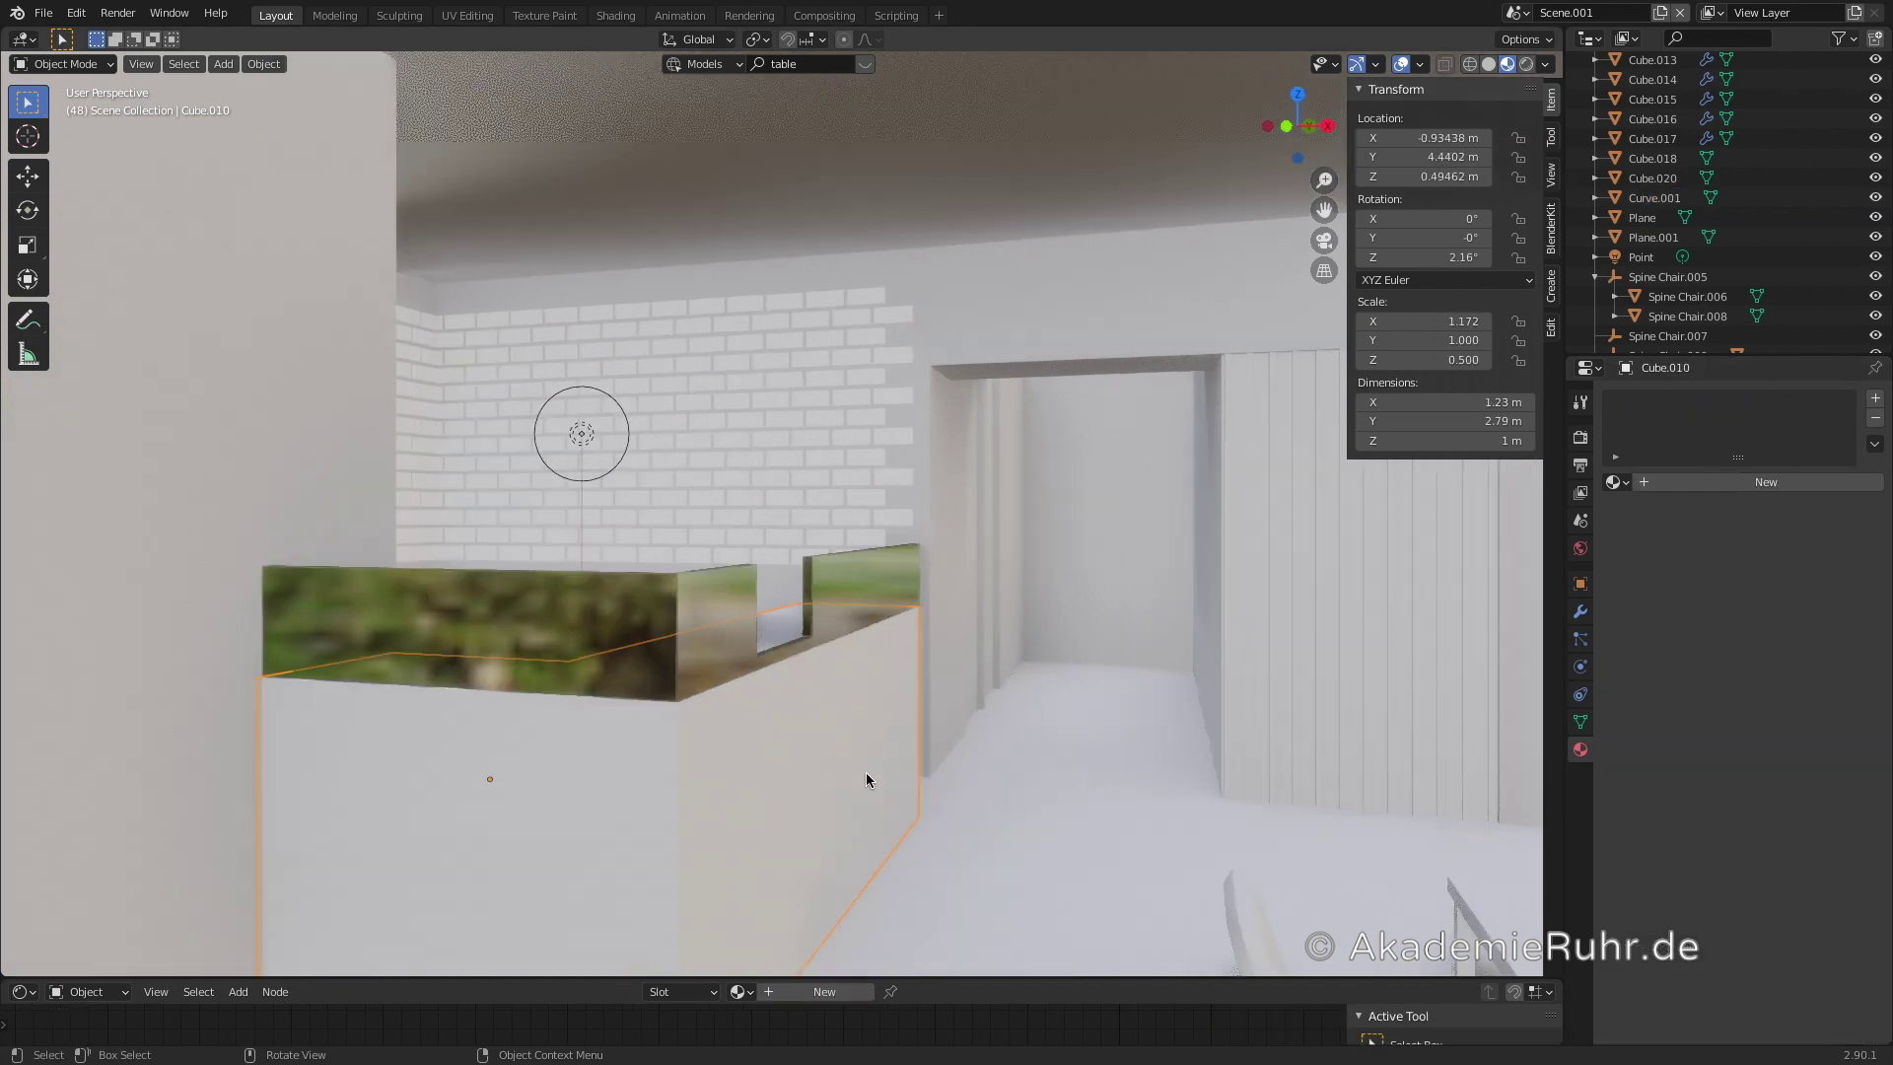
# - In rendered shading, duplicate the point light by the brick wall and place the copy in front of the doorway
pyautogui.scroll(-3, 866, 772)
pyautogui.click(447, 444)
pyautogui.moveTo(1118, 725); pyautogui.dragTo(992, 632, button='middle')
pyautogui.click(1527, 64)
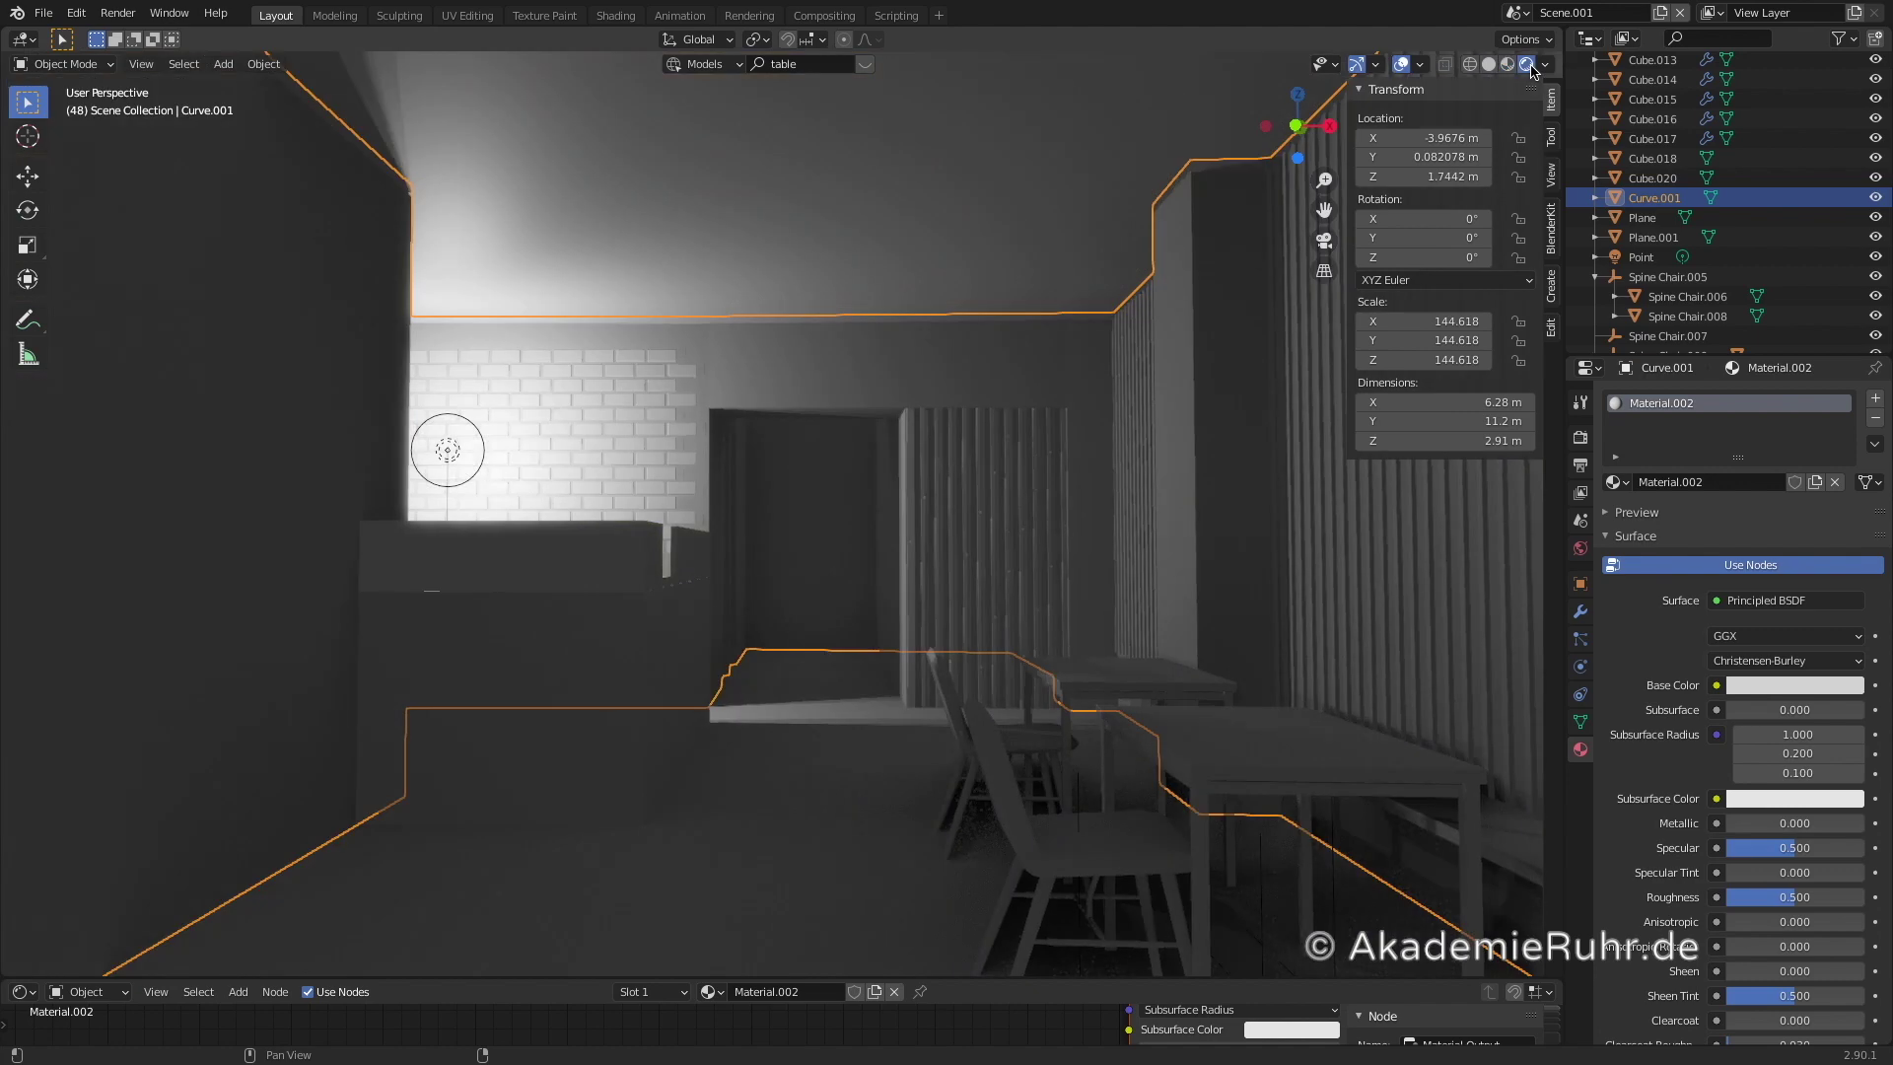
pyautogui.click(452, 452)
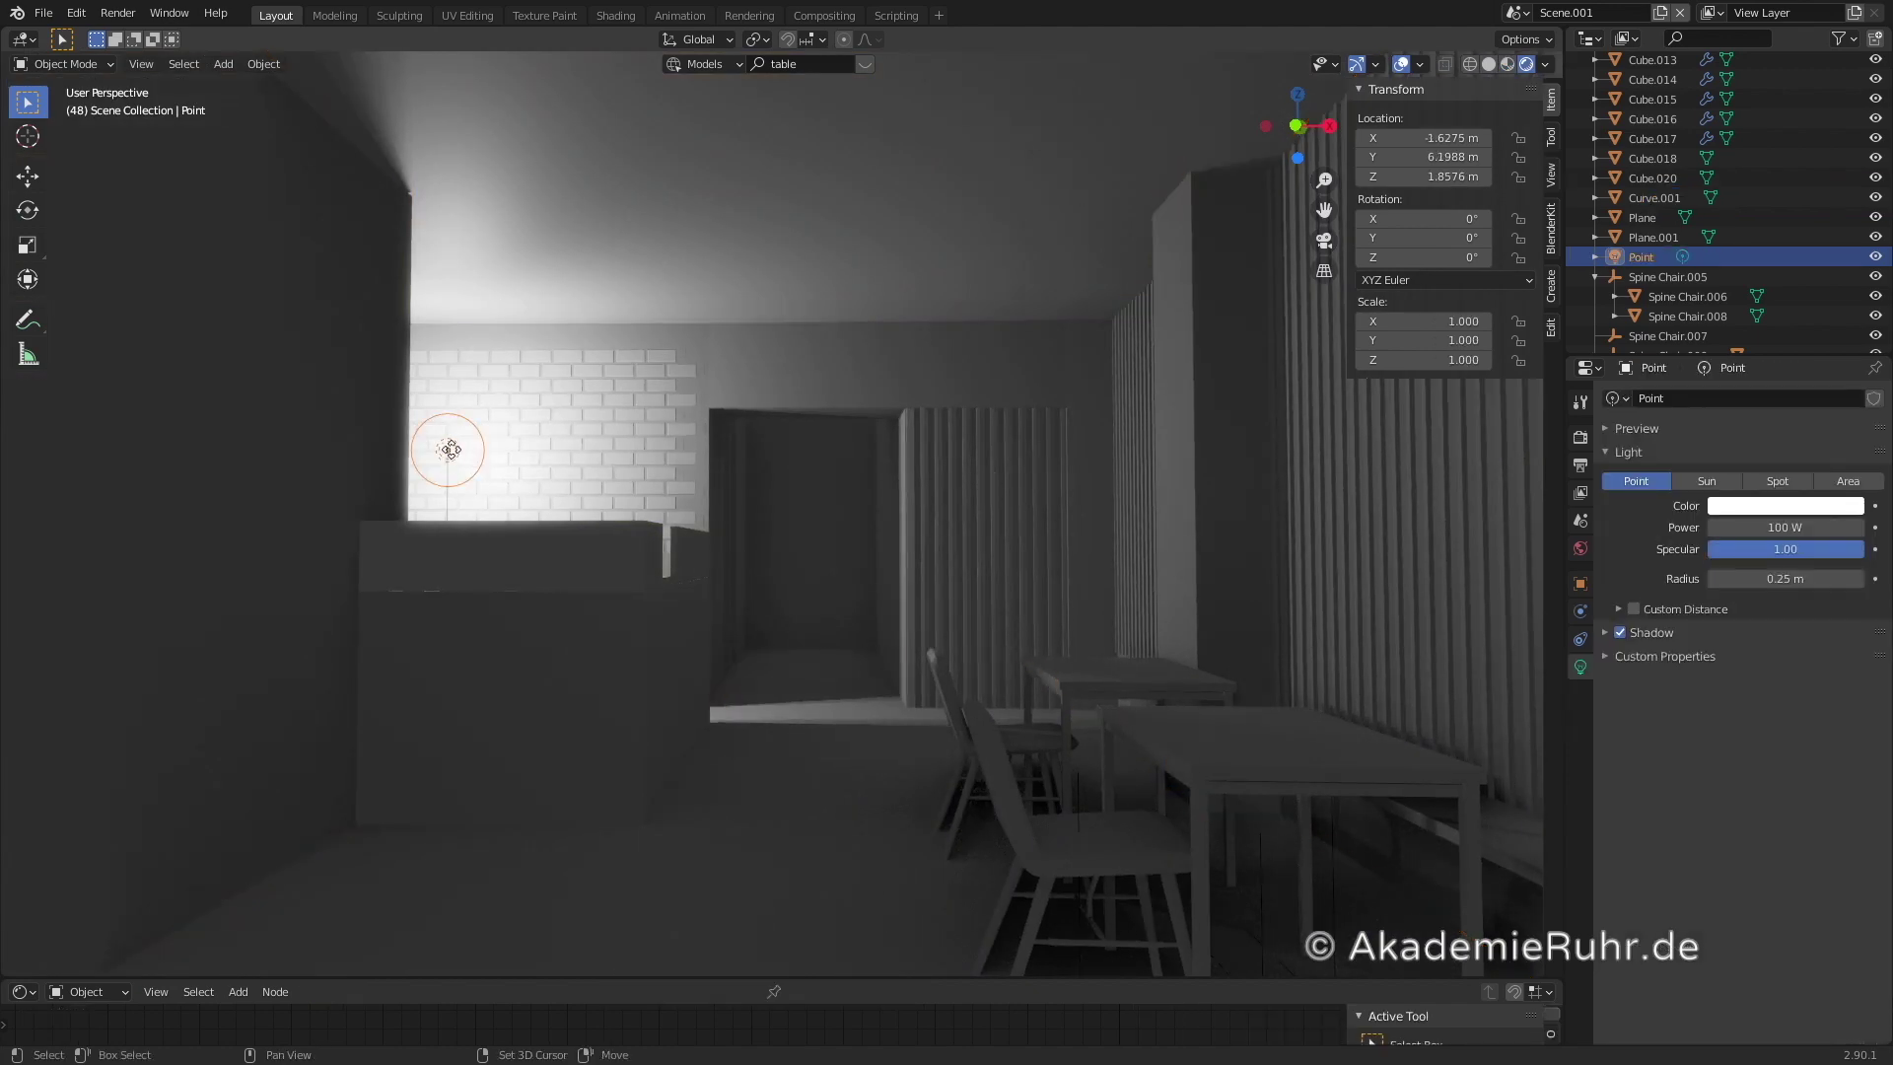
pyautogui.hotkey('shift', 'd')
pyautogui.click(816, 464)
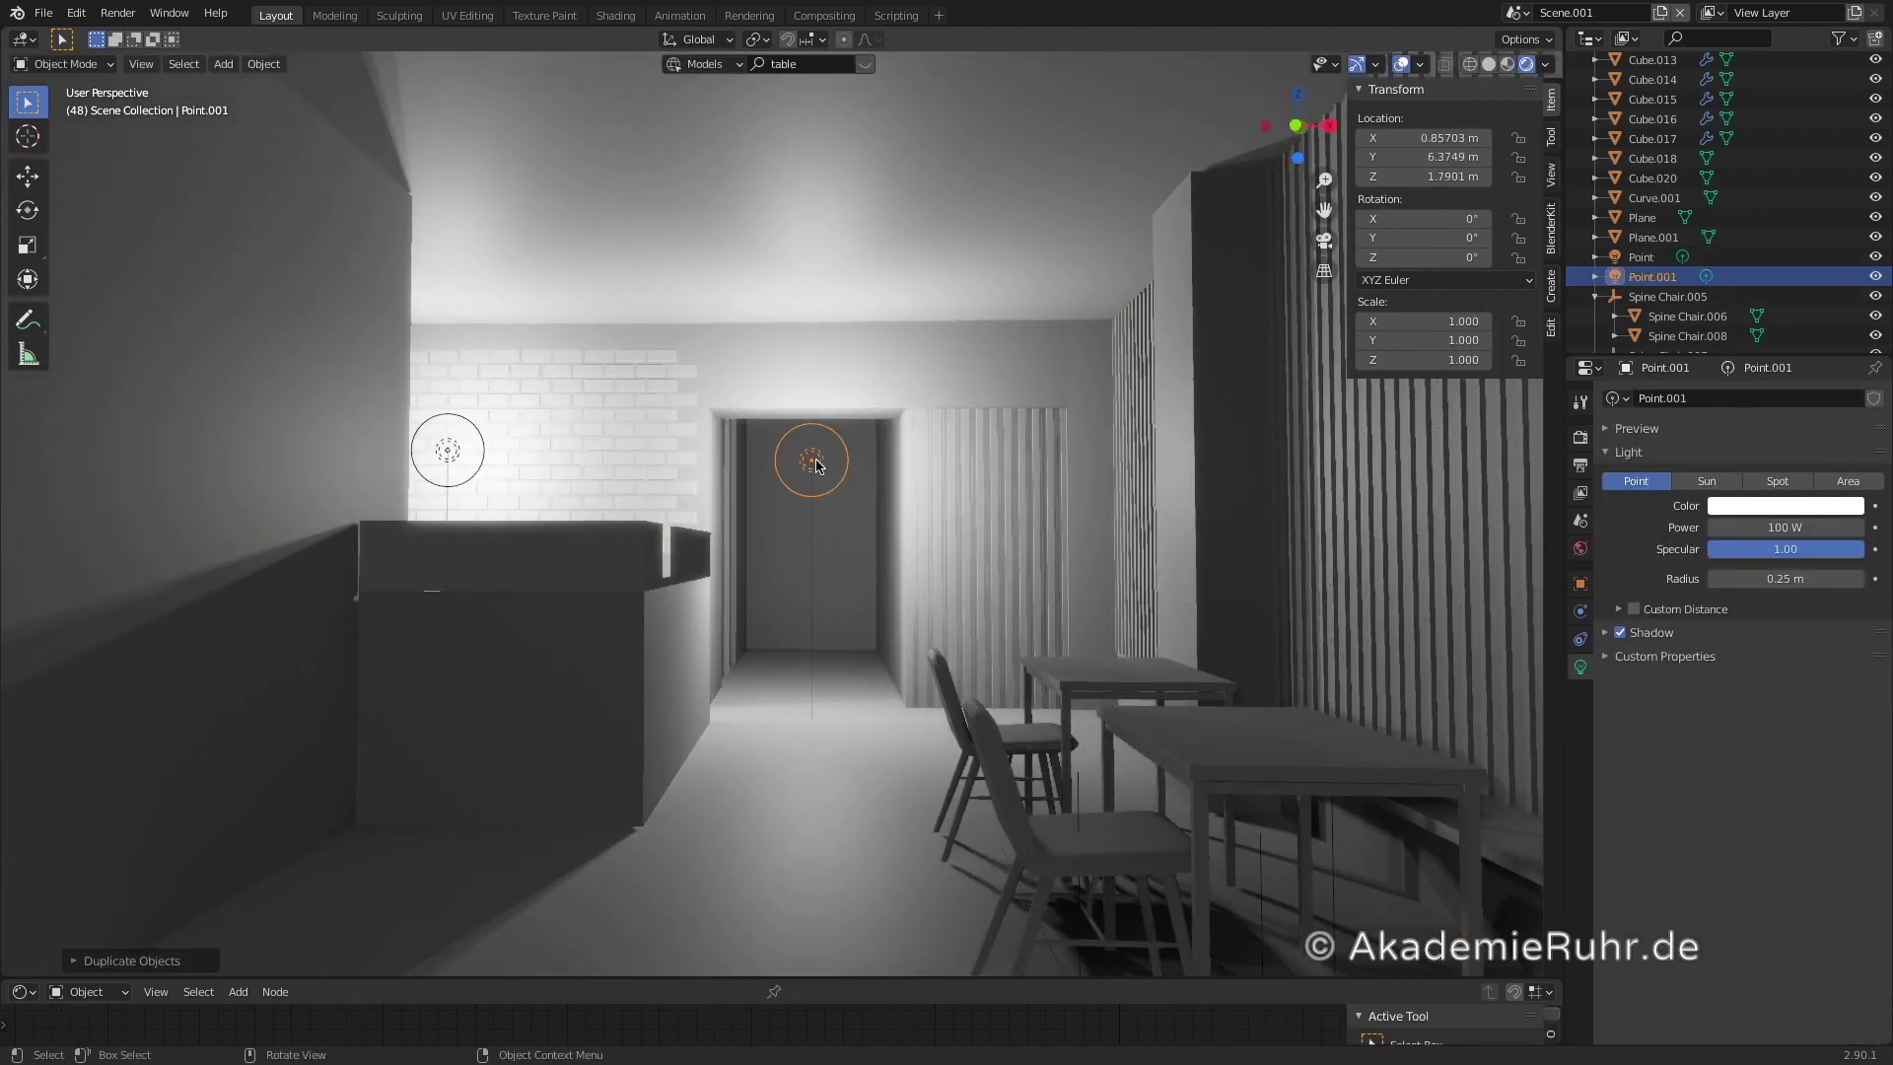
# - Switch to solid shading, show the Outliner's viewport restriction toggles and disable the ceiling plane in the viewport
pyautogui.click(1488, 64)
pyautogui.moveTo(707, 339)
pyautogui.mouseDown(button='middle')
pyautogui.moveTo(751, 411)
pyautogui.moveTo(842, 481)
pyautogui.mouseUp(button='middle')
pyautogui.click(841, 481)
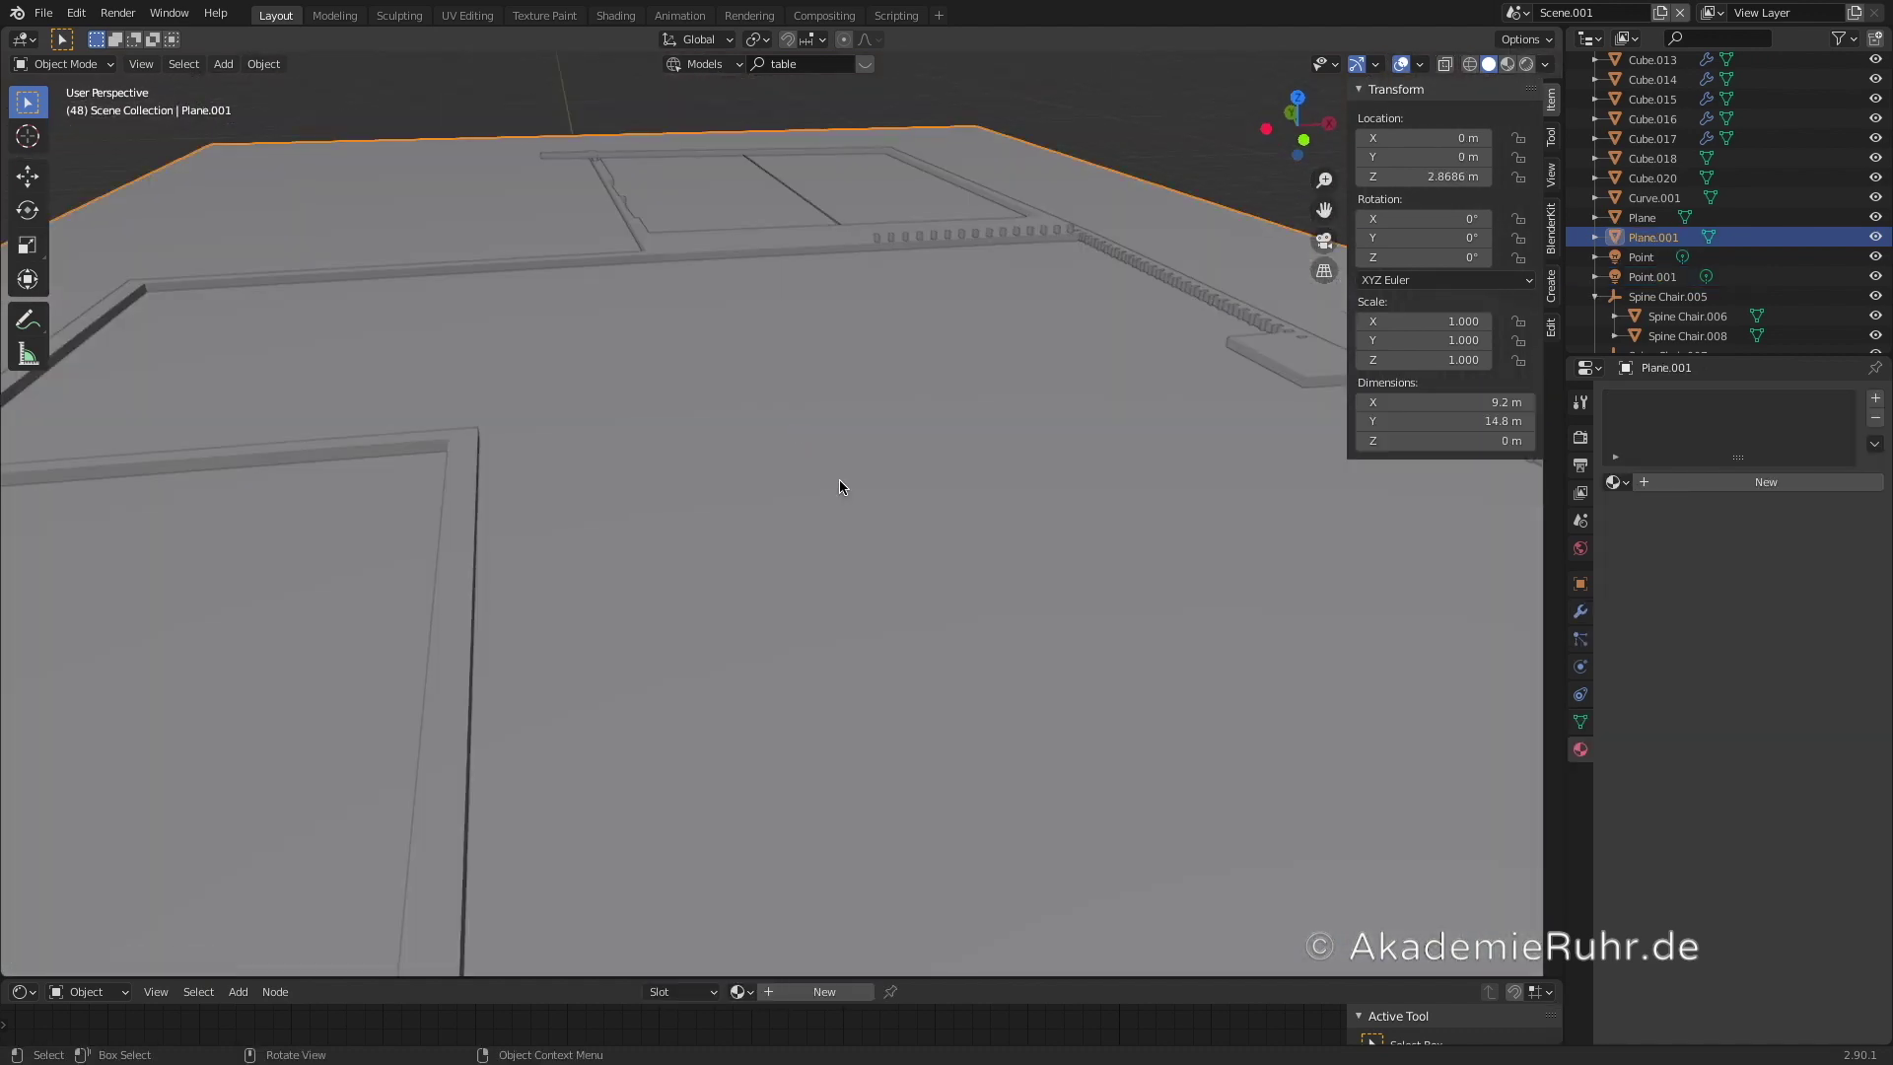
pyautogui.click(1852, 39)
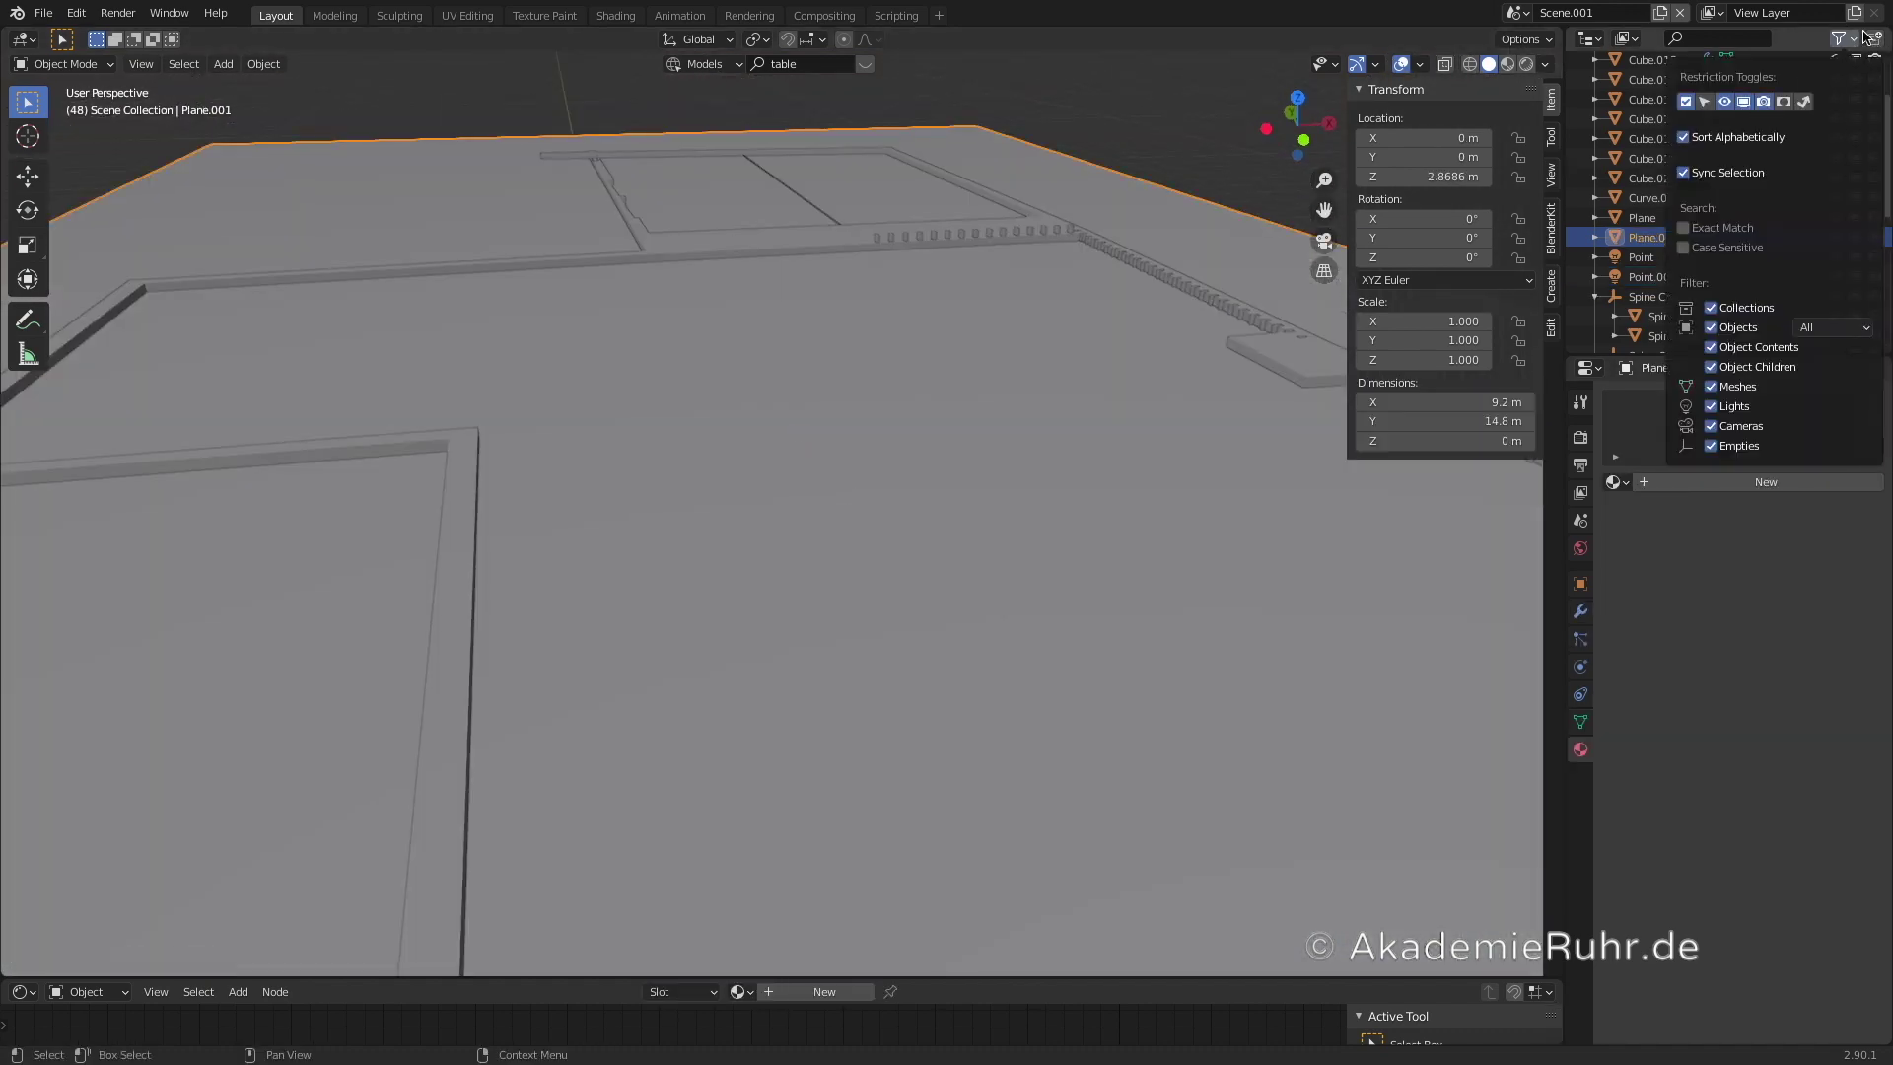
pyautogui.click(1857, 237)
# - Move the duplicated point light in top view into the back room, to about X 0.80 m, Y 9.84 m
pyautogui.press('KP_7')
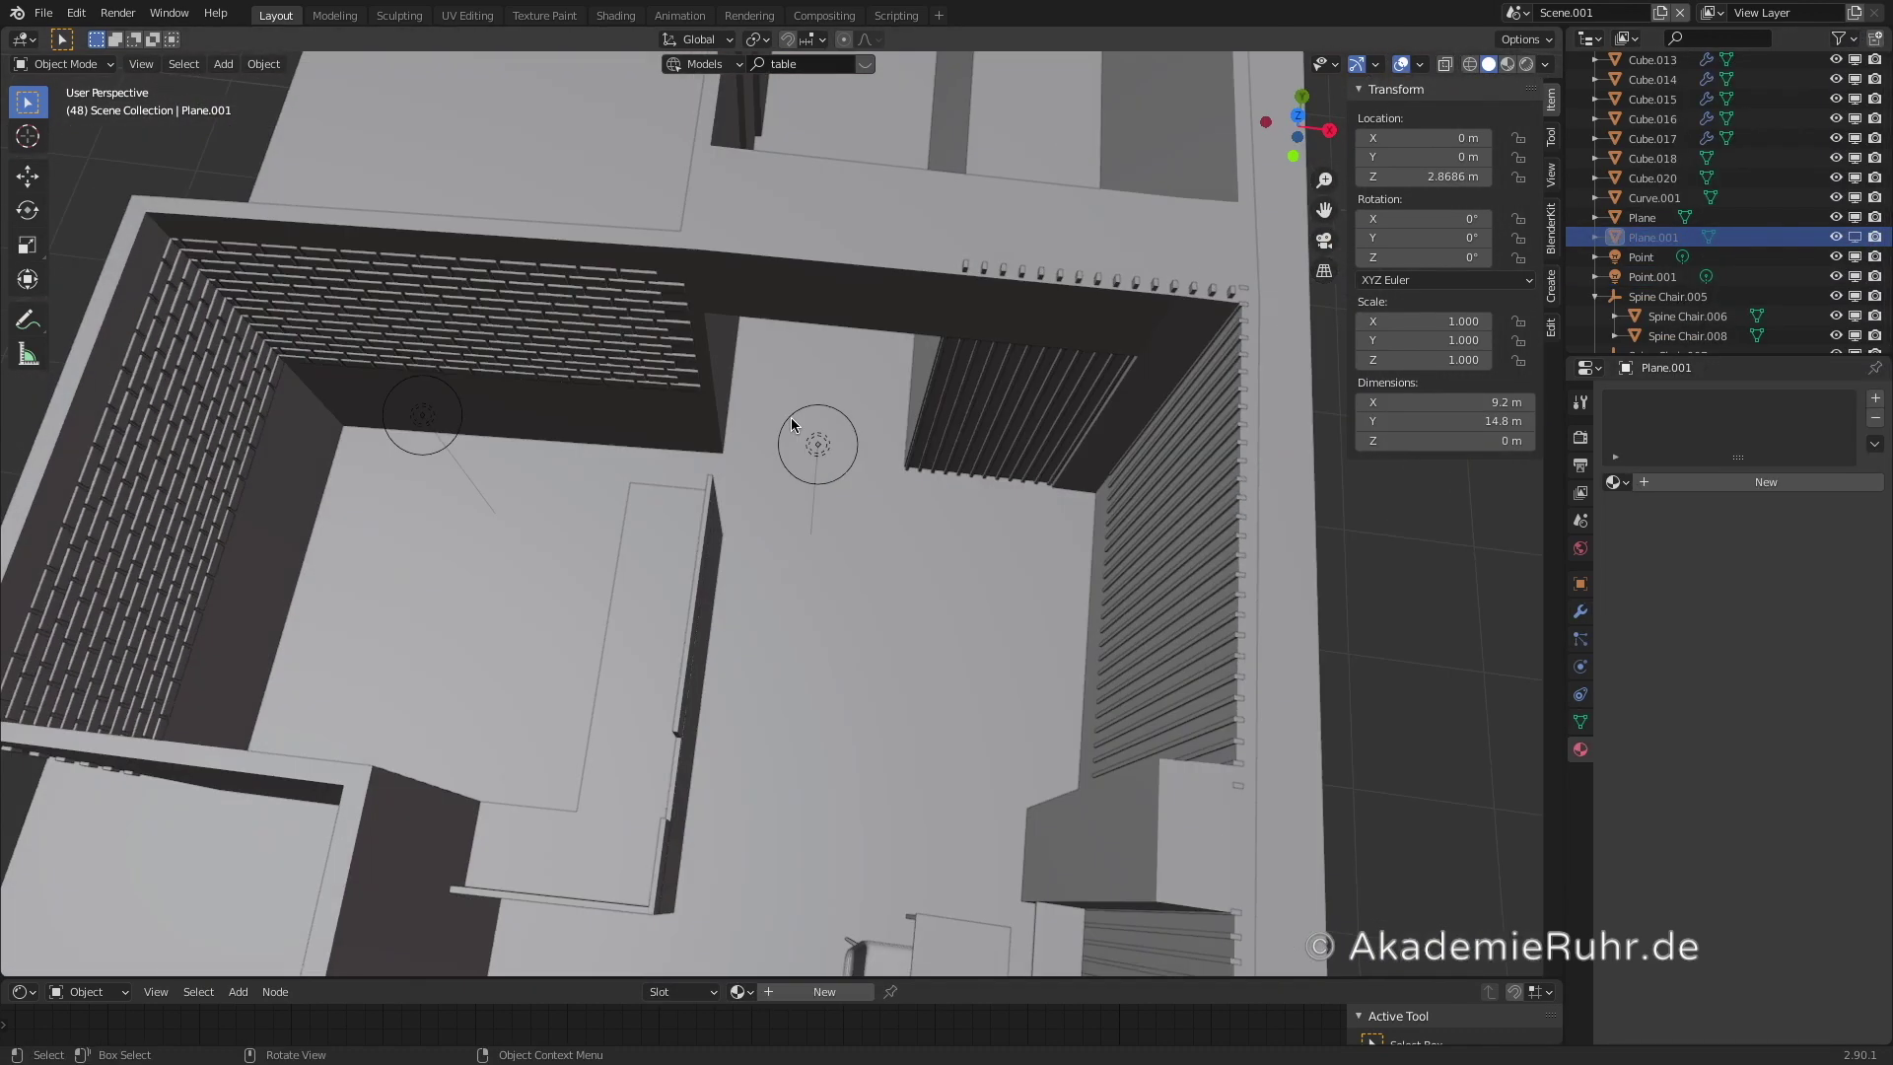
pyautogui.click(798, 429)
pyautogui.press('KP_Decimal')
pyautogui.scroll(-1, 826, 331)
pyautogui.keyDown('shift'); pyautogui.moveTo(827, 333); pyautogui.dragTo(821, 590, button='middle'); pyautogui.keyUp('shift')
pyautogui.scroll(-1, 828, 571)
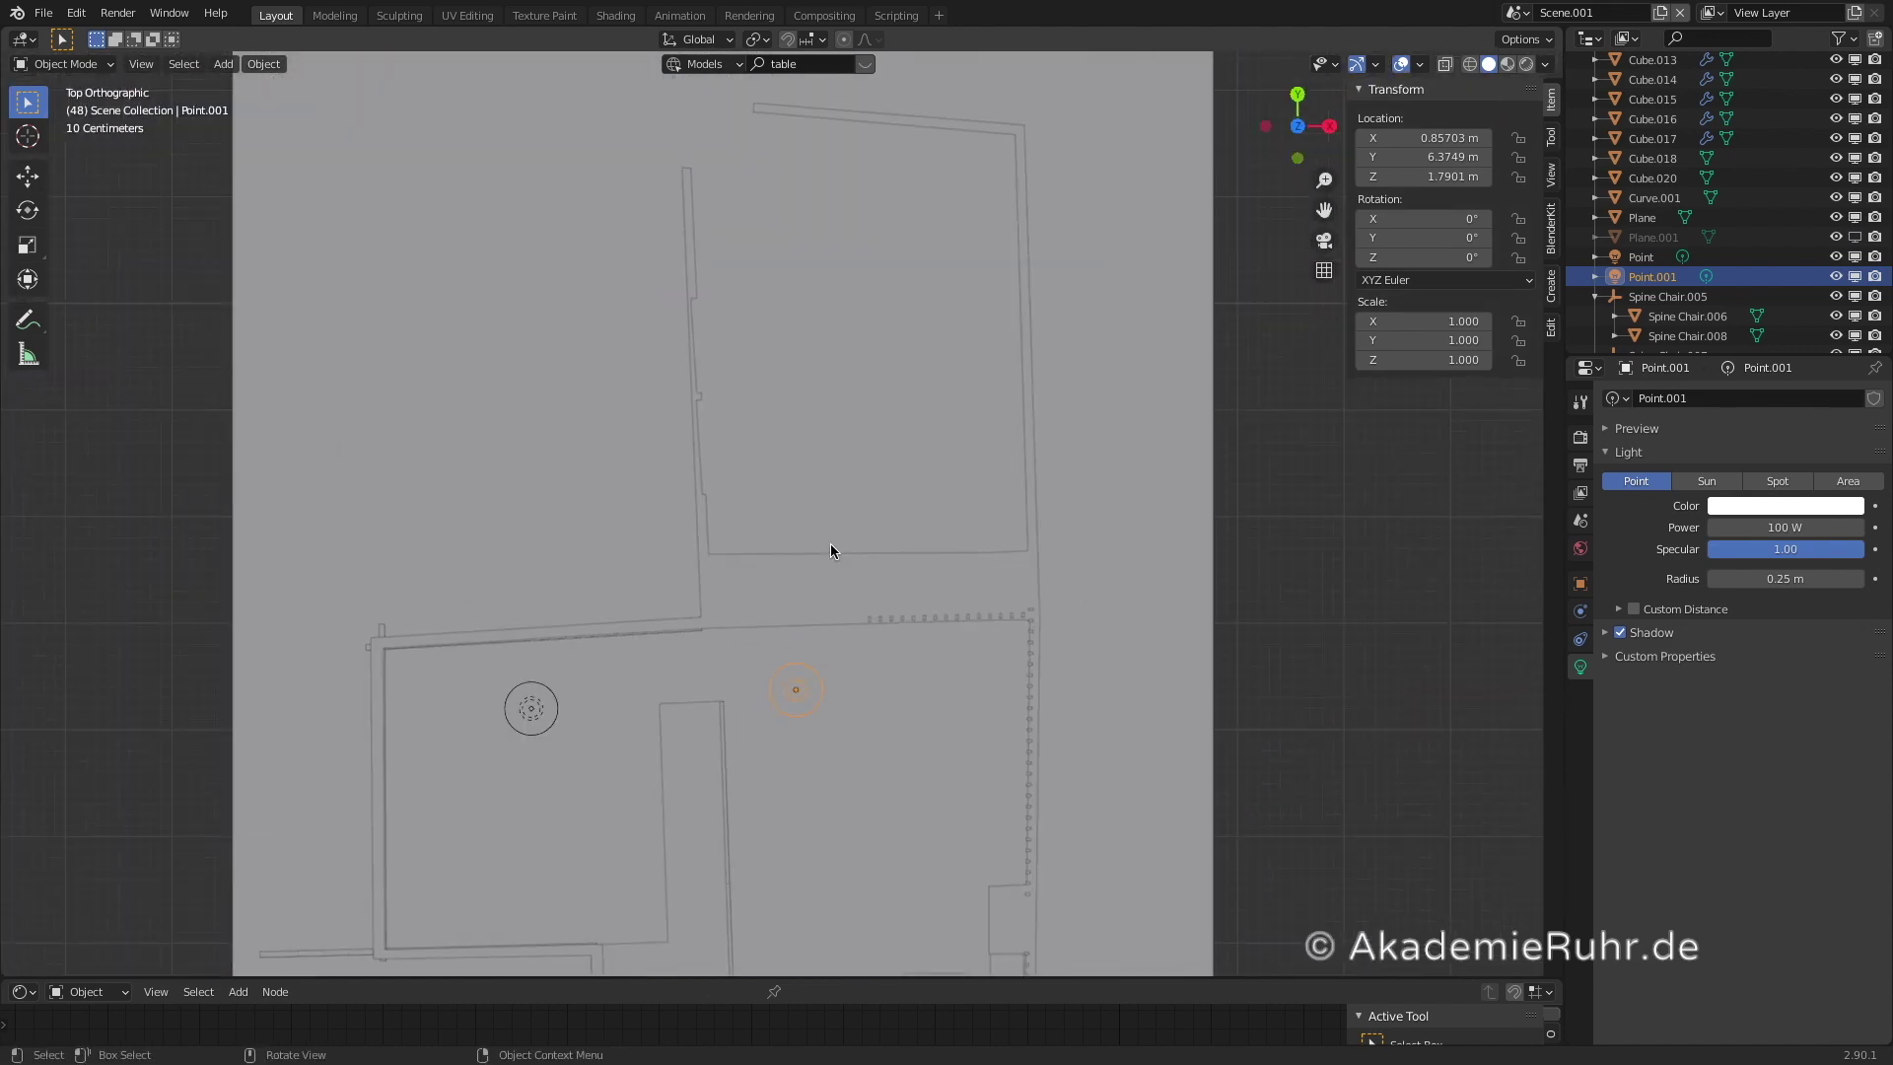
pyautogui.press('g')
pyautogui.click(810, 326)
# - Move the original point light to the middle of the brick-walled counter area, about X -1.68 m, Y 5.40 m
pyautogui.moveTo(814, 434); pyautogui.dragTo(630, 532, button='middle')
pyautogui.click(651, 411)
pyautogui.keyDown('shift'); pyautogui.moveTo(589, 378); pyautogui.dragTo(841, 523, button='middle'); pyautogui.keyUp('shift')
pyautogui.scroll(1, 842, 522)
pyautogui.press('g')
pyautogui.click(819, 551)
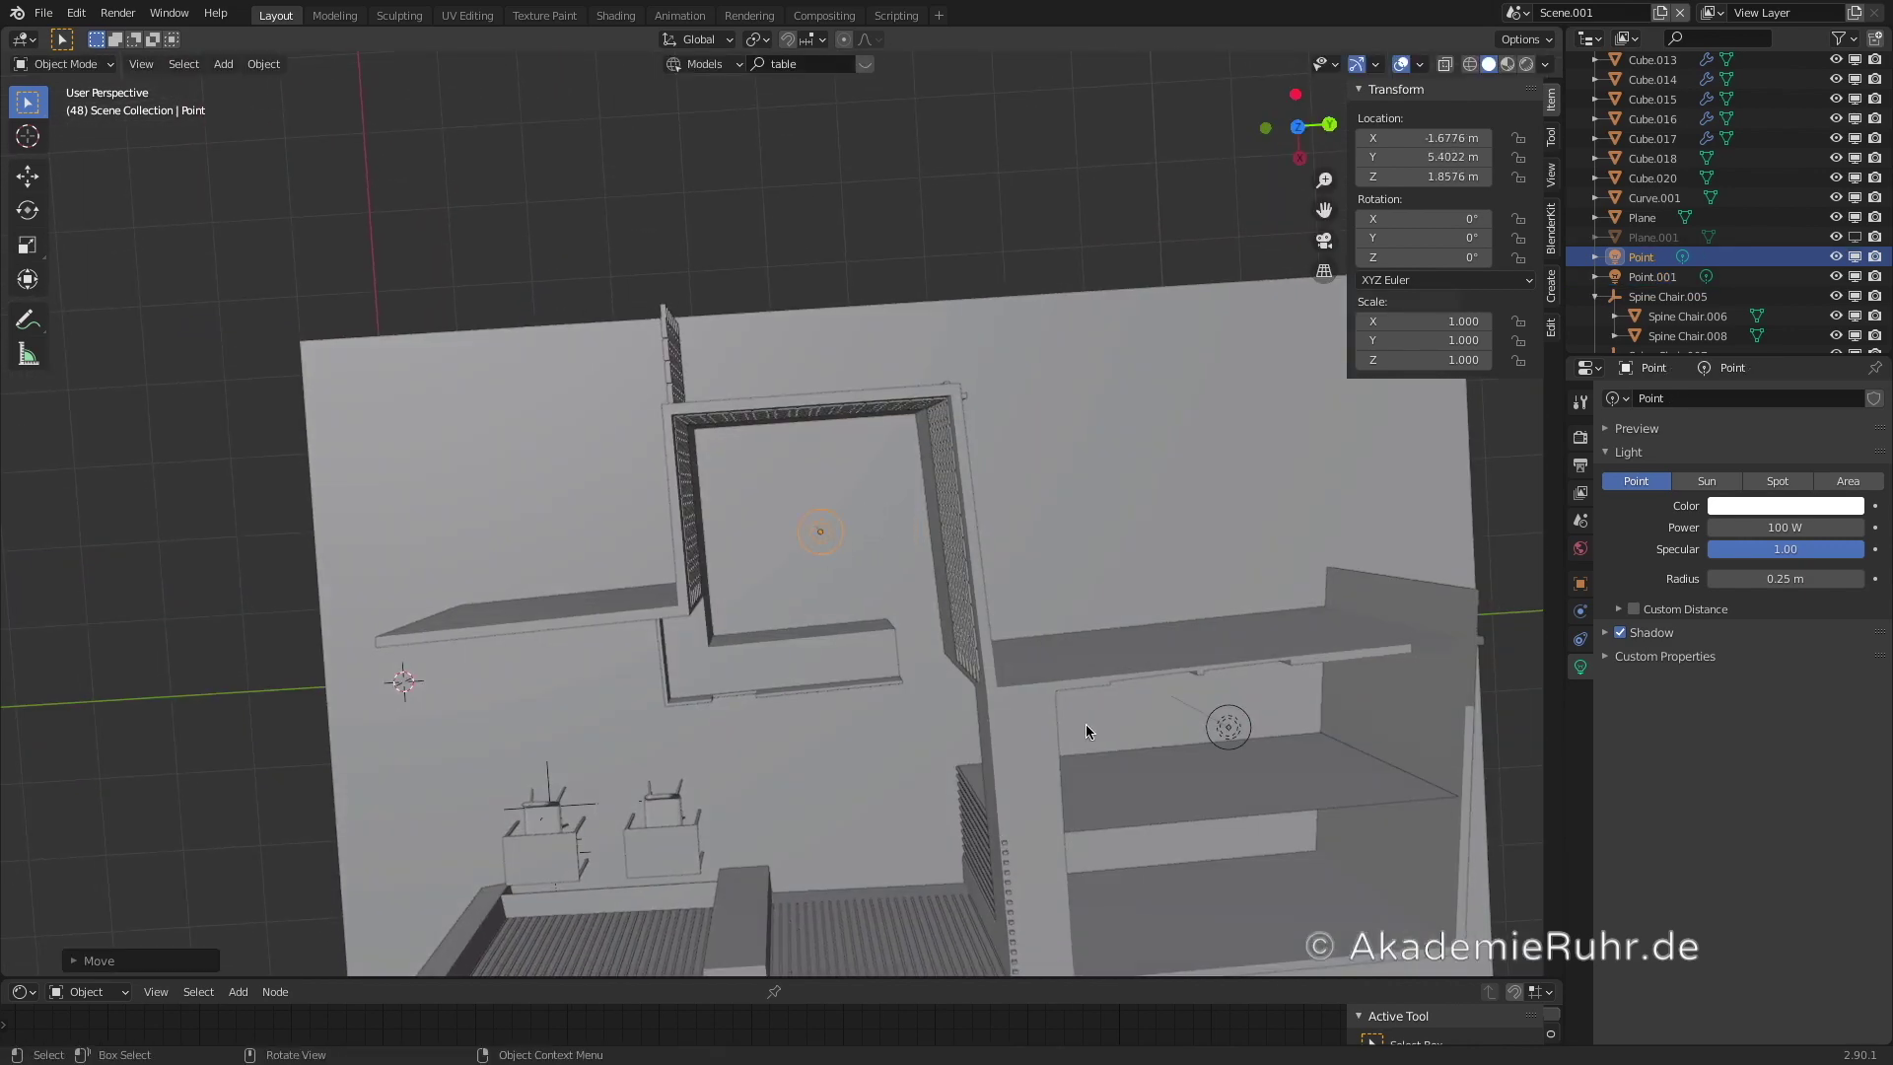
# - Raise both point lights together toward the ceiling, bringing the back-room light to about Z 2.26 m
pyautogui.keyDown('shift'); pyautogui.click(1227, 729); pyautogui.keyUp('shift')
pyautogui.moveTo(1228, 729); pyautogui.dragTo(990, 506, button='middle')
pyautogui.press('g')
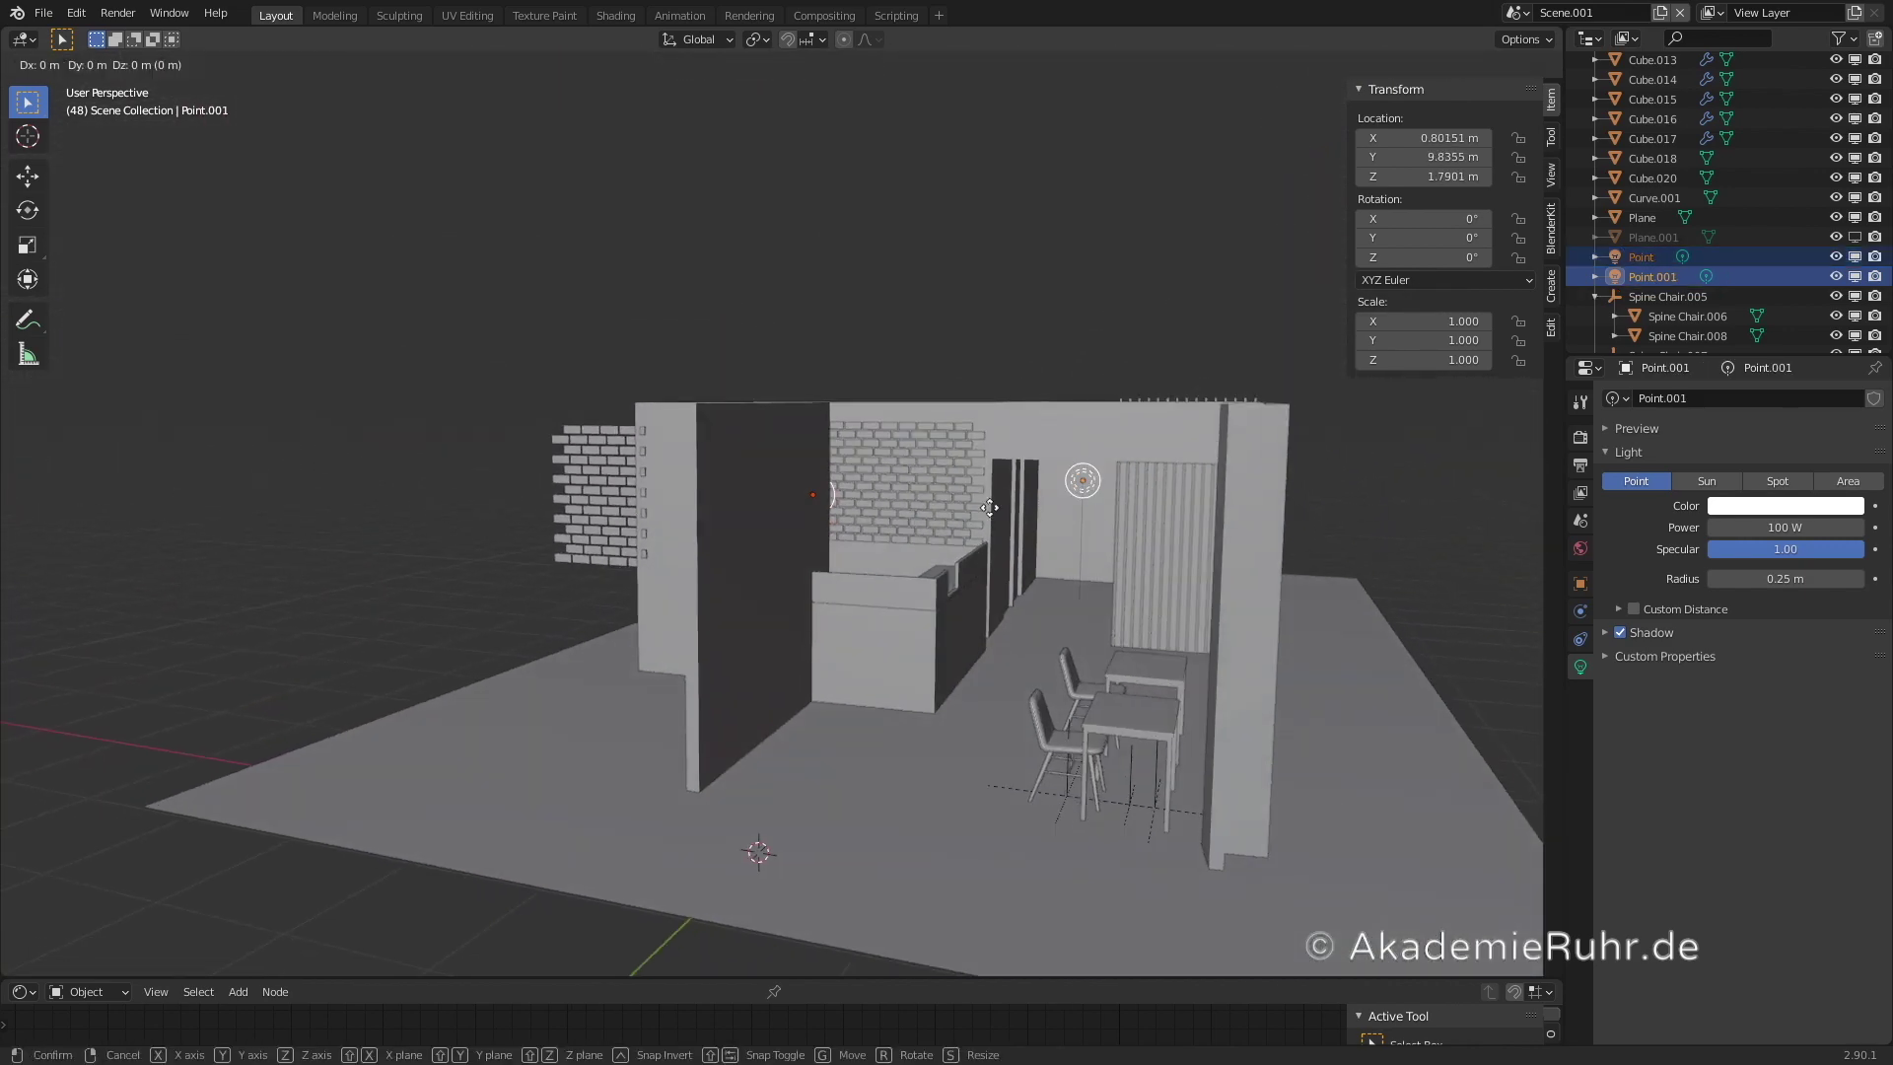
pyautogui.click(987, 470)
pyautogui.click(1025, 321)
pyautogui.moveTo(1025, 320); pyautogui.dragTo(976, 406, button='middle')
# - Duplicate the back-room light in top view and place the copy beside the tables, about X 1.27 m, Y 4.27 m
pyautogui.click(1224, 383)
pyautogui.moveTo(1183, 345); pyautogui.dragTo(1175, 397, button='middle')
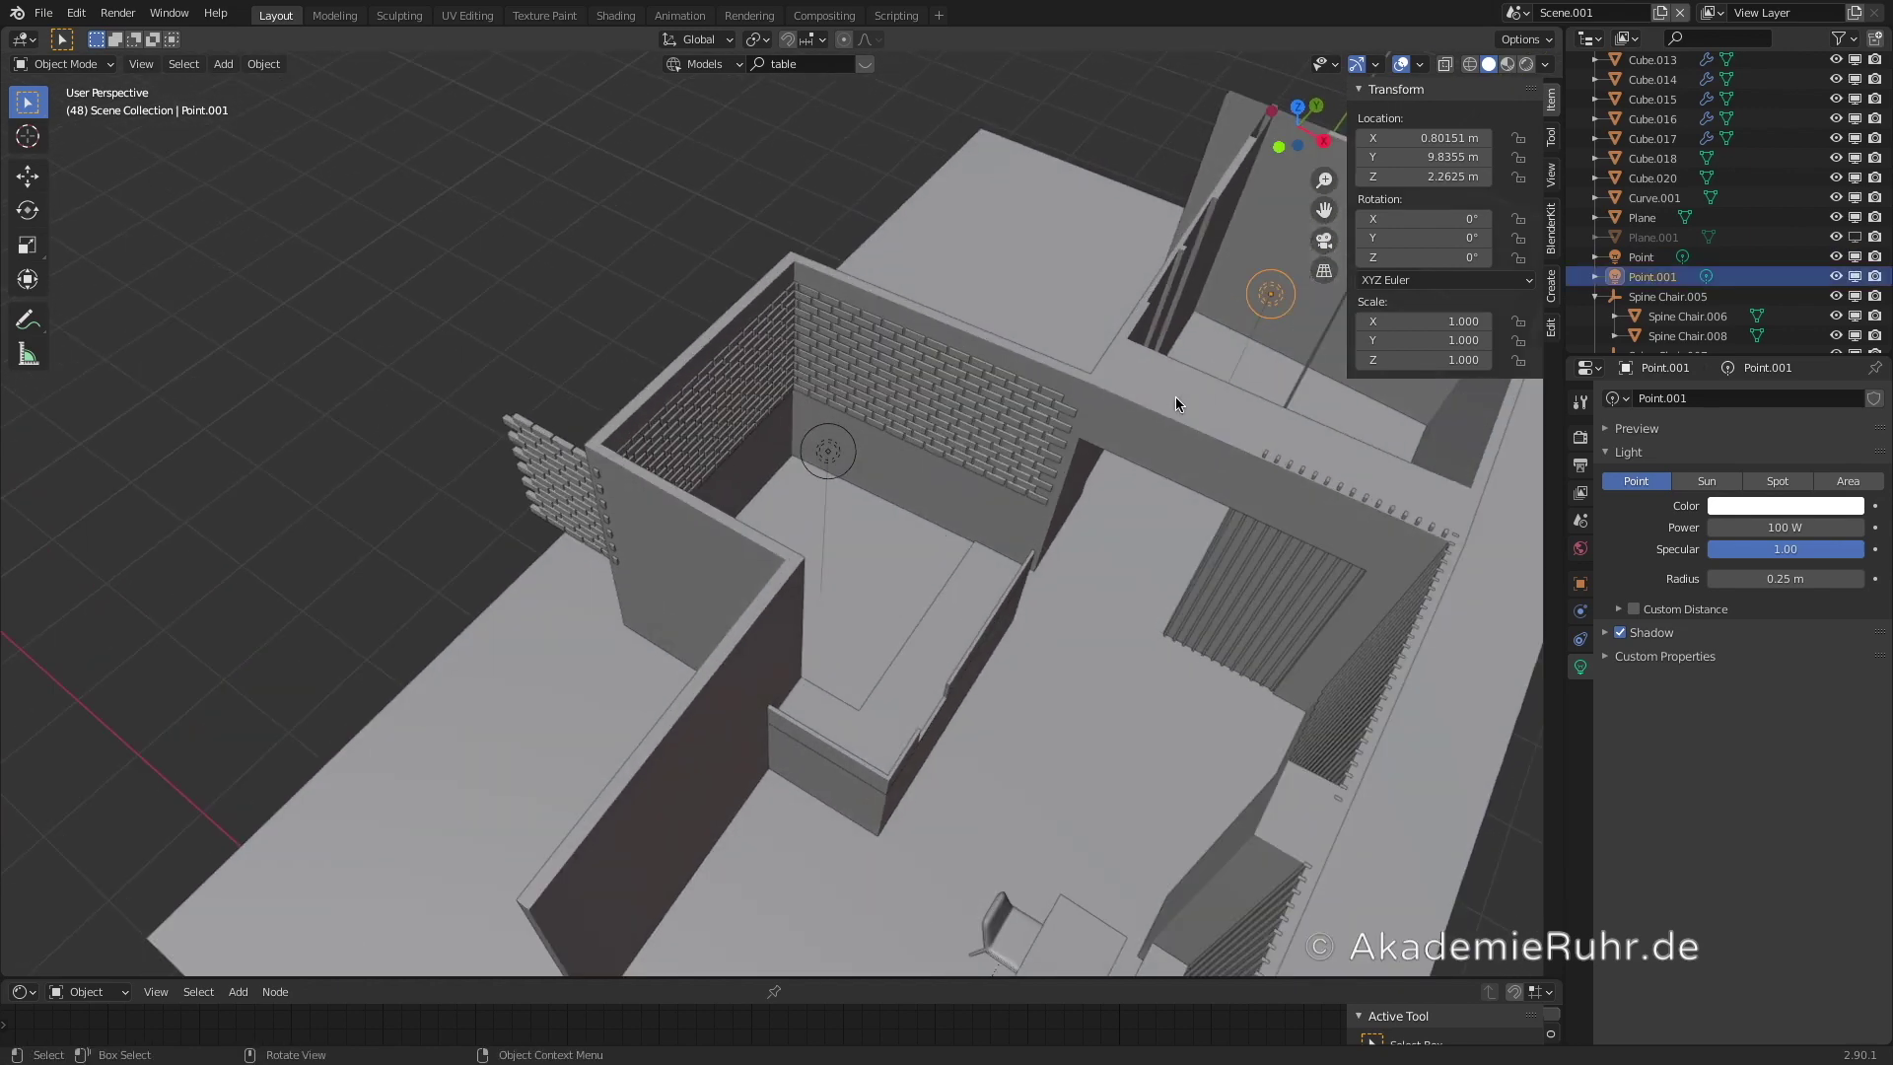
pyautogui.press('KP_7')
pyautogui.scroll(-3, 1175, 397)
pyautogui.hotkey('shift', 'd')
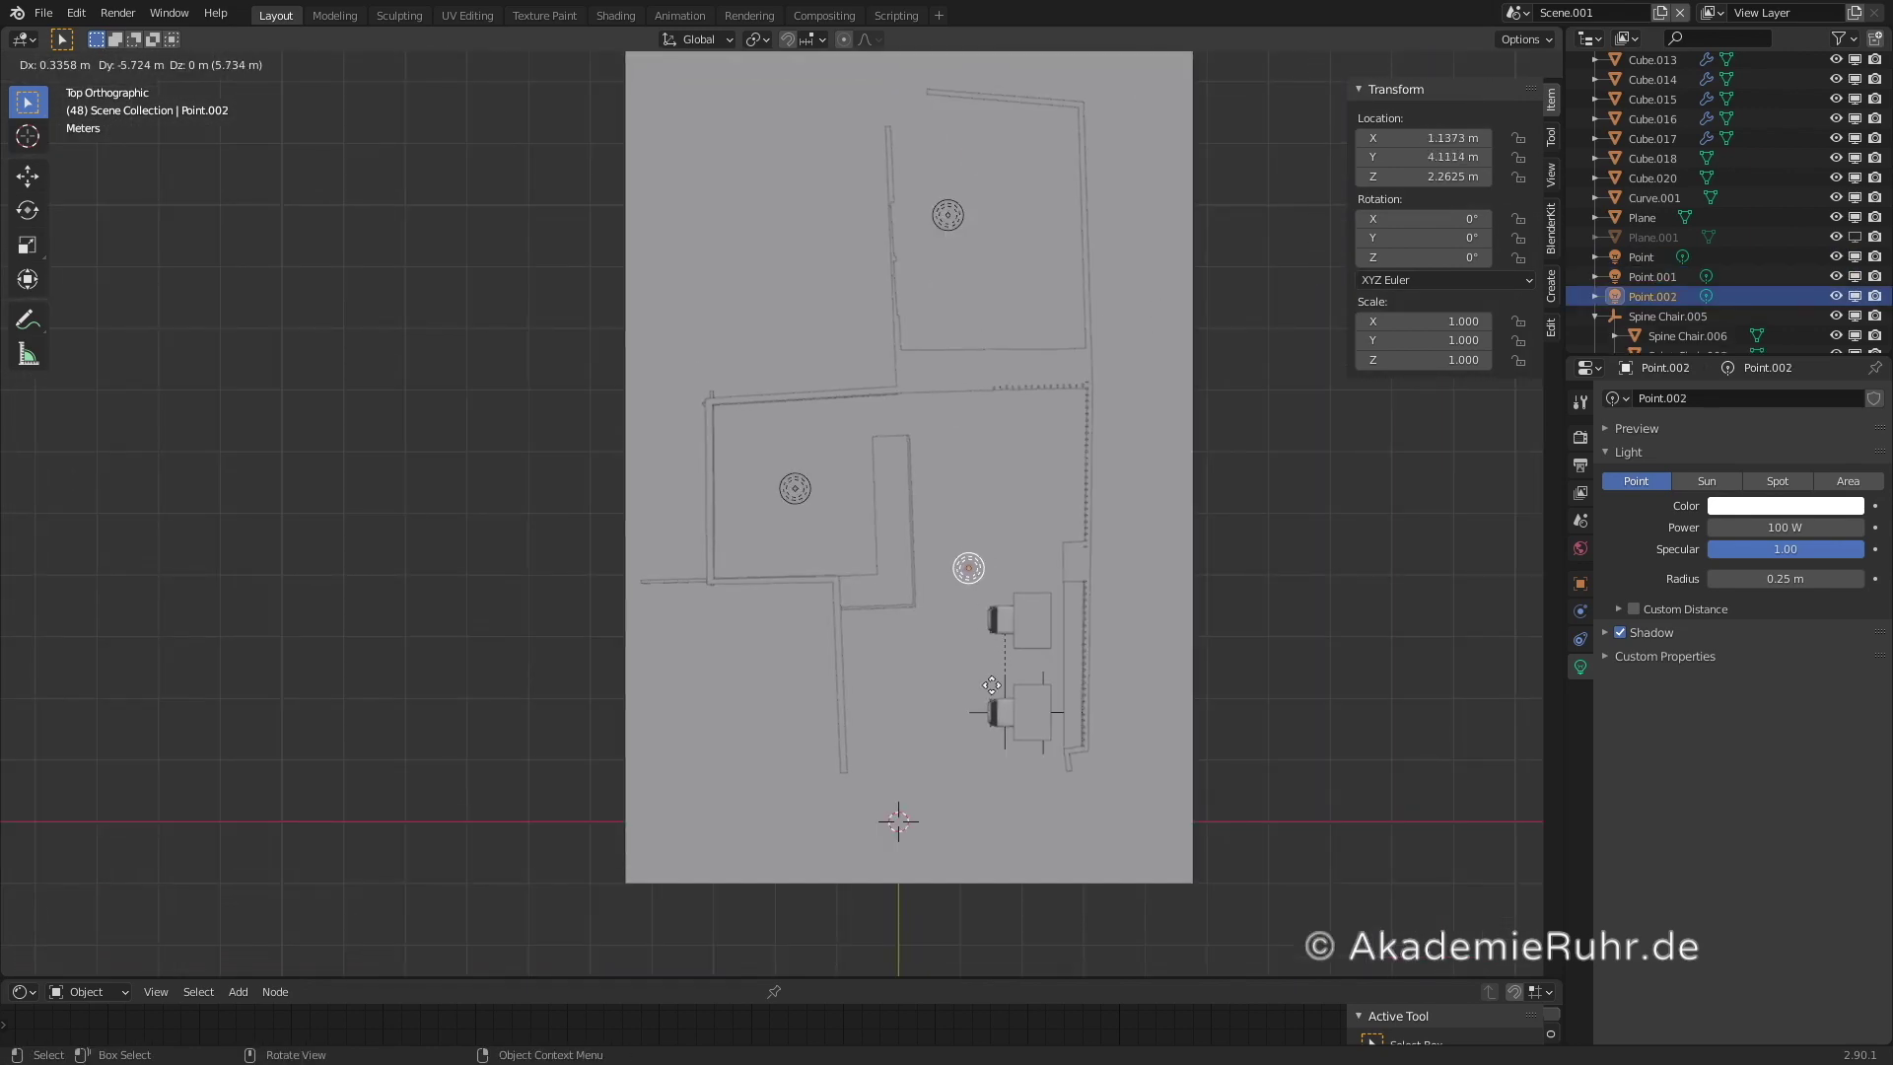
pyautogui.click(999, 680)
# - Show the ceiling plane again and view the room's interior in rendered shading
pyautogui.moveTo(999, 681); pyautogui.dragTo(867, 567, button='middle')
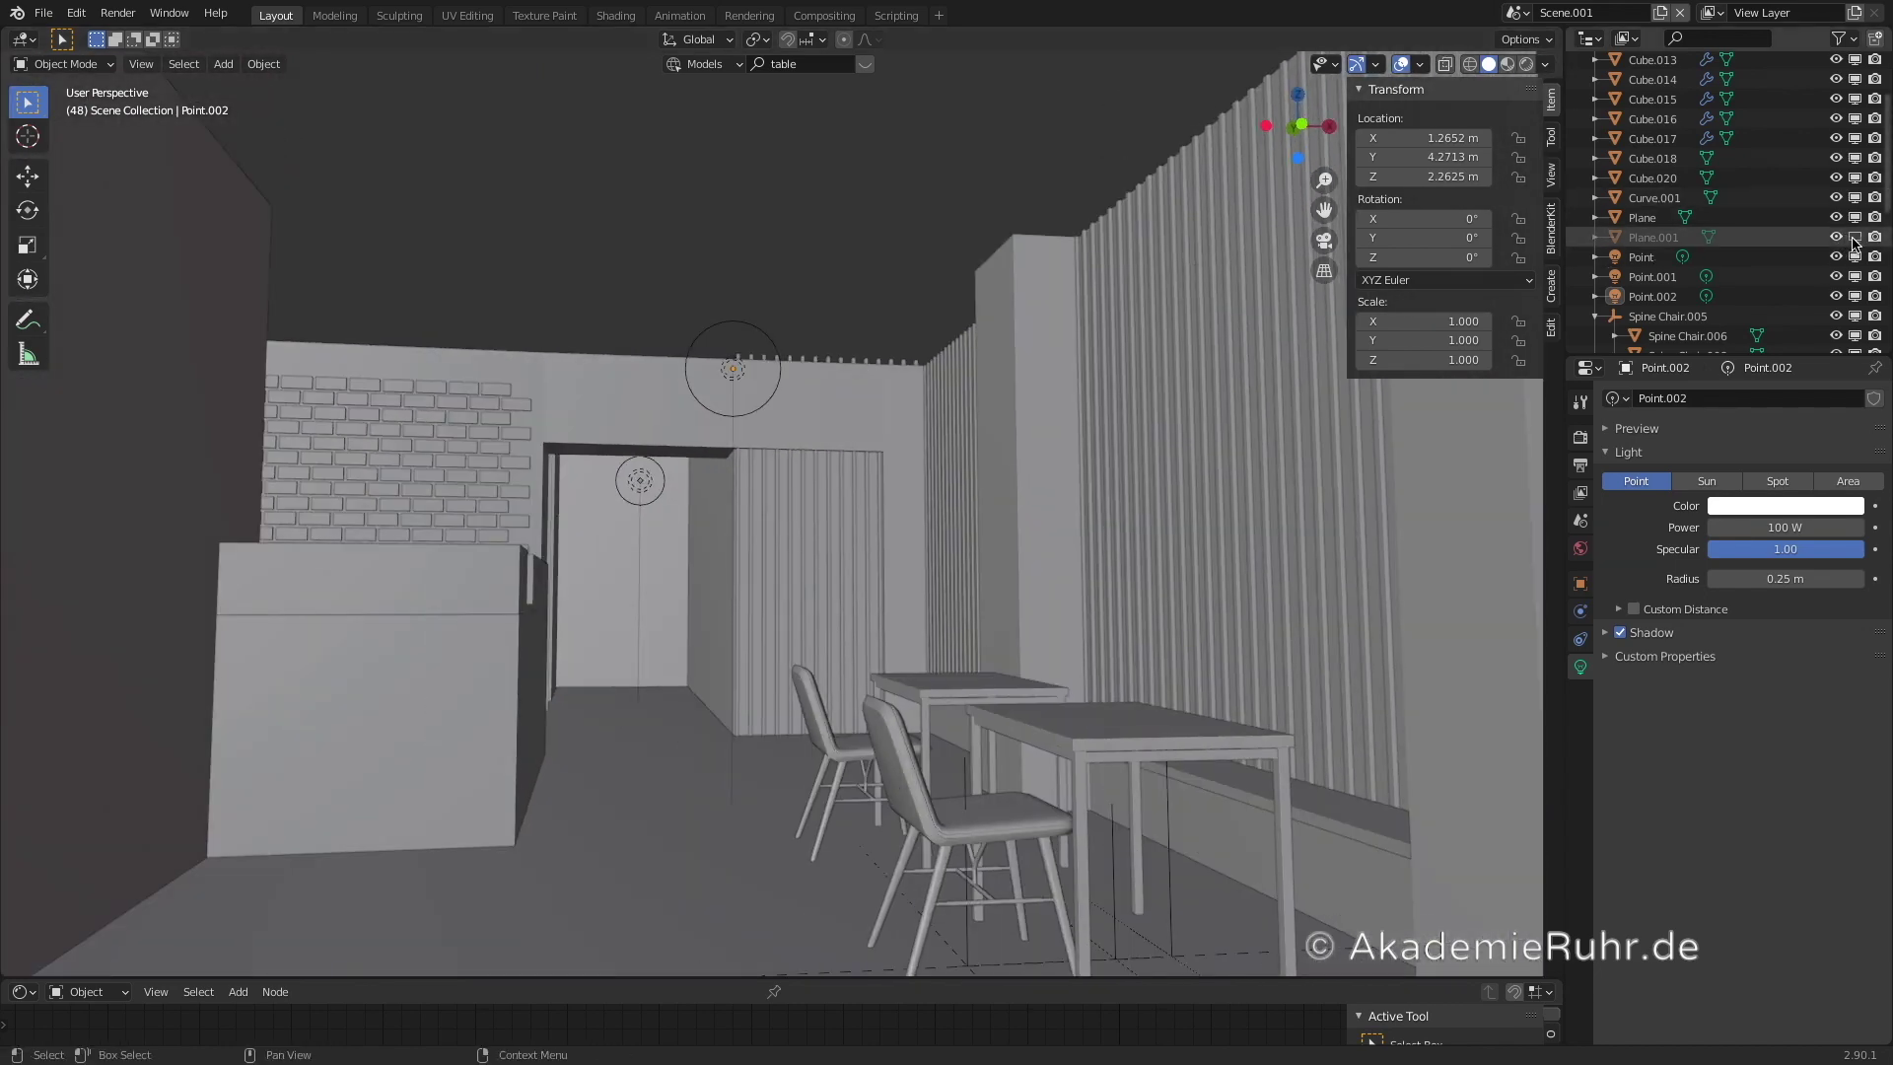
pyautogui.click(1508, 65)
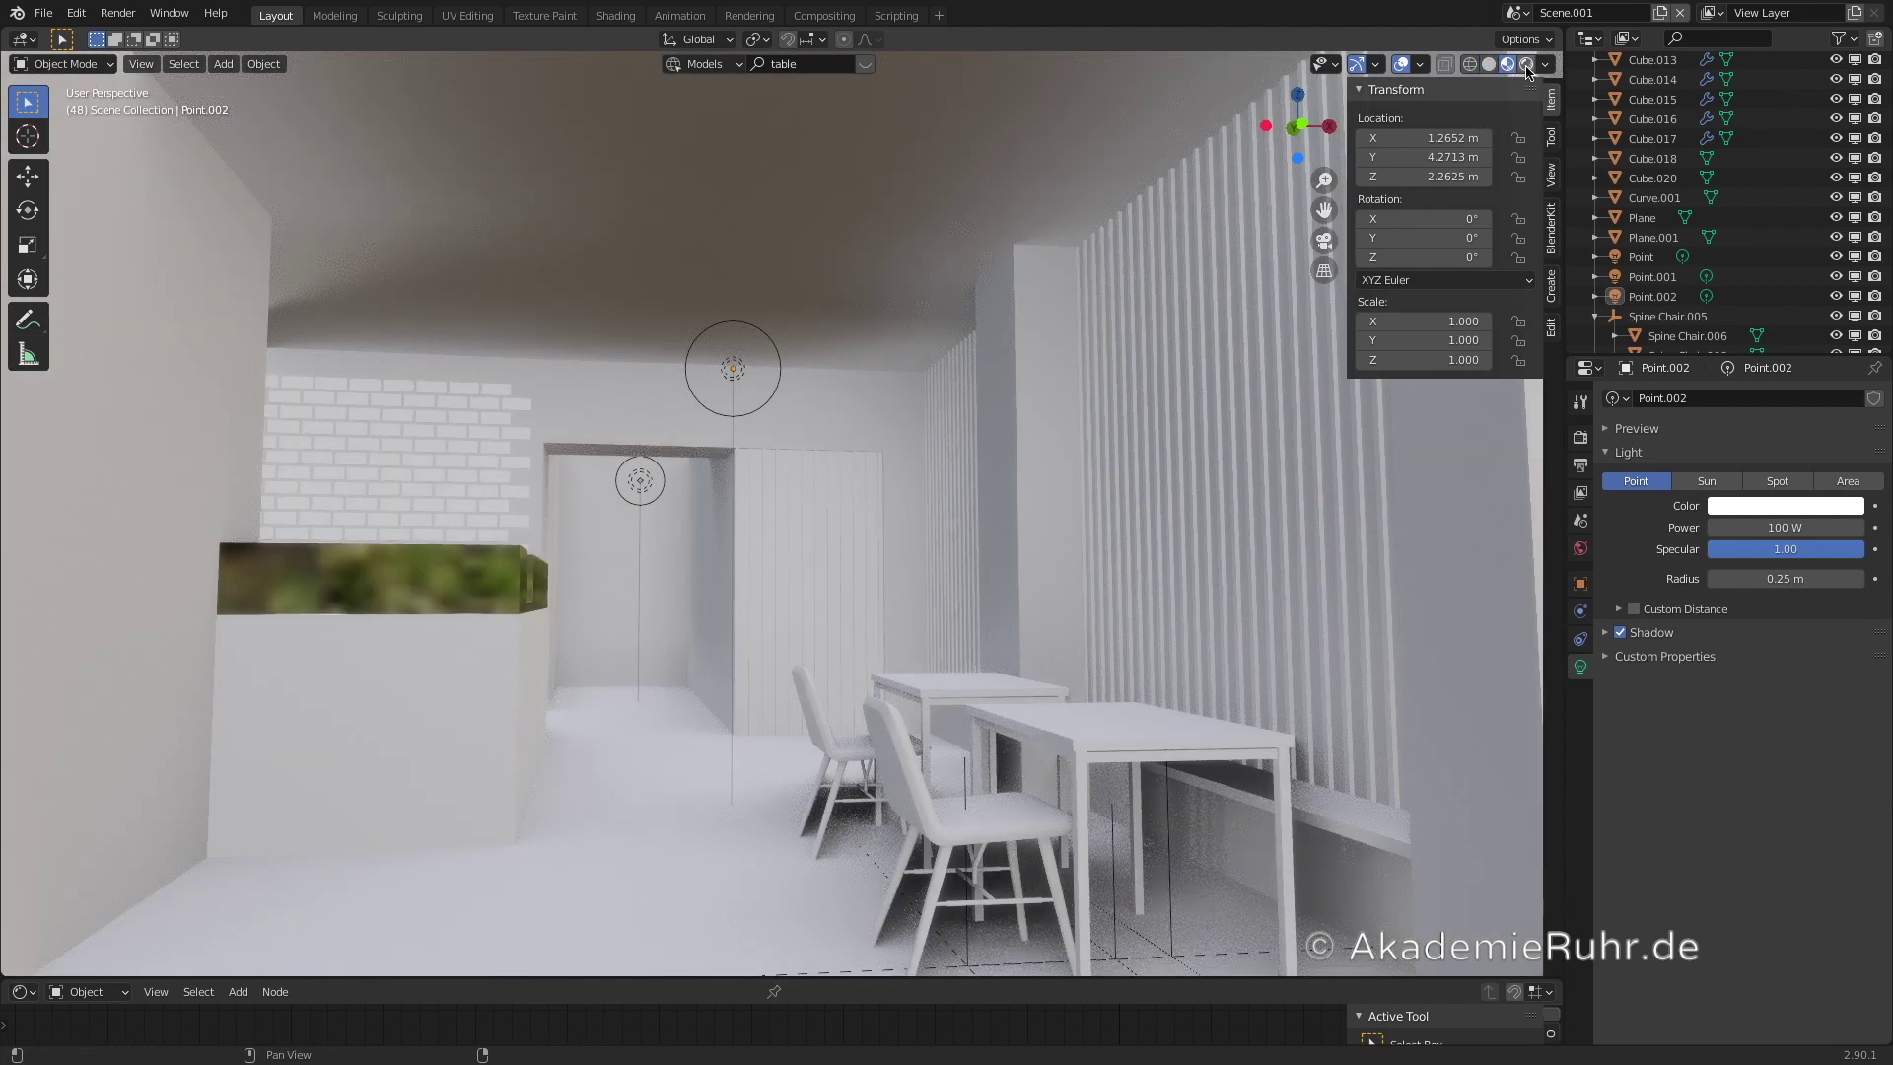
pyautogui.click(1526, 65)
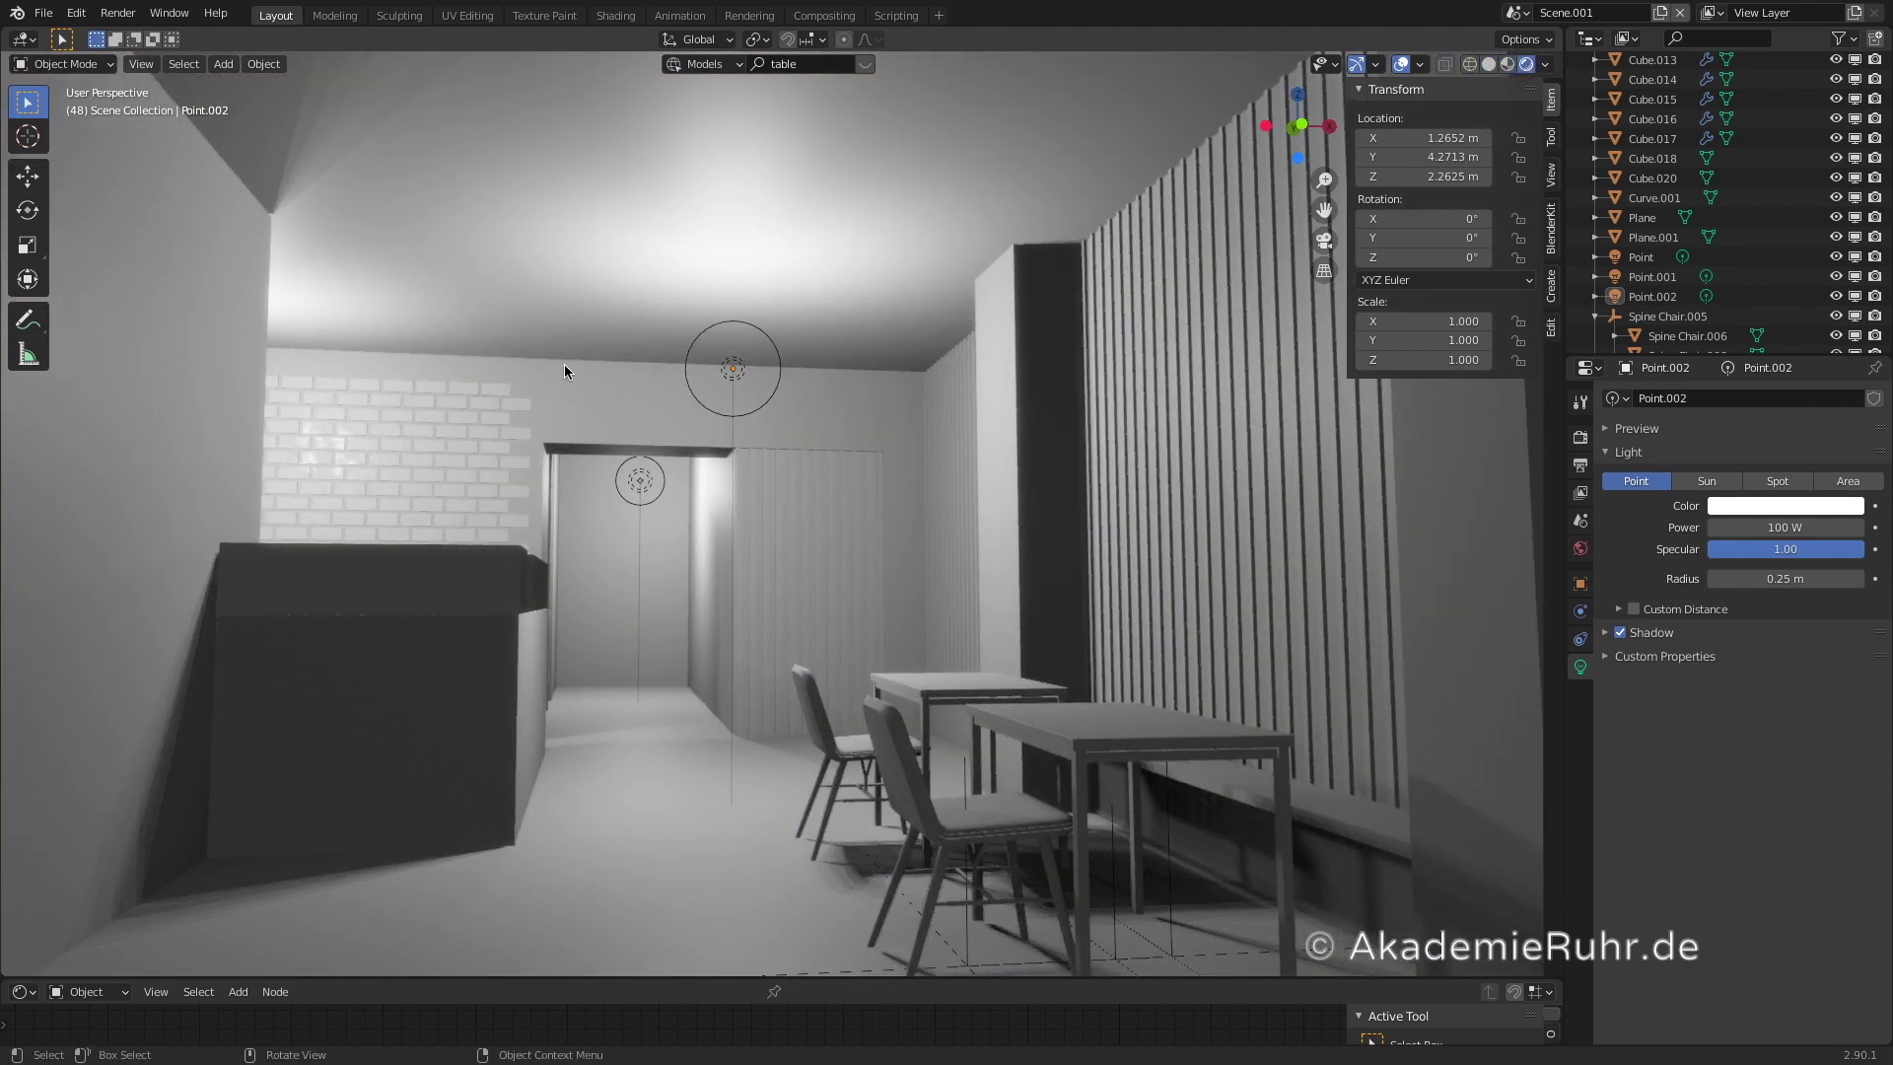
# - Move the dining-area light along the Y axis to about 2.6 m and set its color to pale blue
pyautogui.click(740, 370)
pyautogui.press('g')
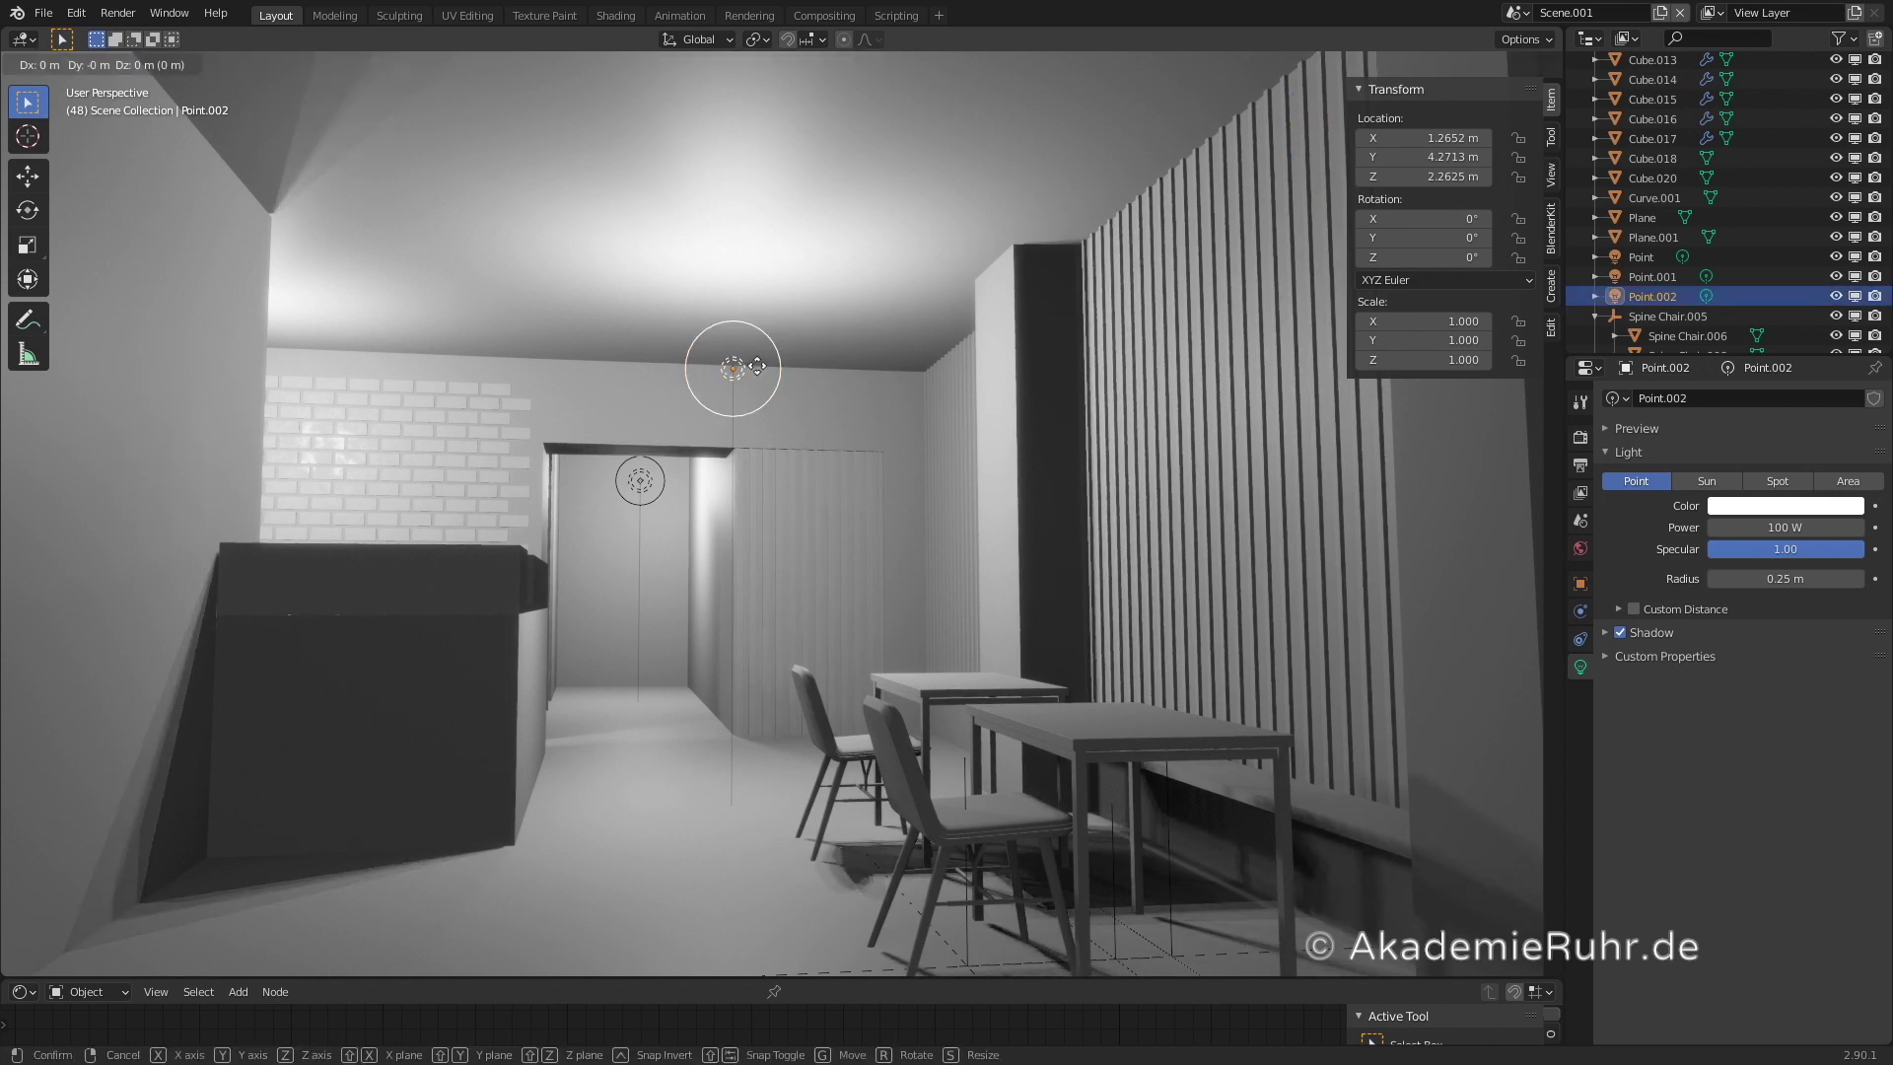
pyautogui.press('y')
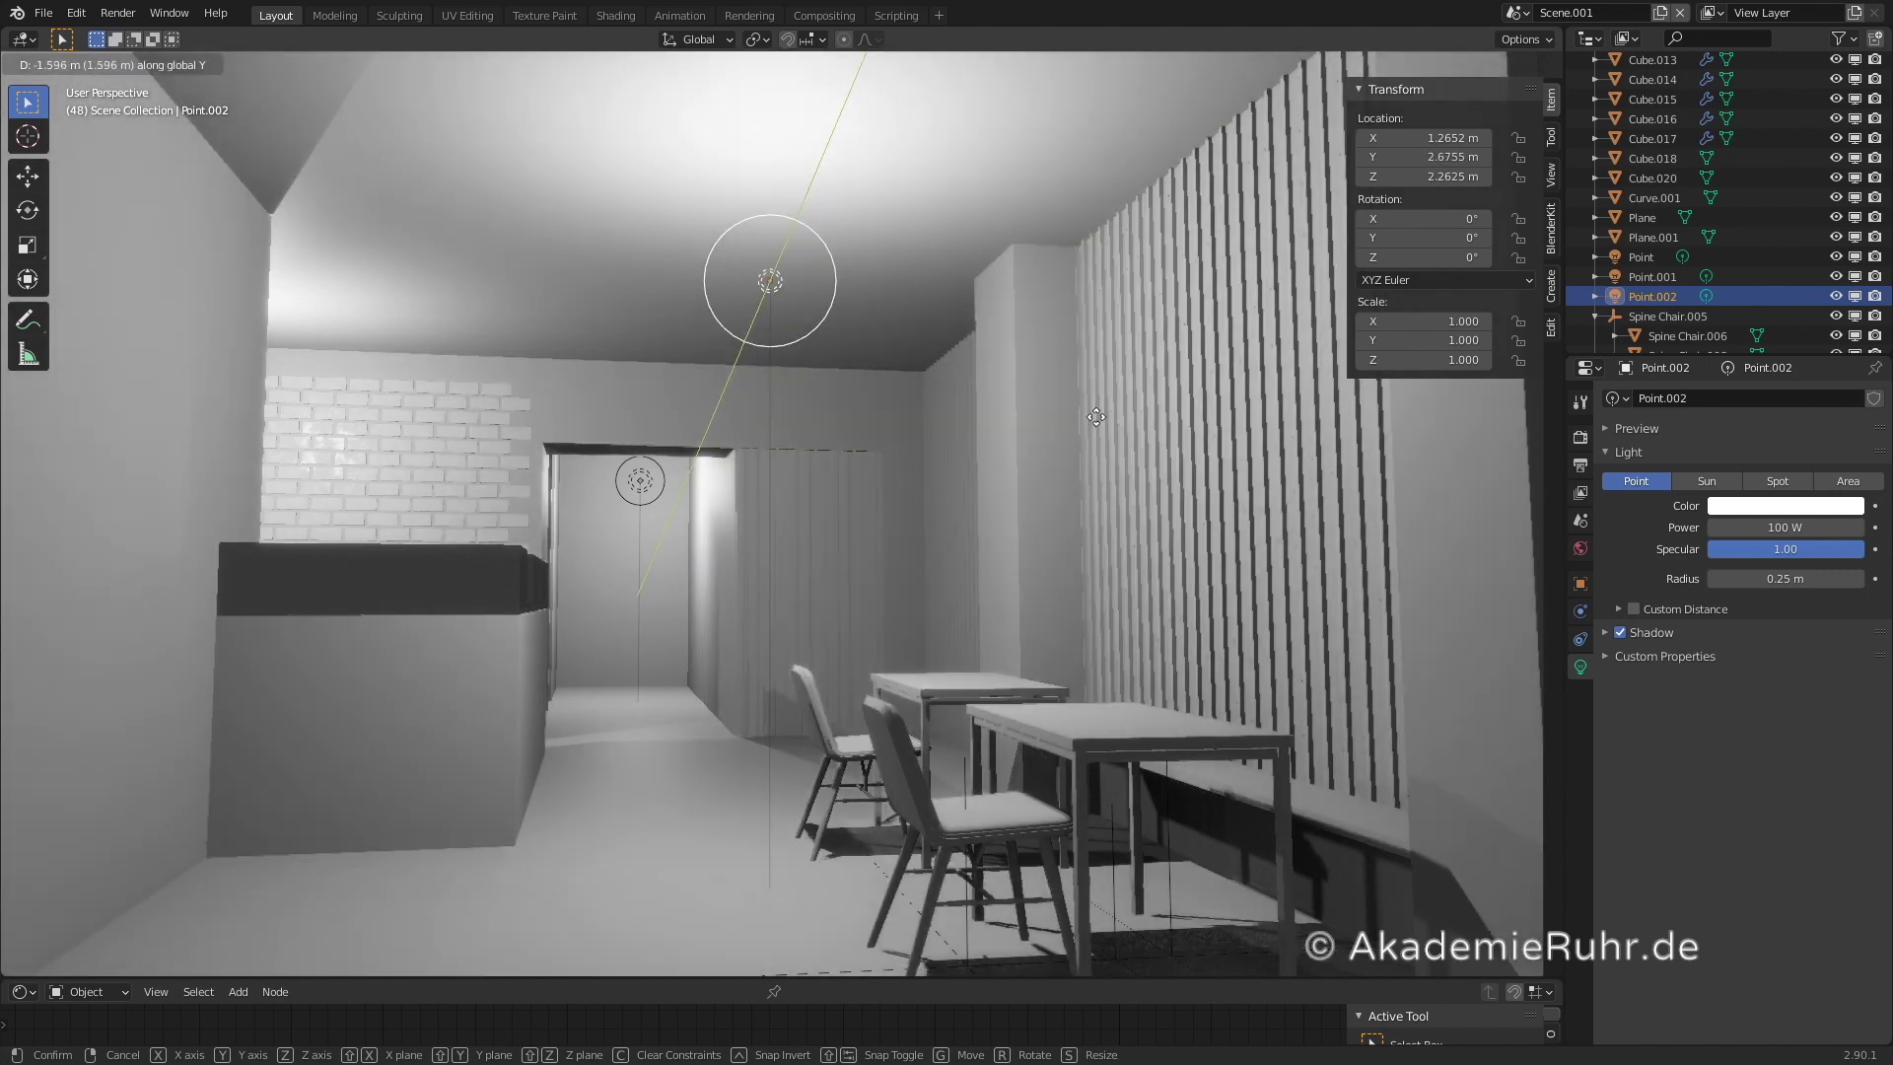
pyautogui.click(1094, 418)
pyautogui.click(1775, 507)
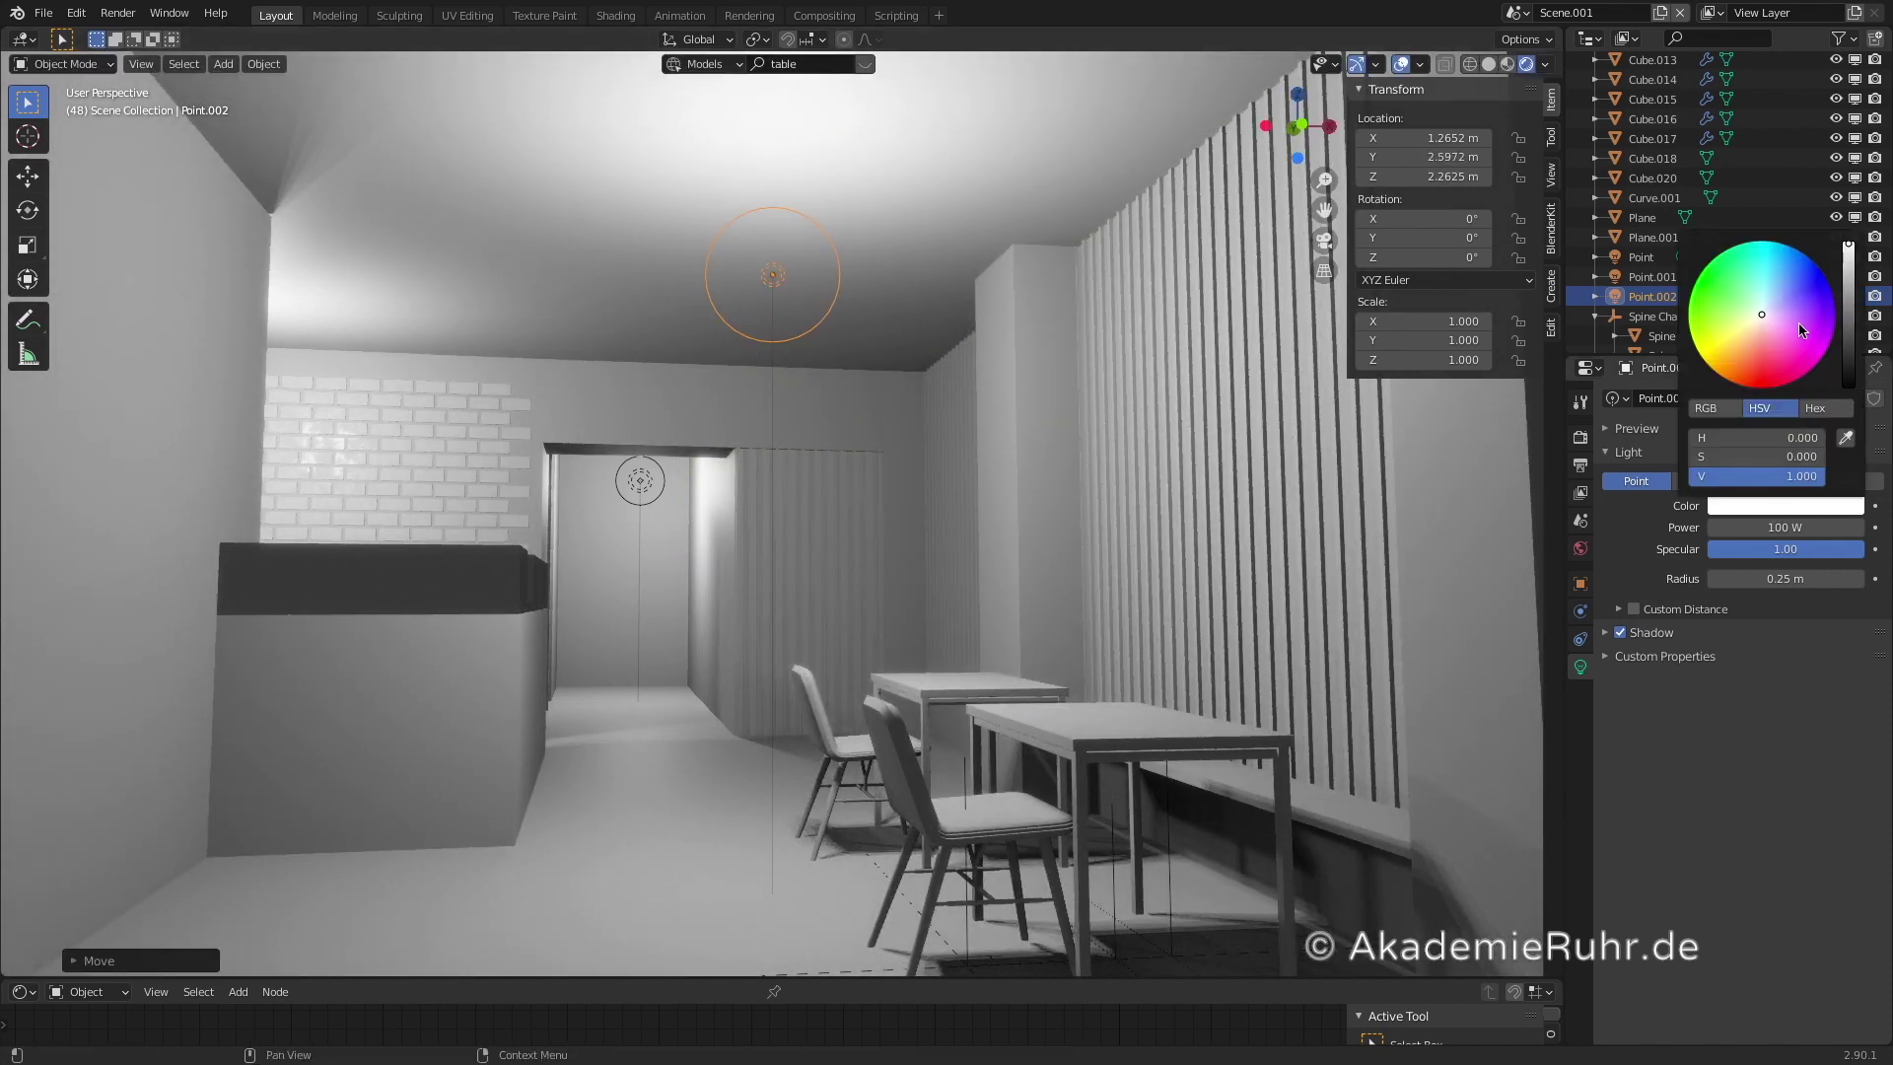
pyautogui.click(1767, 306)
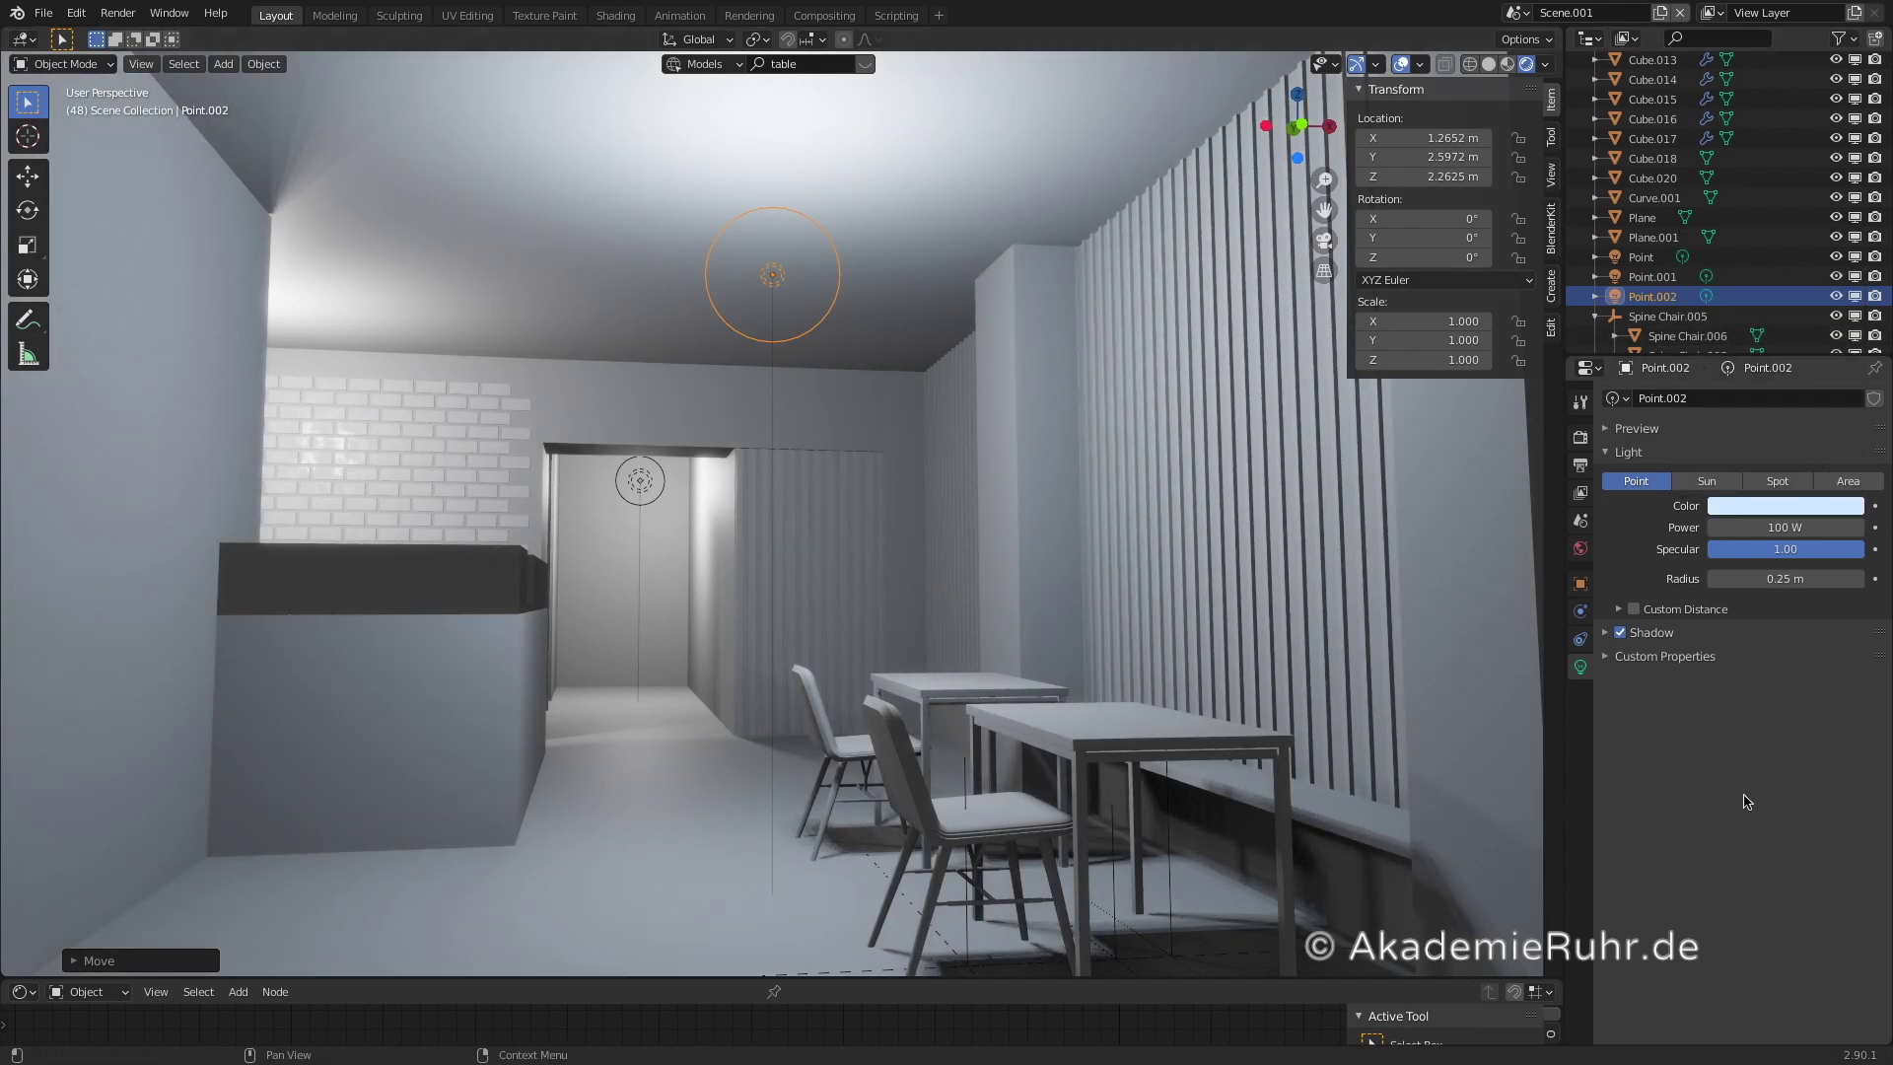
# - Create a new material for the front table, set its Roughness to 0 and name it GLoss
pyautogui.click(1101, 729)
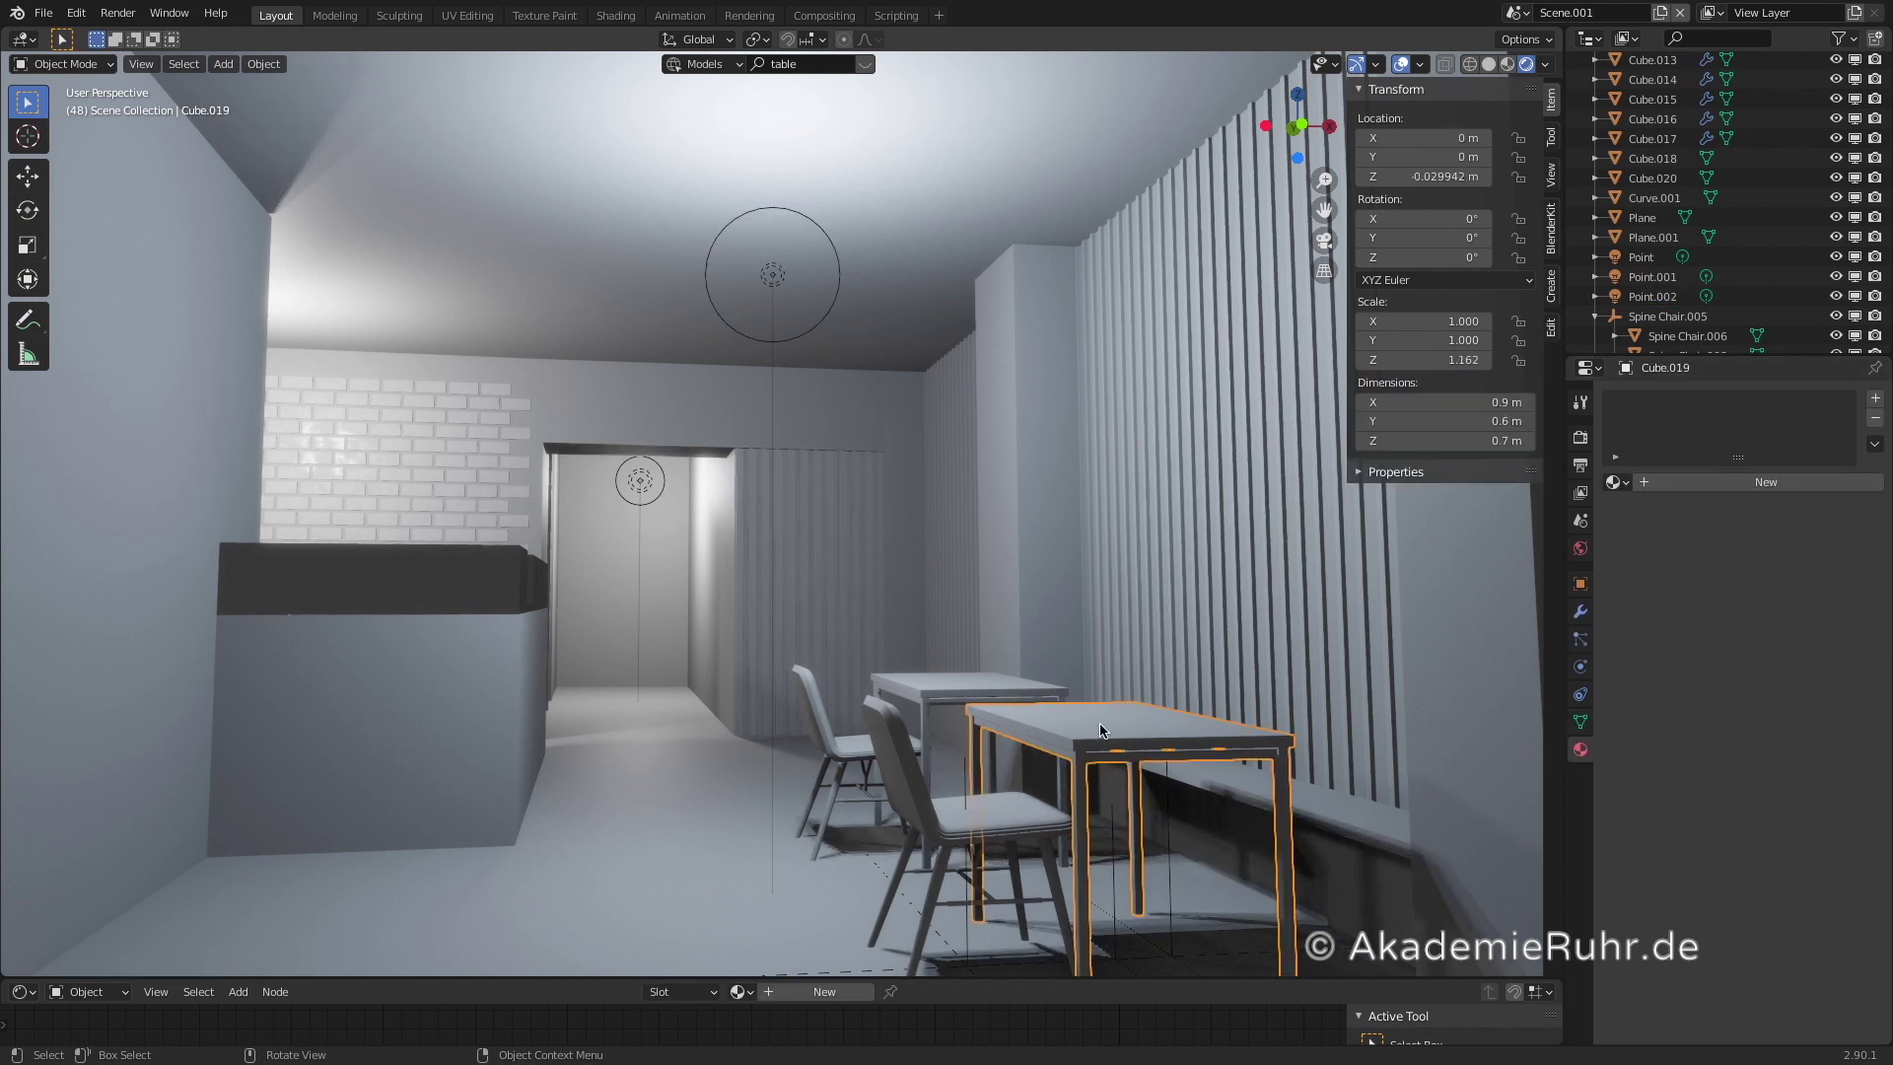
pyautogui.click(1665, 489)
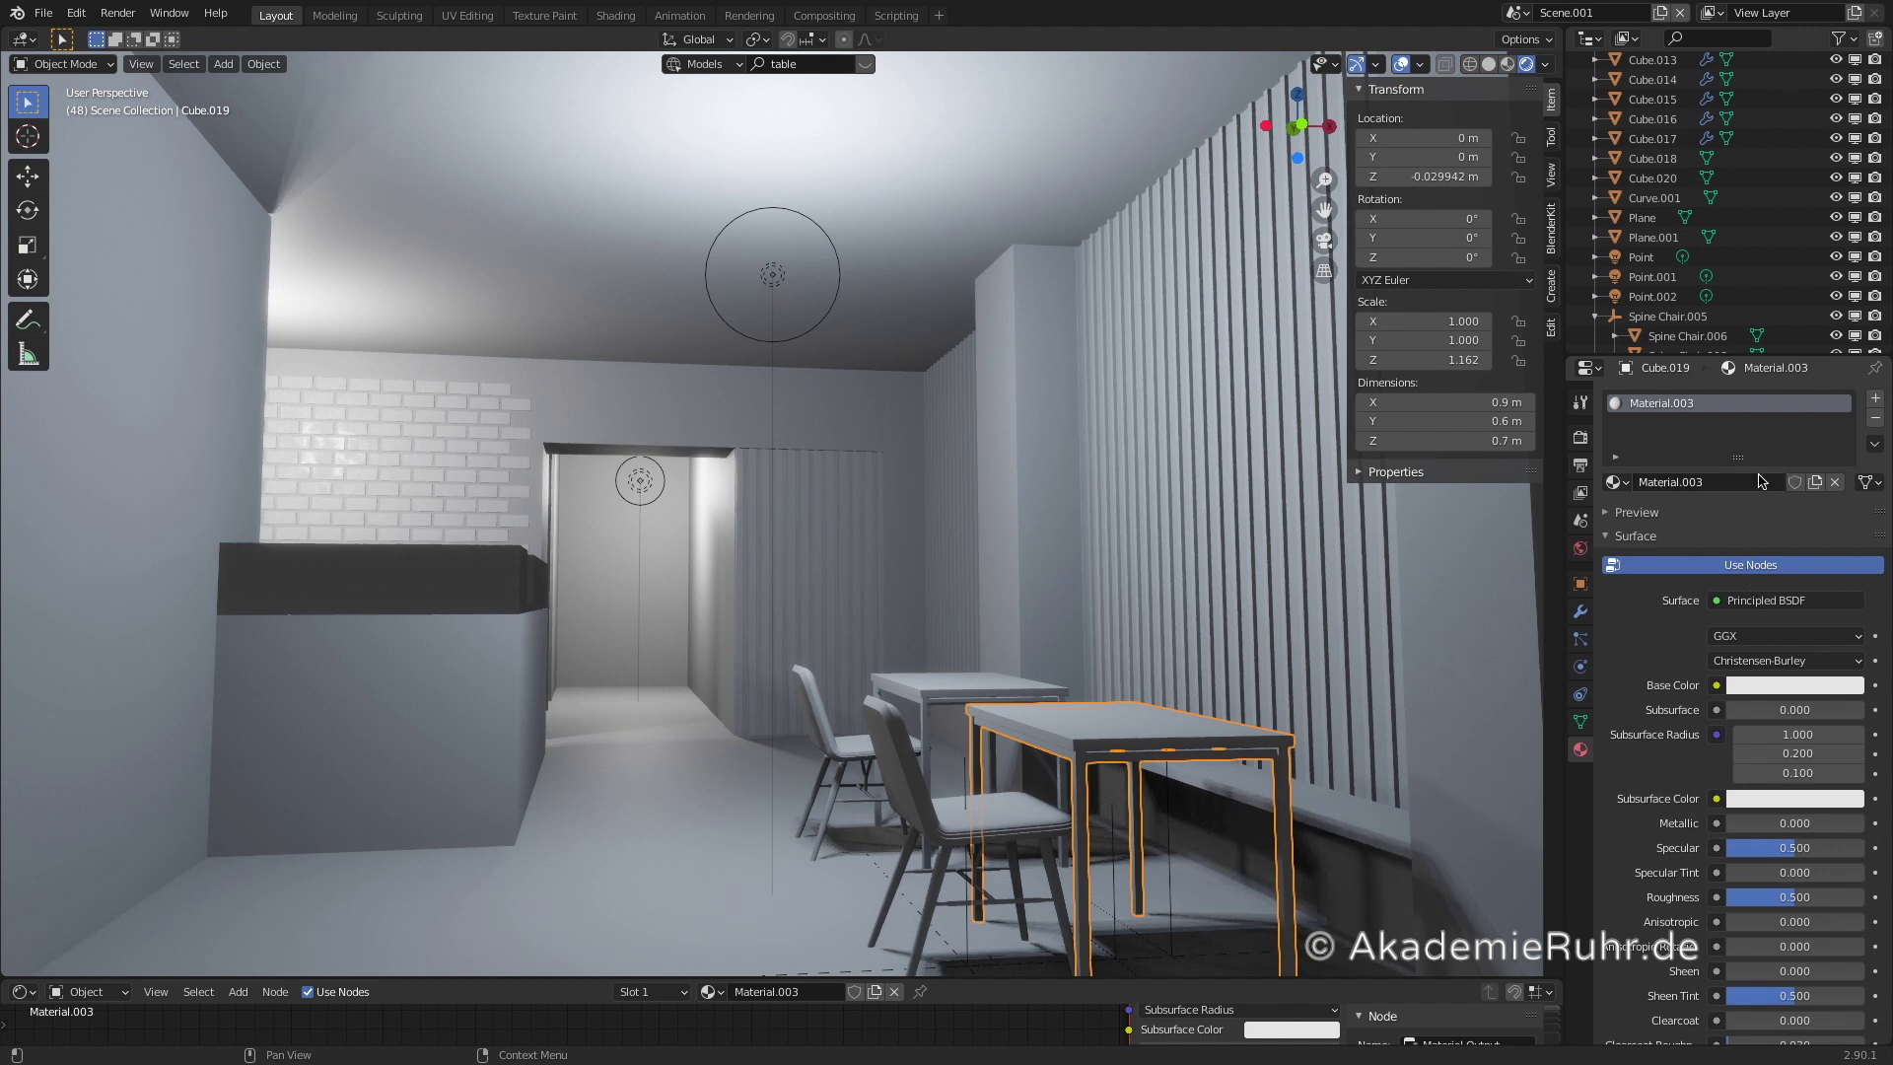
pyautogui.click(1615, 482)
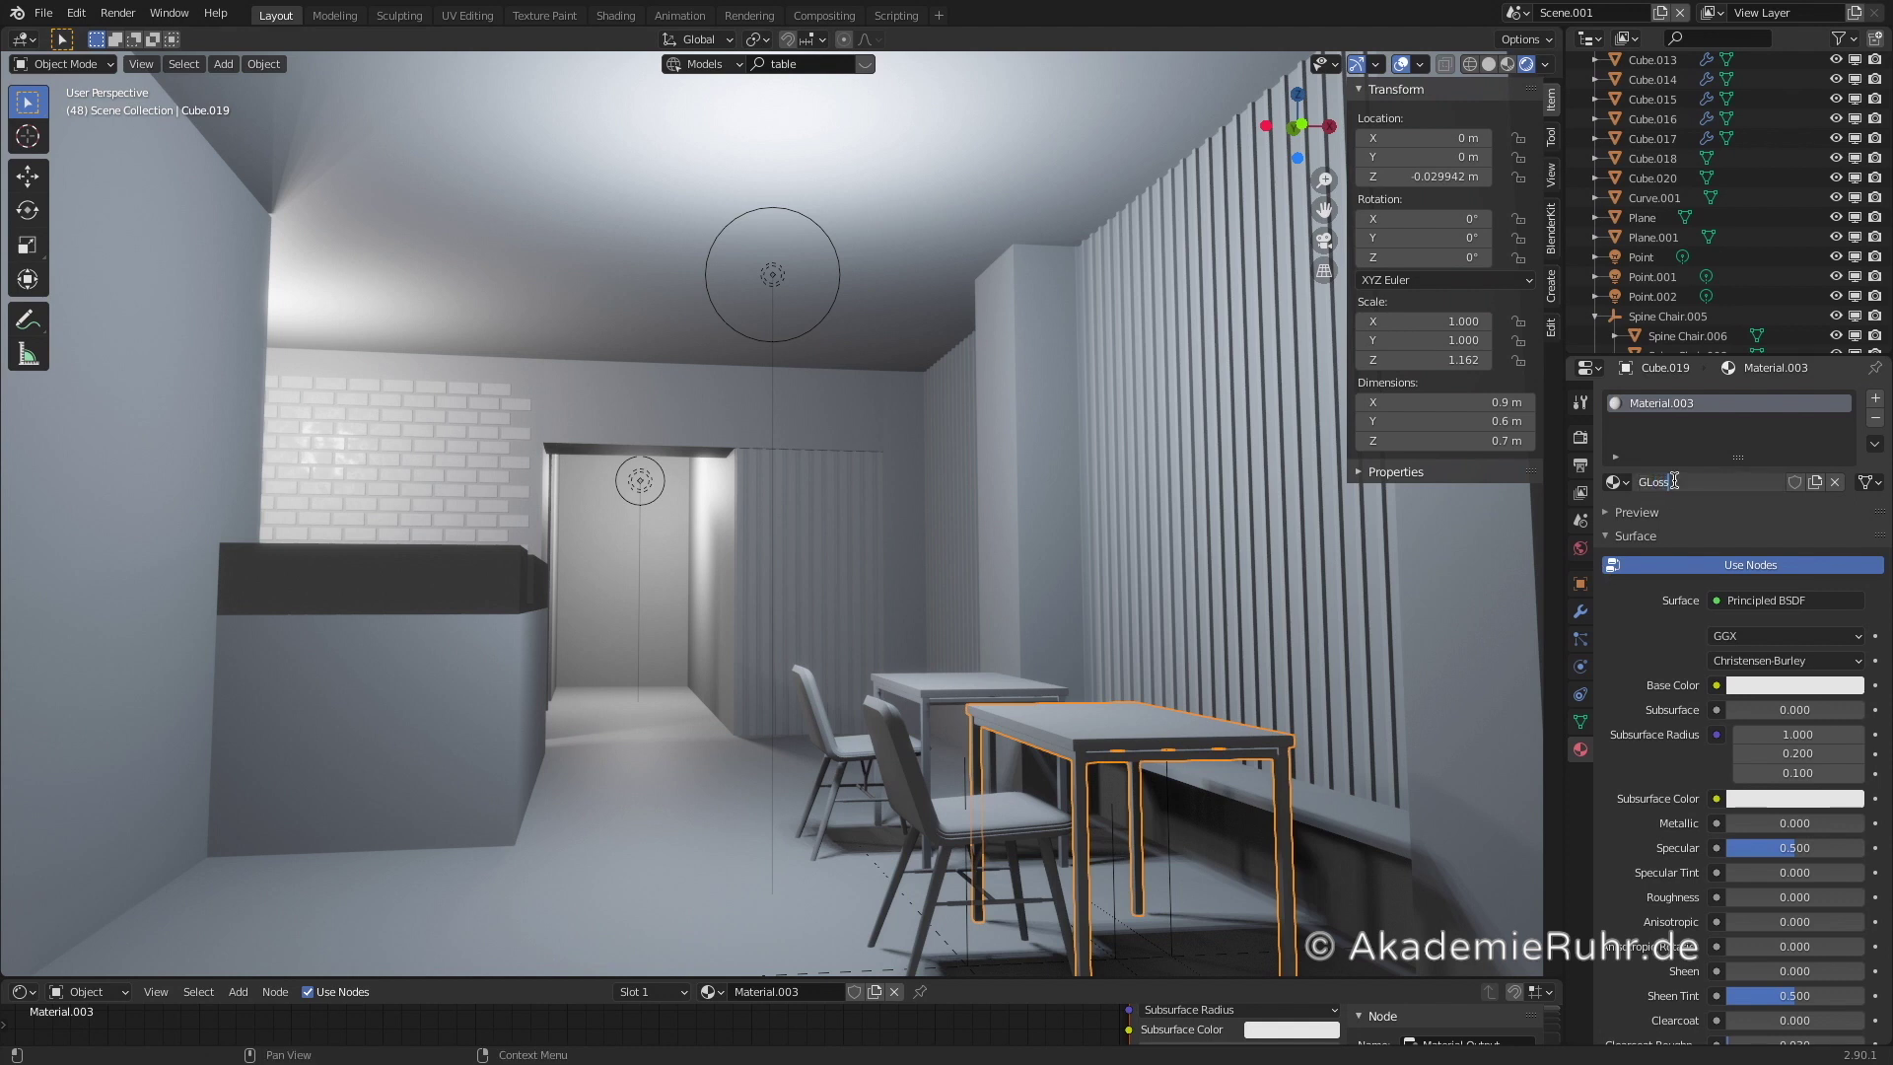
pyautogui.press('Return')
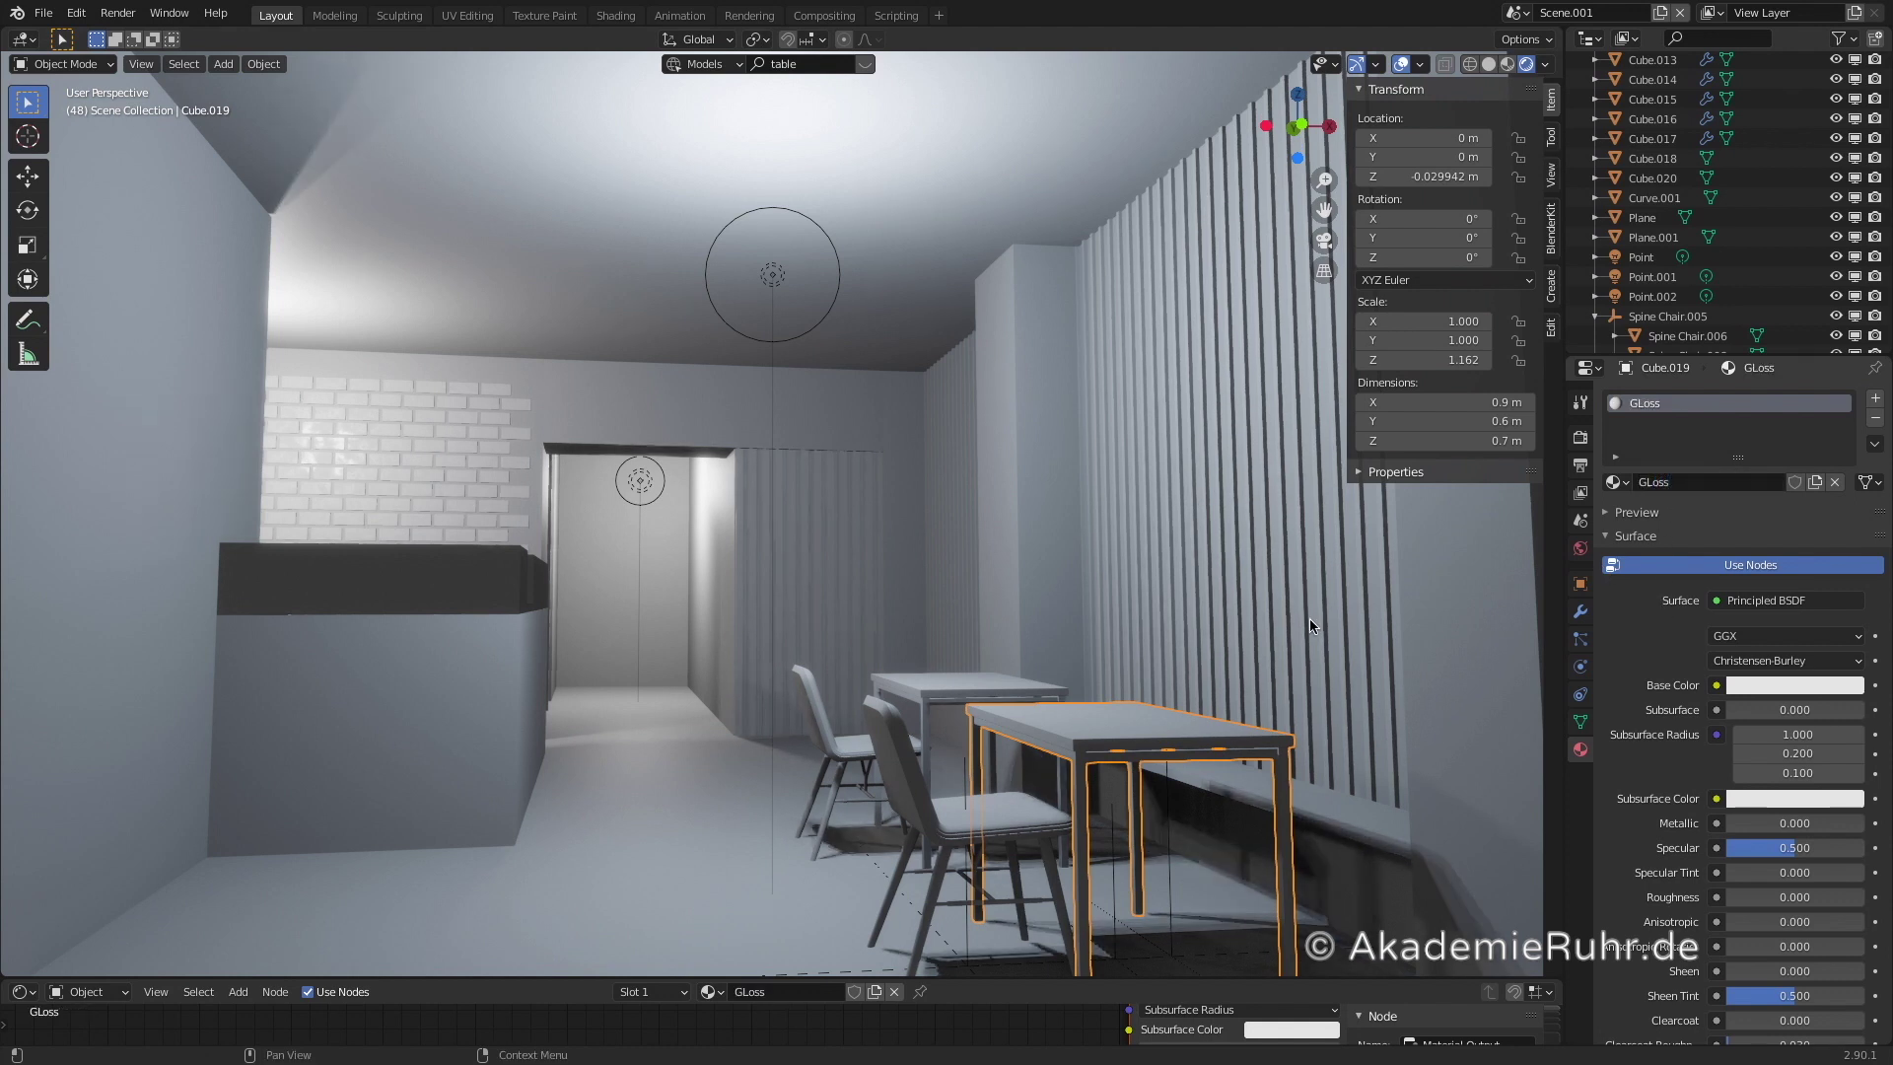
# - Assign the existing GLoss material to the rear table
pyautogui.click(941, 693)
pyautogui.click(1617, 483)
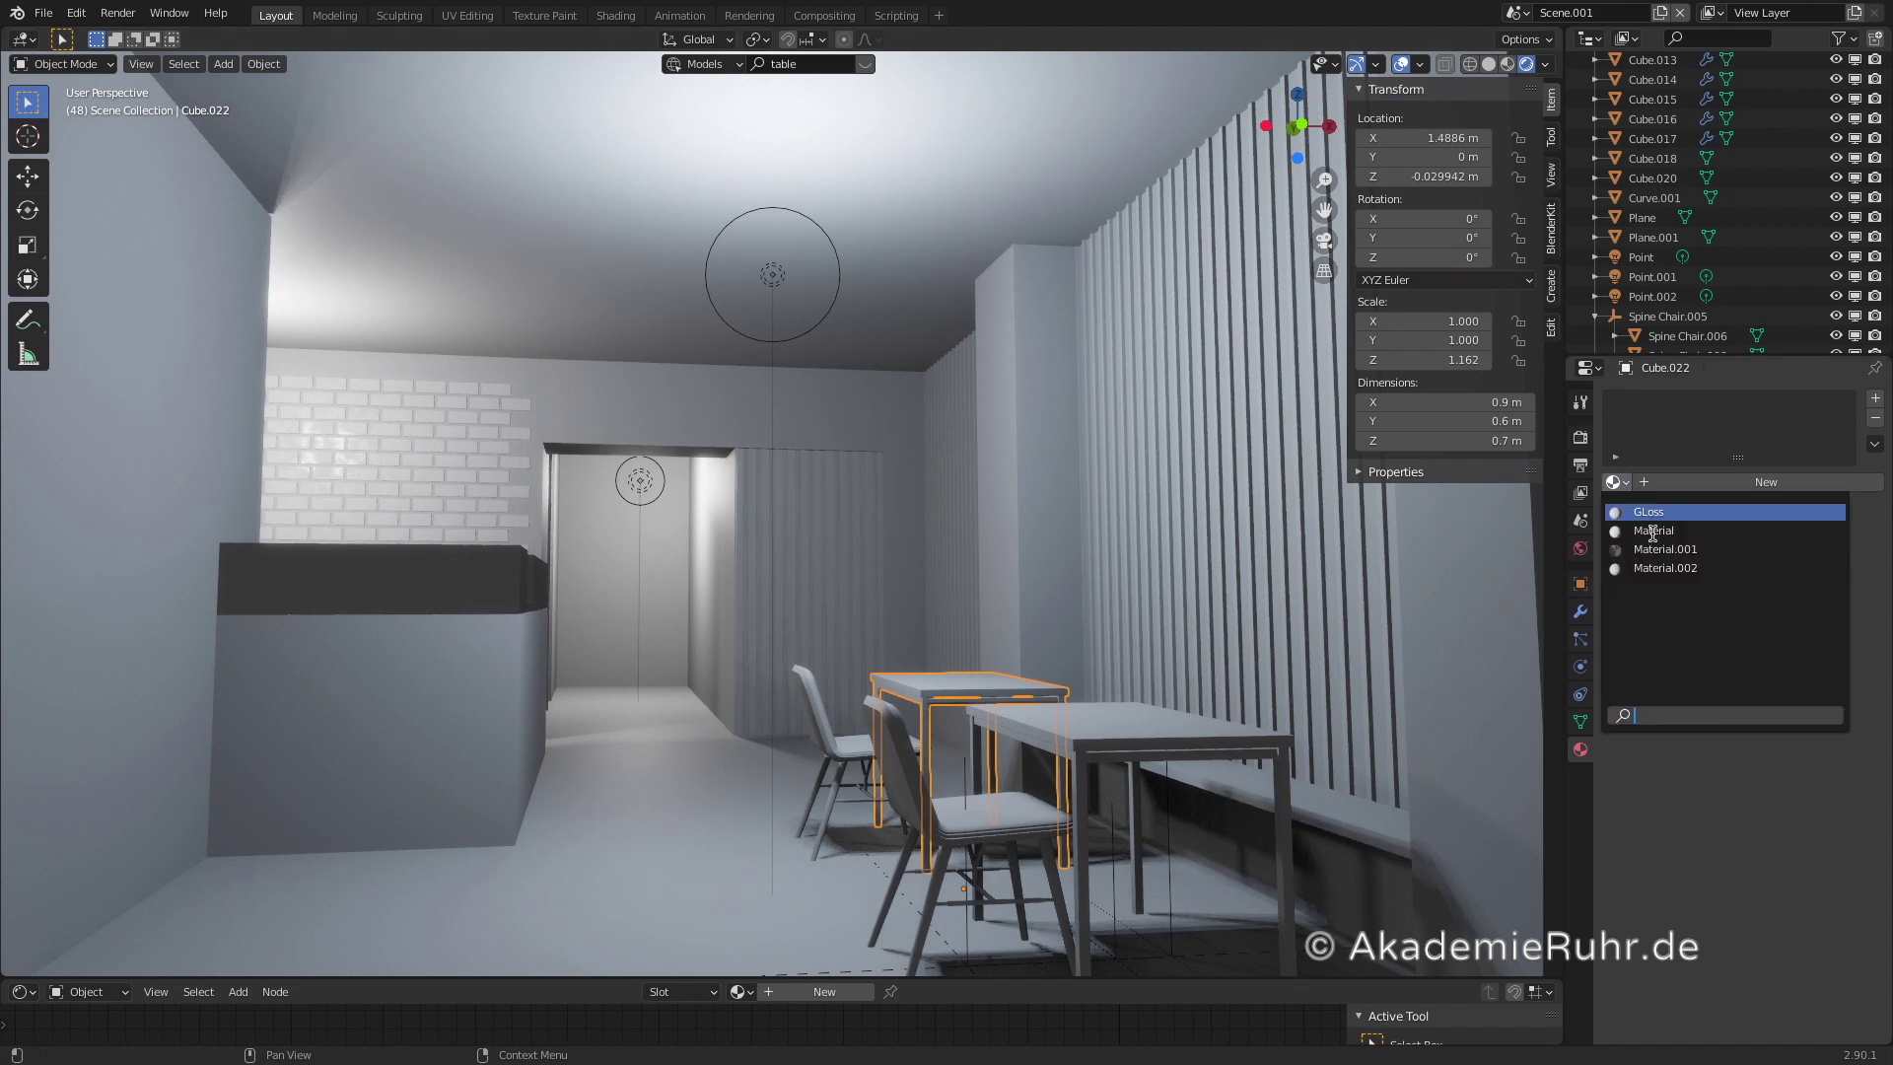
pyautogui.click(1655, 509)
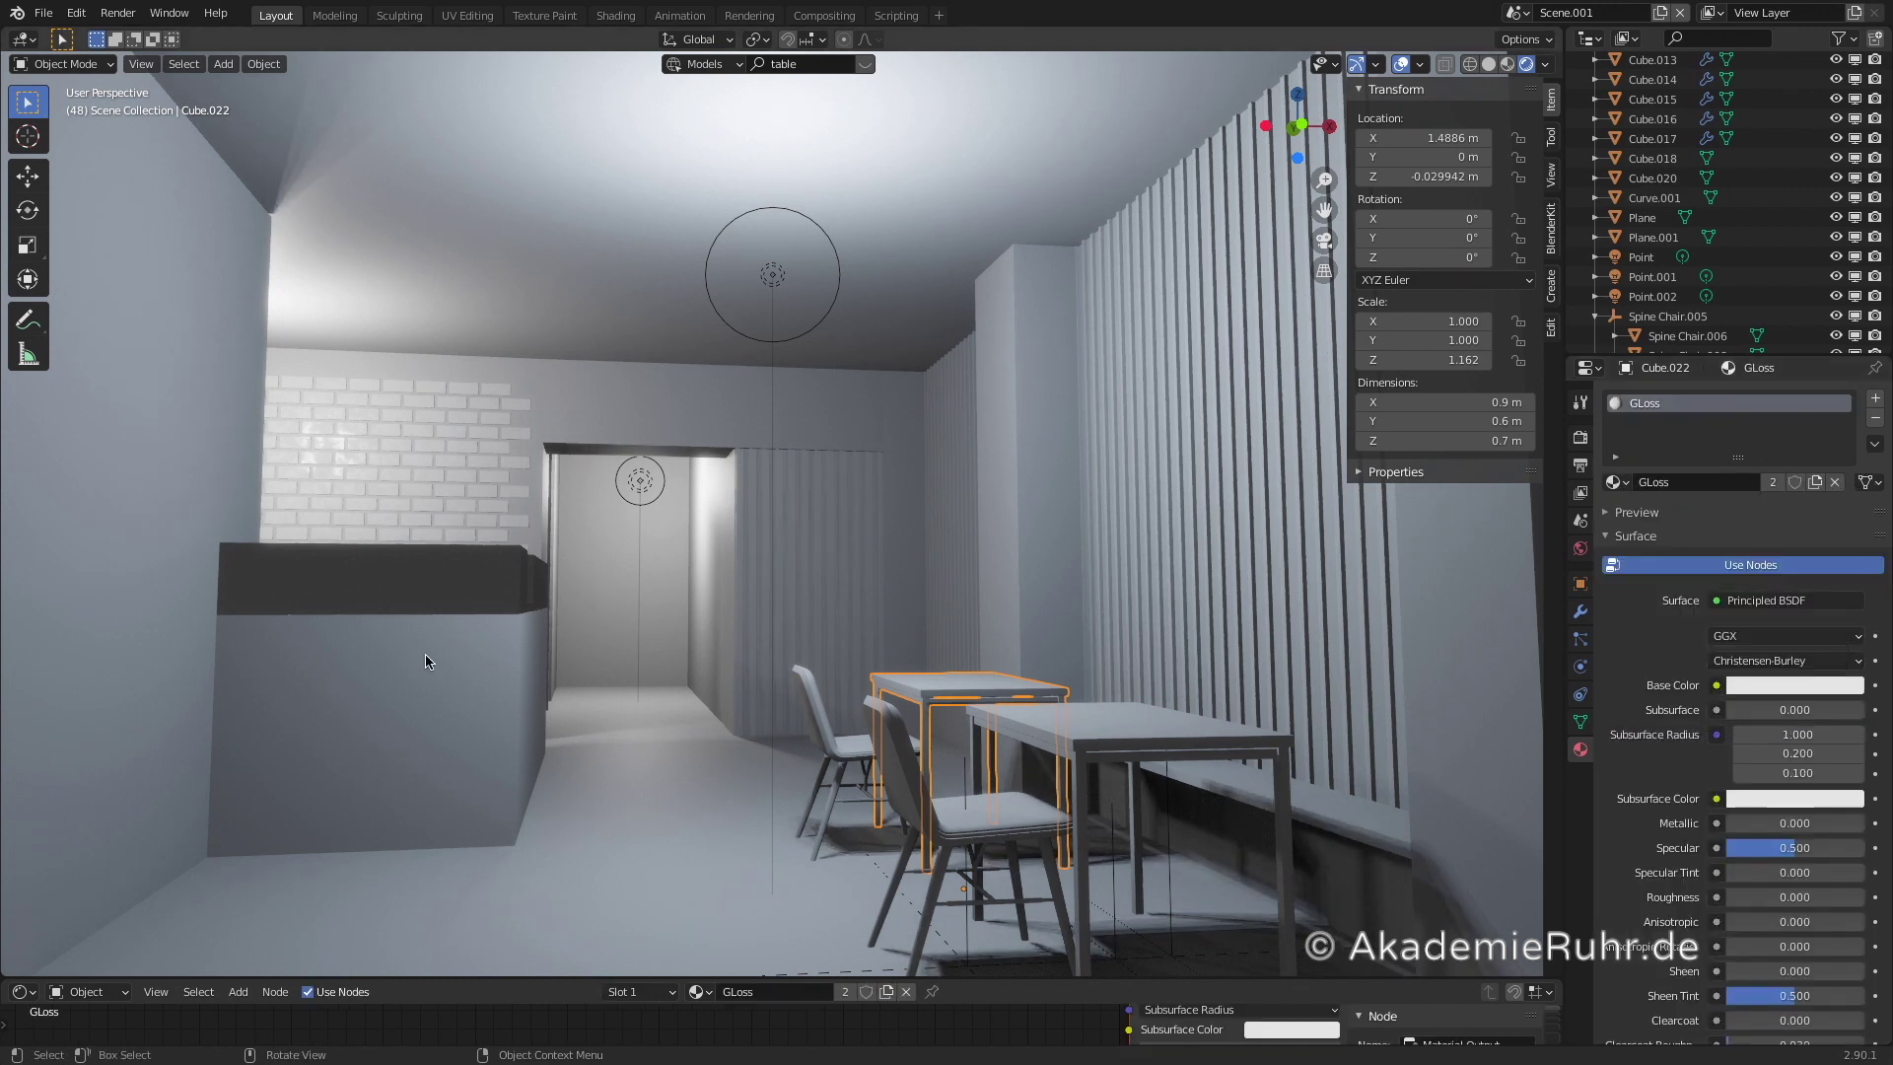
# - Assign the existing GLoss material to the front chair and the rear chair
pyautogui.click(993, 823)
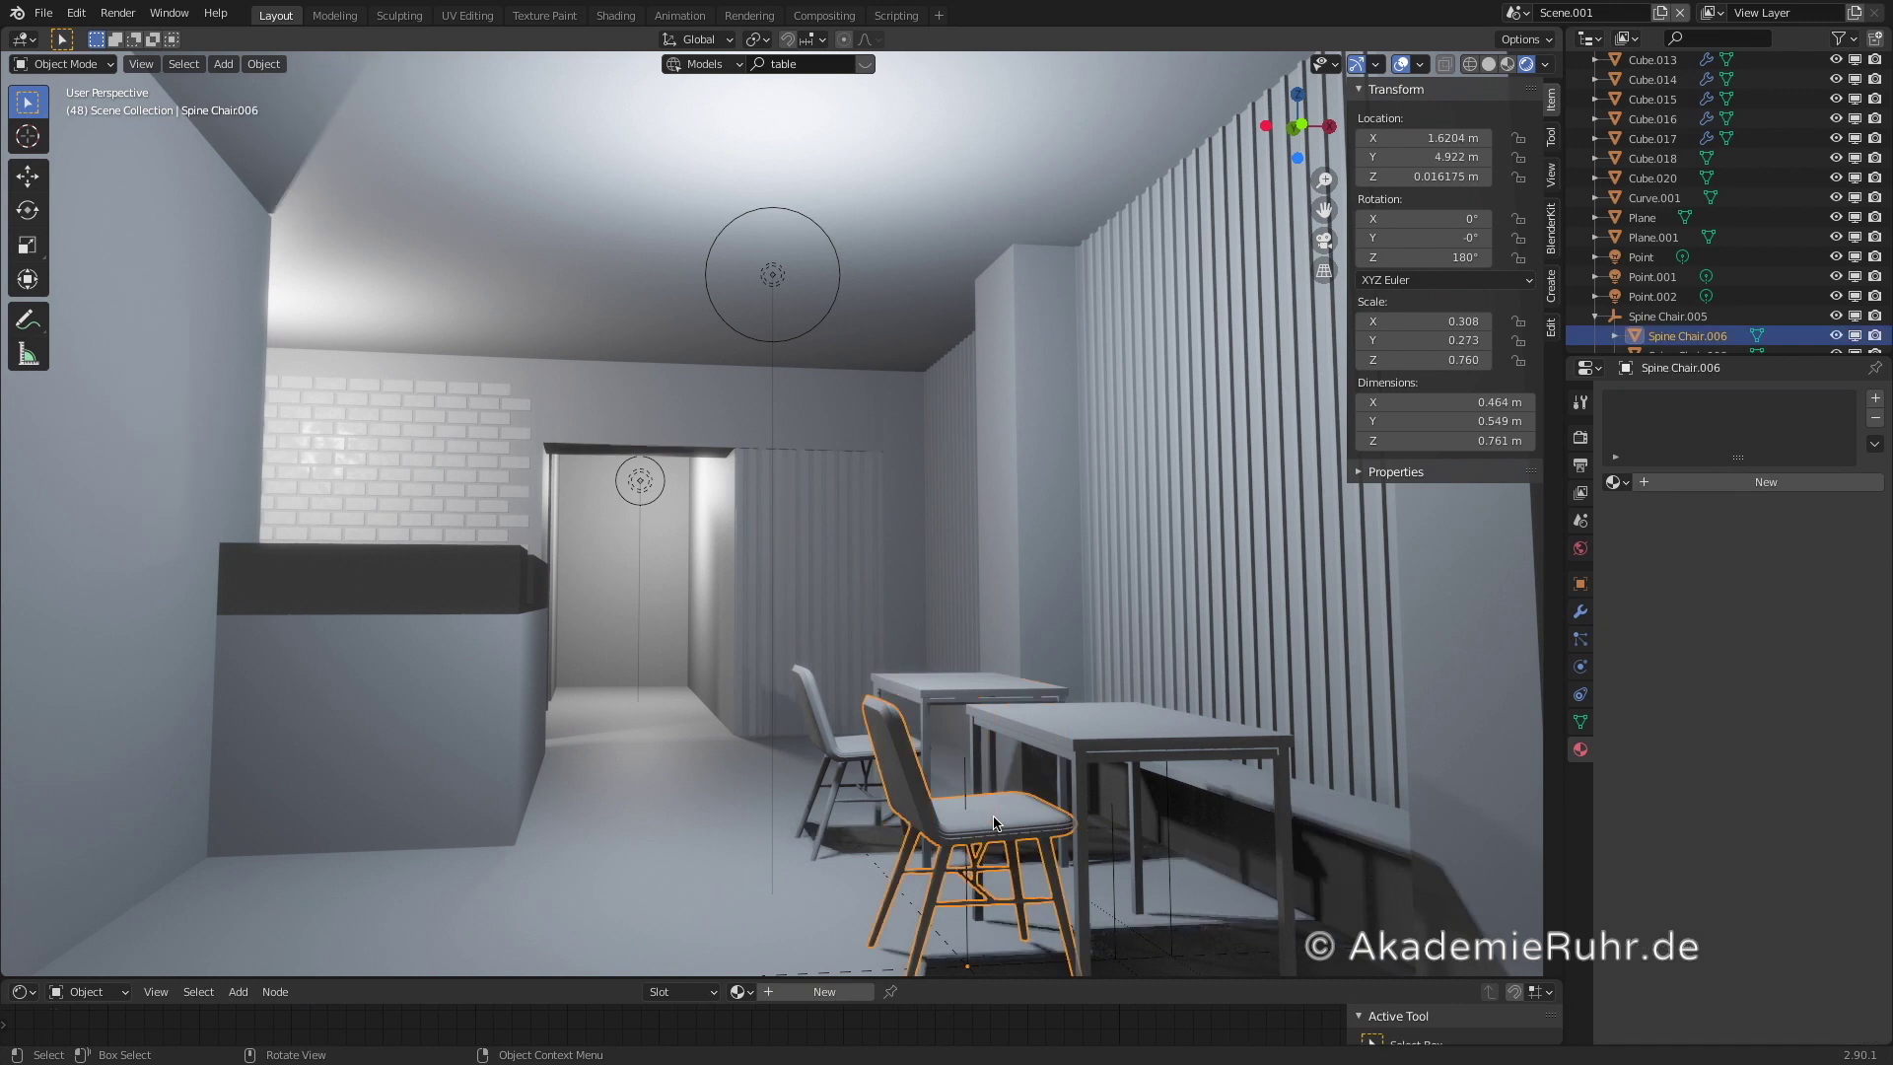
pyautogui.click(1614, 482)
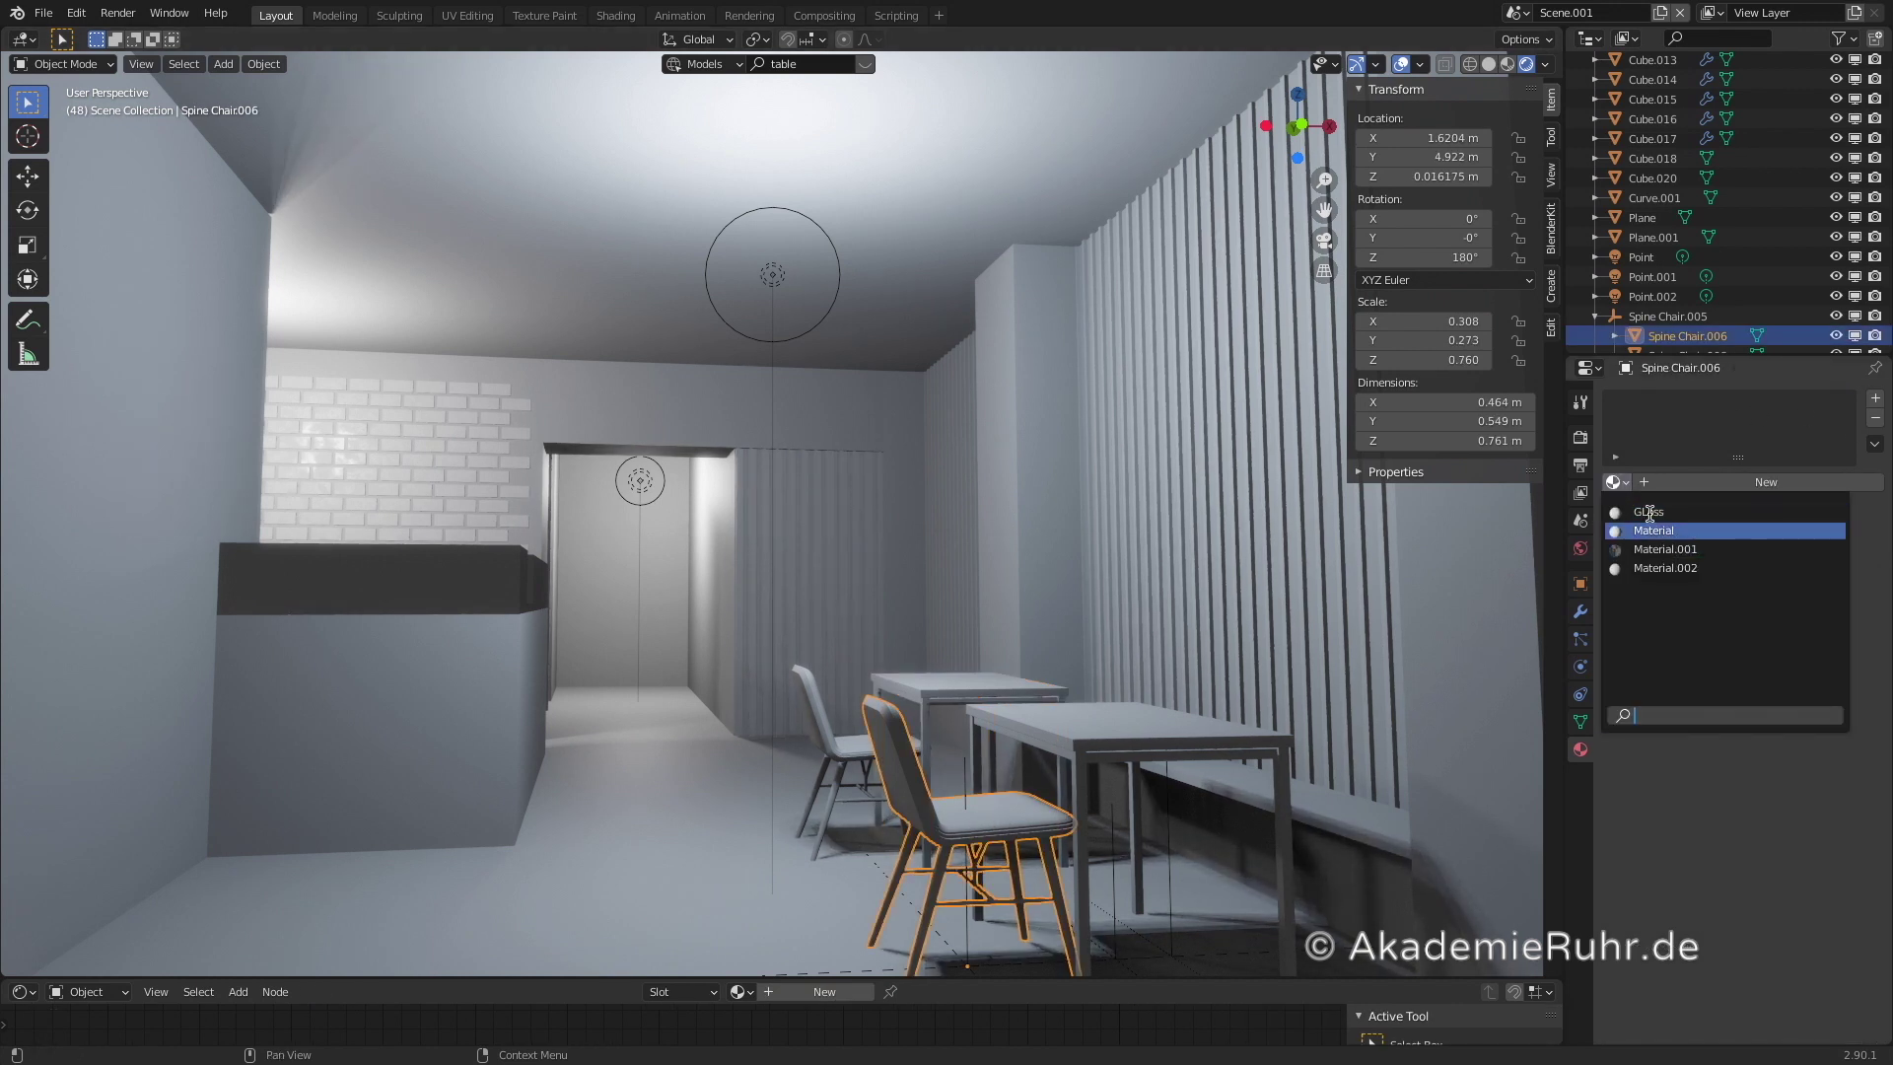
pyautogui.click(1649, 513)
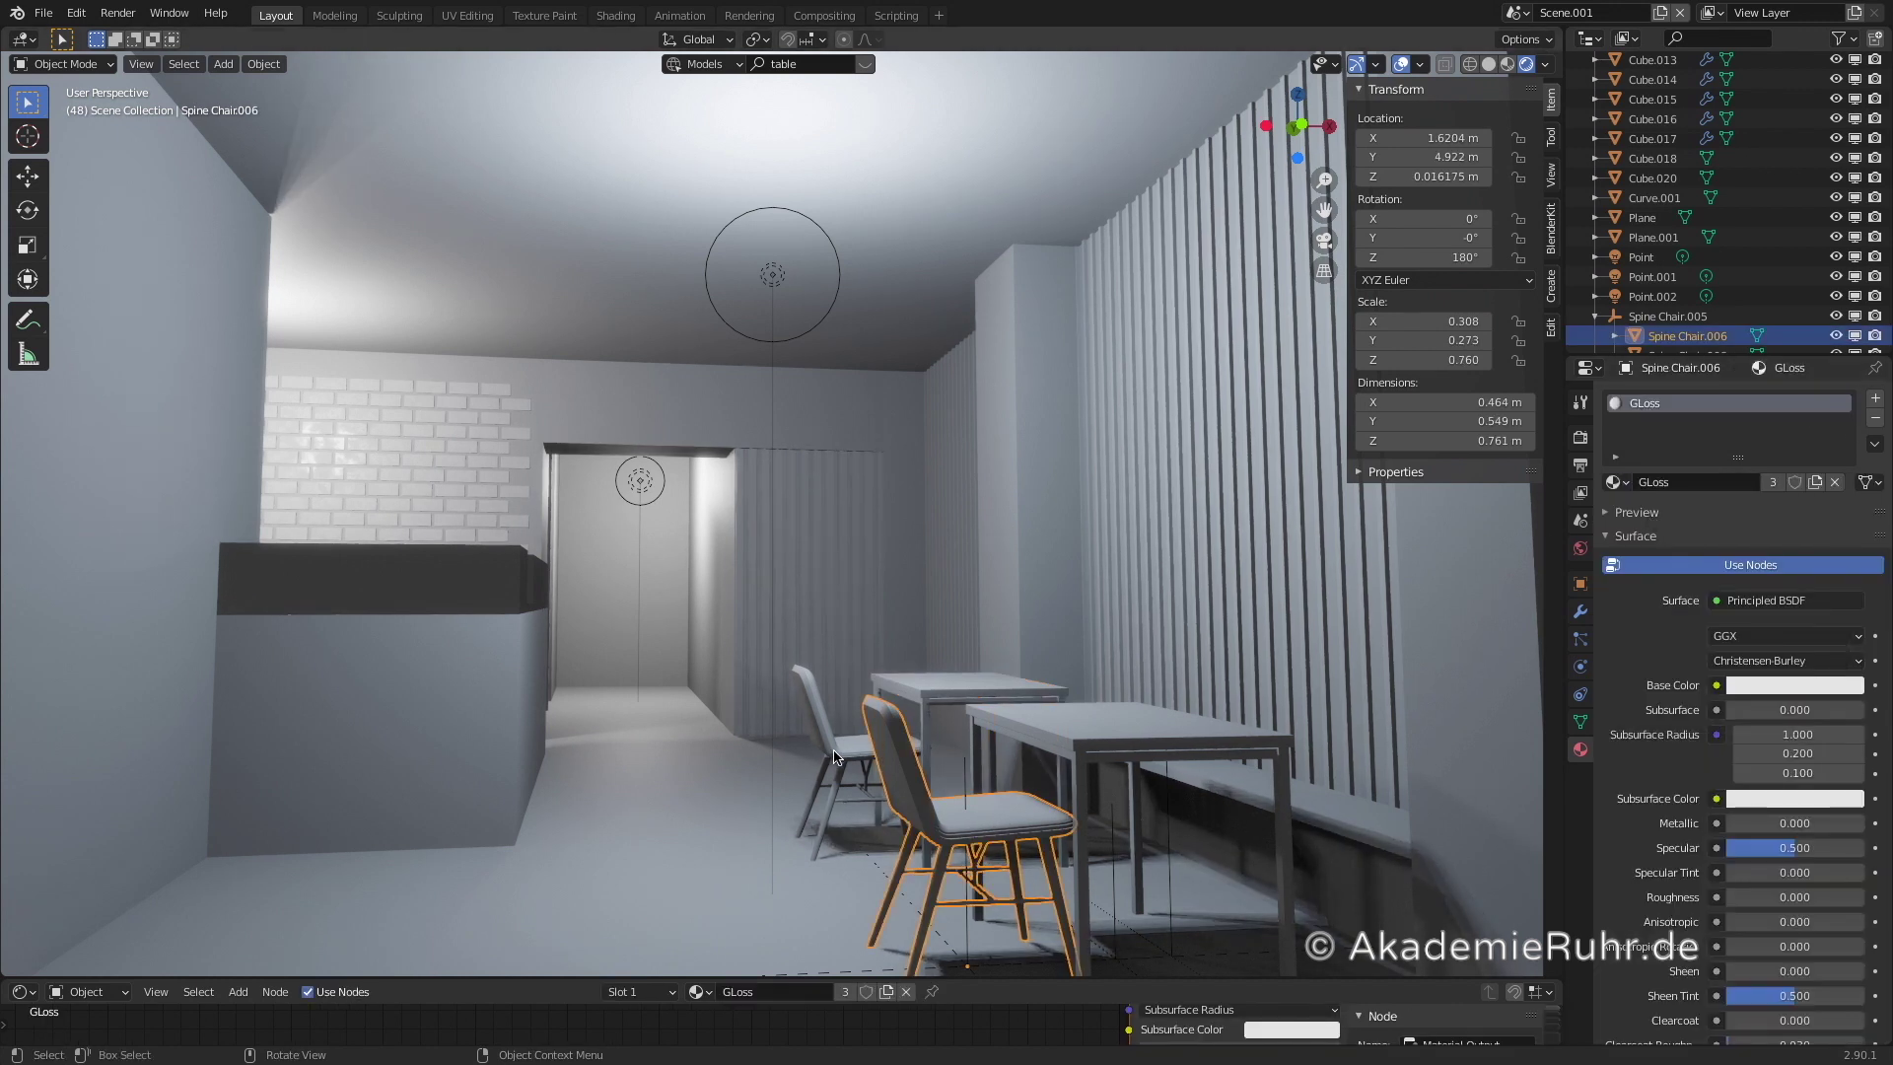
pyautogui.click(868, 739)
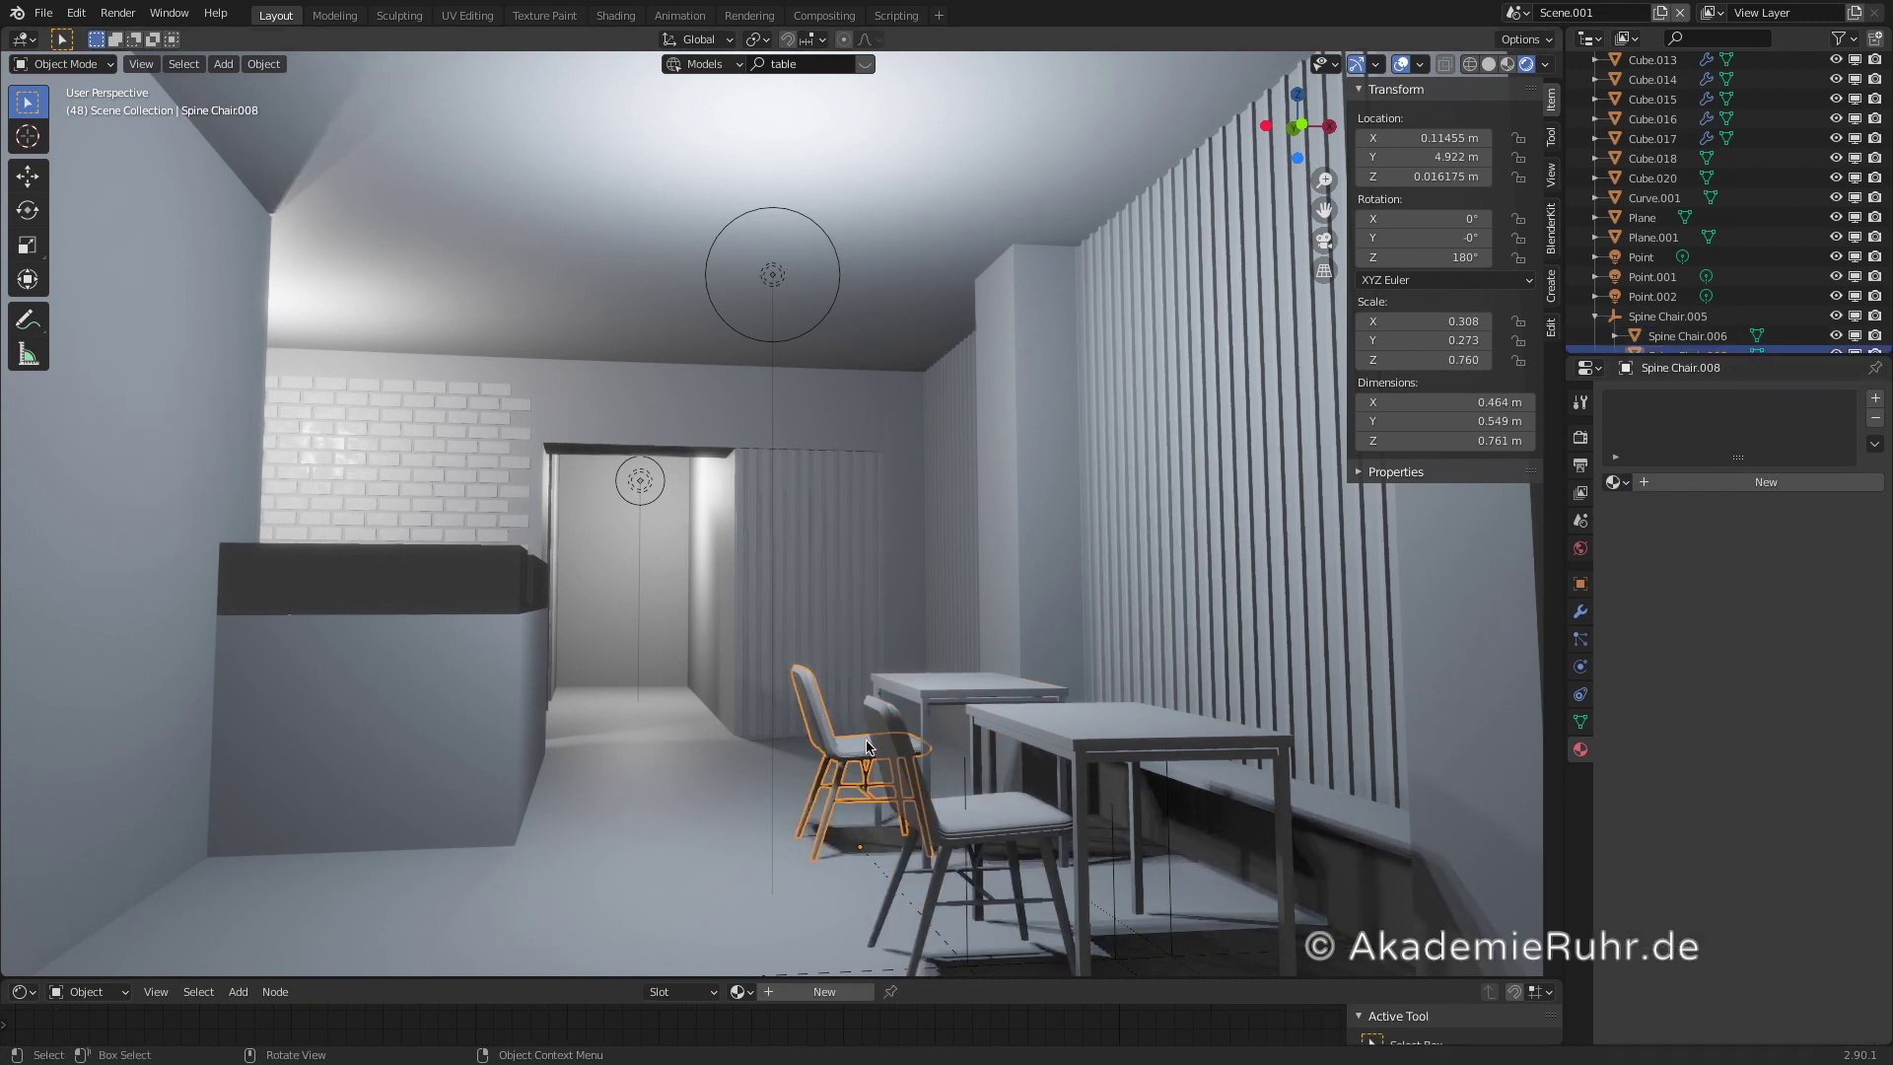
pyautogui.click(1625, 485)
pyautogui.click(1648, 512)
pyautogui.moveTo(1133, 773); pyautogui.dragTo(1131, 813, button='middle')
pyautogui.keyDown('shift'); pyautogui.moveTo(1037, 564); pyautogui.dragTo(971, 493, button='middle'); pyautogui.keyUp('shift')
pyautogui.scroll(3, 627, 280)
pyautogui.scroll(-1, 627, 280)
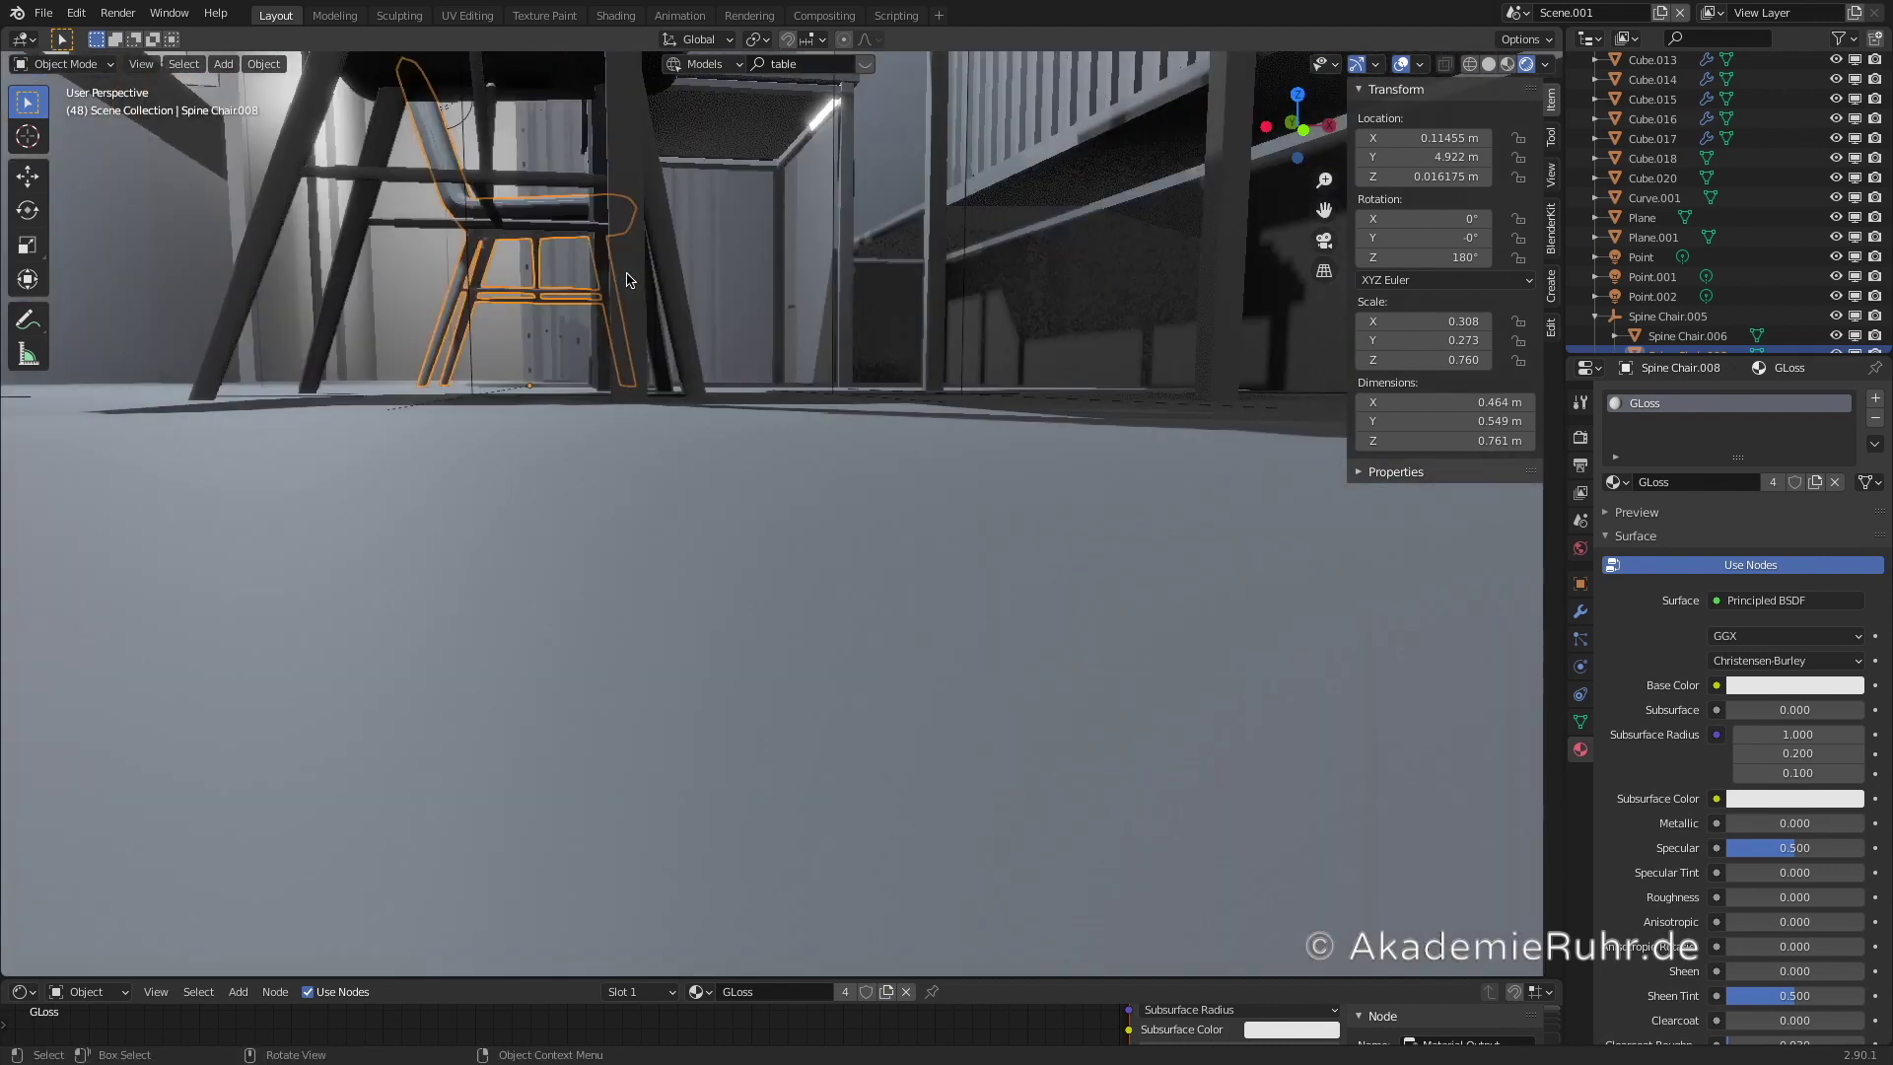
pyautogui.moveTo(627, 280); pyautogui.dragTo(631, 69, button='middle')
pyautogui.moveTo(763, 294); pyautogui.dragTo(801, 307, button='middle')
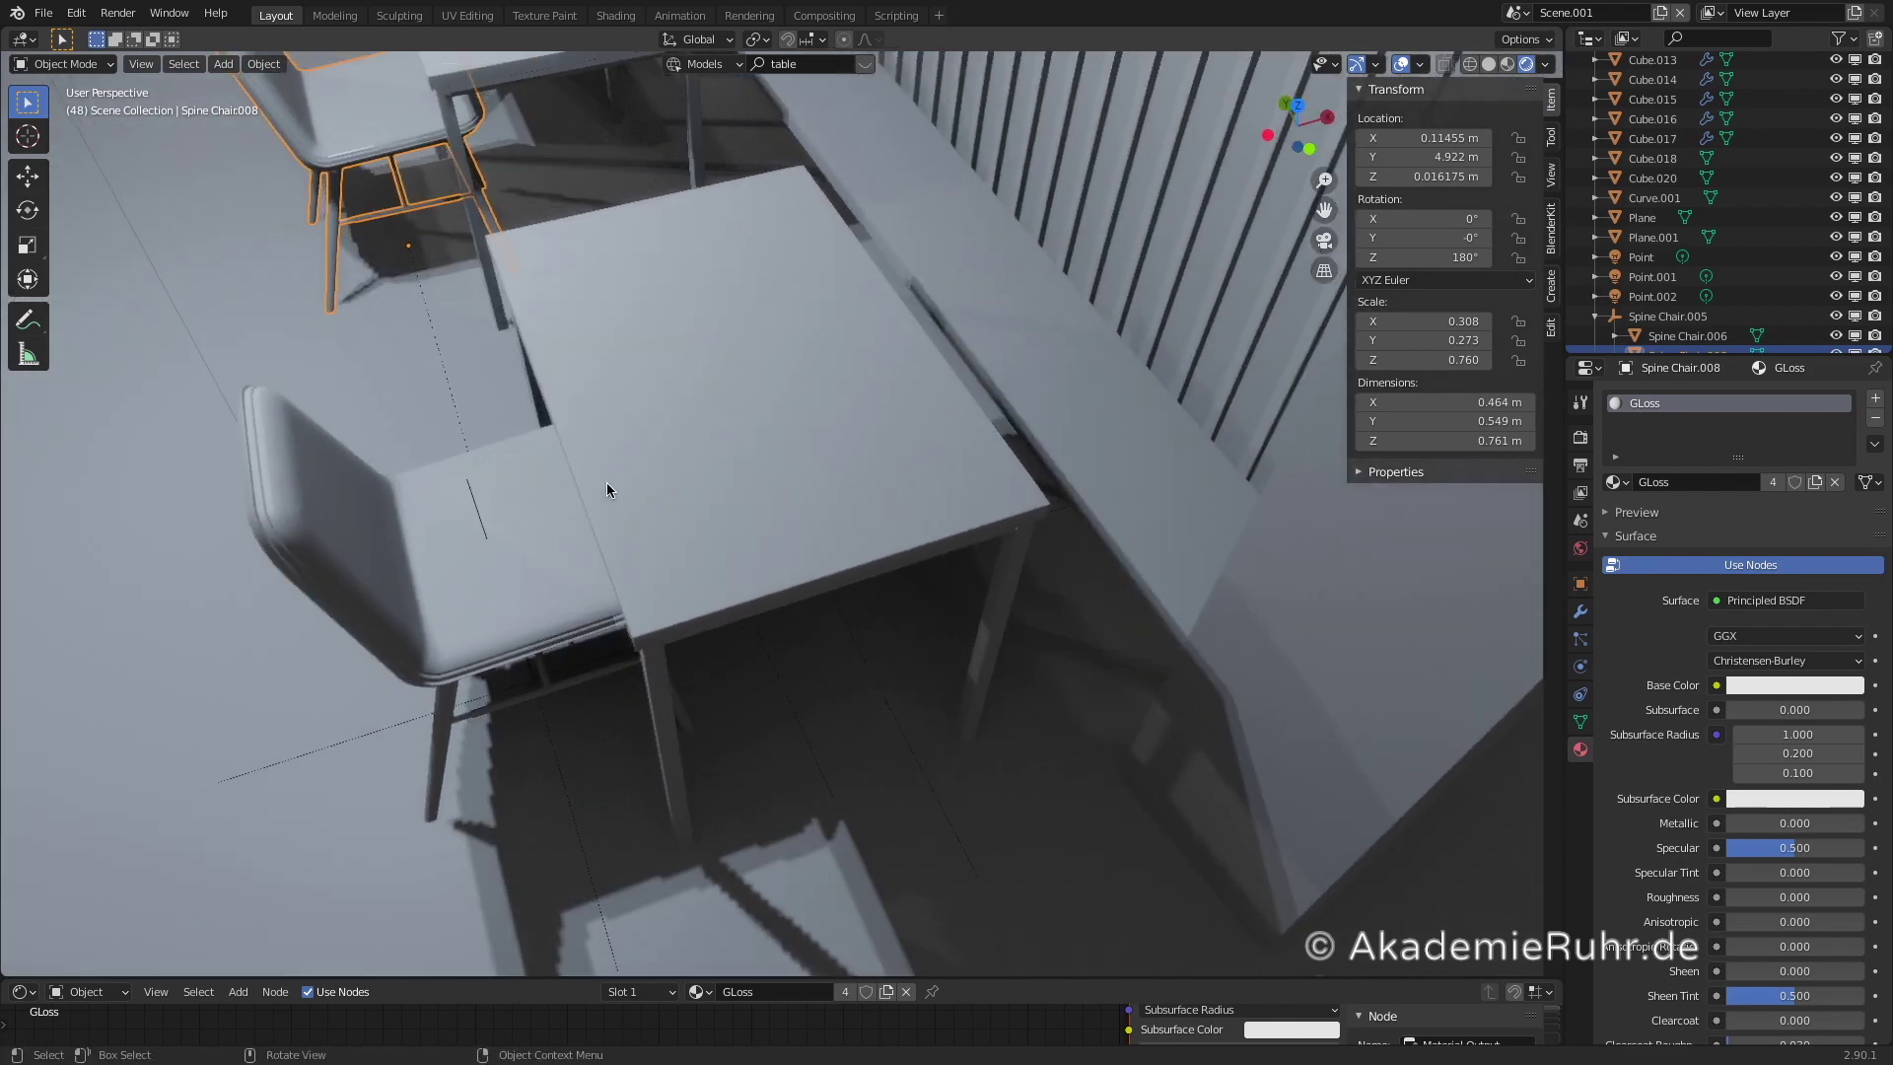
pyautogui.click(751, 453)
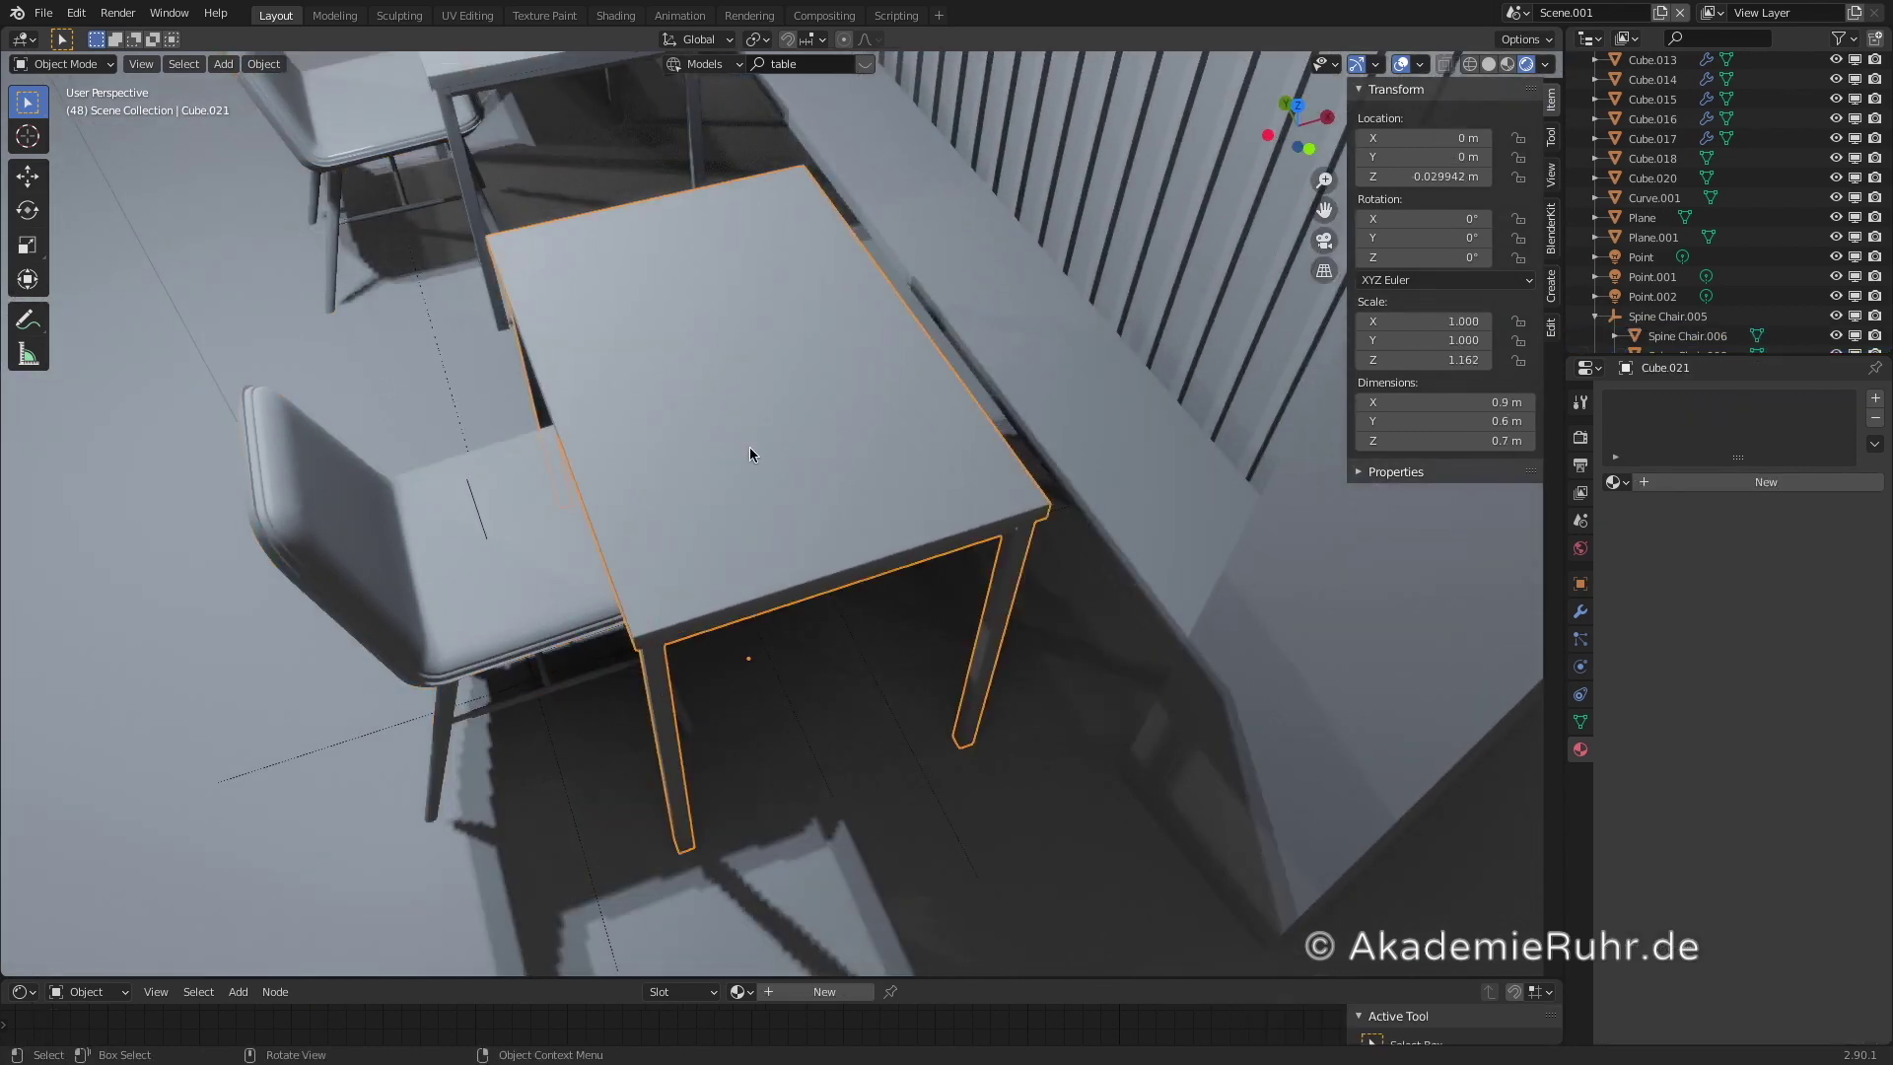
pyautogui.click(1647, 482)
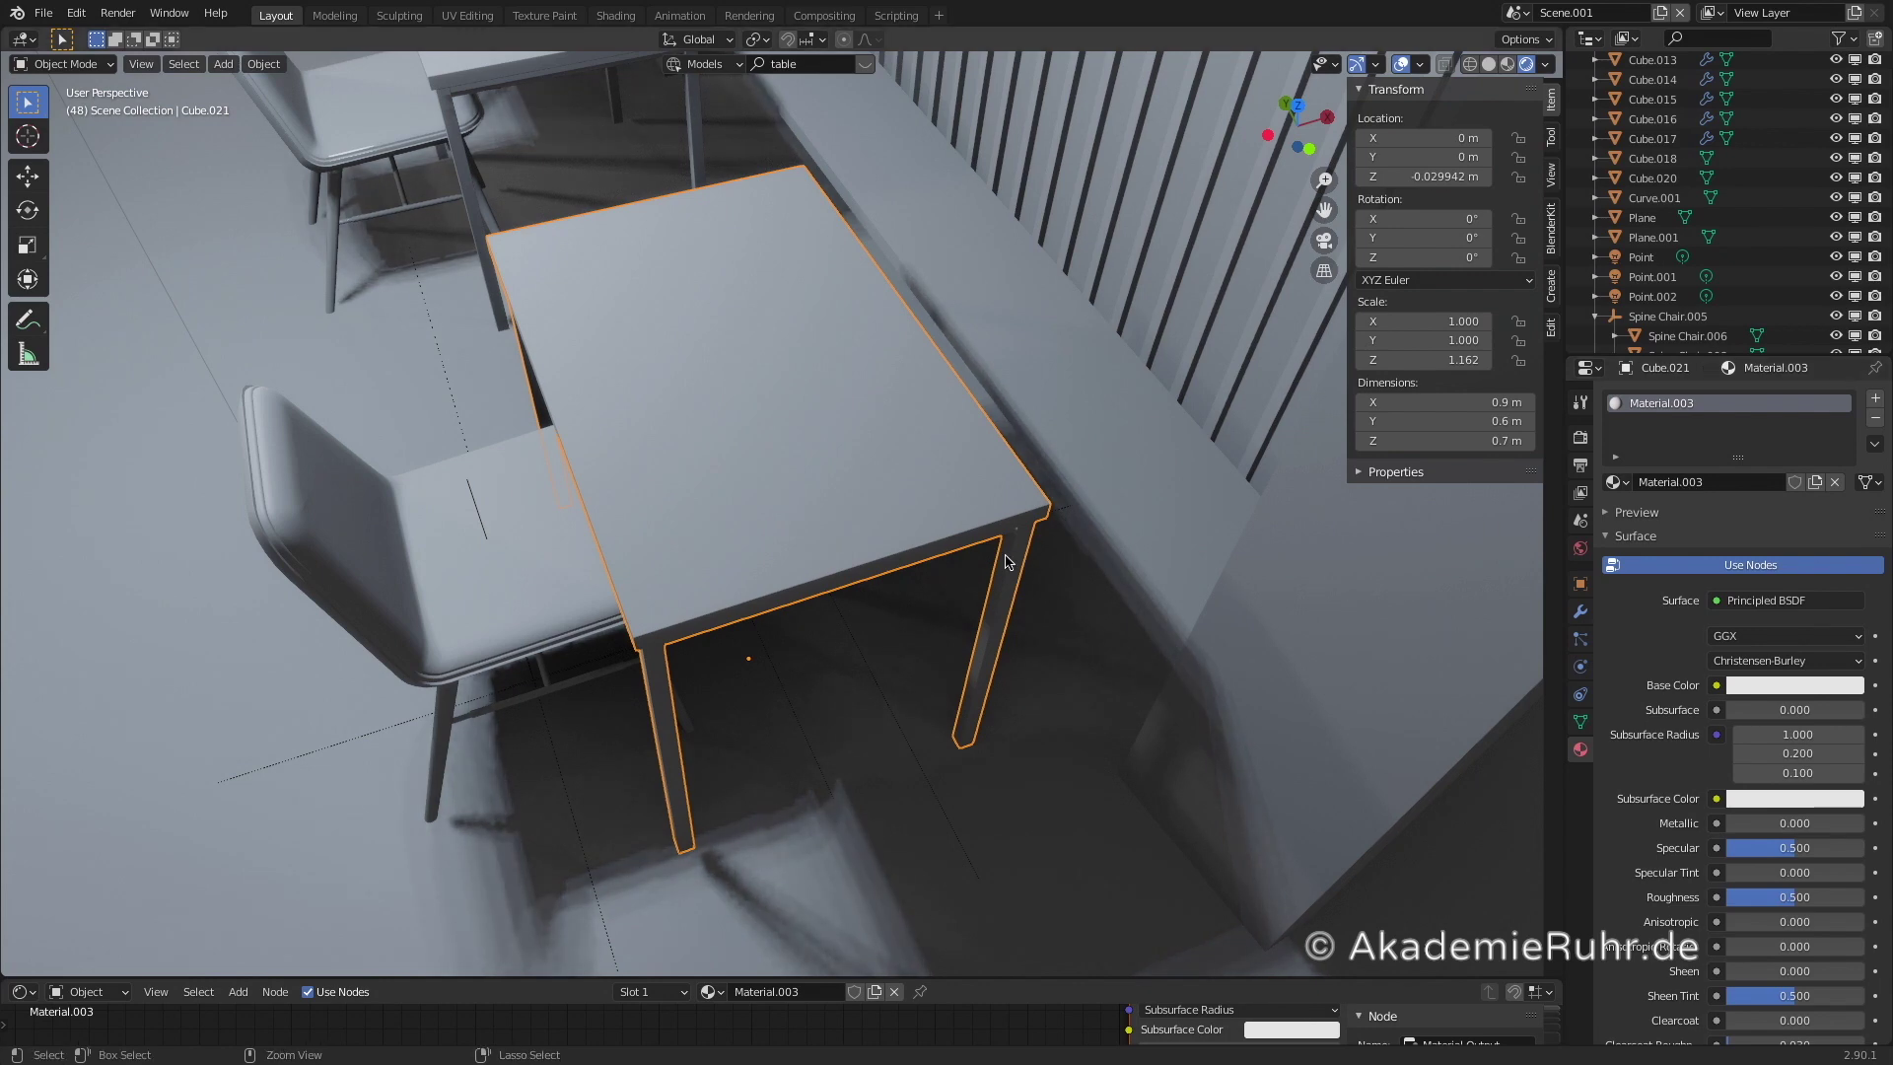
pyautogui.hotkey('ctrl', 'z')
# - Move the overlapping duplicate of the front table aside and delete it
pyautogui.click(754, 525)
pyautogui.click(786, 742)
pyautogui.click(760, 573)
pyautogui.moveTo(740, 489); pyautogui.dragTo(793, 399, button='middle')
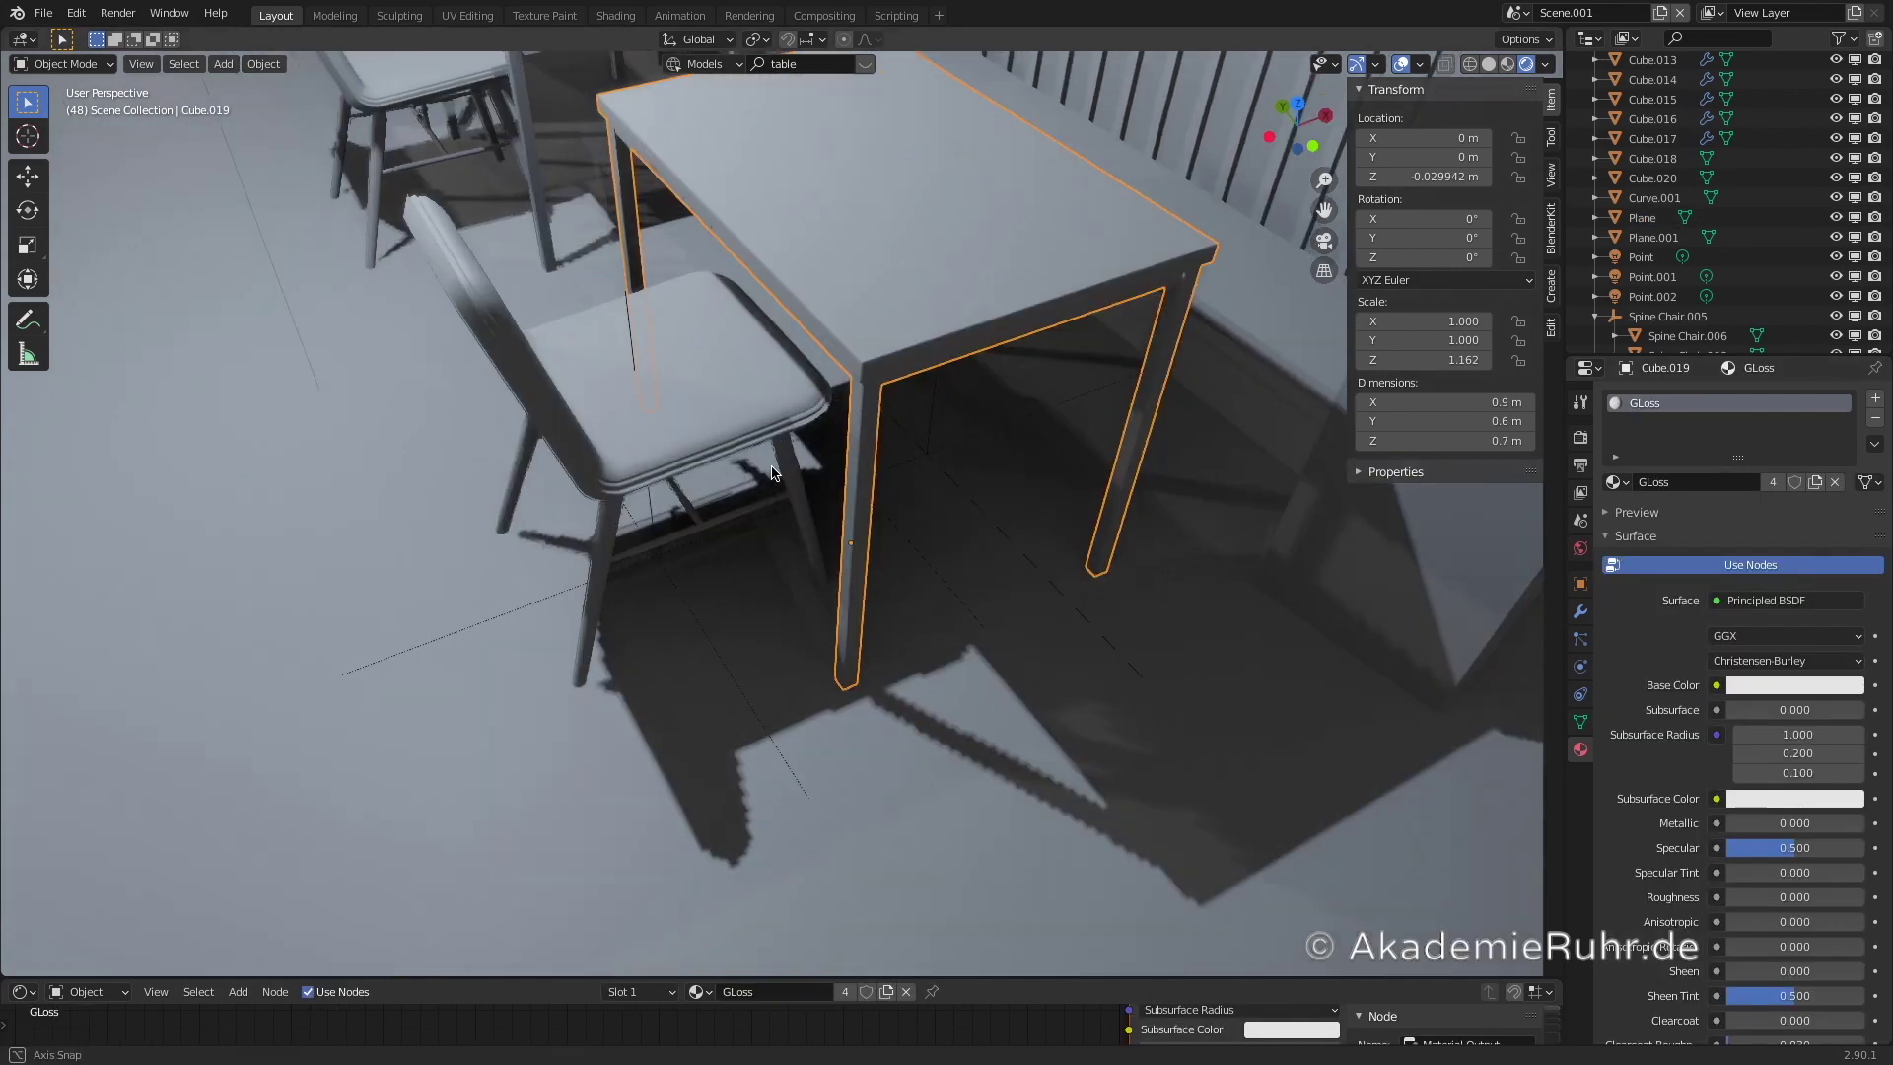
pyautogui.press('g')
pyautogui.click(385, 596)
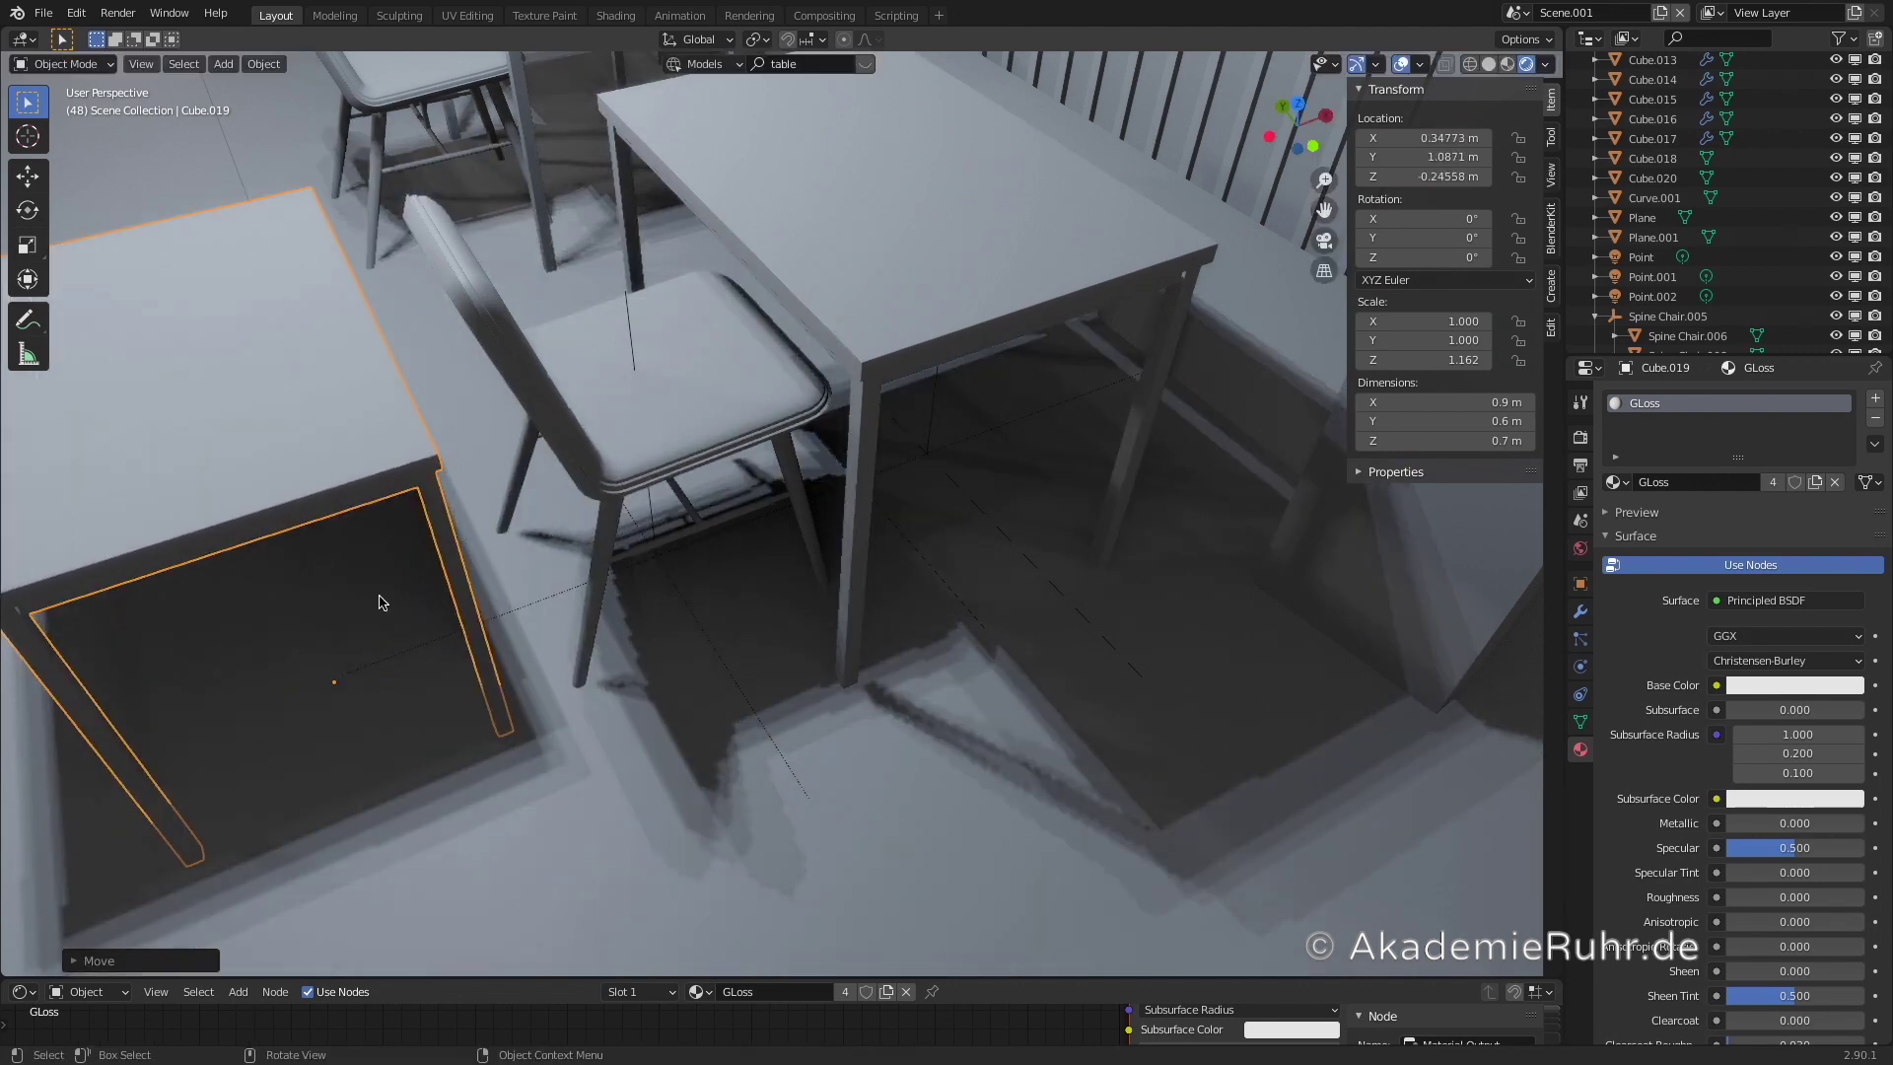
pyautogui.click(331, 595)
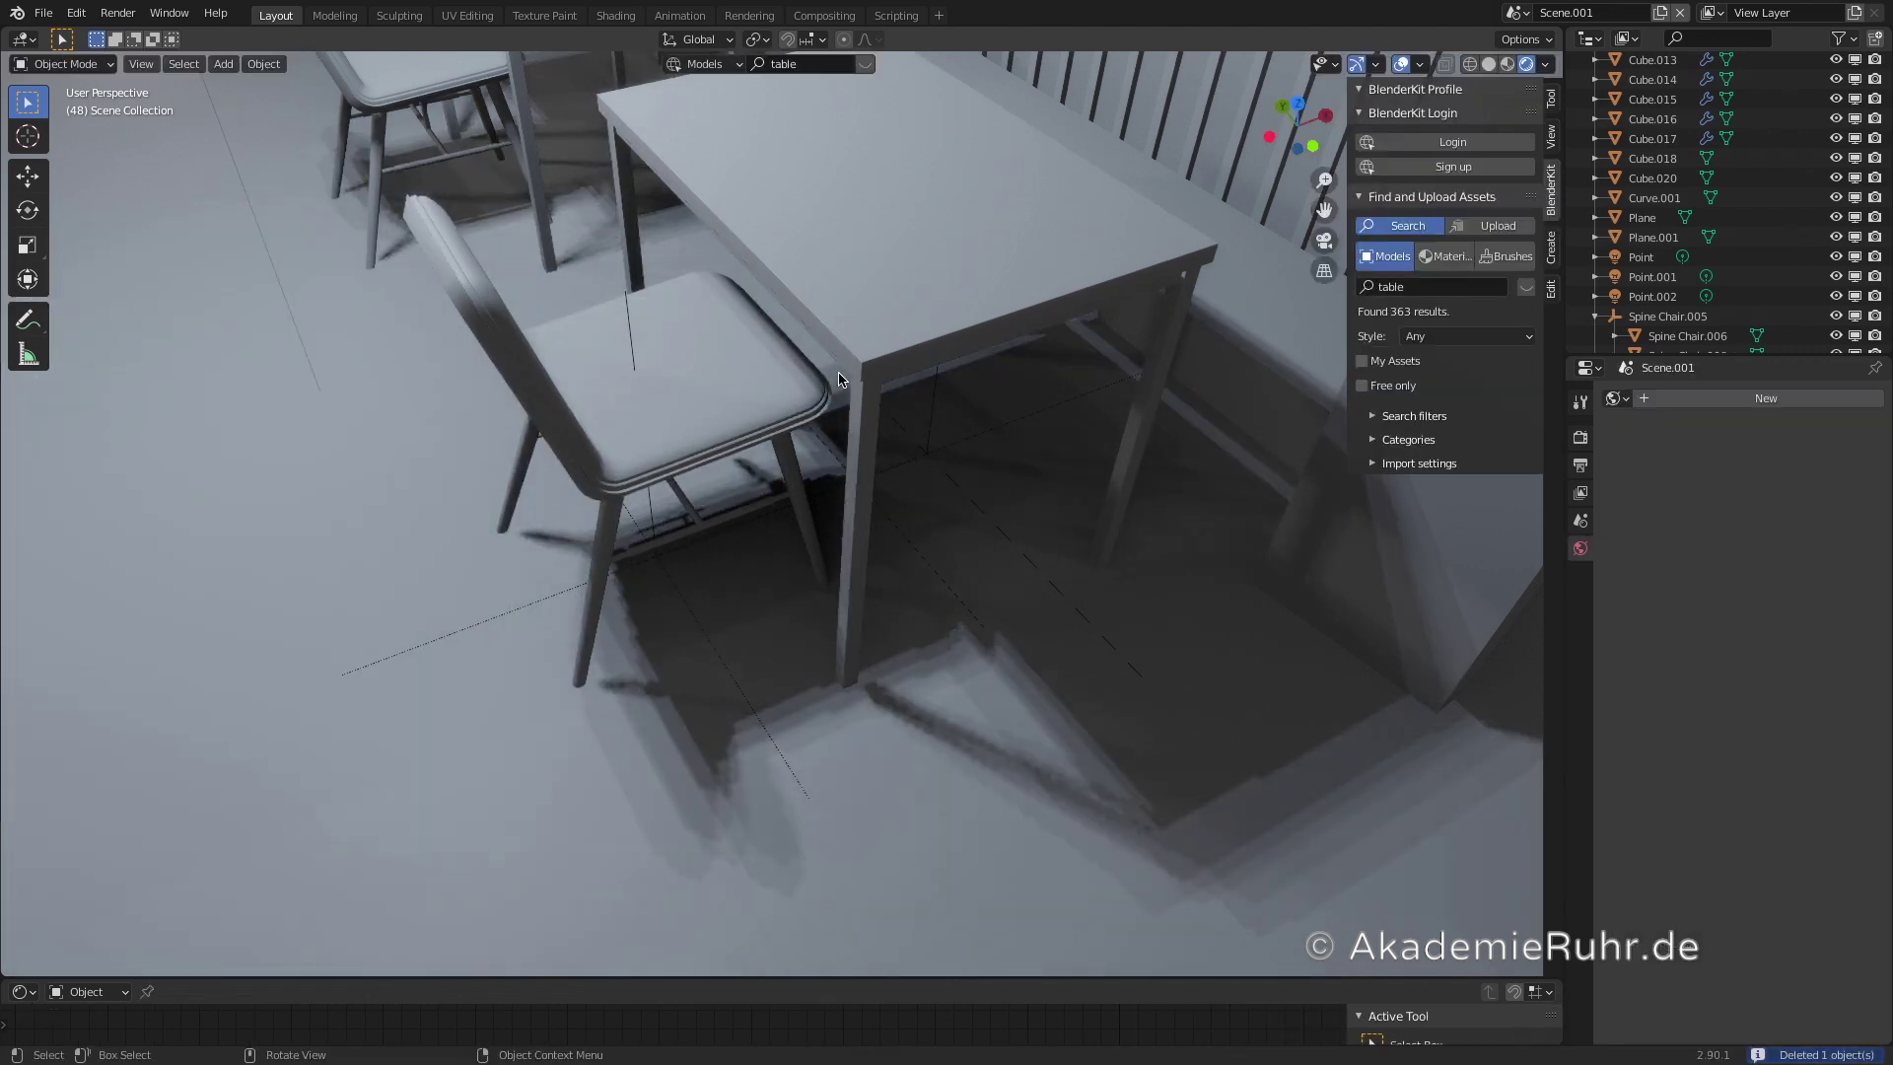
# - Assign the existing GLoss material to the remaining front table
pyautogui.click(872, 297)
pyautogui.click(1617, 482)
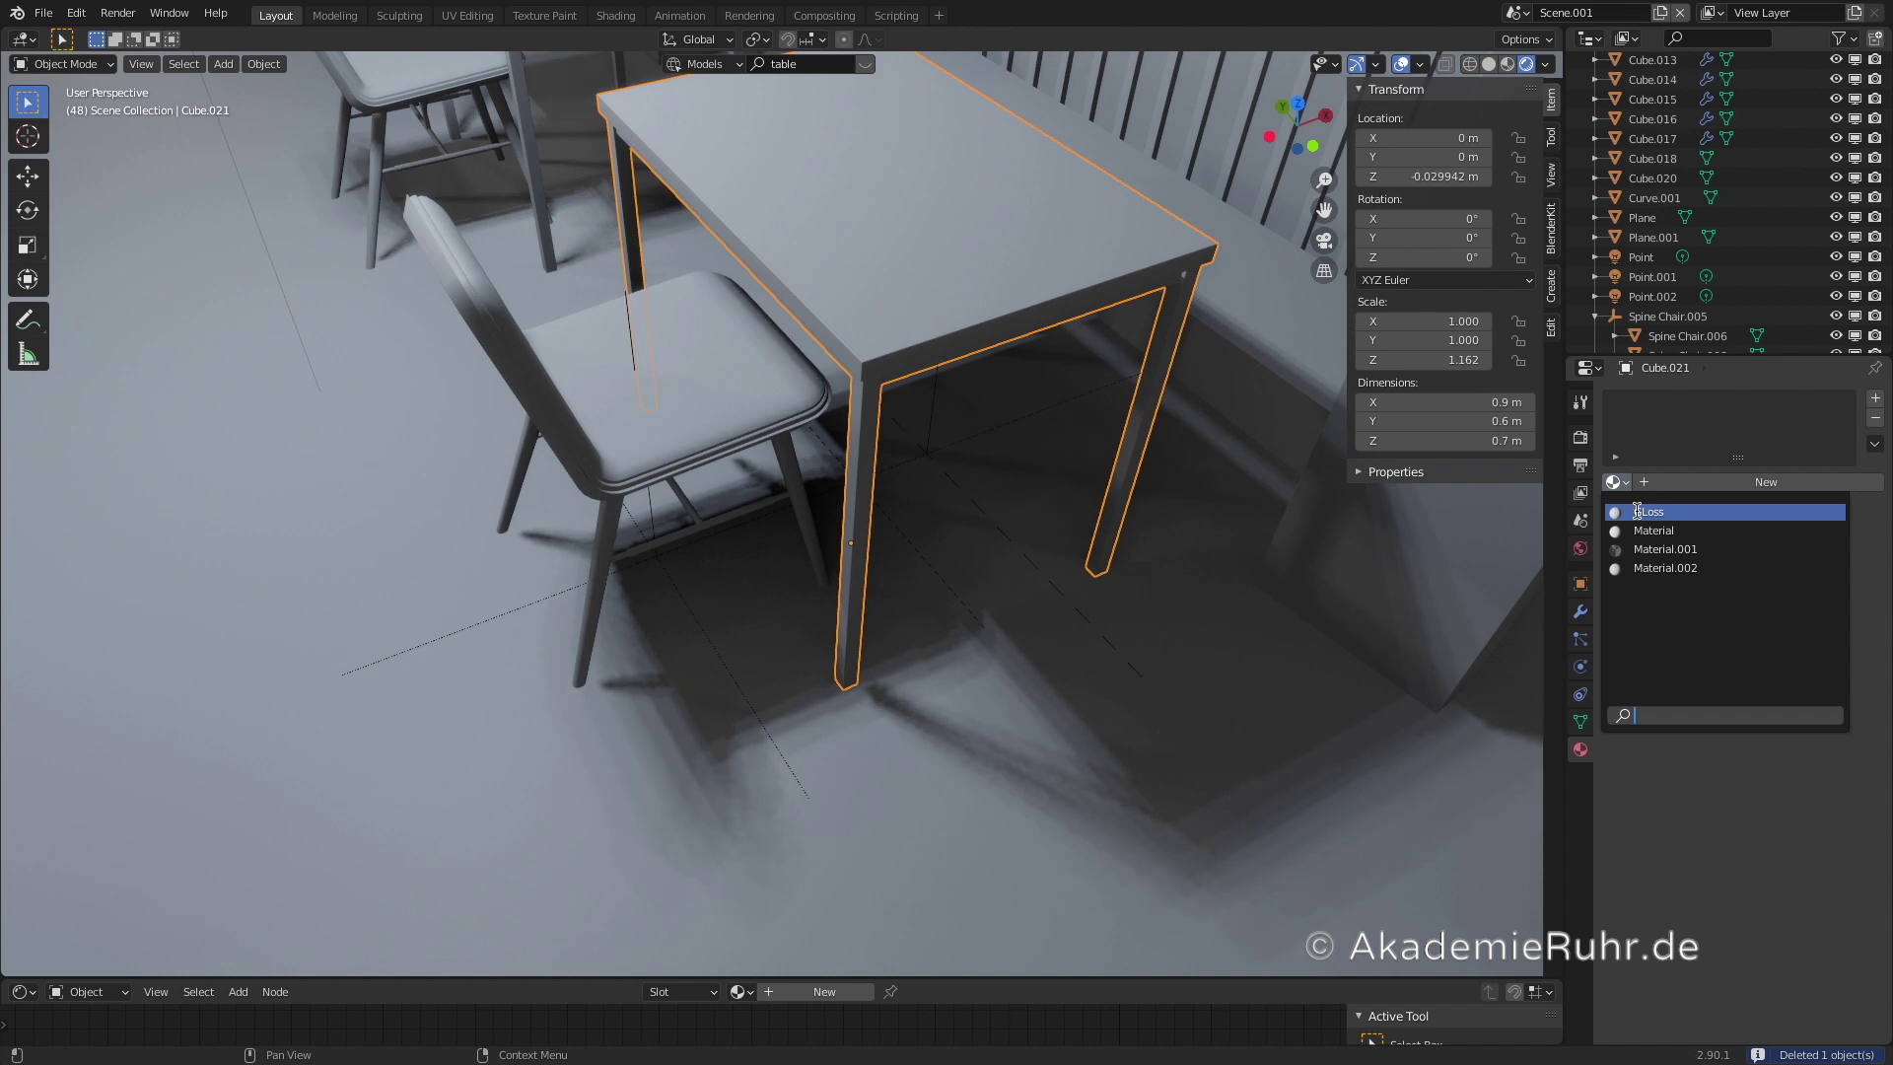
pyautogui.click(1641, 507)
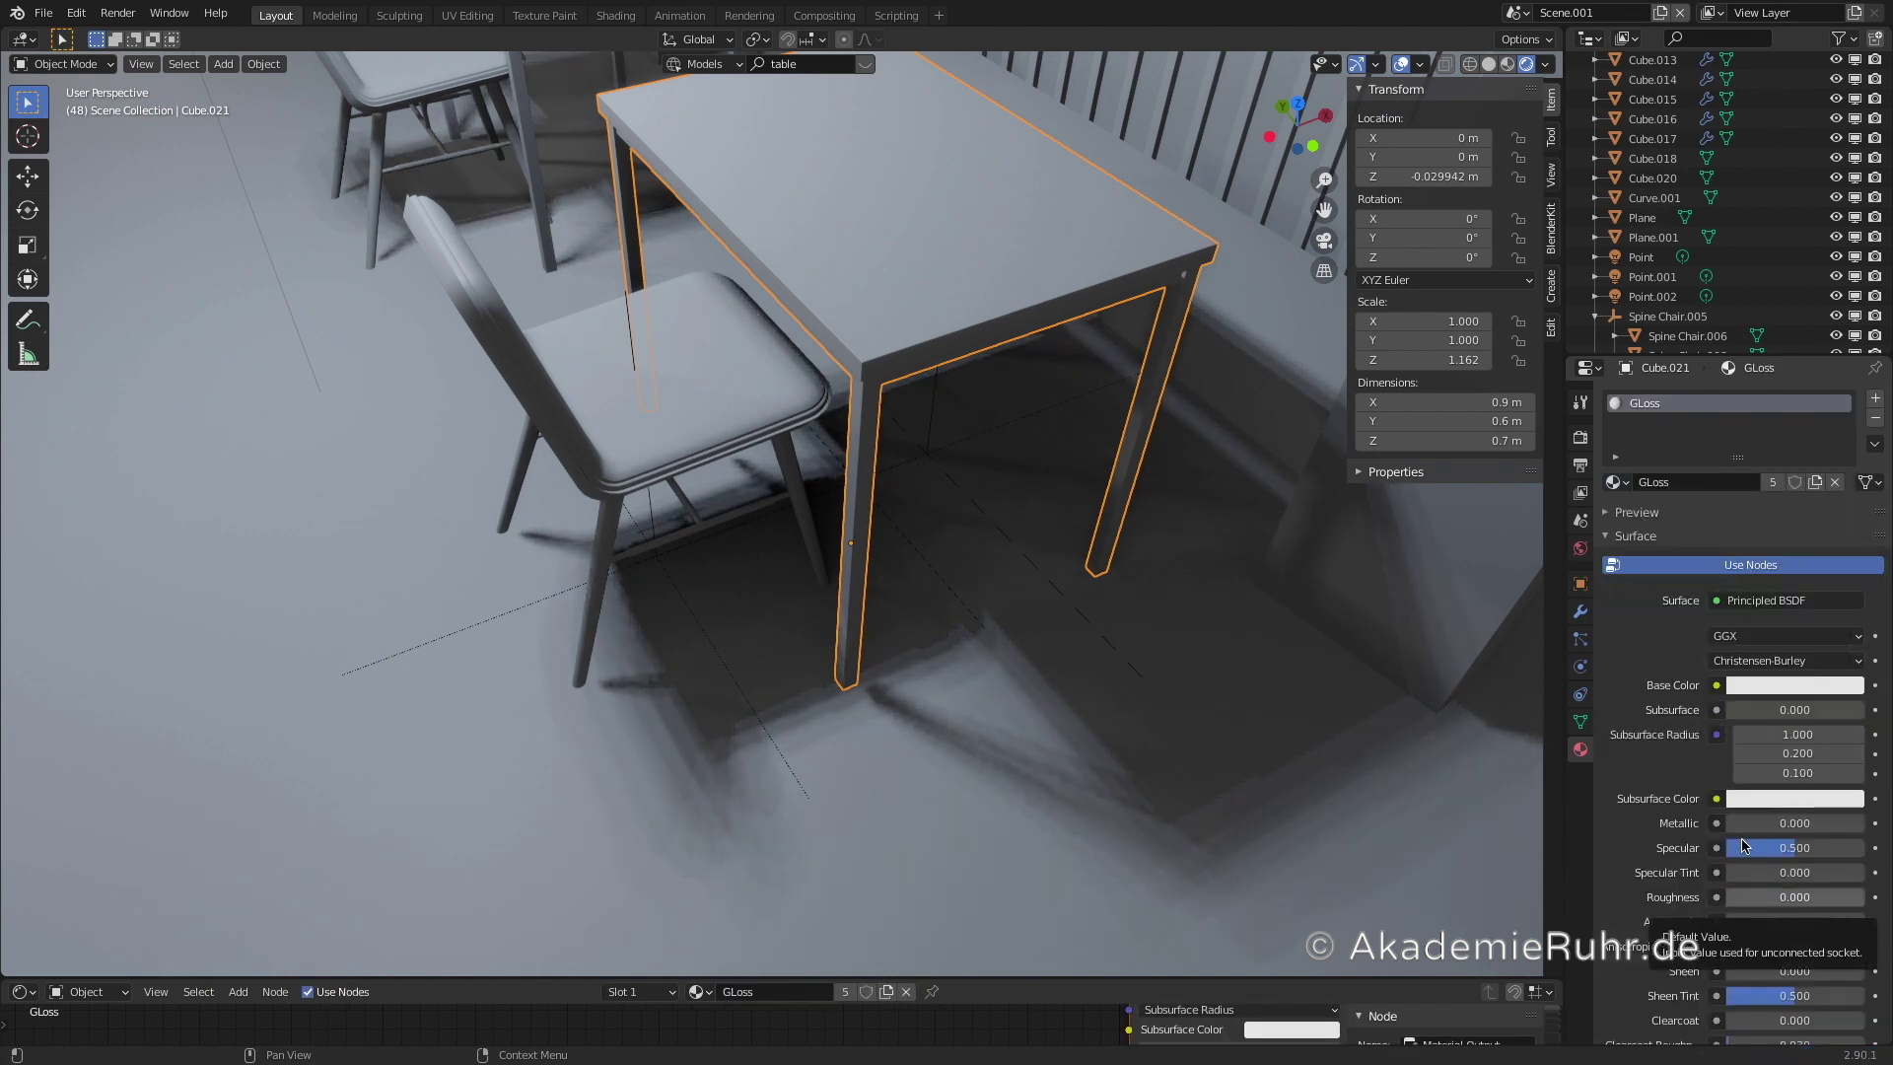
# - Darken the GLoss material's Base Color to near-black with a value of 0.140 and set its Roughness to 0.227
pyautogui.click(1812, 685)
pyautogui.moveTo(1848, 409); pyautogui.dragTo(1848, 544)
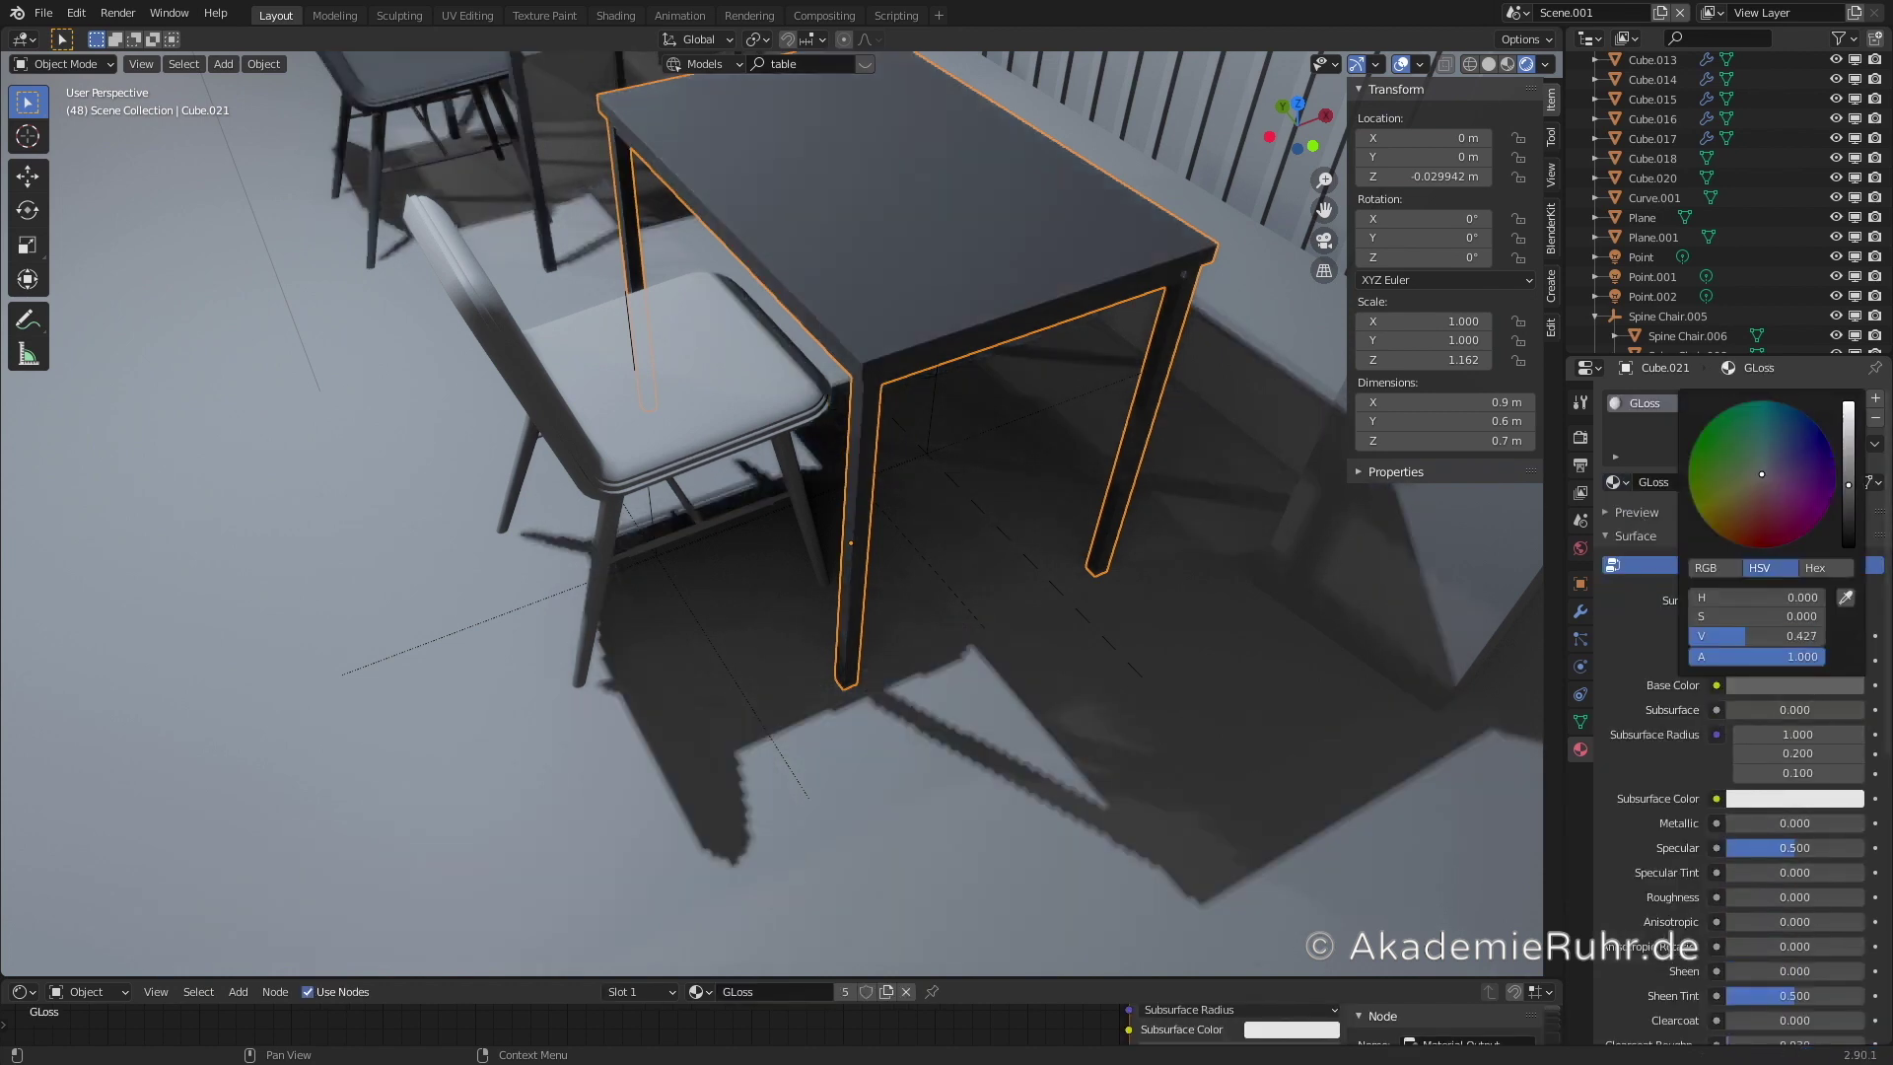
pyautogui.moveTo(993, 402); pyautogui.dragTo(1030, 690, button='middle')
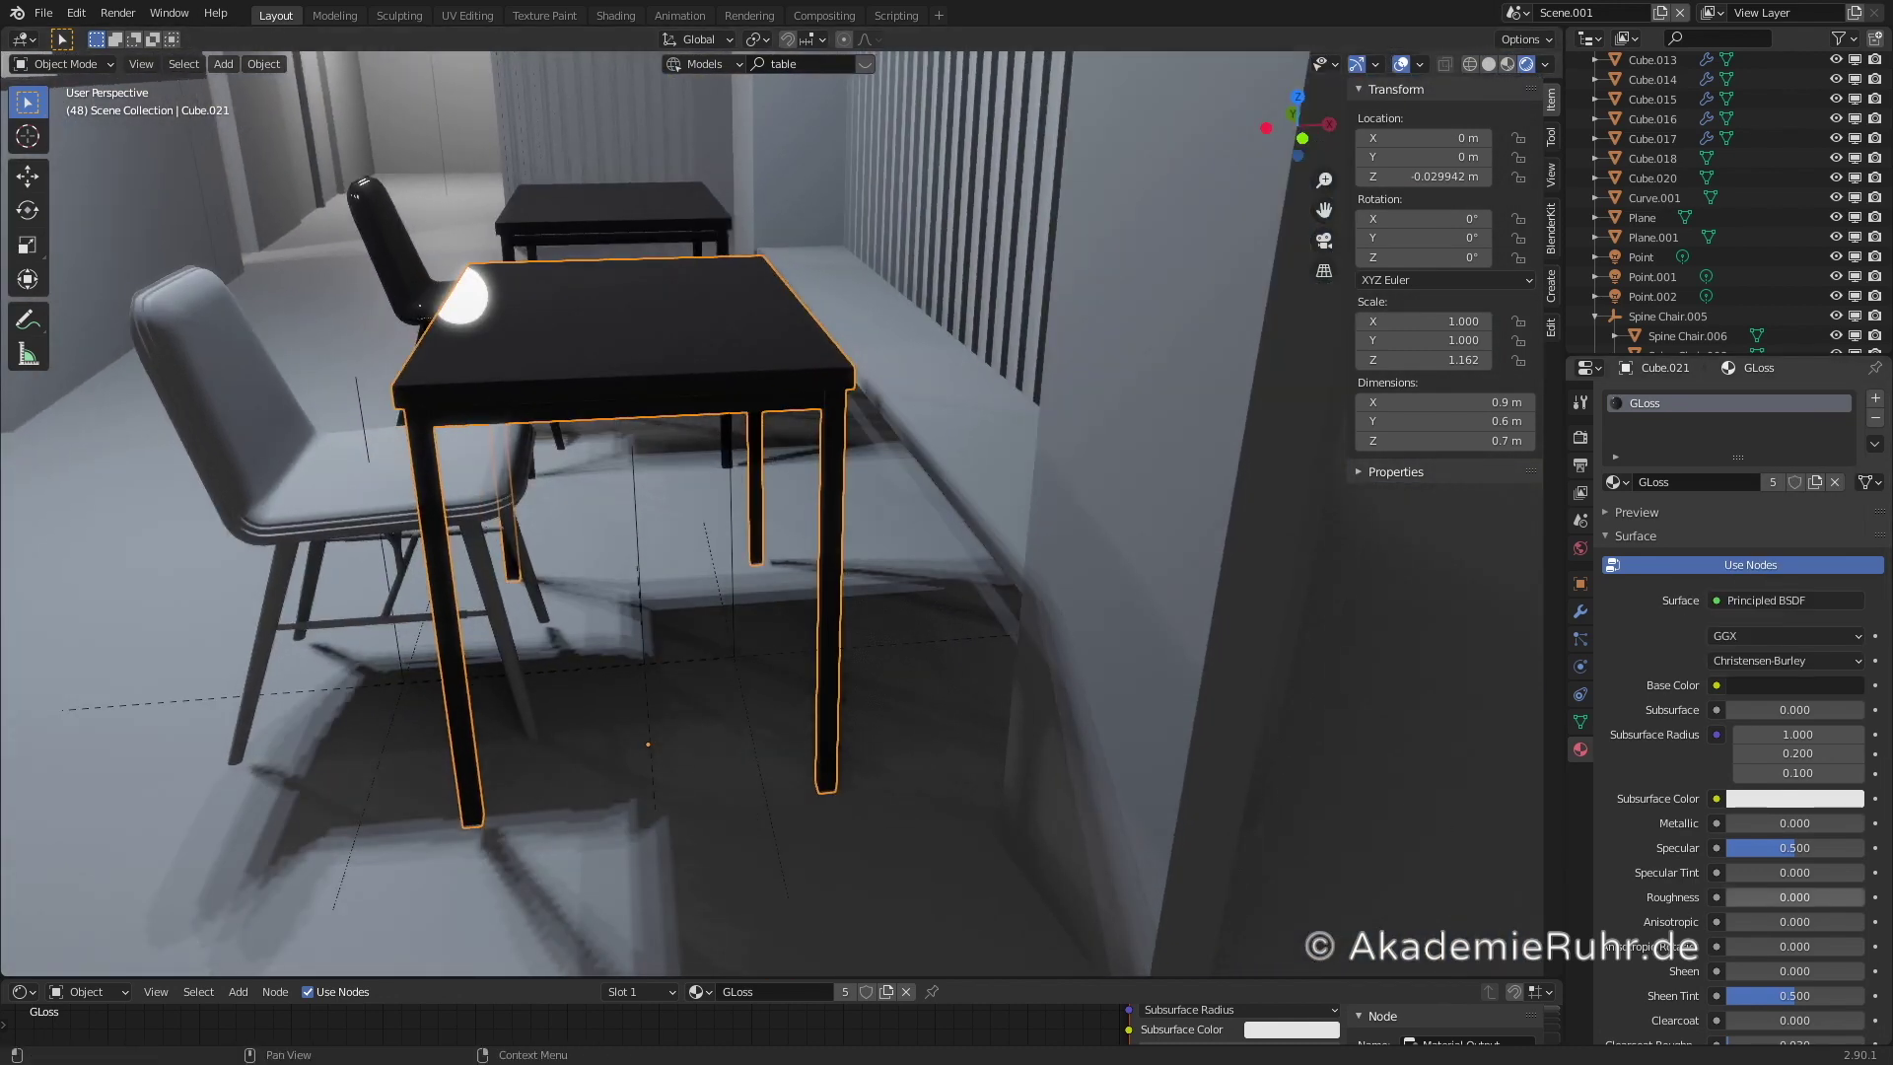
pyautogui.moveTo(1795, 897); pyautogui.dragTo(1756, 897)
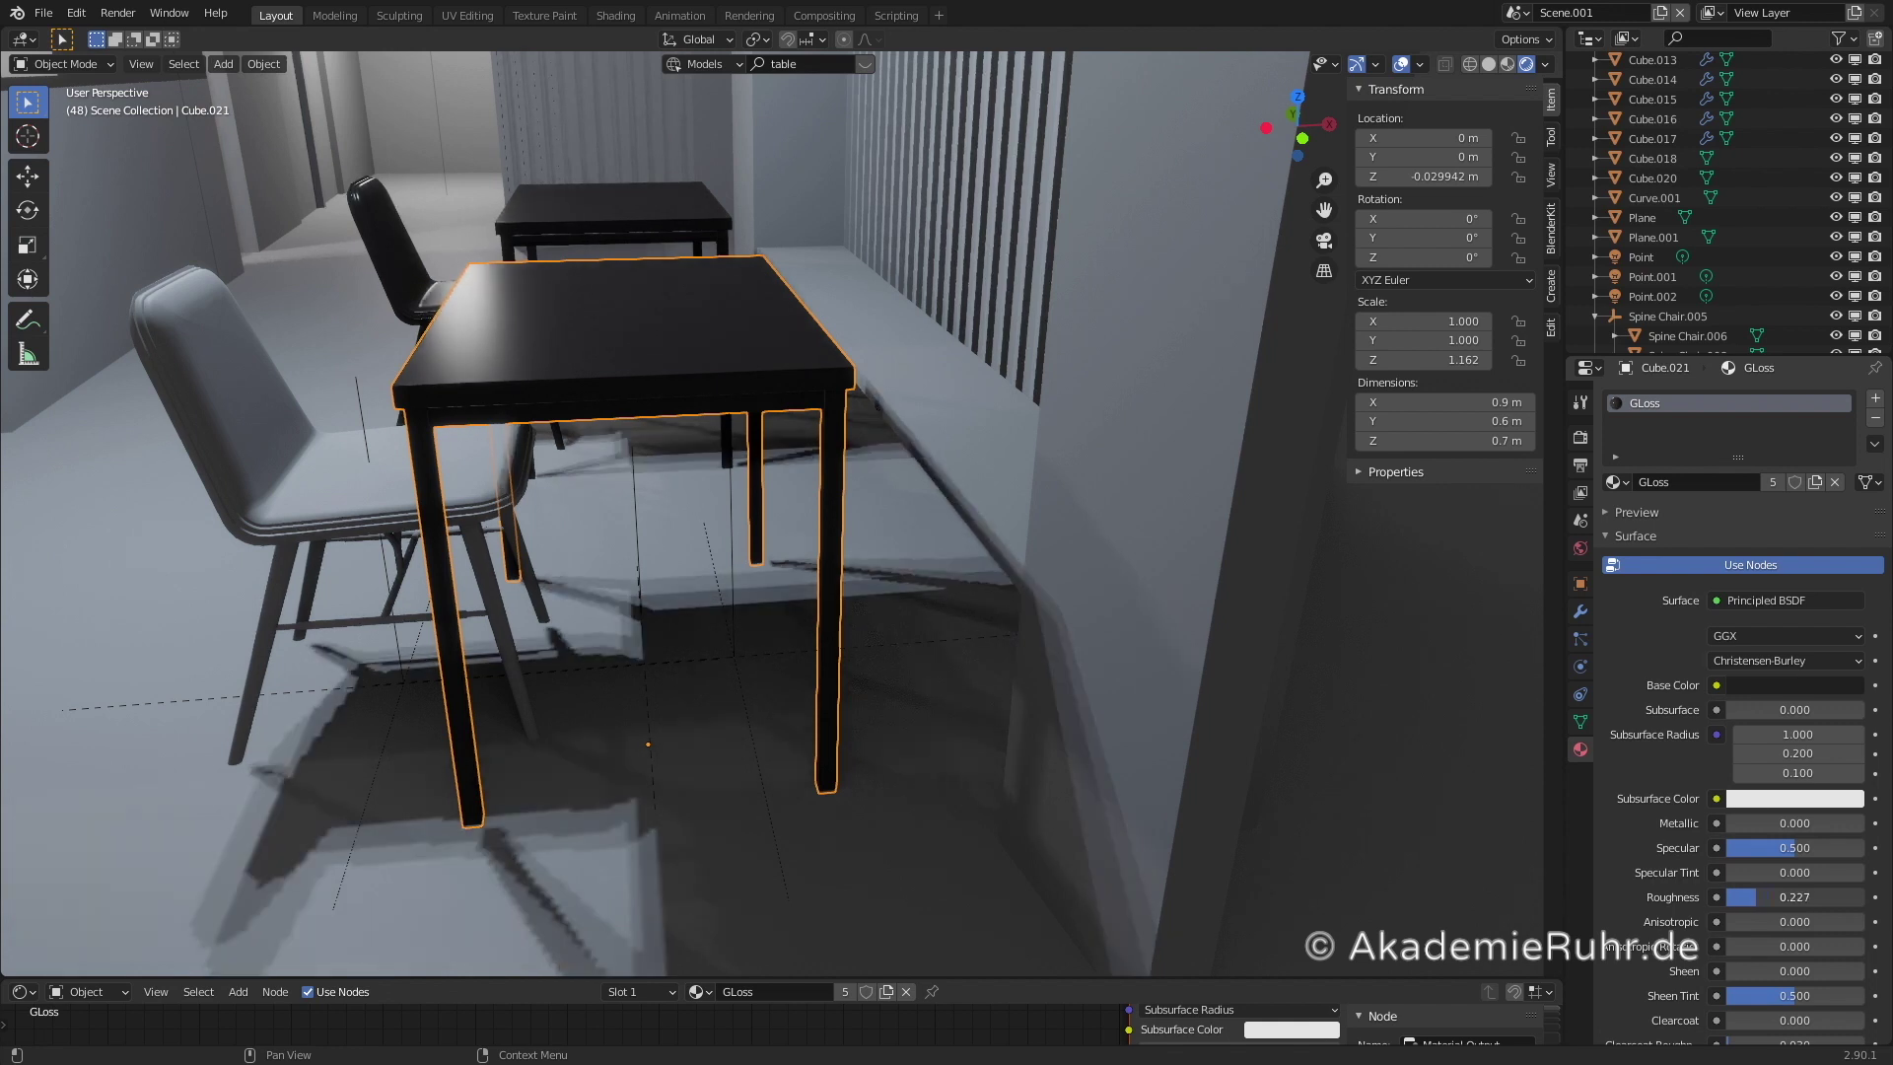
# - Delete the overlapping duplicate chairs at the front table
pyautogui.click(483, 502)
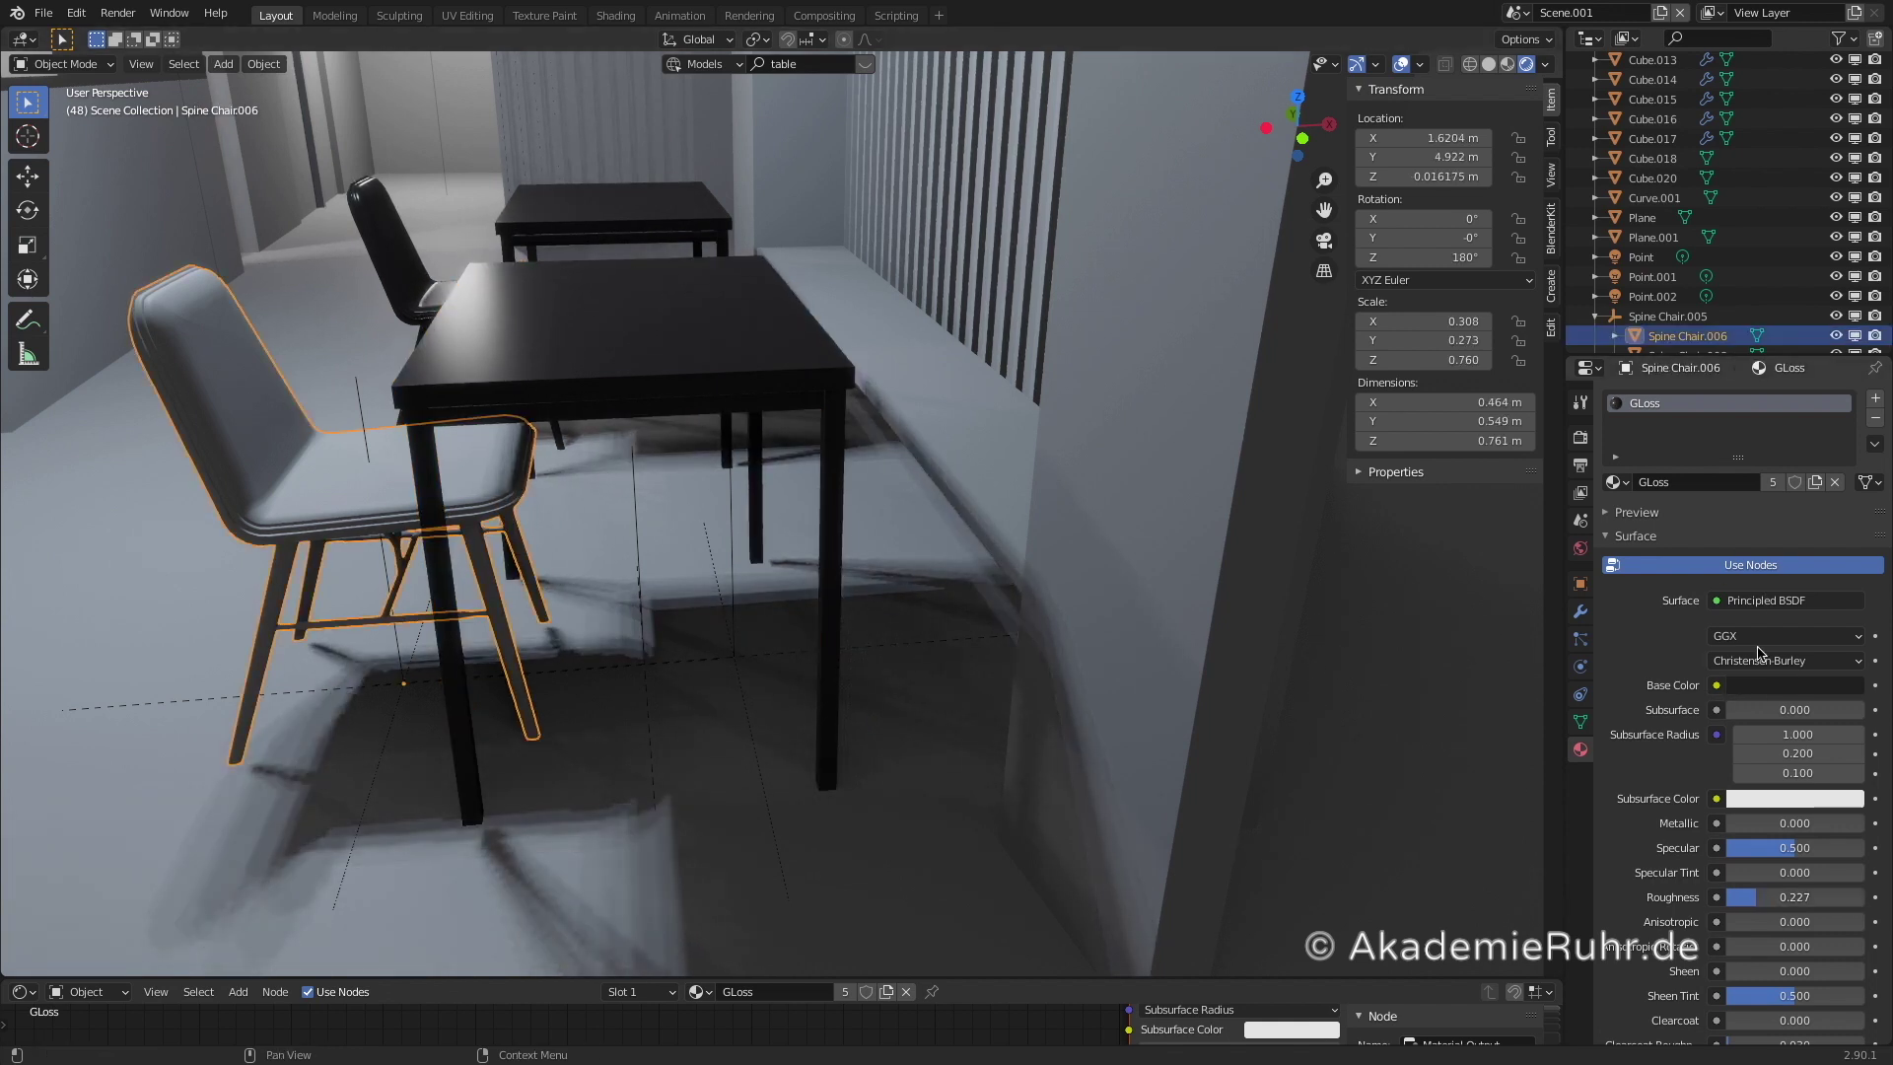
pyautogui.click(379, 469)
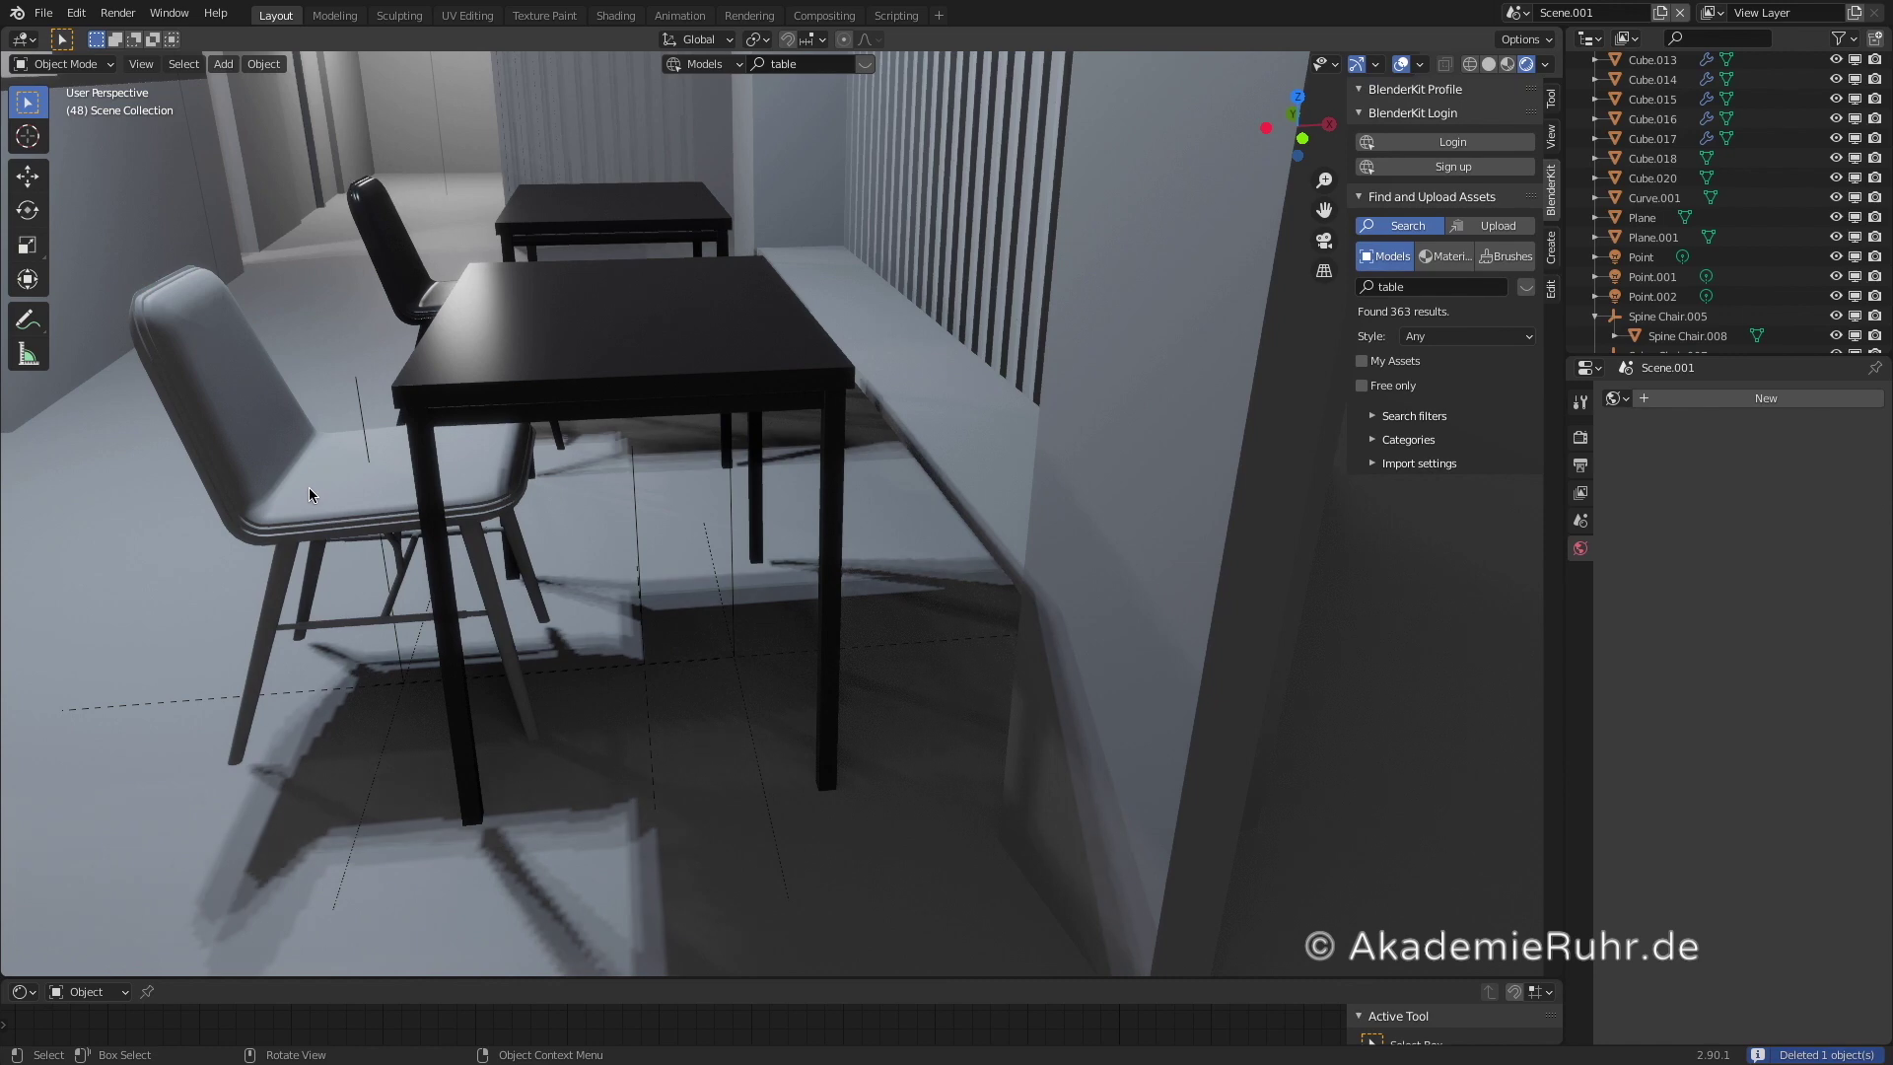
pyautogui.click(309, 487)
pyautogui.press('x')
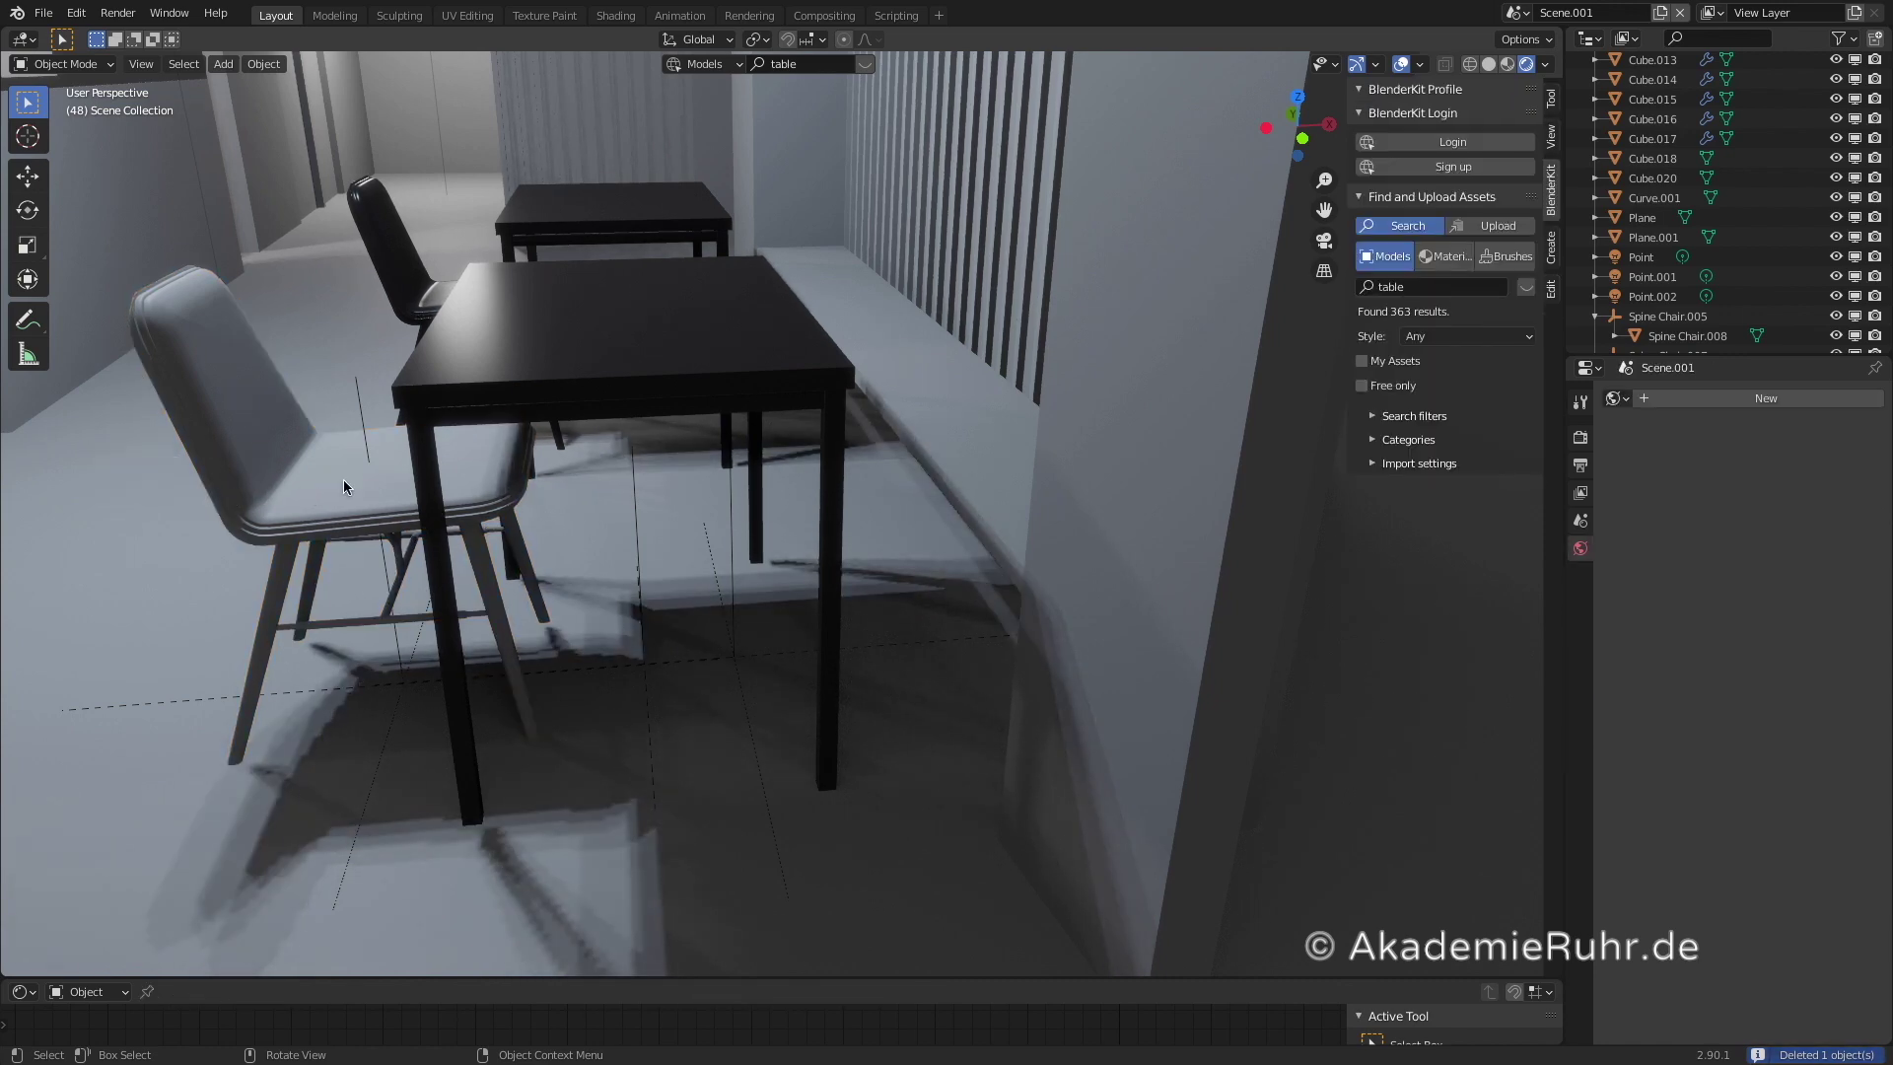
pyautogui.click(343, 479)
pyautogui.press('x')
# - Assign the existing GLoss material to the remaining front chair
pyautogui.click(343, 483)
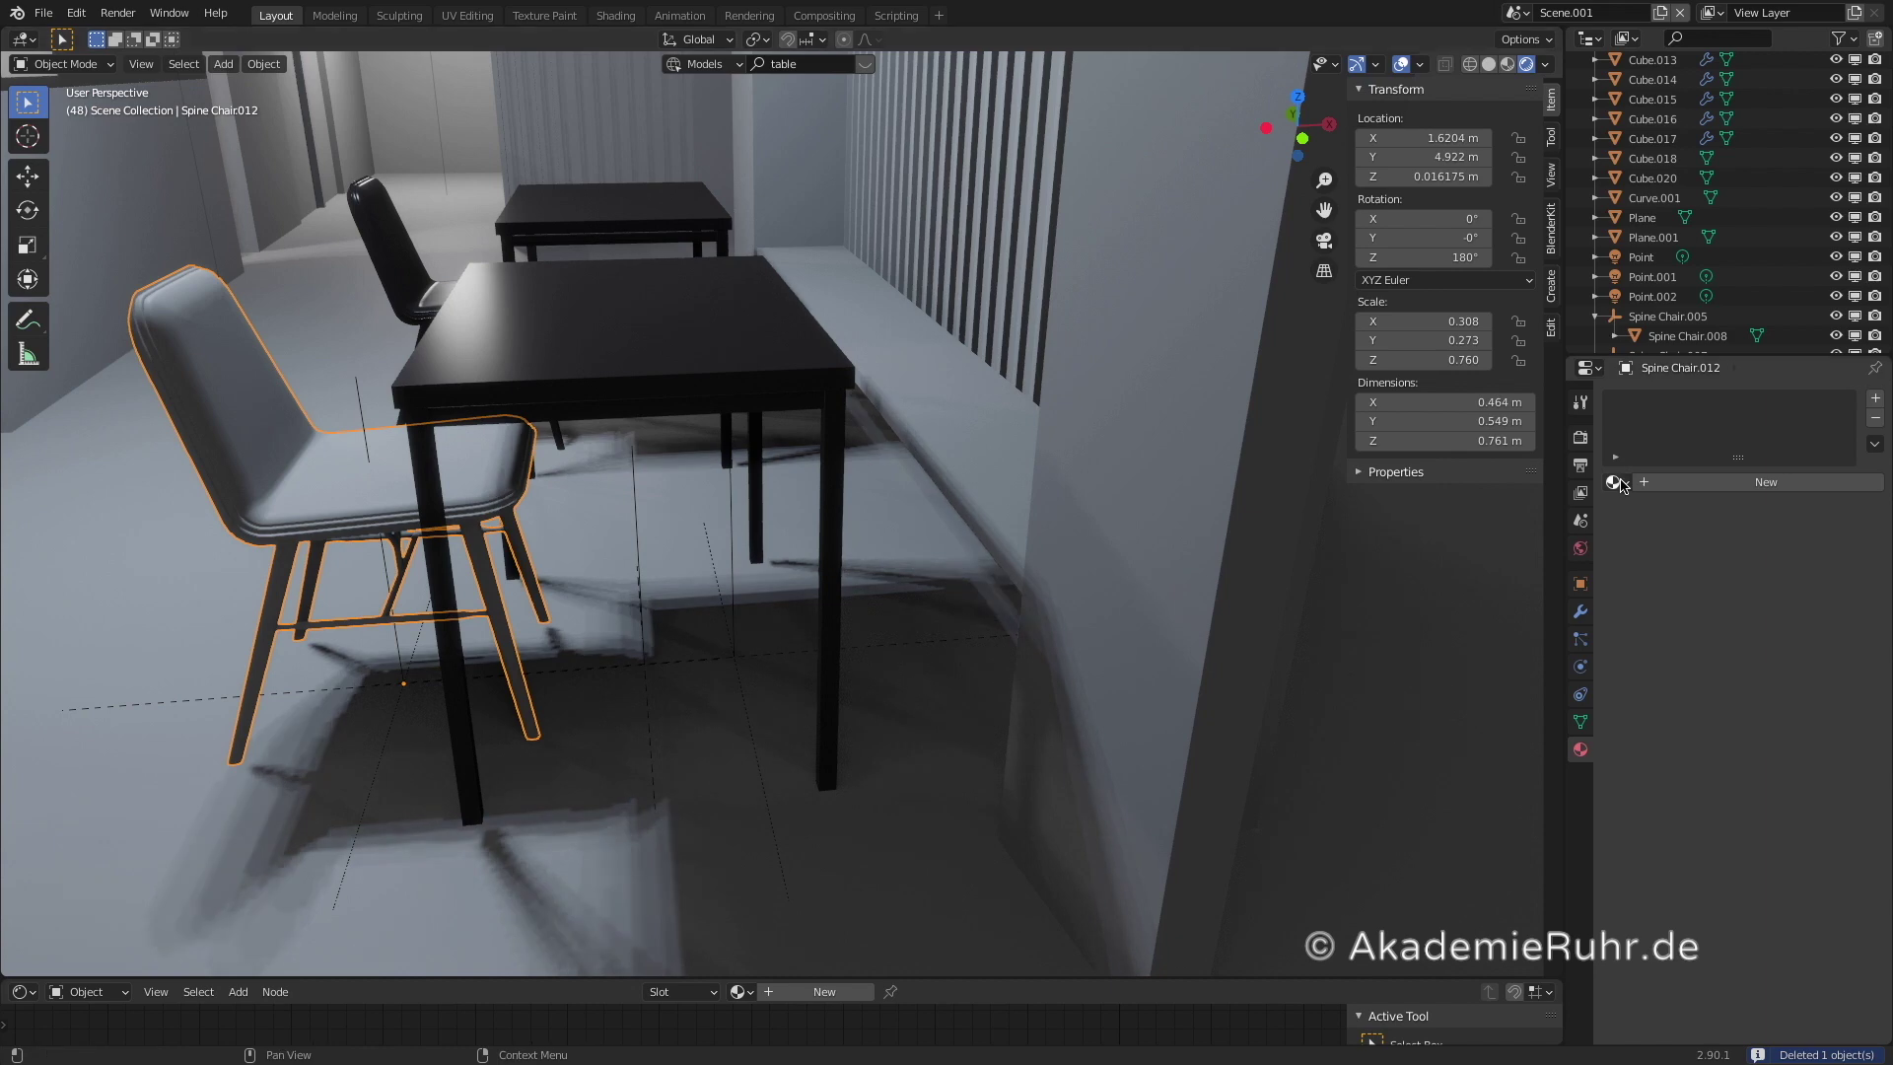
pyautogui.click(1618, 481)
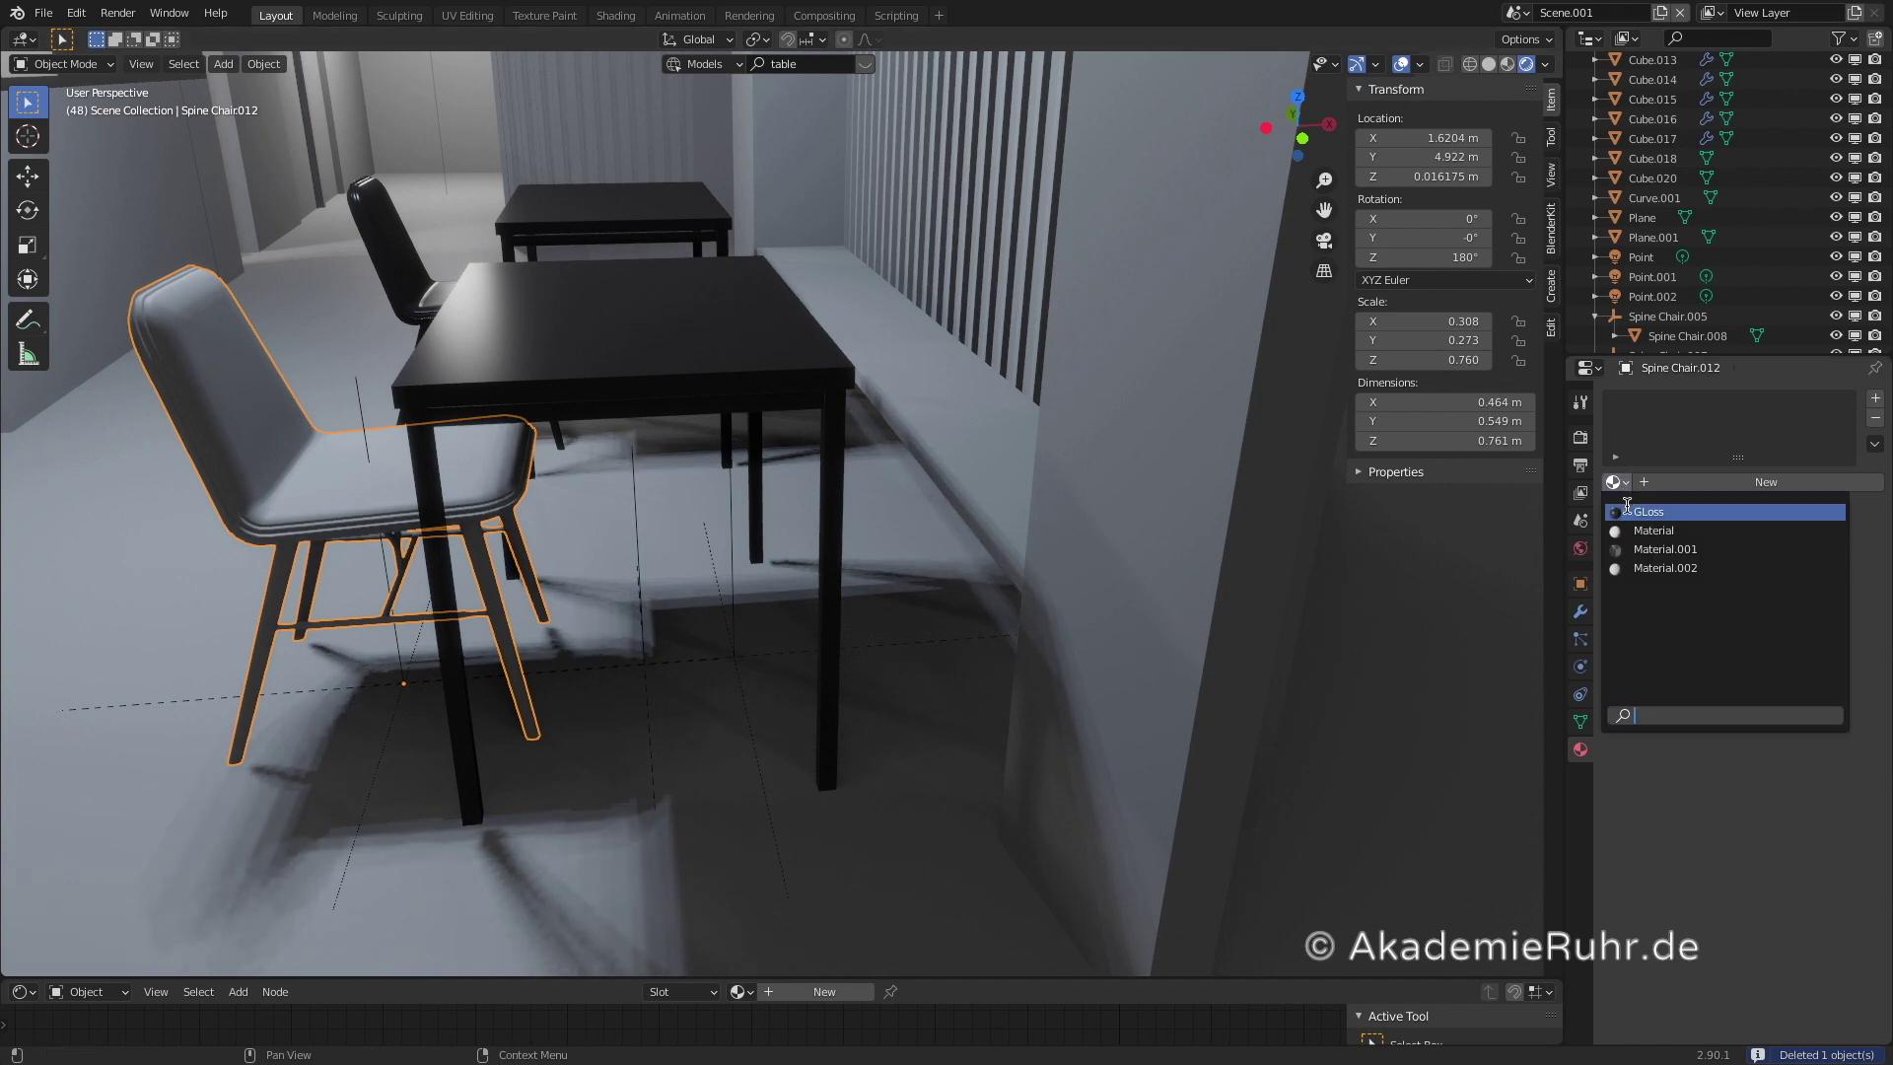
pyautogui.click(1641, 511)
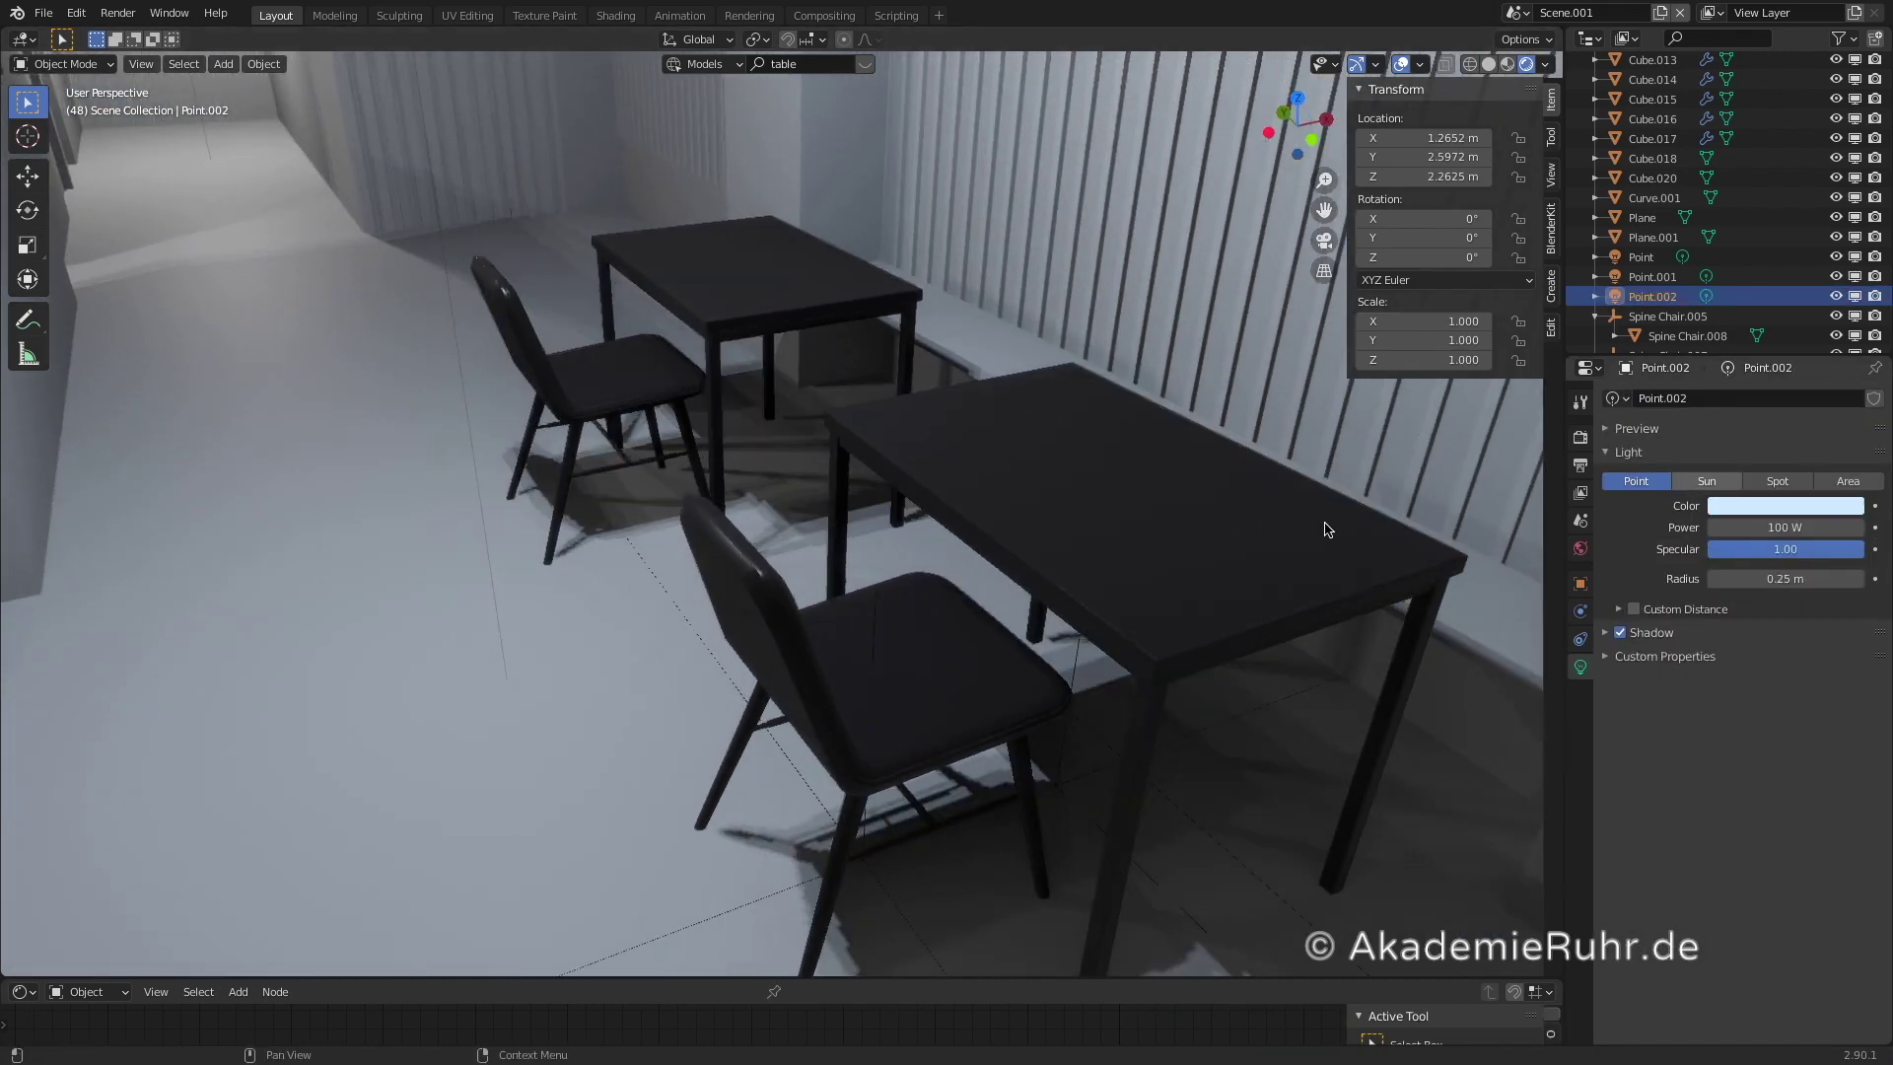
# - Lighten the Base Color of the furniture's shared GLoss material to near-white
pyautogui.click(1331, 528)
pyautogui.click(1781, 684)
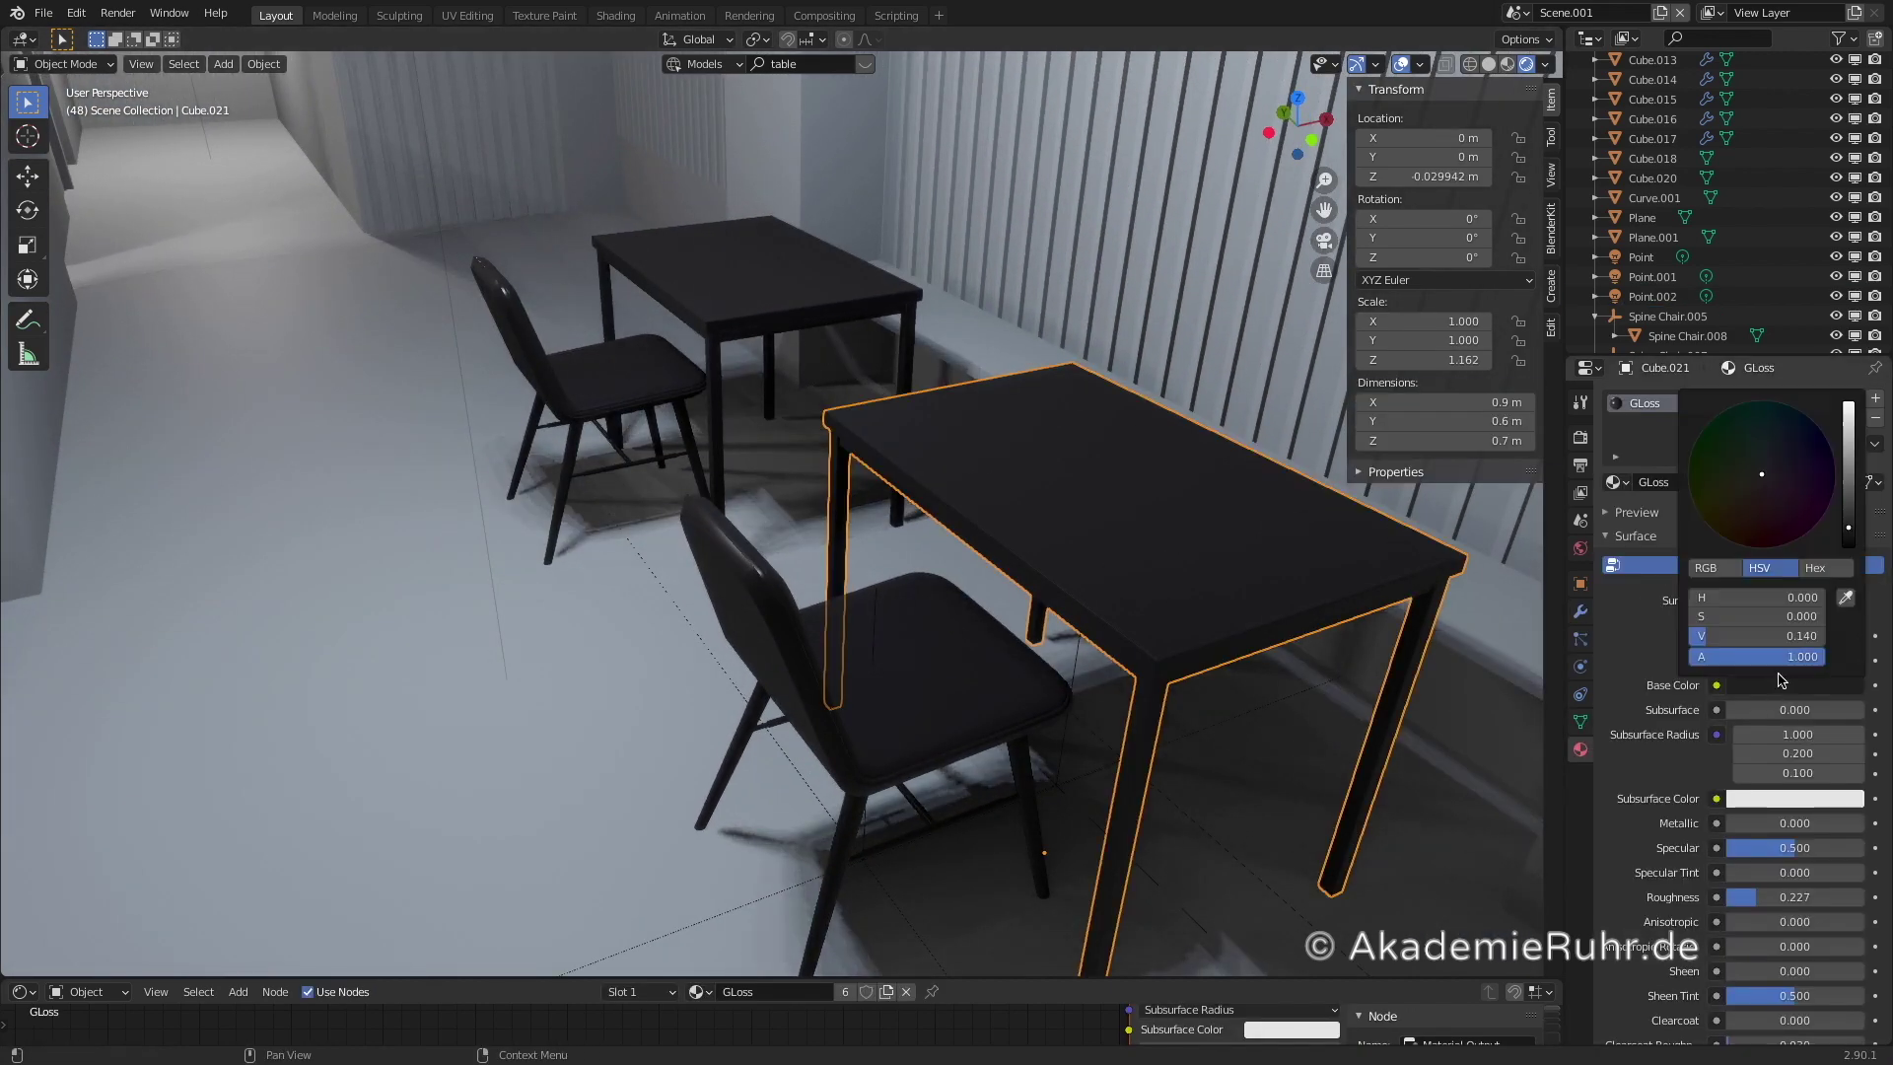
pyautogui.moveTo(1856, 468); pyautogui.dragTo(1849, 411)
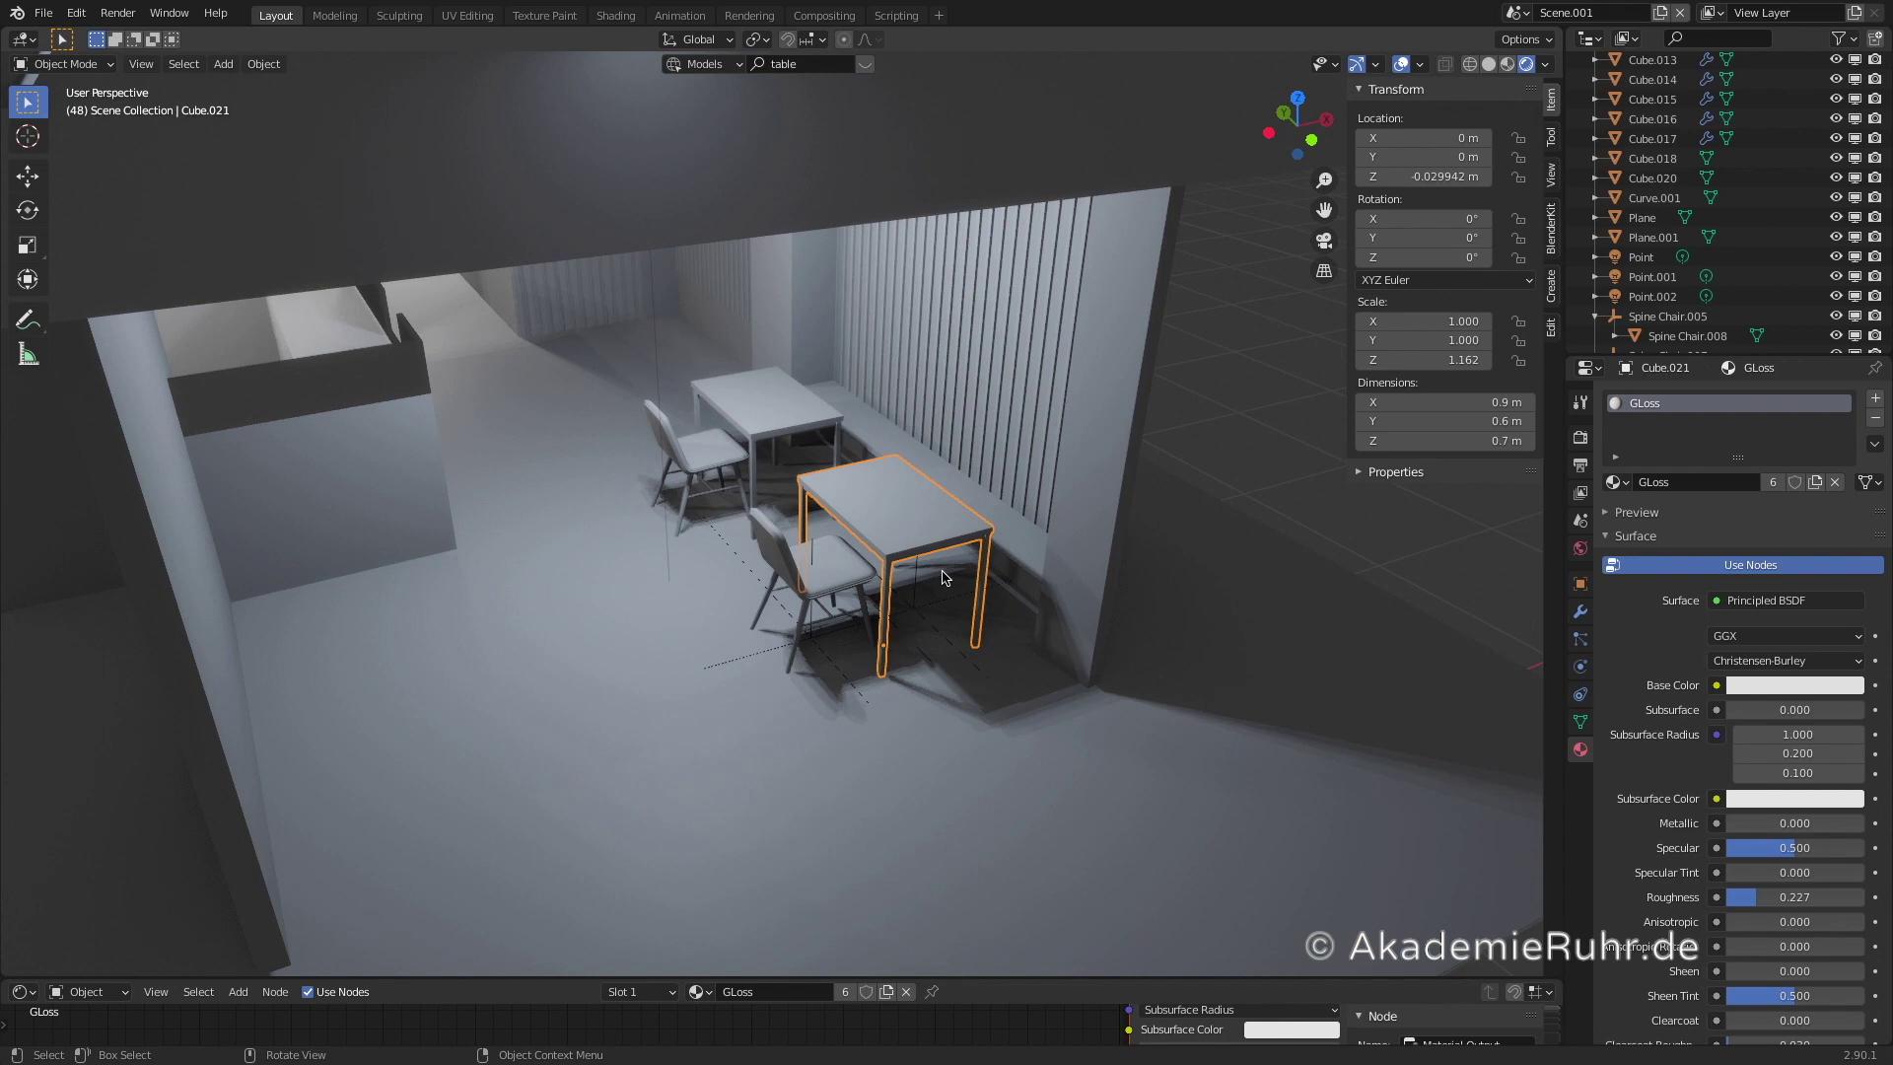
# - Remove the glass material Material.001 from the counter's upper part and assign the GLoss material instead
pyautogui.click(694, 581)
pyautogui.moveTo(694, 582); pyautogui.dragTo(844, 635, button='middle')
pyautogui.moveTo(634, 515); pyautogui.dragTo(617, 509, button='middle')
pyautogui.click(527, 374)
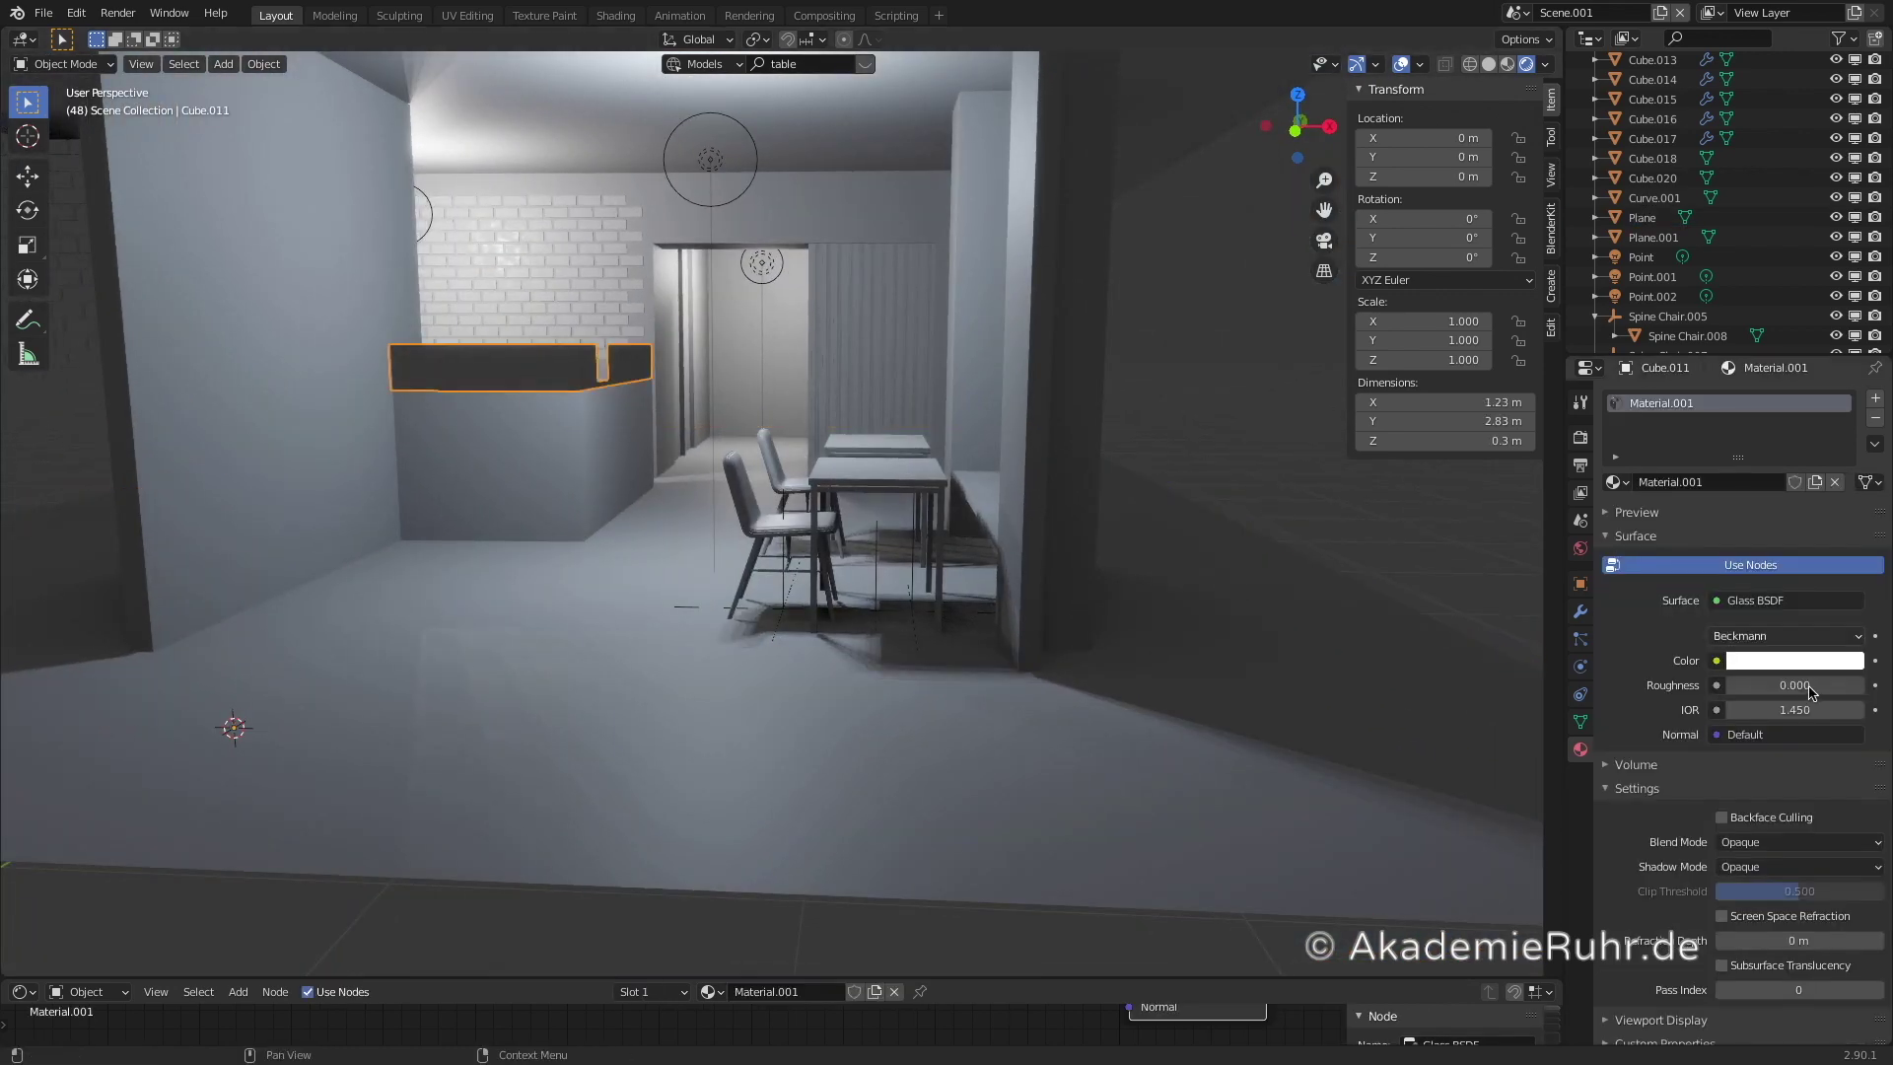
pyautogui.moveTo(759, 412); pyautogui.dragTo(869, 576, button='middle')
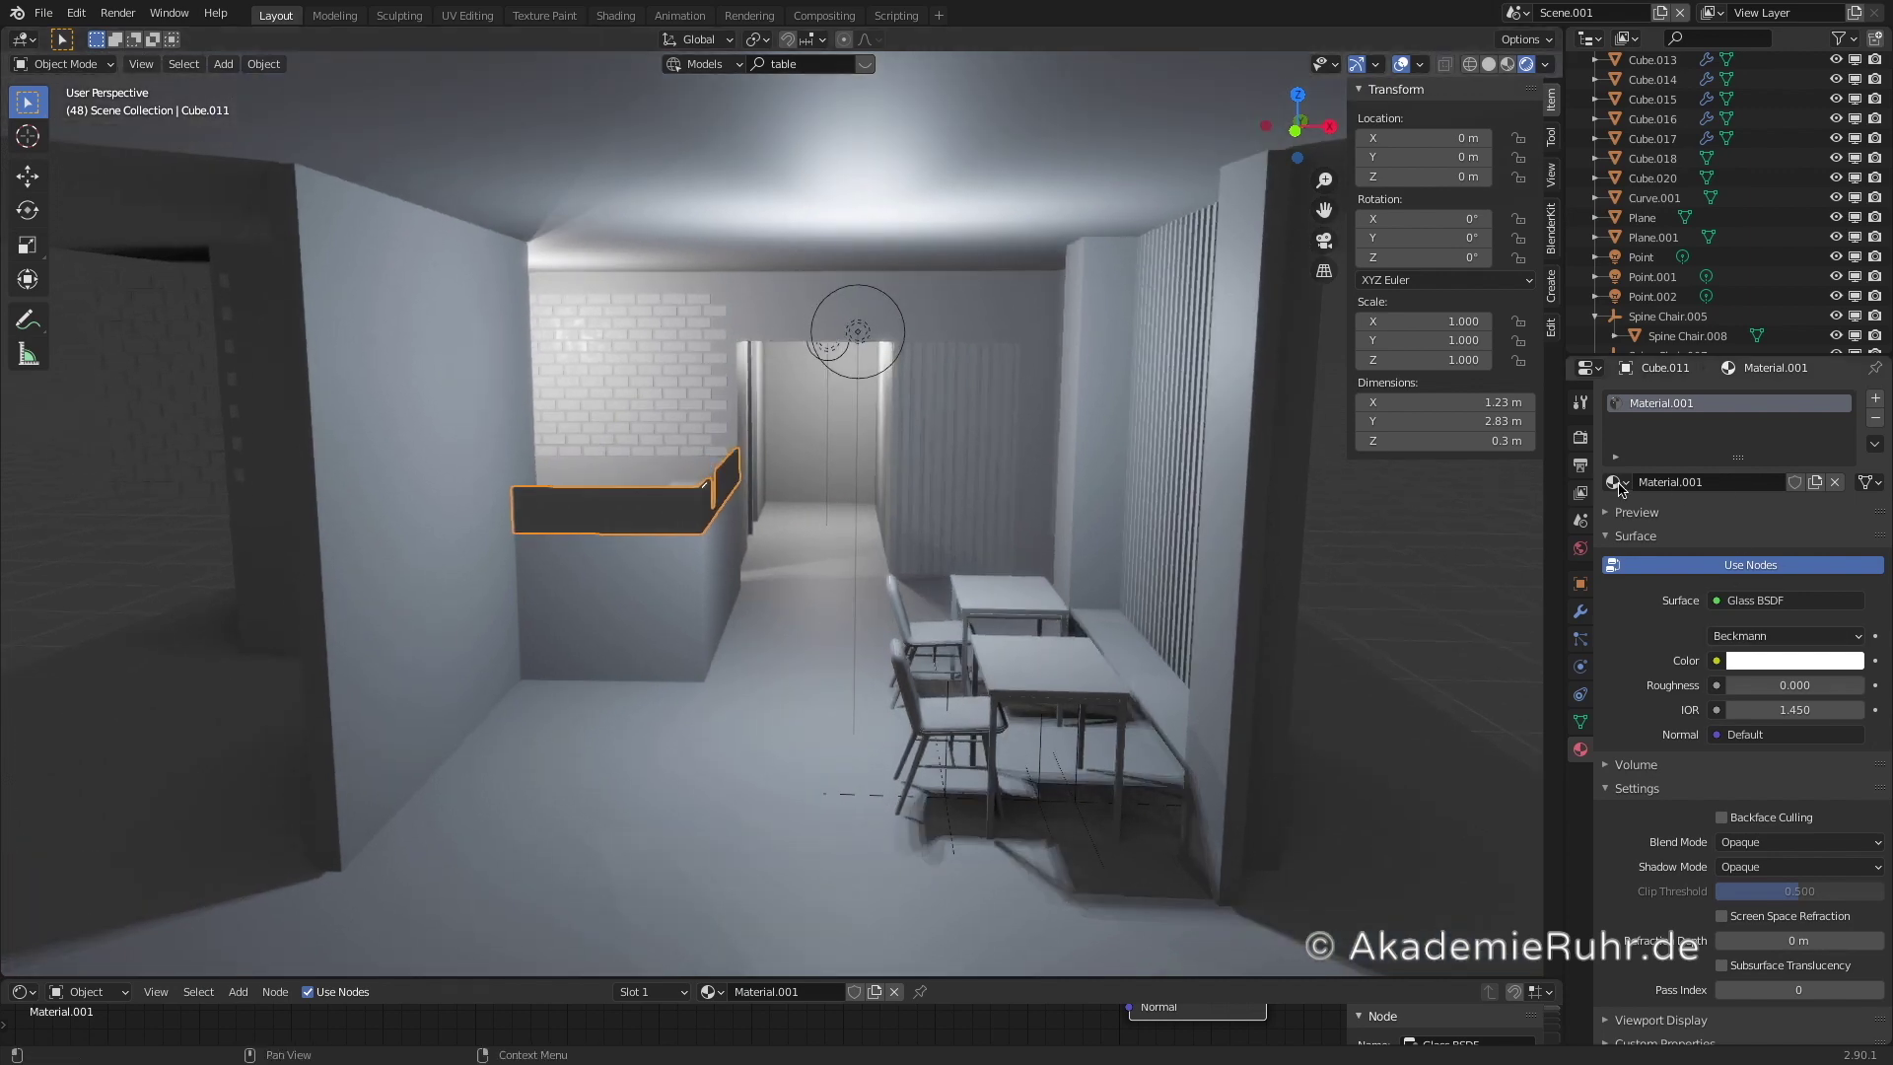
pyautogui.click(1875, 421)
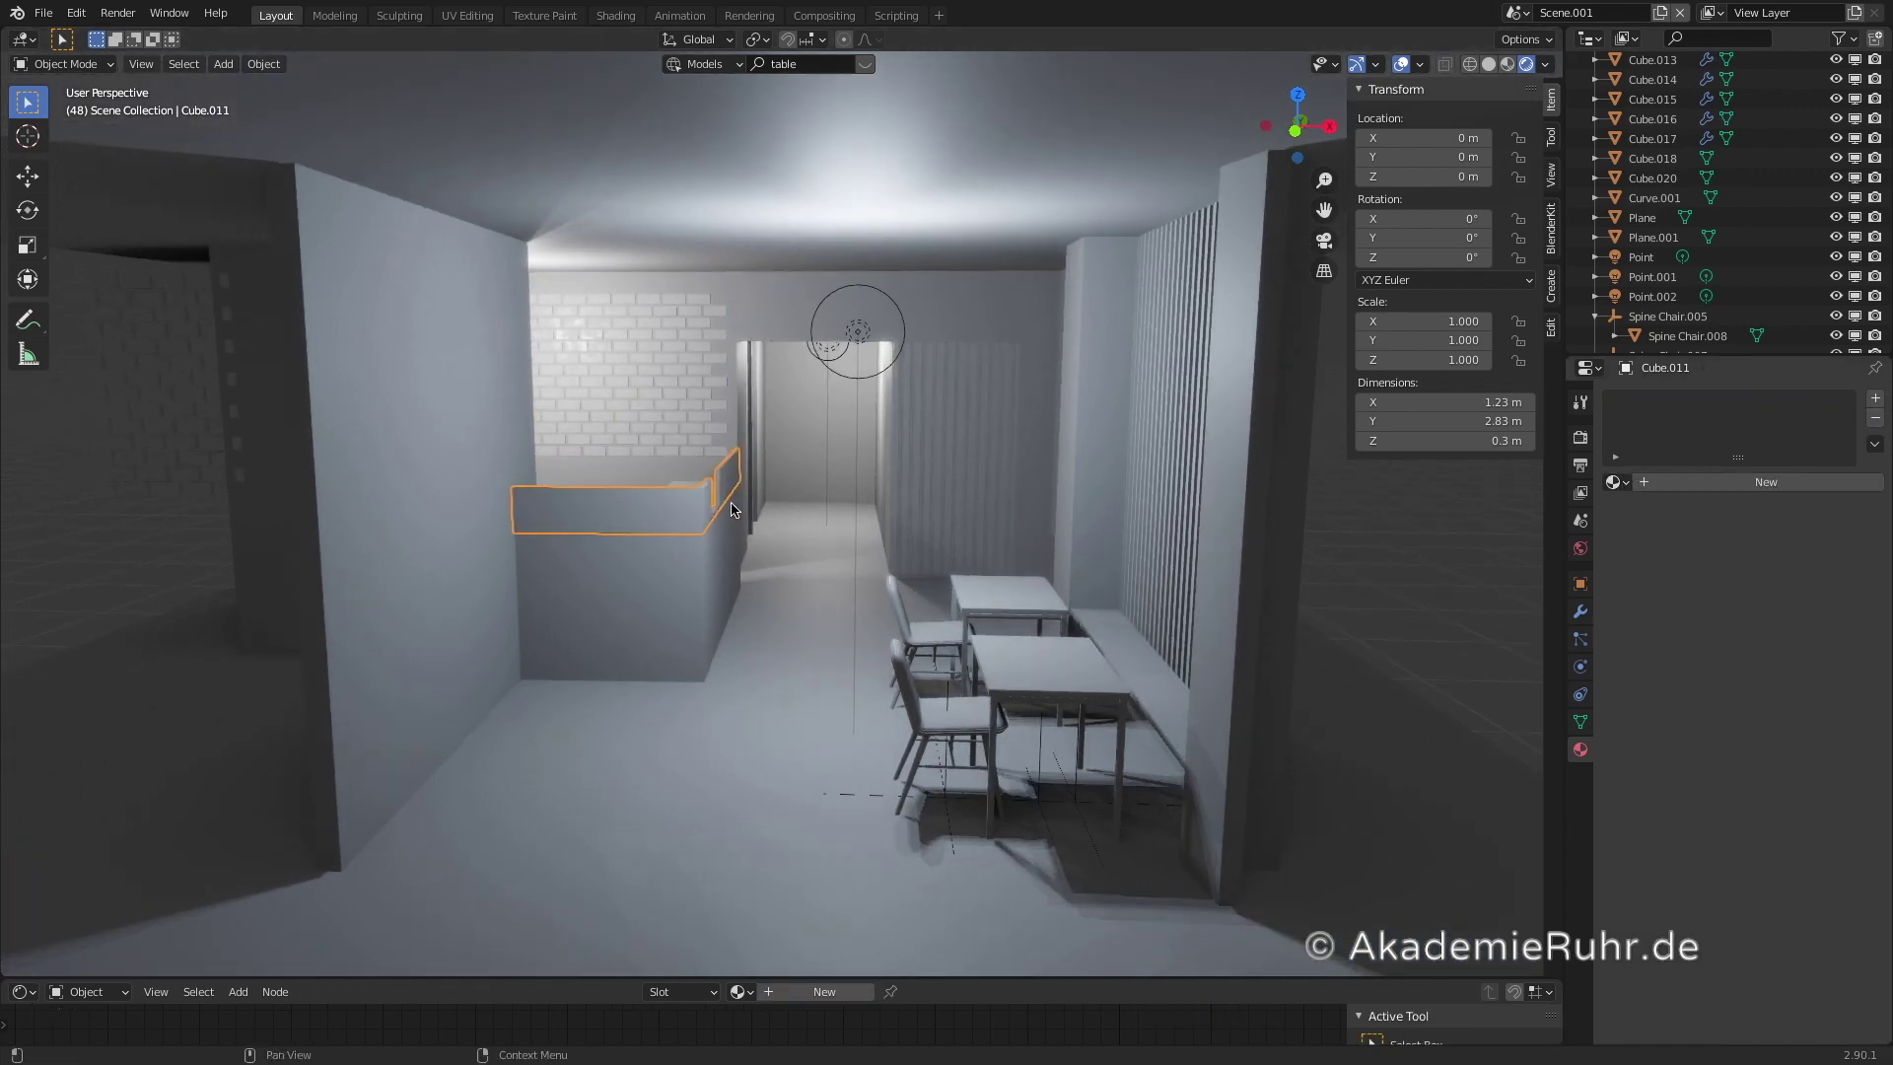
pyautogui.click(1616, 482)
pyautogui.click(1642, 512)
# - Make the counter top's GLoss material a separate copy and set its Roughness to 0.050
pyautogui.click(635, 475)
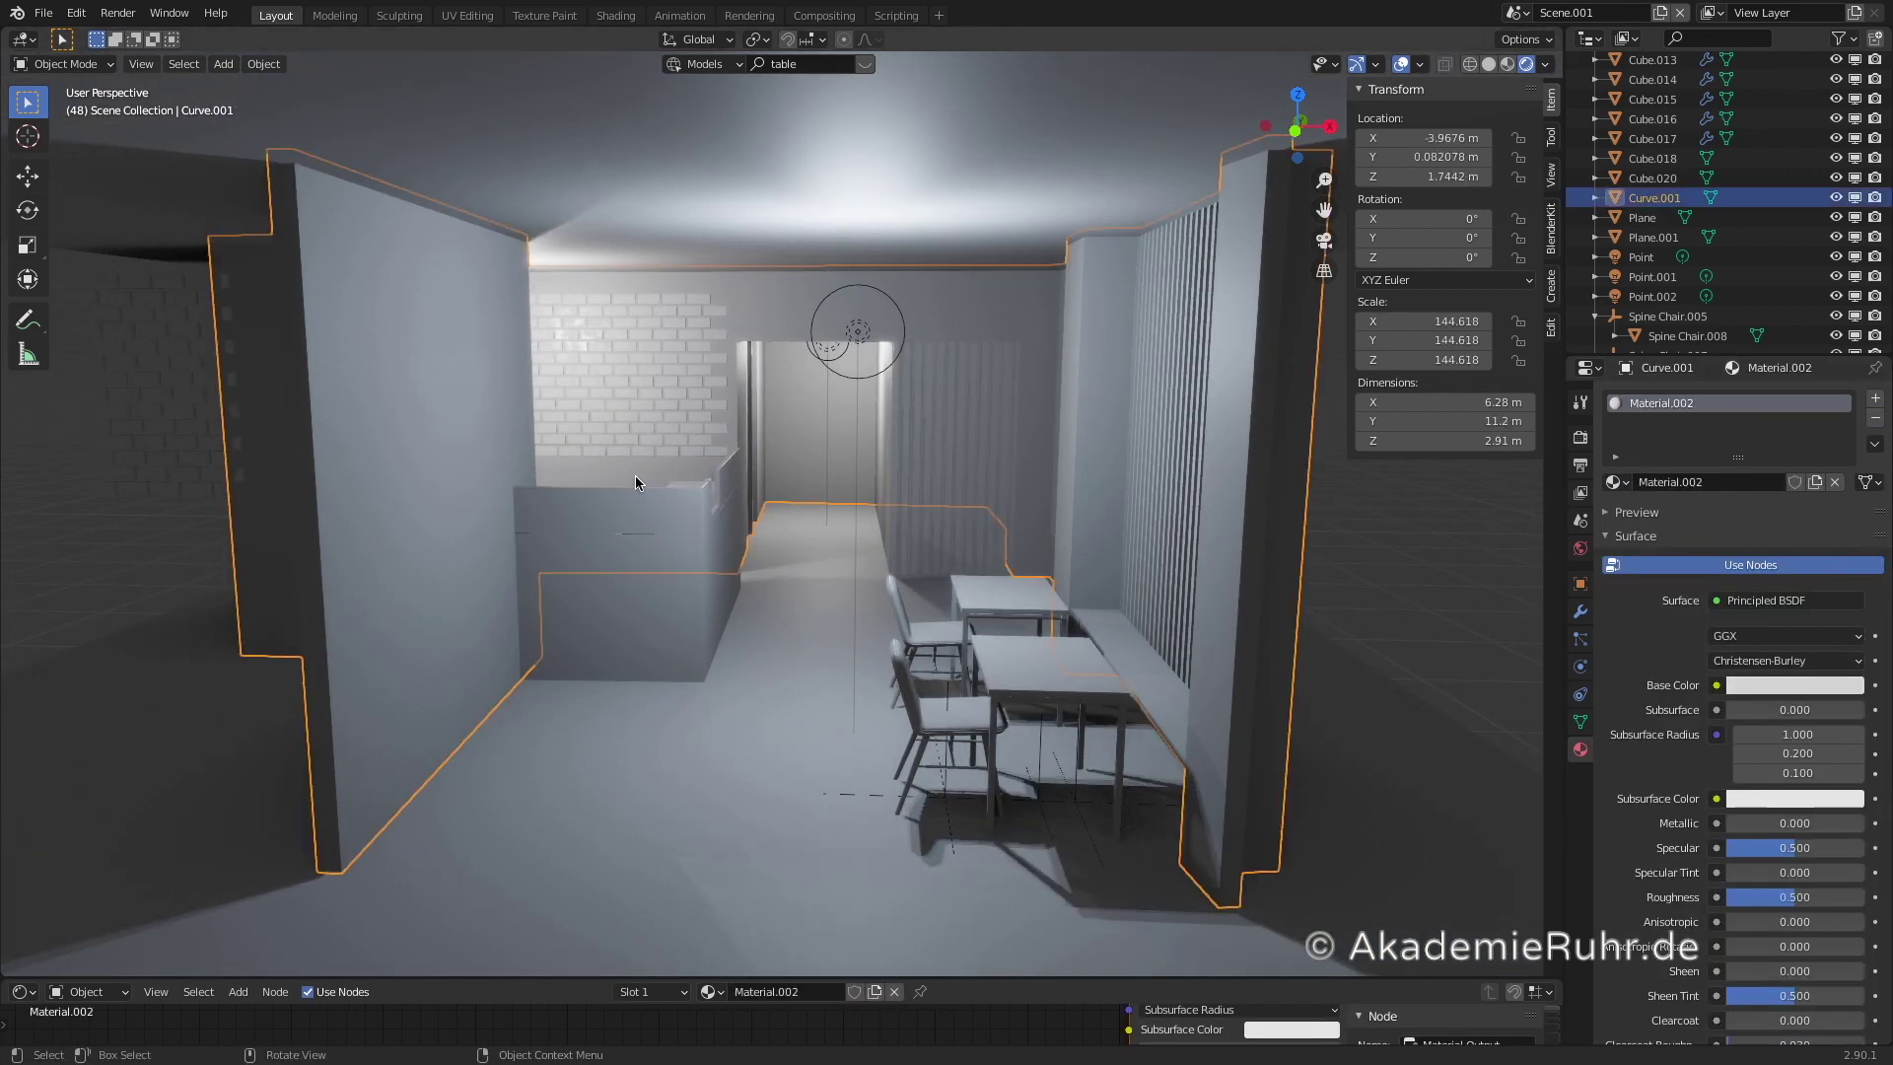
pyautogui.scroll(4, 635, 475)
pyautogui.moveTo(498, 481)
pyautogui.mouseDown(button='middle')
pyautogui.moveTo(432, 461)
pyautogui.moveTo(493, 463)
pyautogui.mouseUp(button='middle')
pyautogui.click(491, 321)
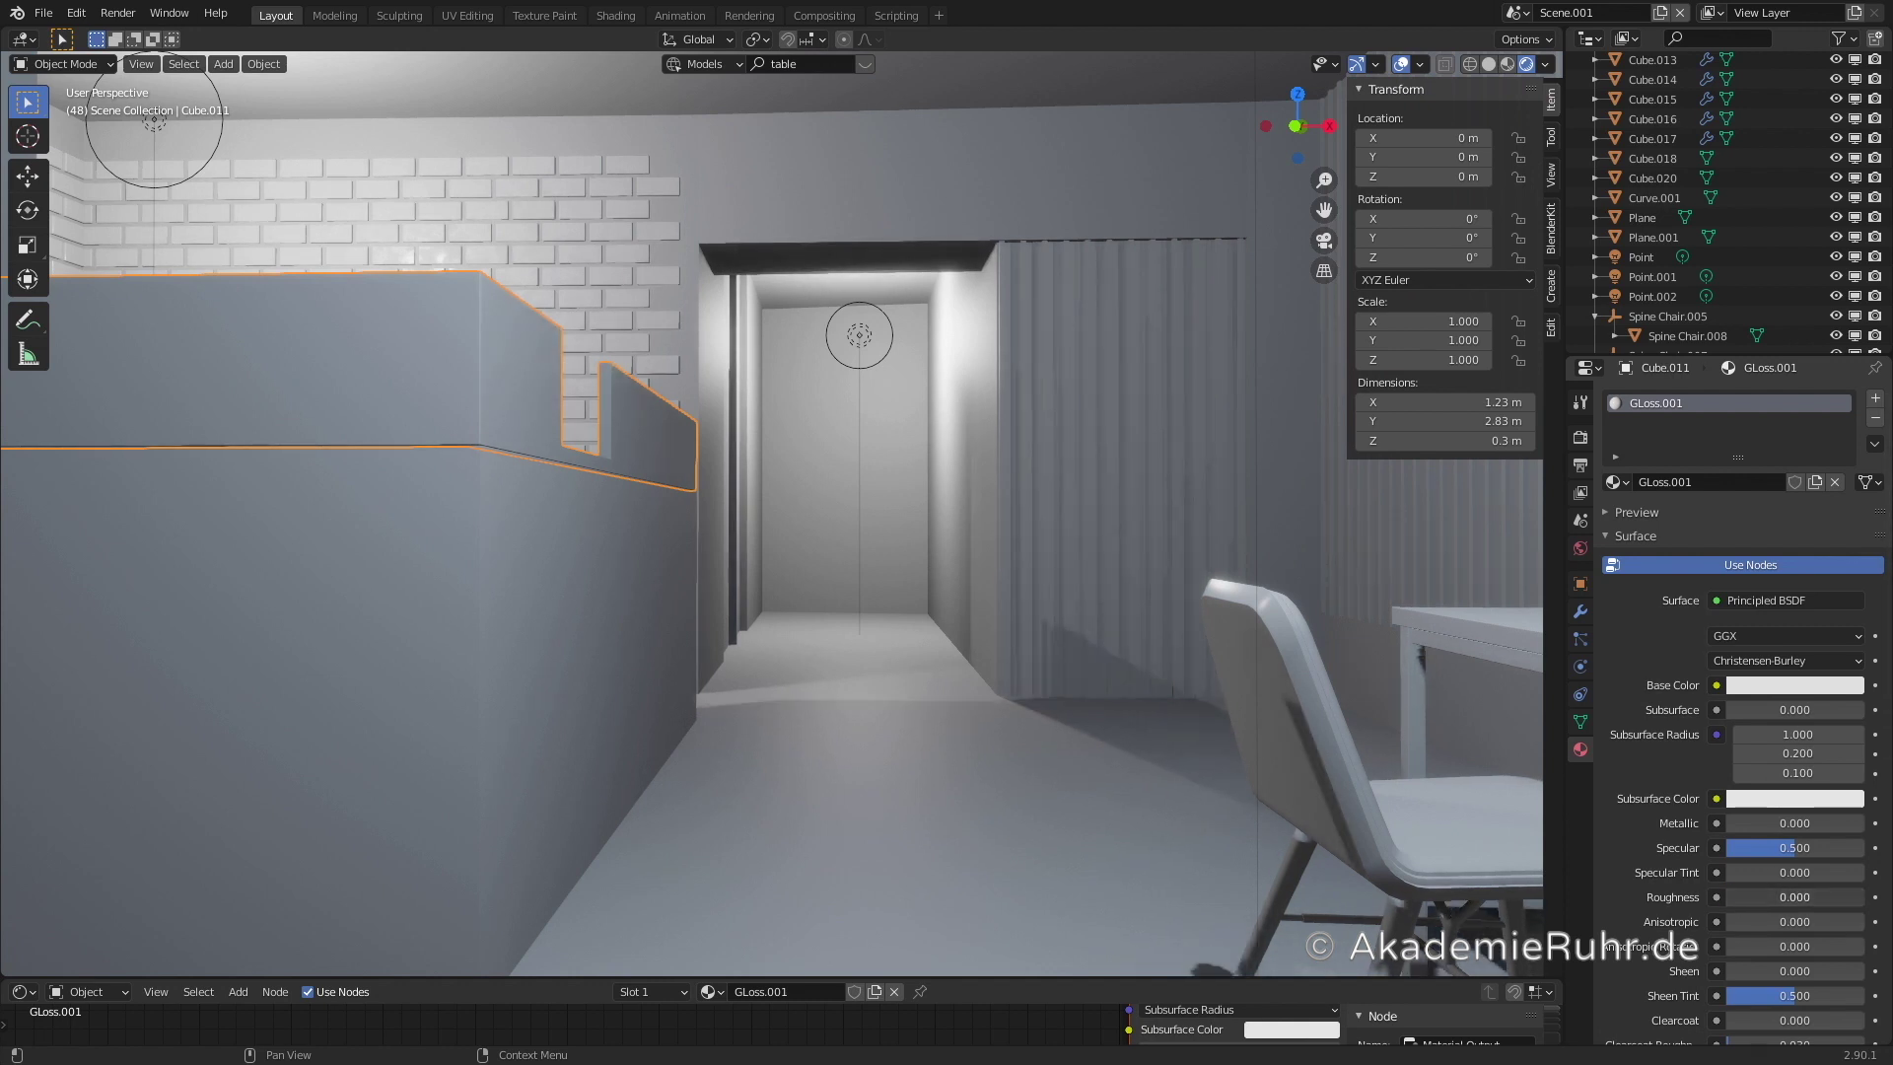
pyautogui.moveTo(505, 332); pyautogui.dragTo(842, 521, button='middle')
pyautogui.moveTo(867, 549); pyautogui.dragTo(708, 168, button='middle')
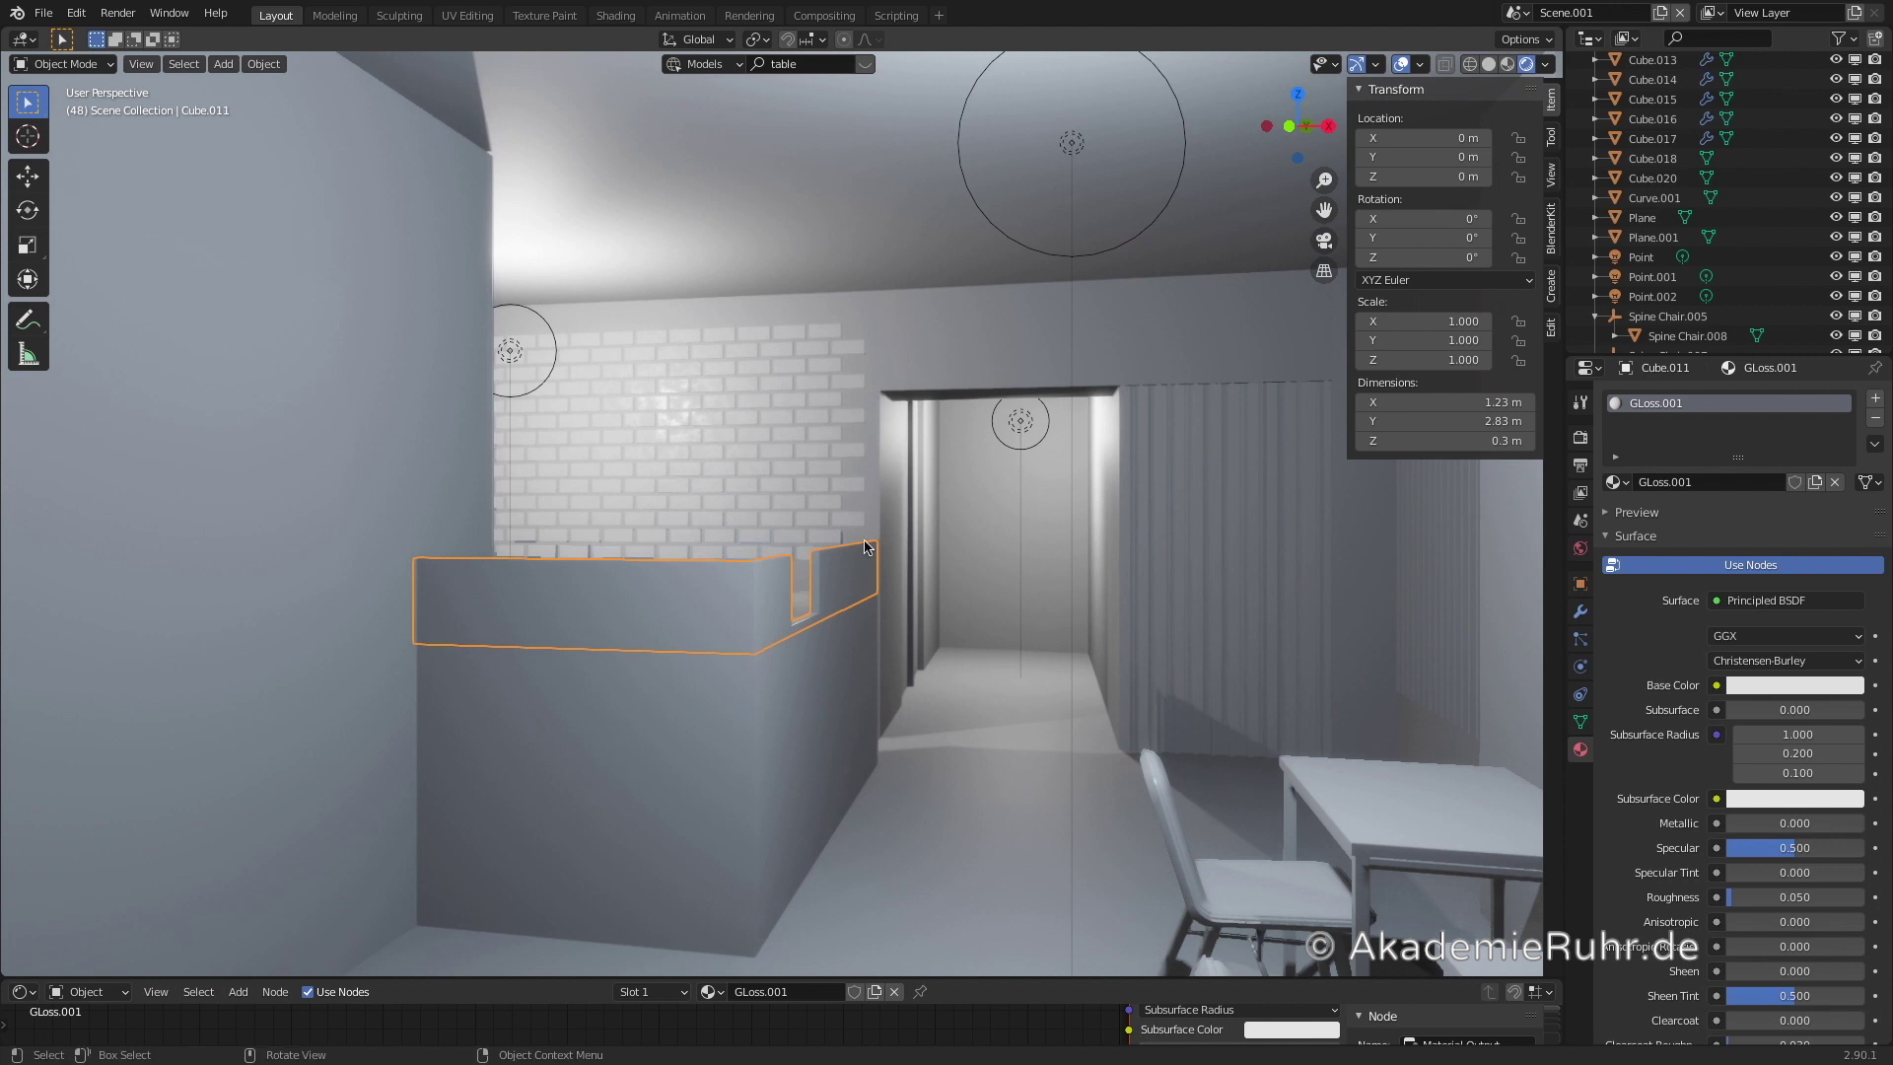
# - Move the ceiling plane along the Z axis to about 2.86 m and select the white brick wall
pyautogui.click(708, 168)
pyautogui.press('g')
pyautogui.press('z')
pyautogui.click(601, 238)
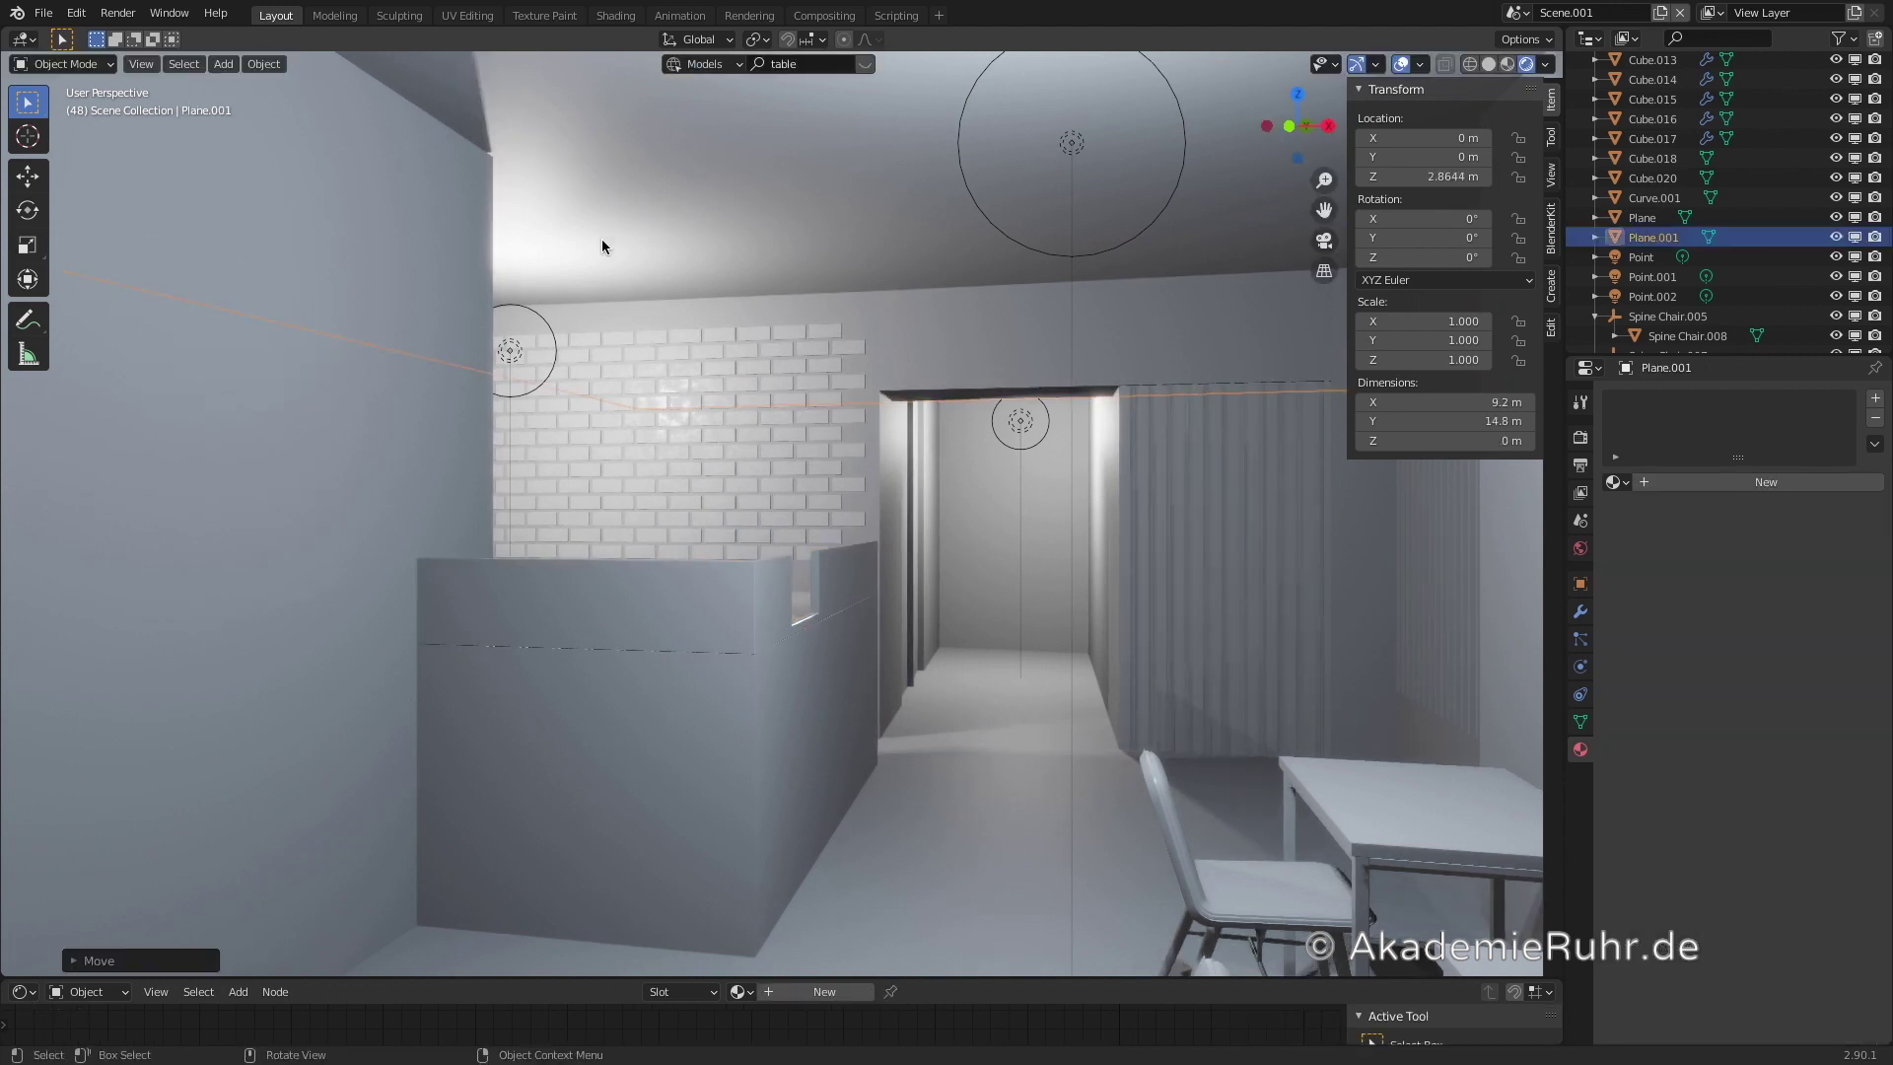
pyautogui.click(664, 120)
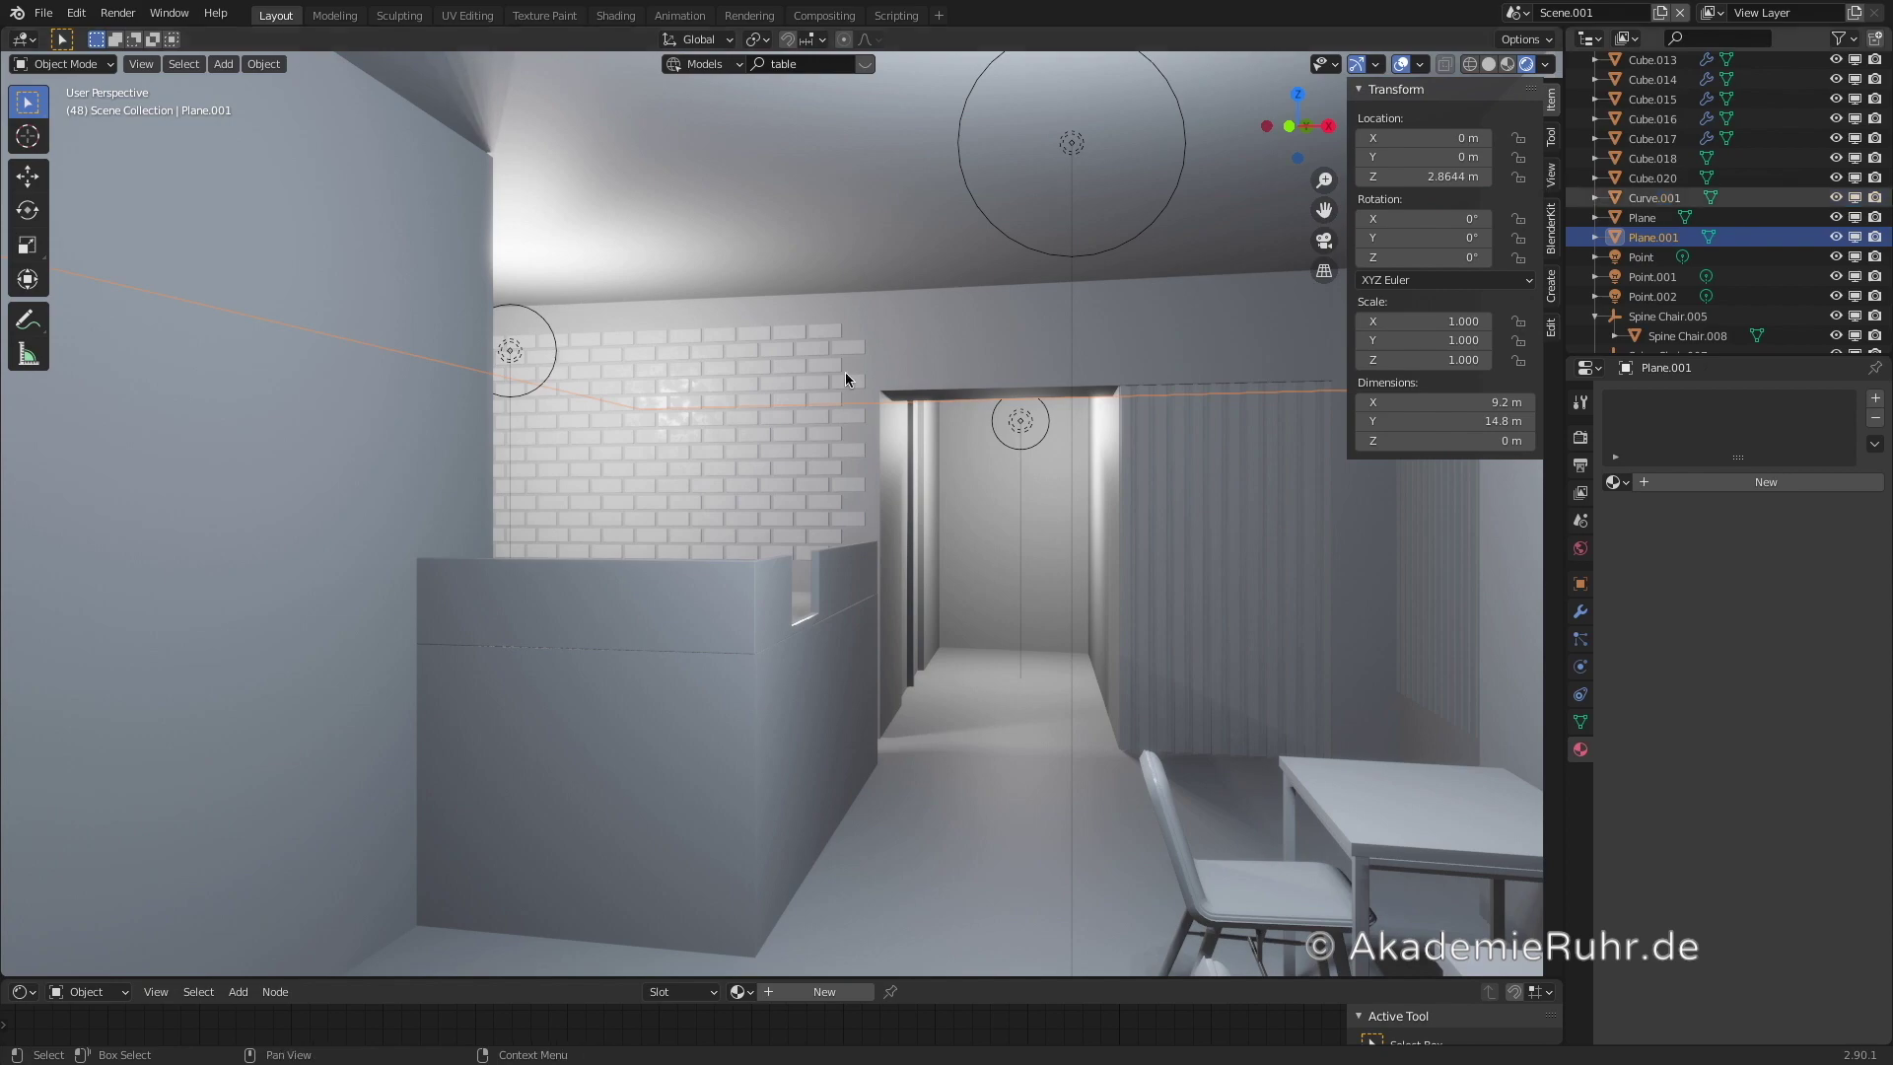
pyautogui.click(844, 371)
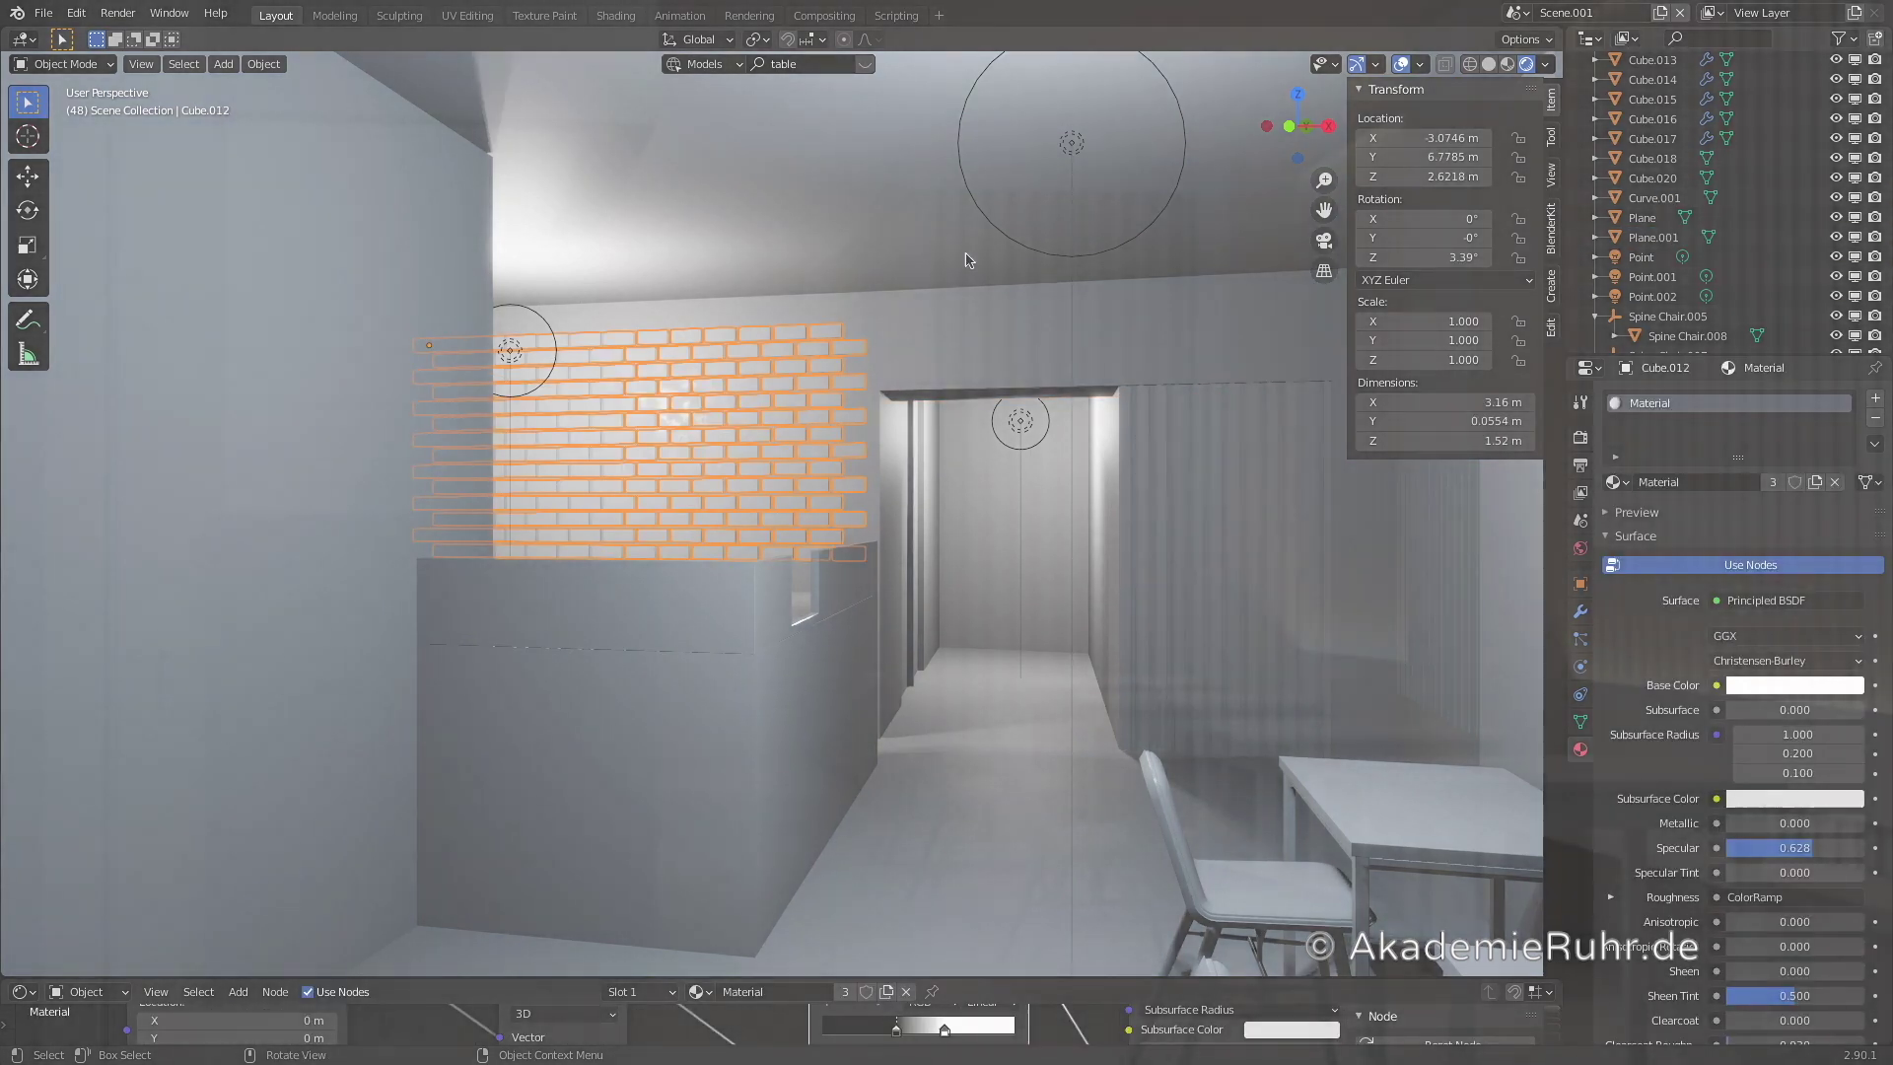